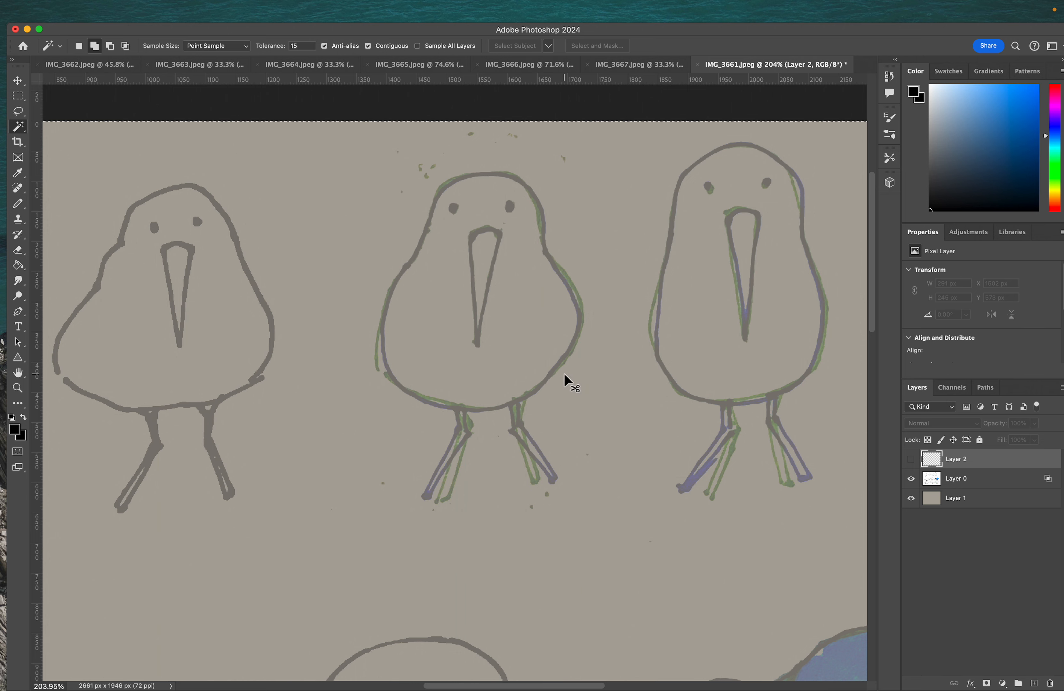
- Try to select the leftmost bird's outline on Layer 0 with the Magic Wand, and clear the selection
key("super+d")
left_click(988, 480)
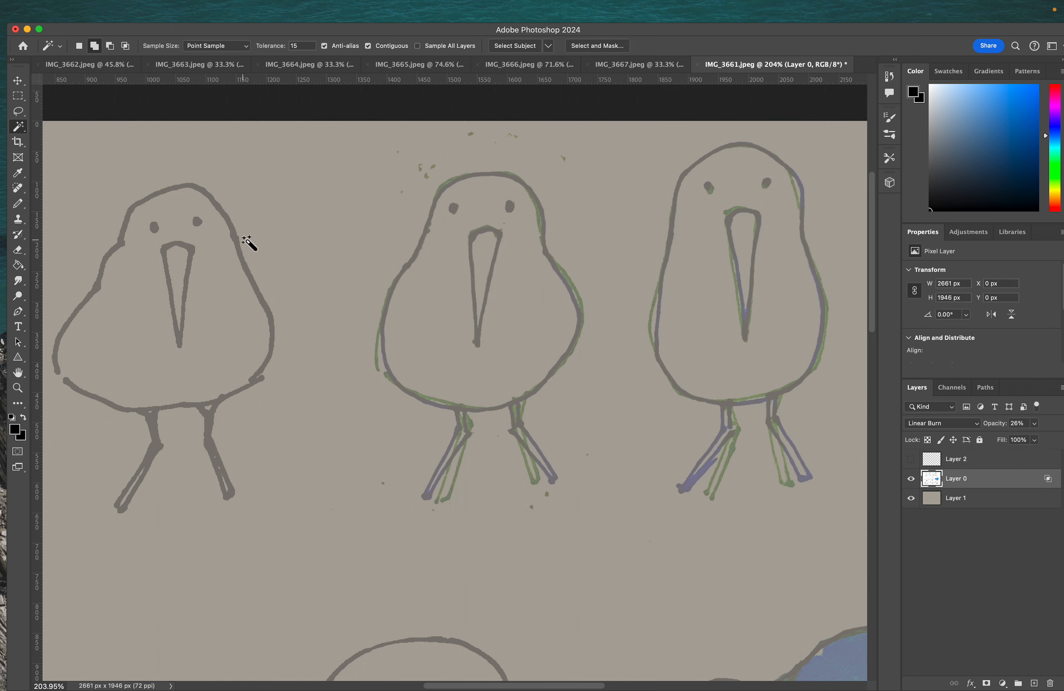
left_click(236, 229)
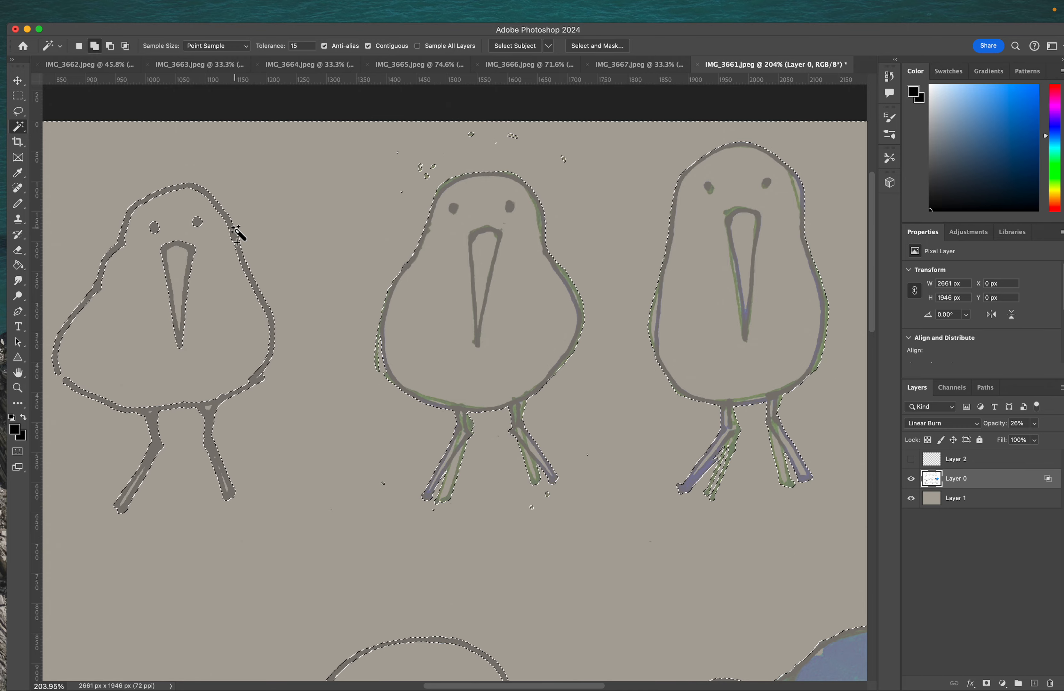
left_click(189, 250, "shift")
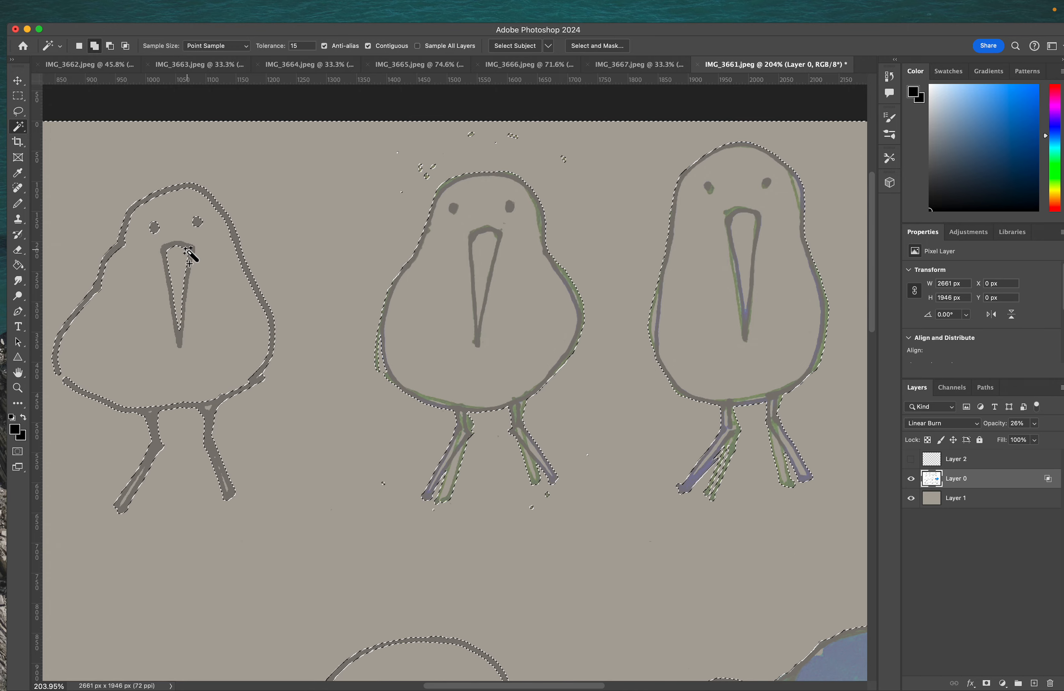
left_click(235, 236)
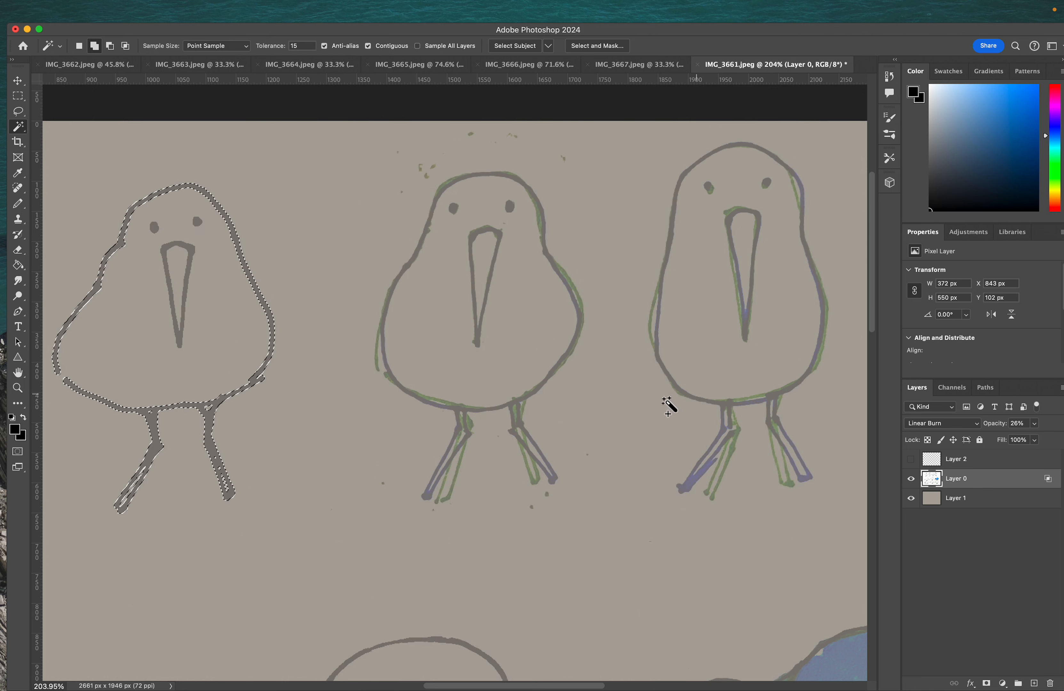
key("super+d")
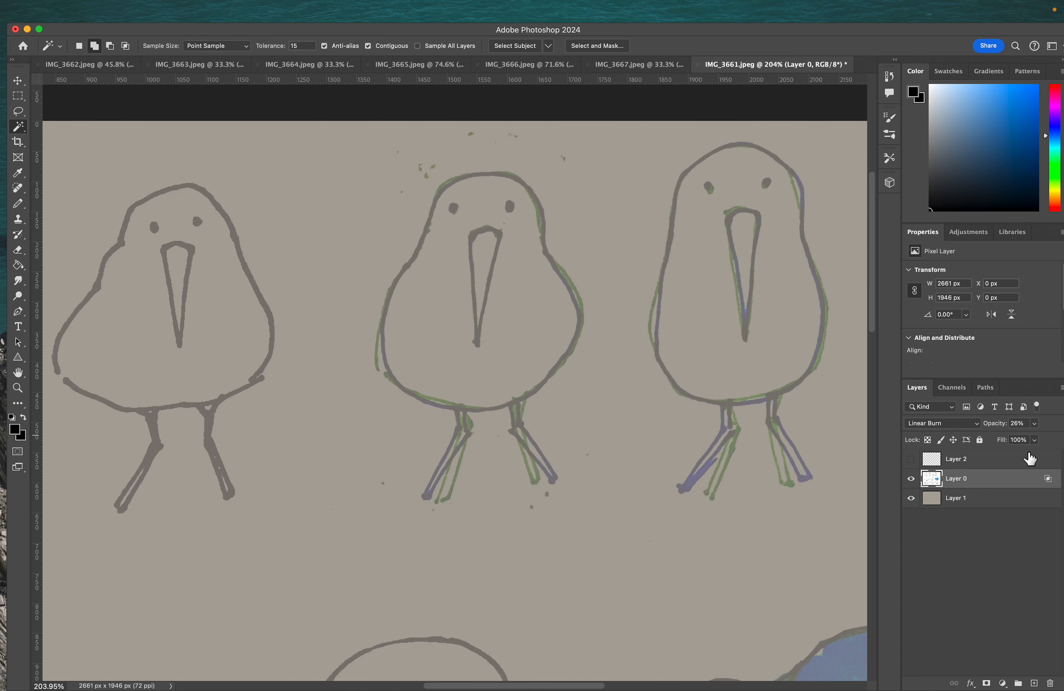
- Make Layer 2 active and visible, and set up the Pencil tool with 9% smoothing
left_click(973, 462)
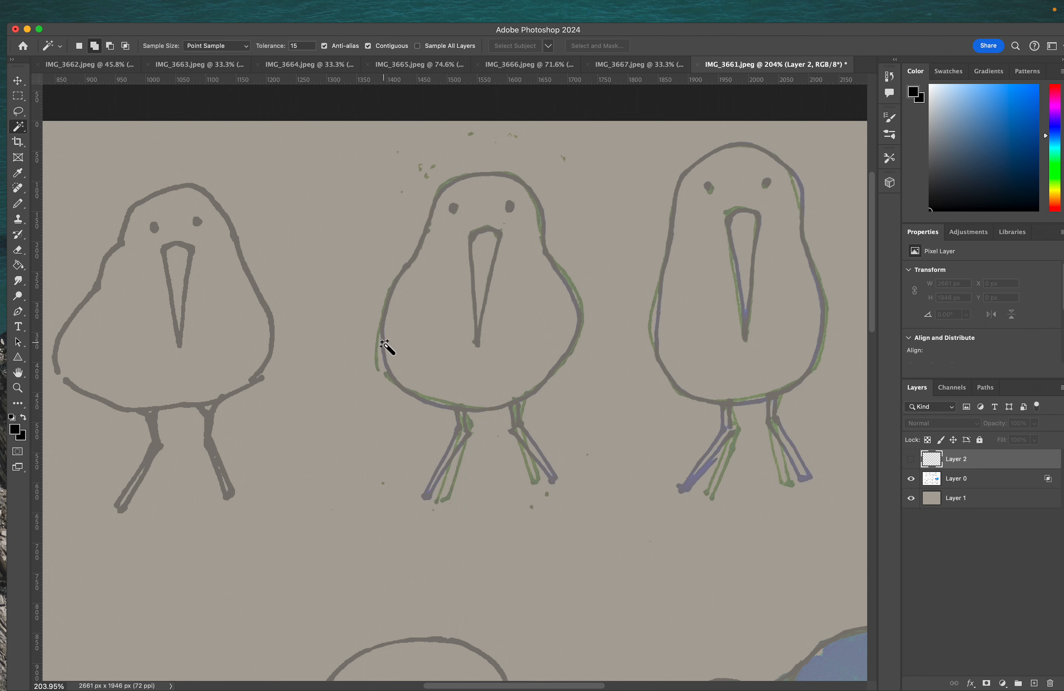
key("b")
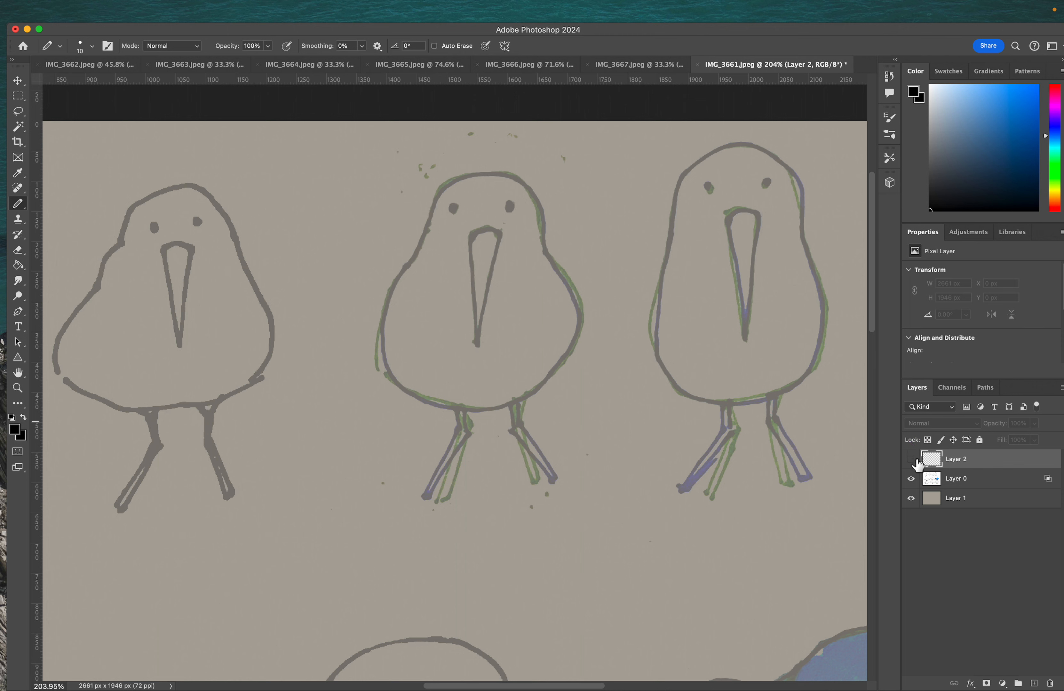
left_click(917, 461)
mouse_move(384, 318)
left_mouse_down()
mouse_move(379, 355)
mouse_move(401, 382)
left_mouse_up()
key("super+z")
left_click(362, 46)
left_click_drag(365, 59, 369, 58)
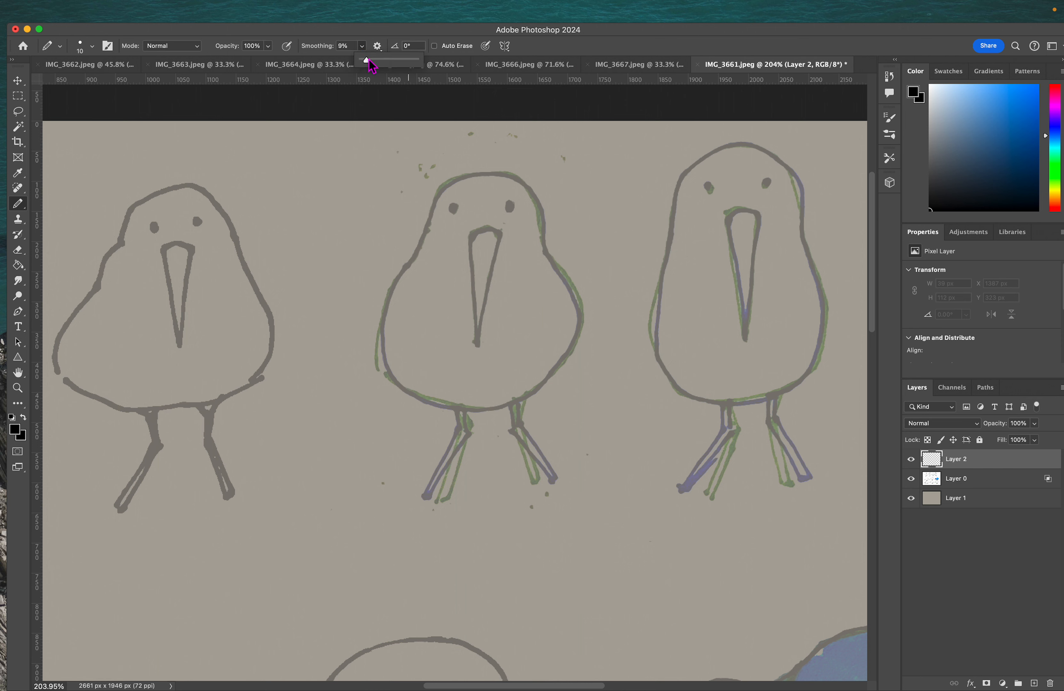
- Trace the middle bird's head and the right side of its body in black with the Pencil on Layer 2
mouse_move(426, 244)
left_mouse_down()
mouse_move(429, 215)
mouse_move(459, 172)
mouse_move(524, 167)
mouse_move(554, 208)
left_mouse_up()
key("super+z")
mouse_move(423, 249)
left_mouse_down()
mouse_move(430, 207)
mouse_move(460, 175)
mouse_move(503, 172)
mouse_move(533, 194)
mouse_move(570, 296)
mouse_move(574, 345)
mouse_move(547, 391)
mouse_move(503, 422)
left_mouse_up()
key("super+z")
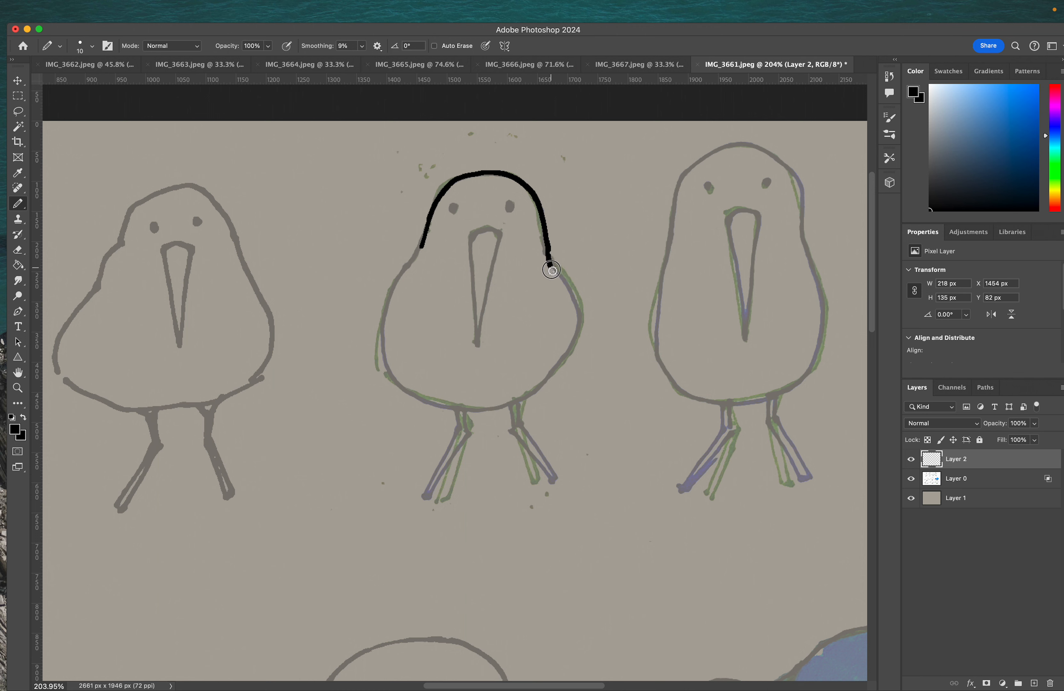
mouse_move(548, 250)
left_mouse_down()
mouse_move(576, 318)
mouse_move(566, 363)
mouse_move(520, 405)
left_mouse_up()
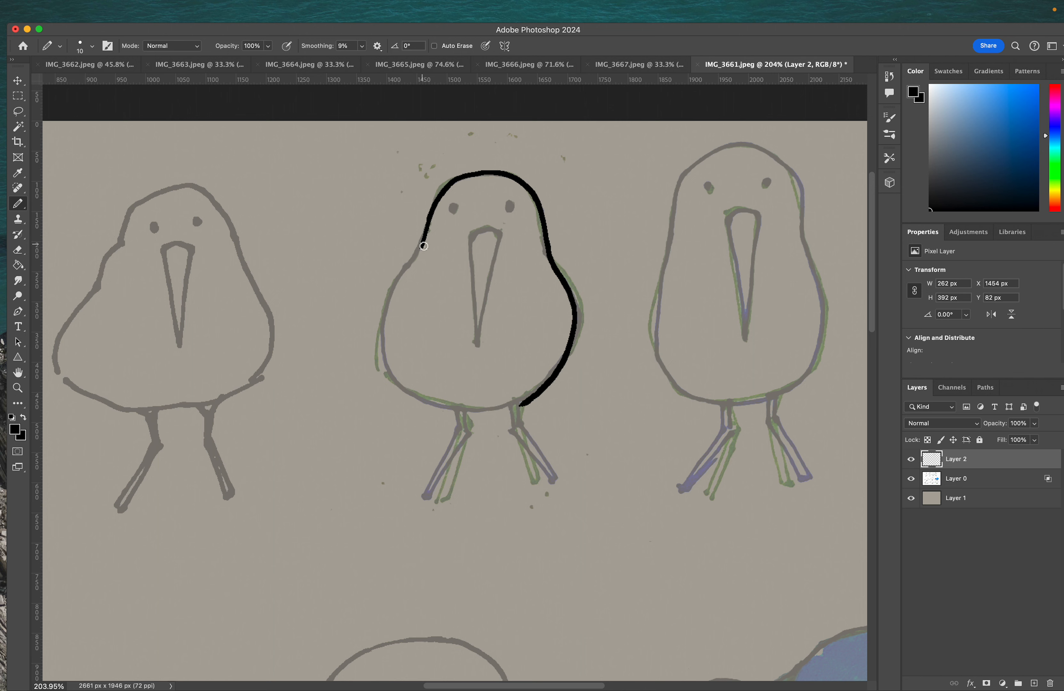
- Trace the left side and belly of the middle bird in black, redoing strokes until the body outline closes
mouse_move(424, 246)
left_mouse_down()
mouse_move(401, 304)
mouse_move(417, 362)
mouse_move(436, 383)
left_mouse_up()
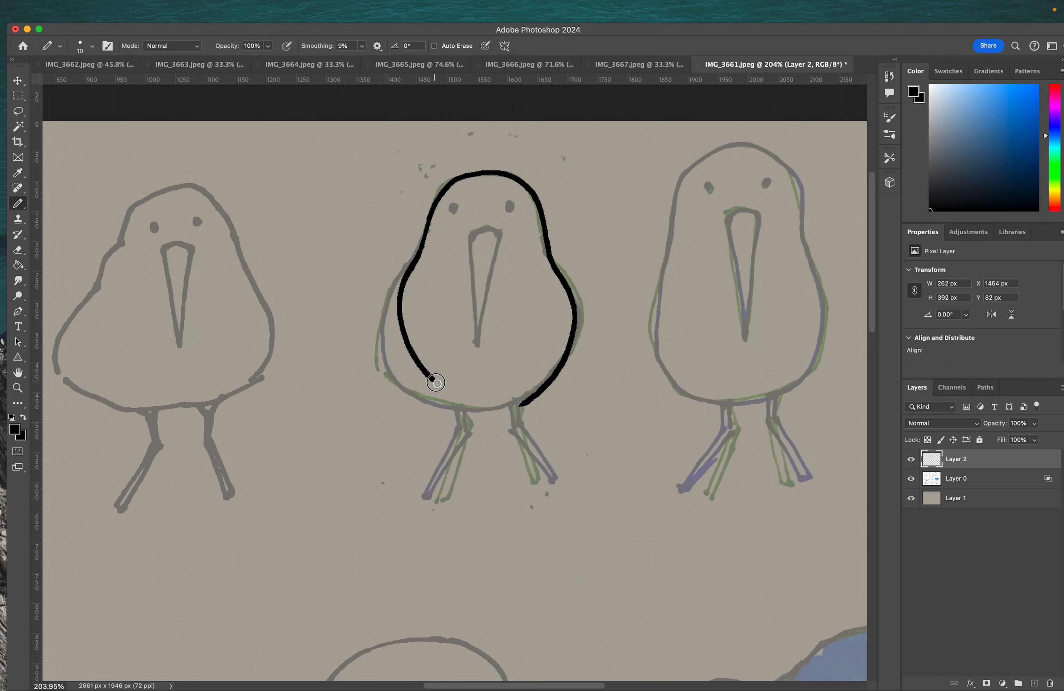
key("super+z")
mouse_move(424, 246)
left_mouse_down()
mouse_move(392, 308)
mouse_move(409, 373)
mouse_move(436, 398)
mouse_move(494, 404)
mouse_move(426, 407)
left_mouse_up()
key("super+z")
key("super+z")
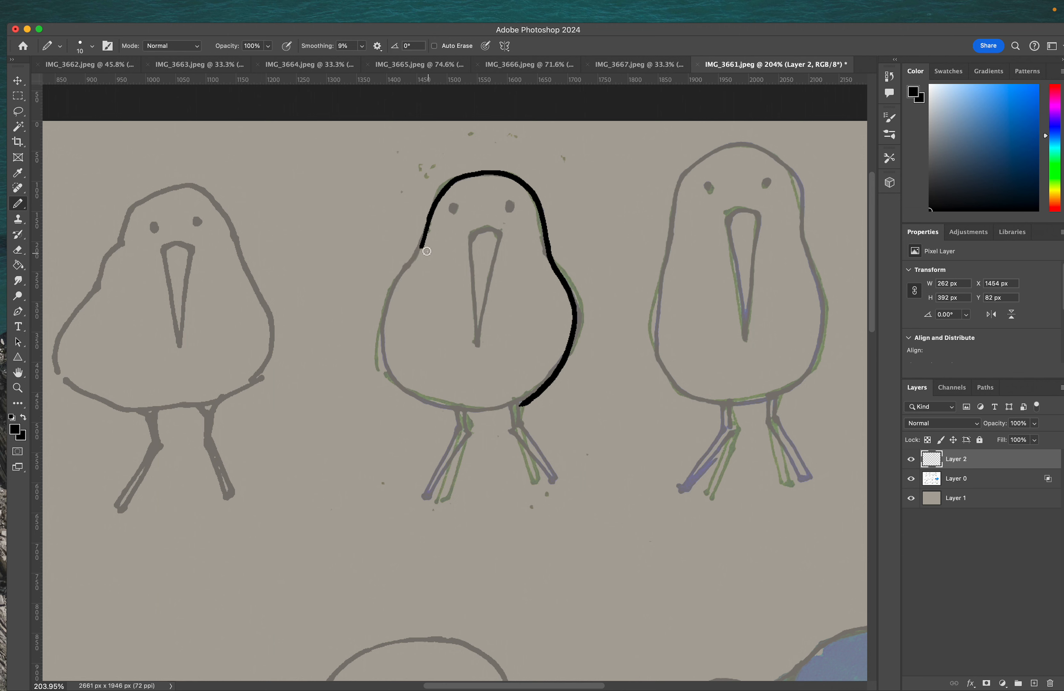
mouse_move(420, 251)
left_mouse_down()
mouse_move(395, 306)
mouse_move(415, 376)
mouse_move(455, 406)
left_mouse_up()
key("super+z")
mouse_move(422, 251)
left_mouse_down()
mouse_move(405, 300)
mouse_move(423, 378)
mouse_move(443, 402)
mouse_move(498, 409)
left_mouse_up()
key("super+z")
mouse_move(422, 243)
left_mouse_down()
mouse_move(398, 281)
mouse_move(399, 353)
mouse_move(438, 397)
mouse_move(470, 410)
mouse_move(537, 393)
left_mouse_up()
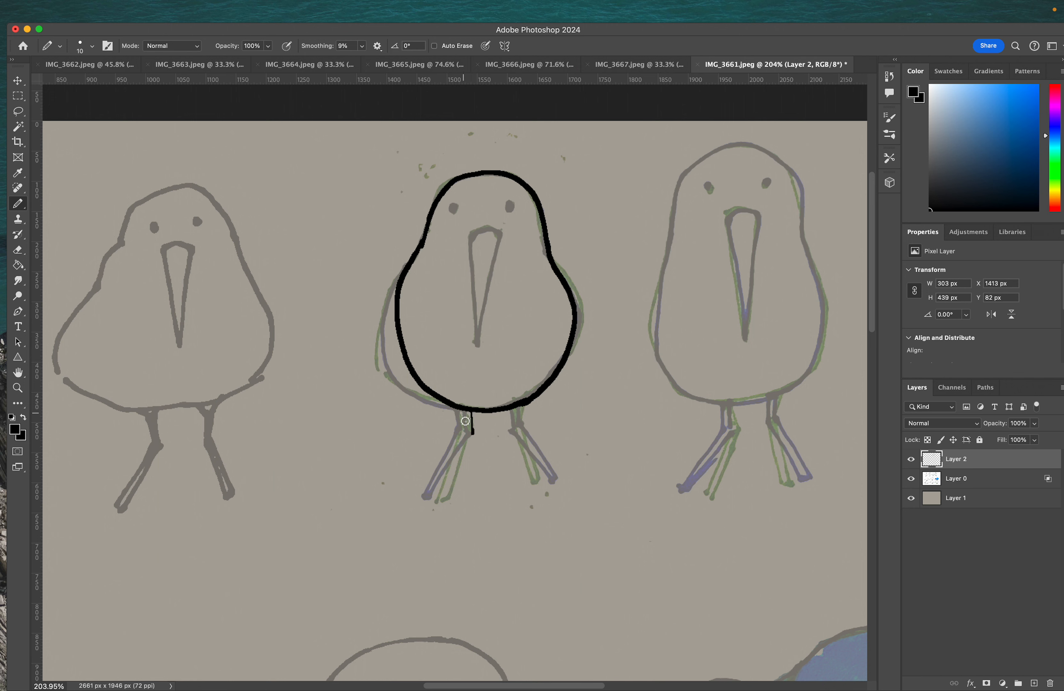
- Outline both of the middle bird's legs with connected straight Pencil lines
left_click(426, 499, "shift")
left_click(445, 501, "shift")
left_click(474, 434, "shift")
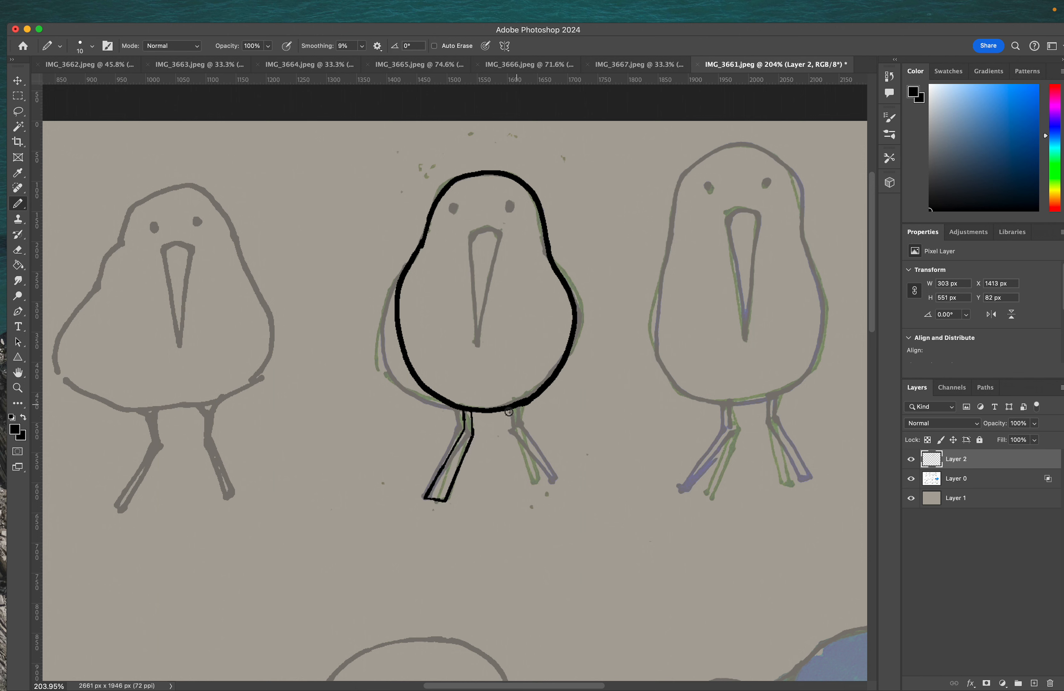
left_click(534, 484, "shift")
left_click(522, 420, "shift")
left_click(522, 406, "shift")
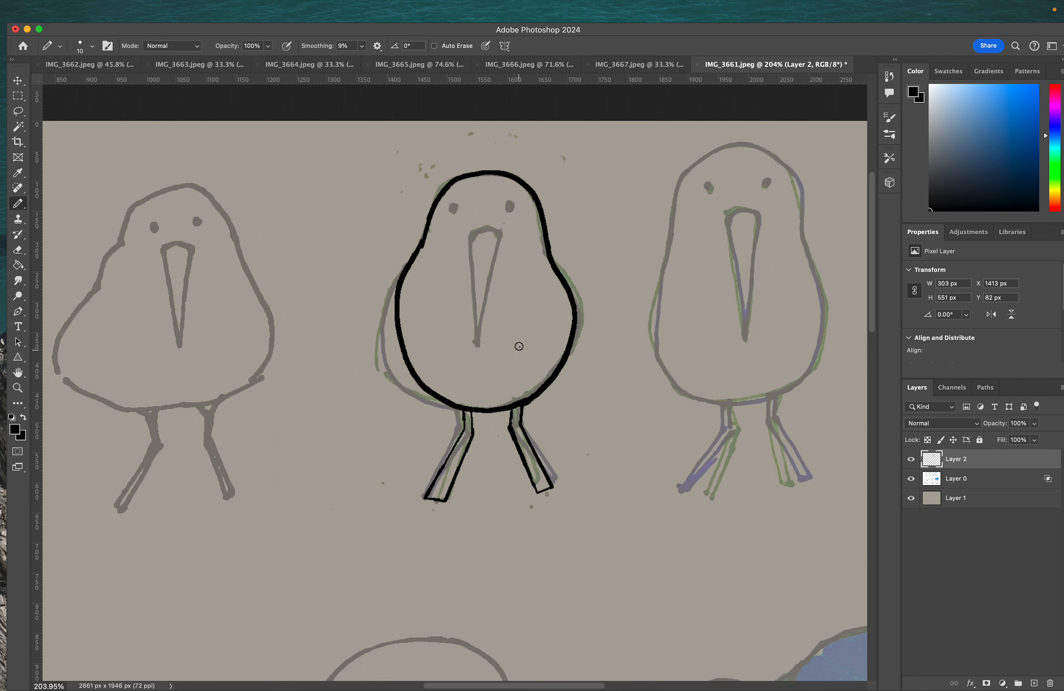
- Draw the middle bird's beak with a curved top and straight sides, and dot in its two eyes
mouse_move(472, 237)
left_mouse_down()
mouse_move(494, 231)
mouse_move(502, 241)
left_mouse_up()
left_click(491, 341, "shift")
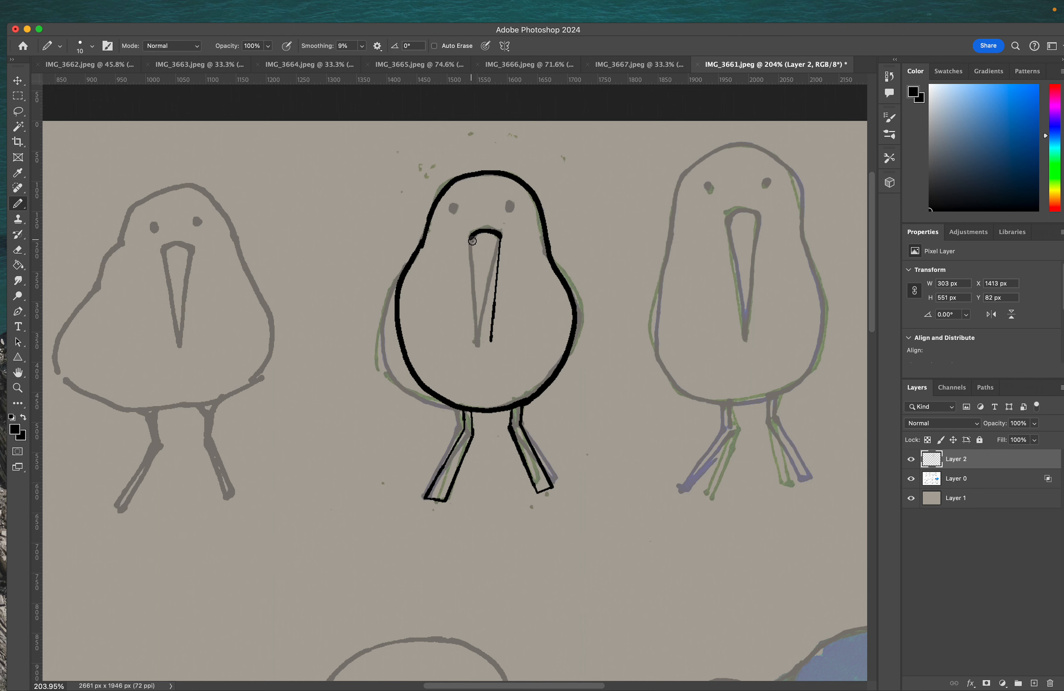
left_click(473, 239, "shift")
left_click_drag(453, 210, 512, 207)
- Hide the Layer 0 sketch and copy the traced bird from Layer 2 using a rectangular selection around it
left_click(911, 478)
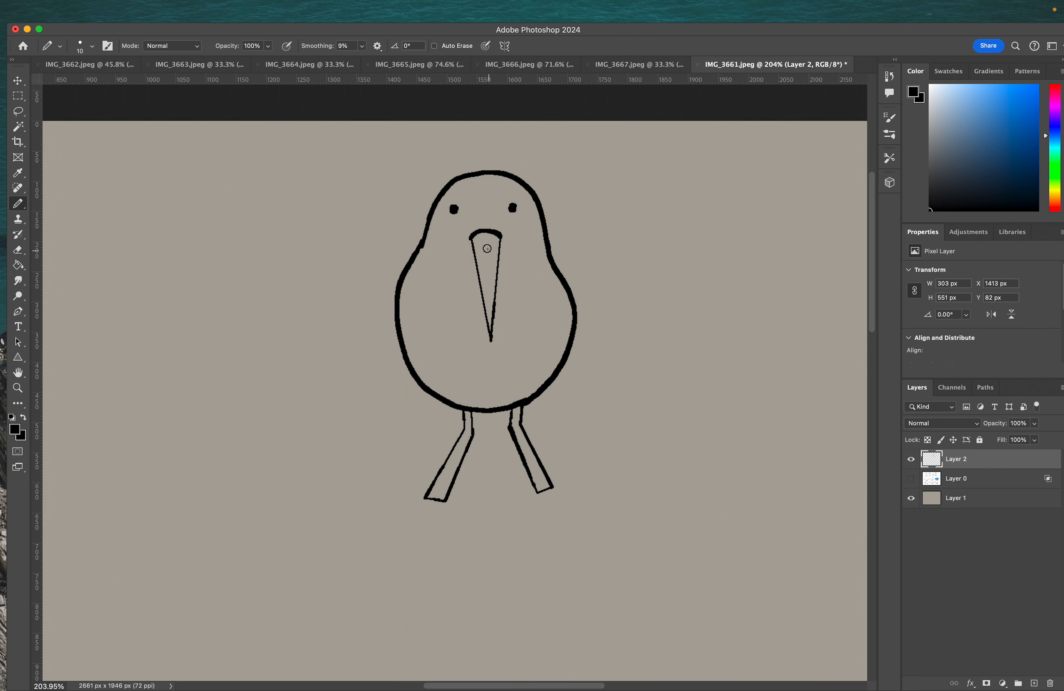
scroll(499, 247, "down", 5)
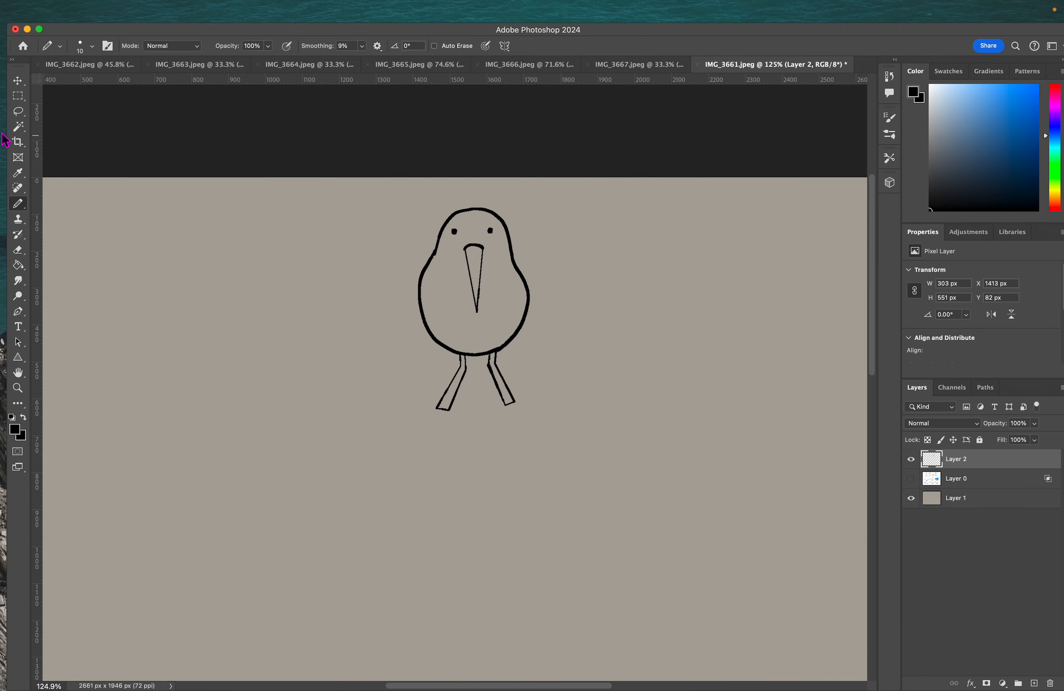
left_click(18, 96)
mouse_move(385, 186)
left_mouse_down()
mouse_move(591, 463)
mouse_move(568, 441)
left_mouse_up()
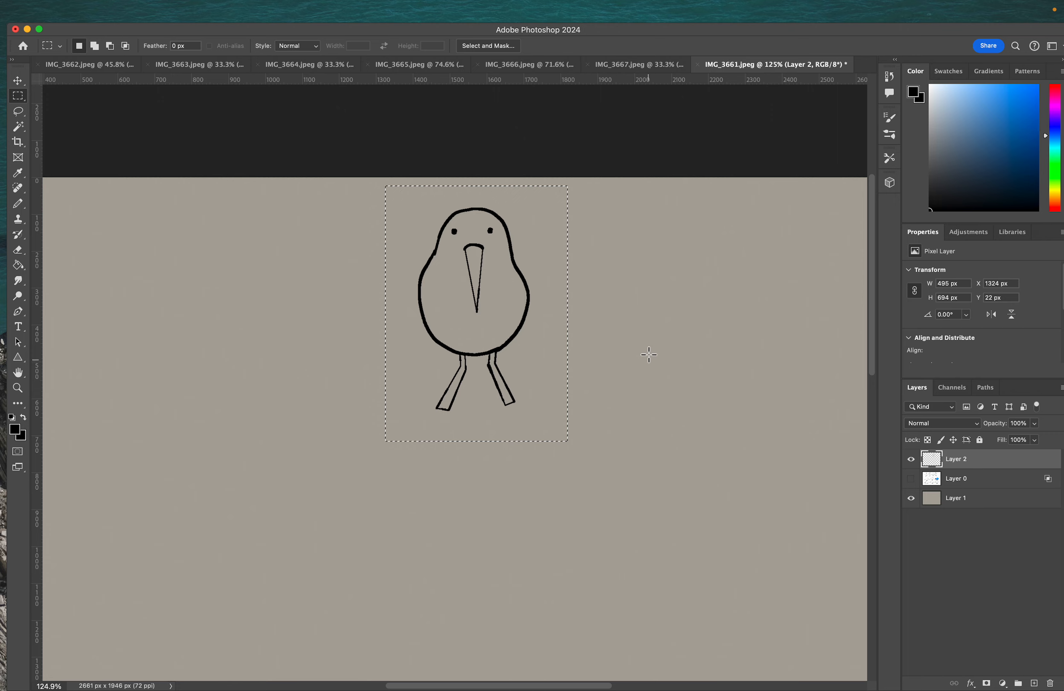
left_click(136, 13)
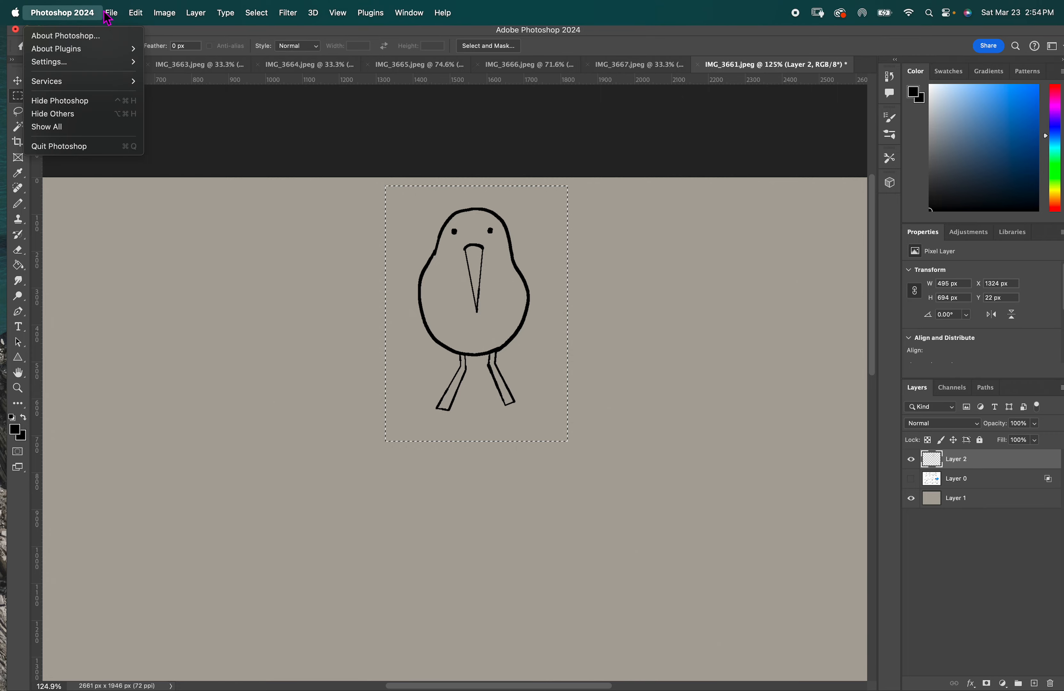
- Set up a new document named kiwi_idle at the clipboard size of 303 × 551 px
mouse_move(111, 14)
left_click(117, 38)
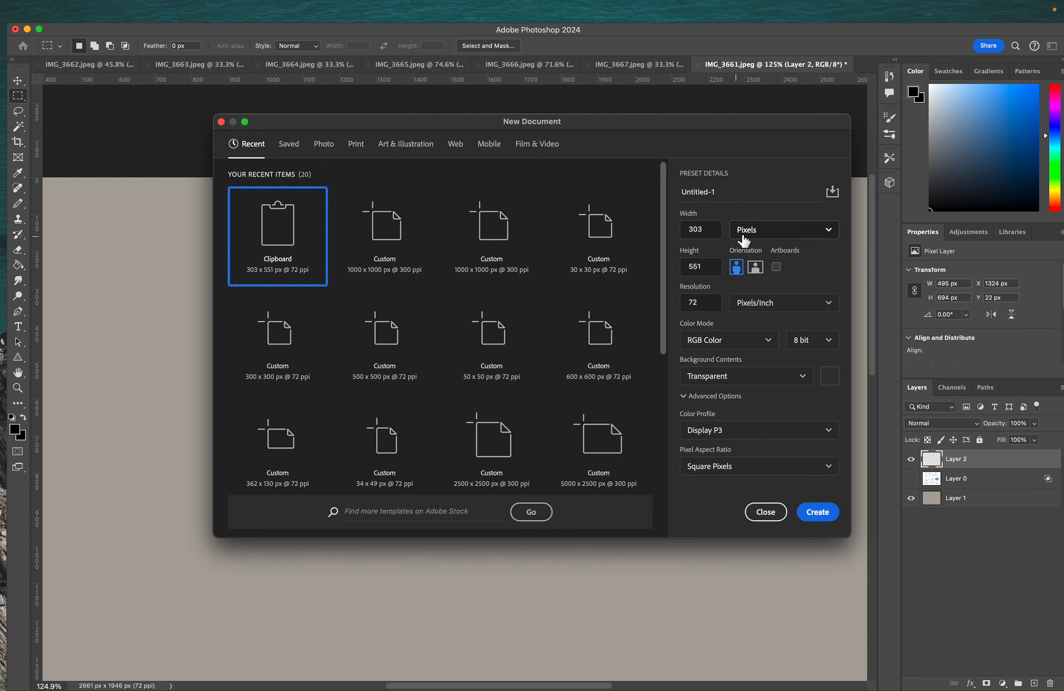
left_click(729, 193)
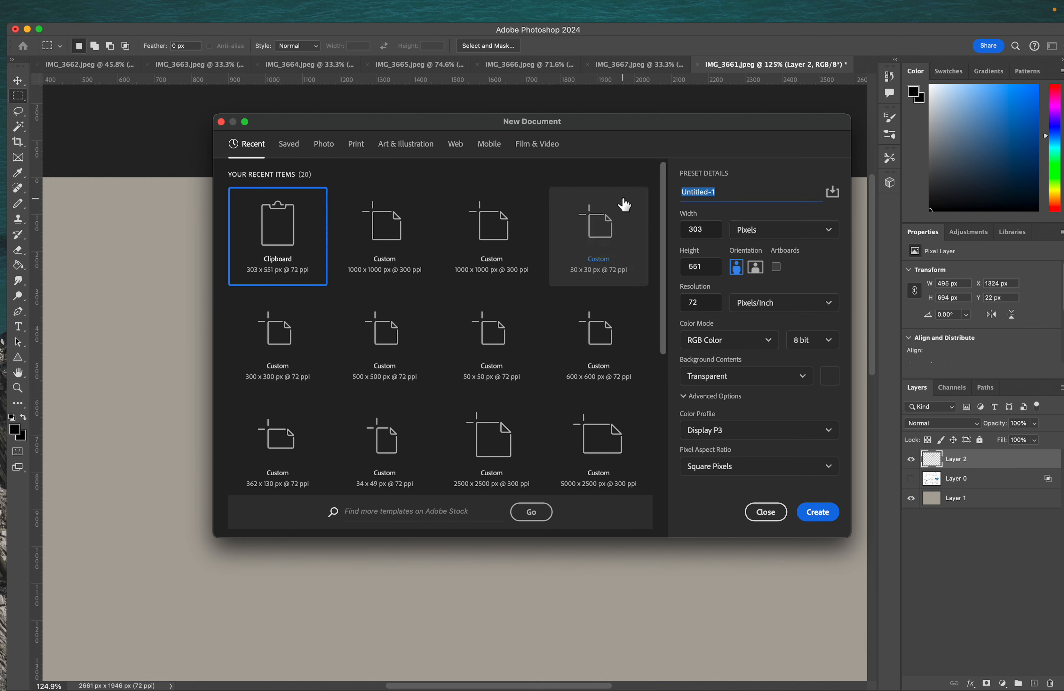
type("kiki")
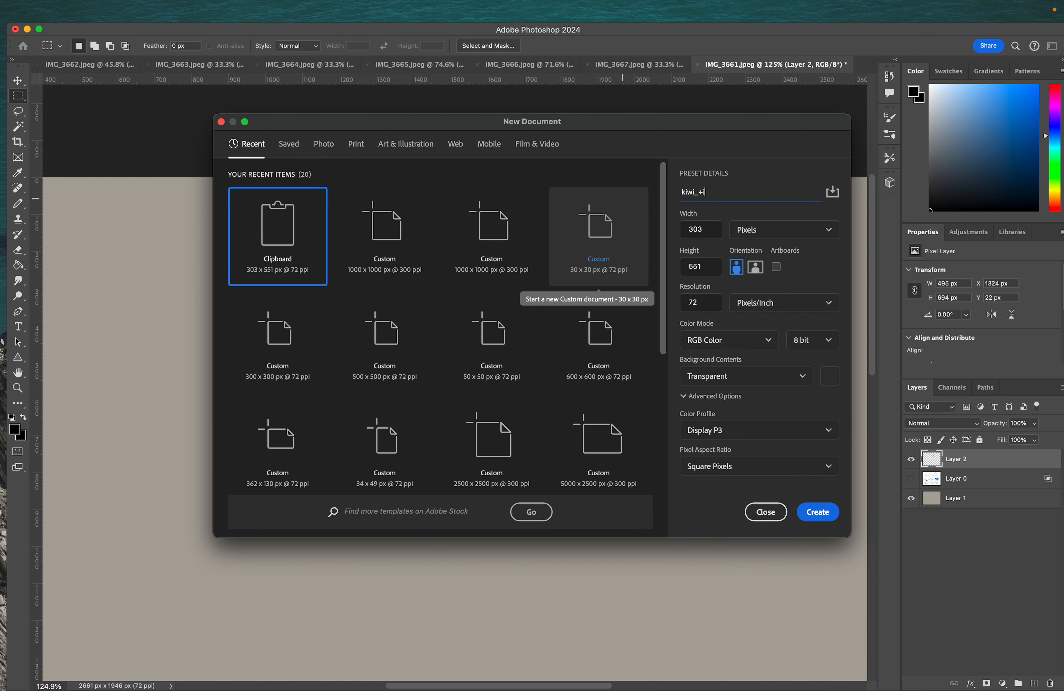
type("_idle")
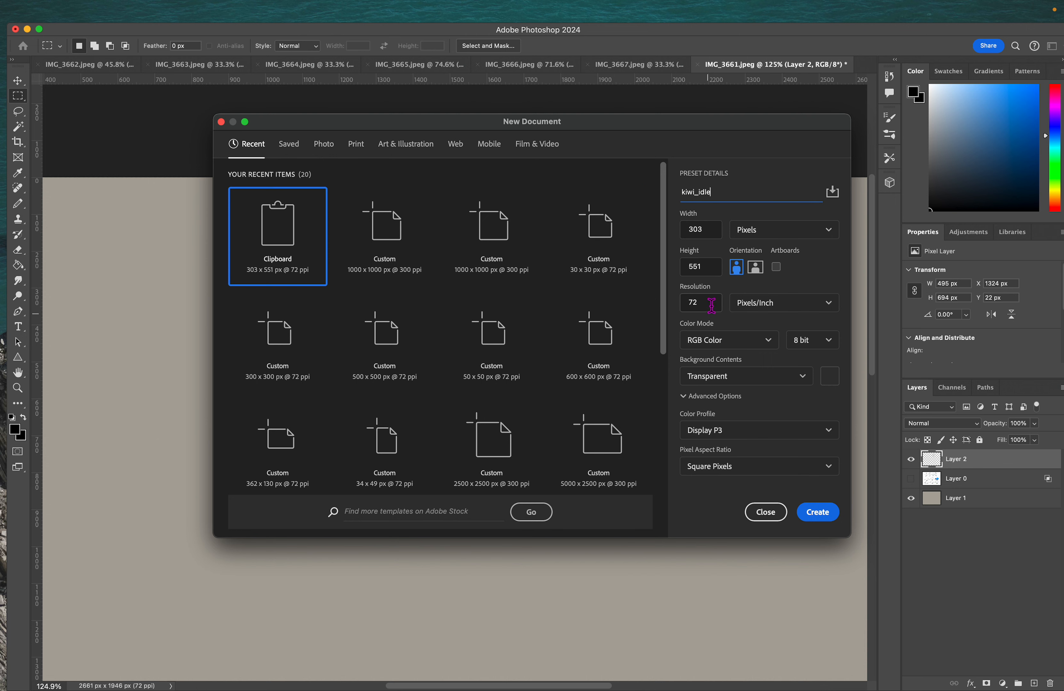
left_click(772, 436)
scroll(801, 539, "up", 5)
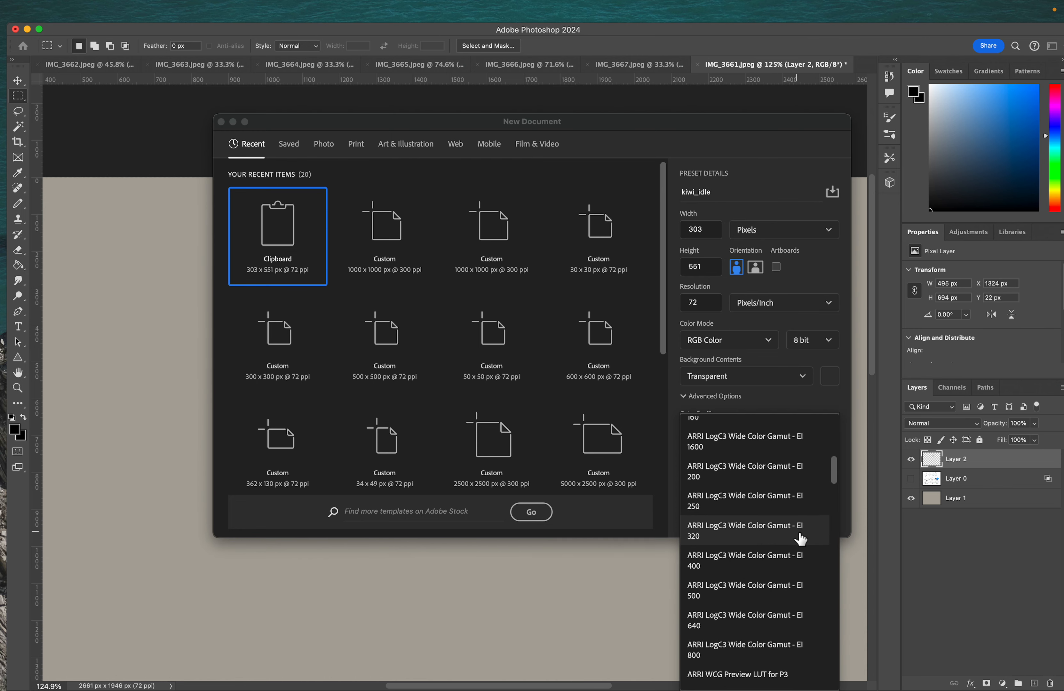
scroll(808, 532, "up", 10)
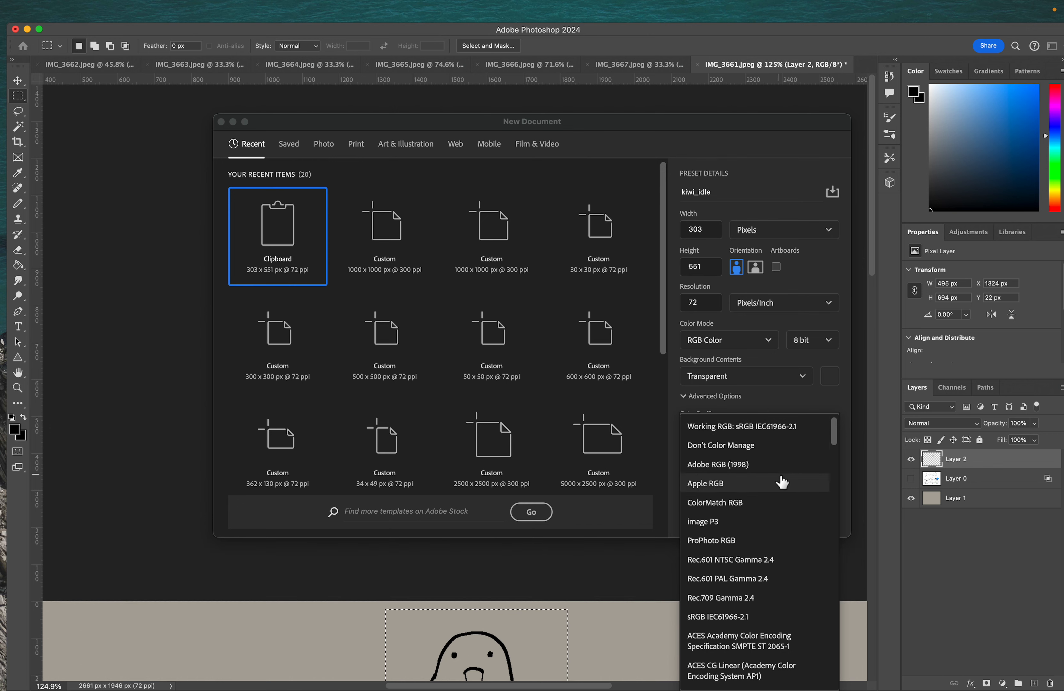
scroll(786, 485, "down", 5)
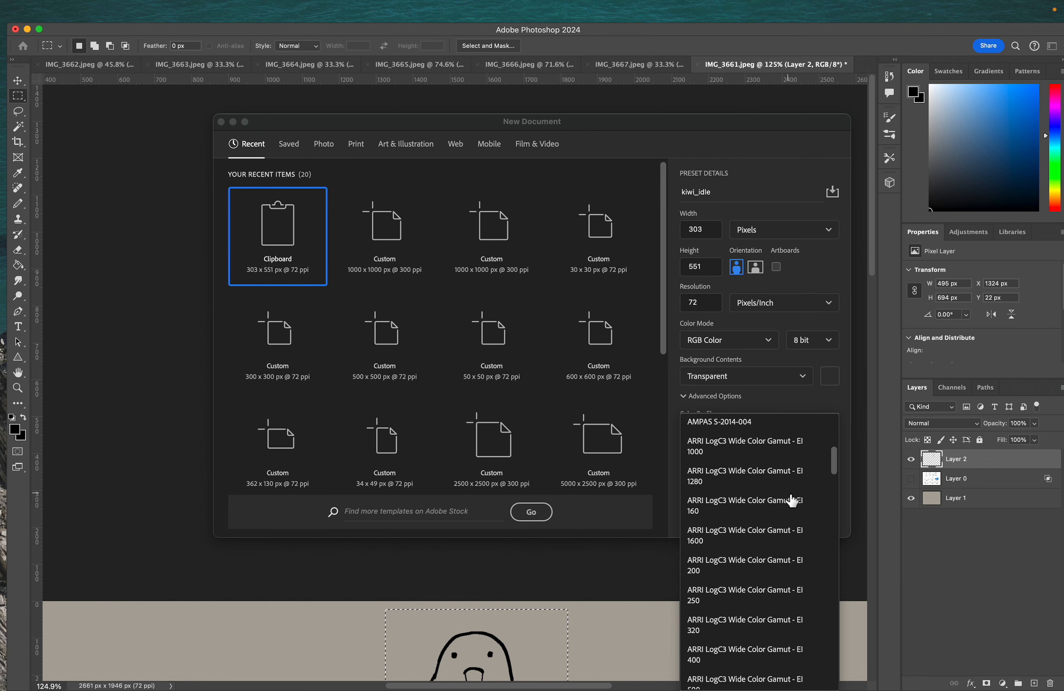
left_click(825, 399)
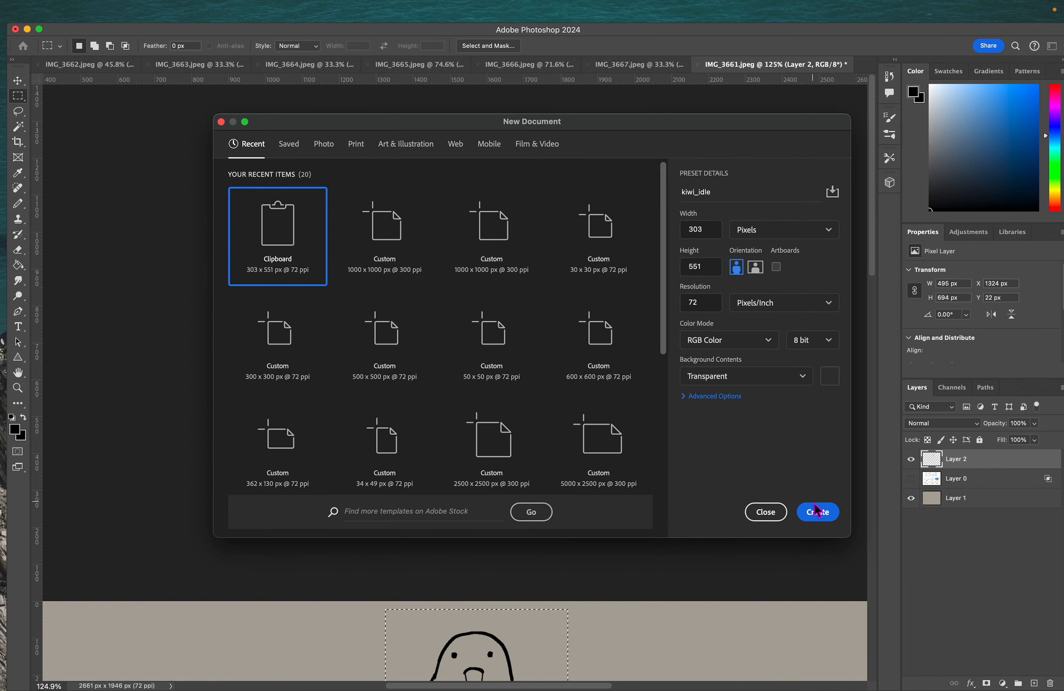
- Create the transparent kiwi_idle document and paste the copied bird into it
left_click(826, 514)
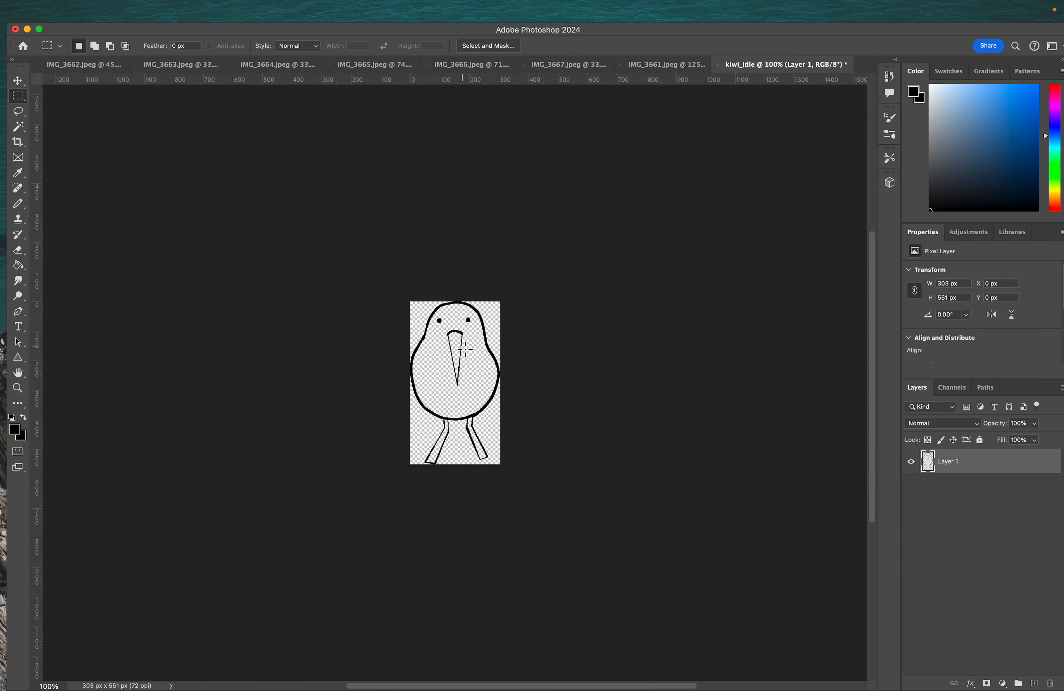
scroll(466, 349, "up", 5)
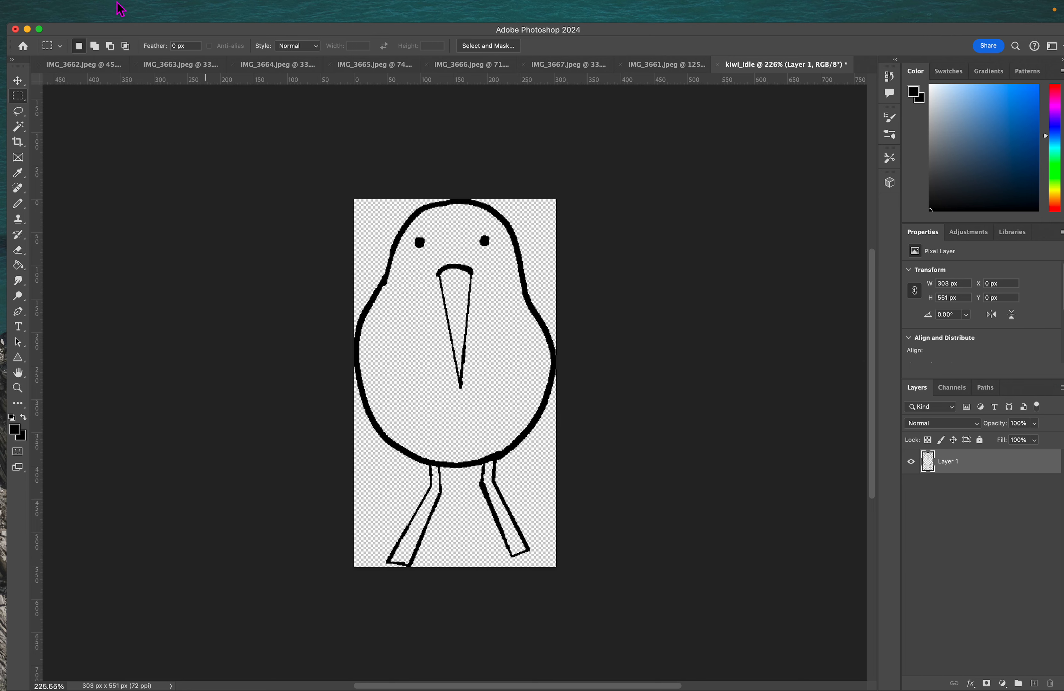
- Extend the canvas on all four sides with the Crop tool to about 389 × 609 px, leaving a margin around the bird
key("c")
left_click_drag(454, 200, 455, 196)
left_click_drag(354, 387, 340, 380)
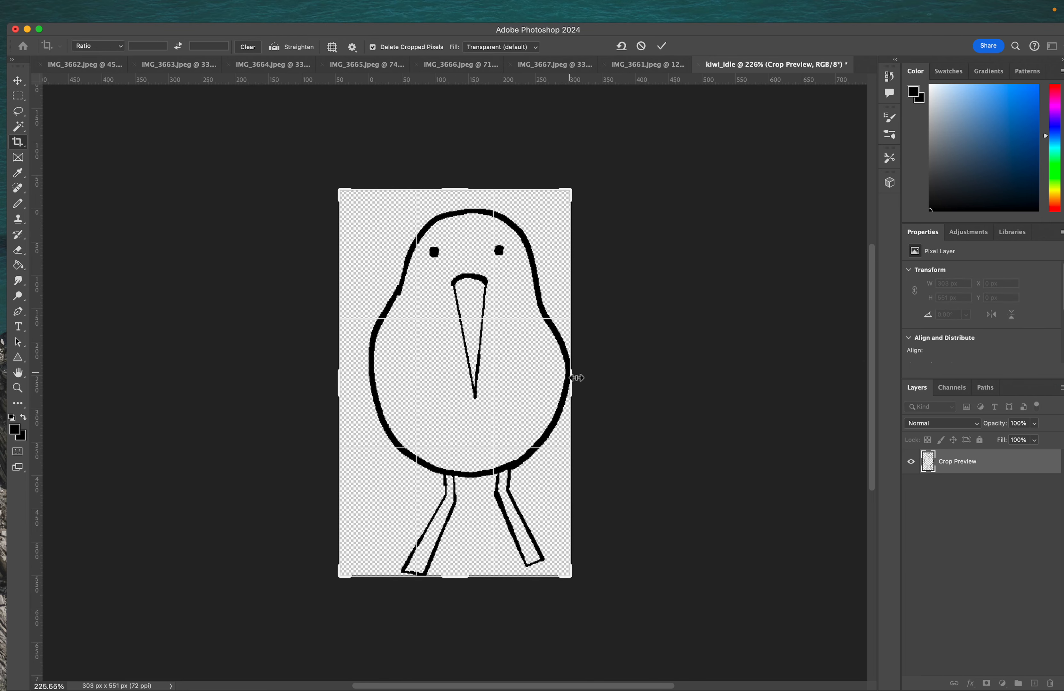
left_click_drag(583, 374, 599, 374)
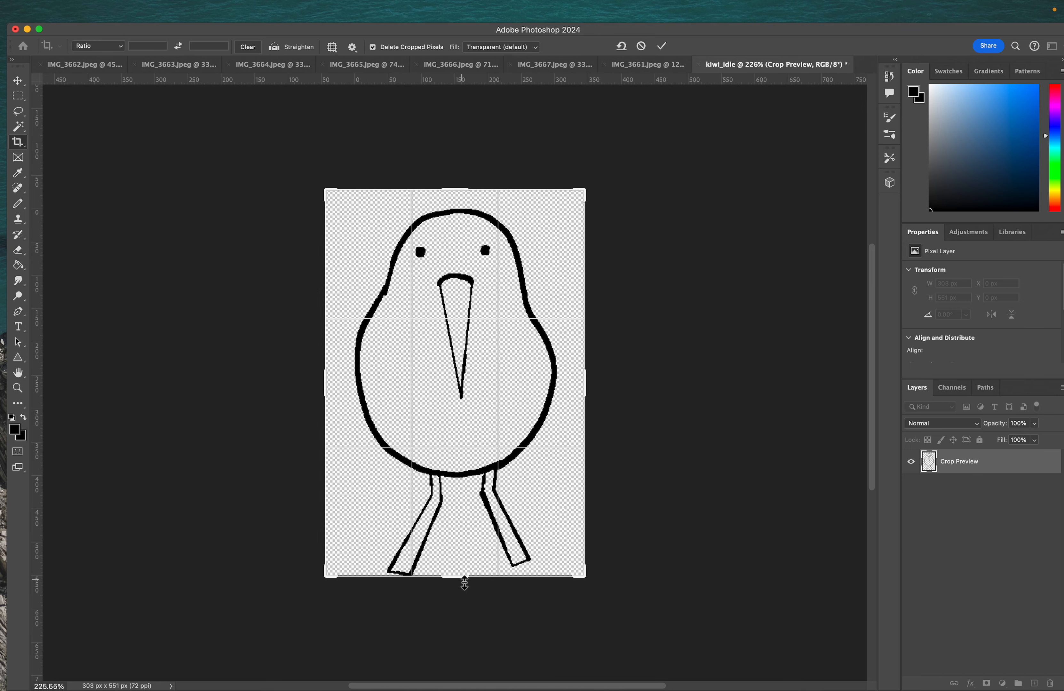
left_click_drag(464, 582, 462, 594)
key("Return")
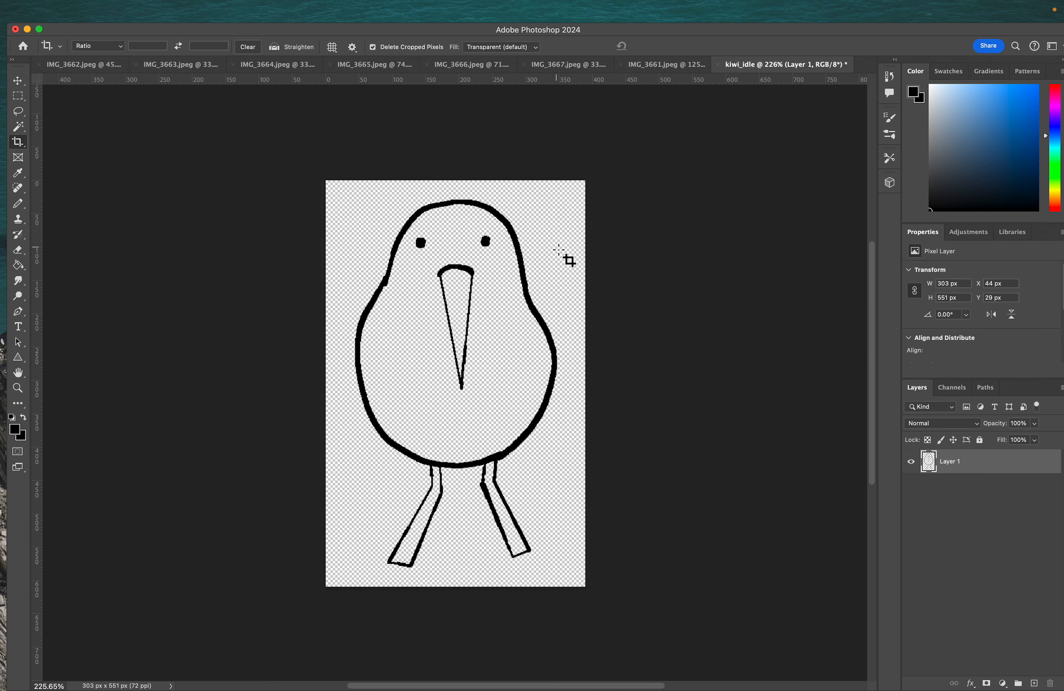
- Add a new layer above the bird's line art and set the foreground colour to dark brown
left_click(1034, 684)
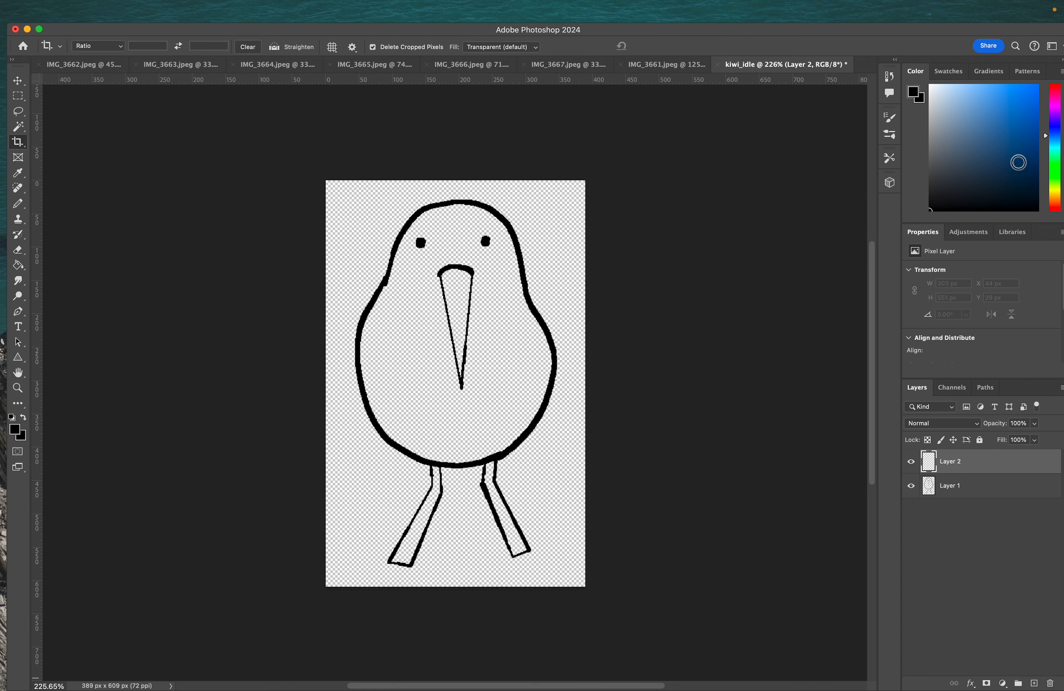
left_click(1056, 195)
left_click_drag(1056, 194, 1055, 198)
mouse_move(1000, 171)
left_mouse_down()
mouse_move(1012, 187)
mouse_move(996, 178)
left_mouse_up()
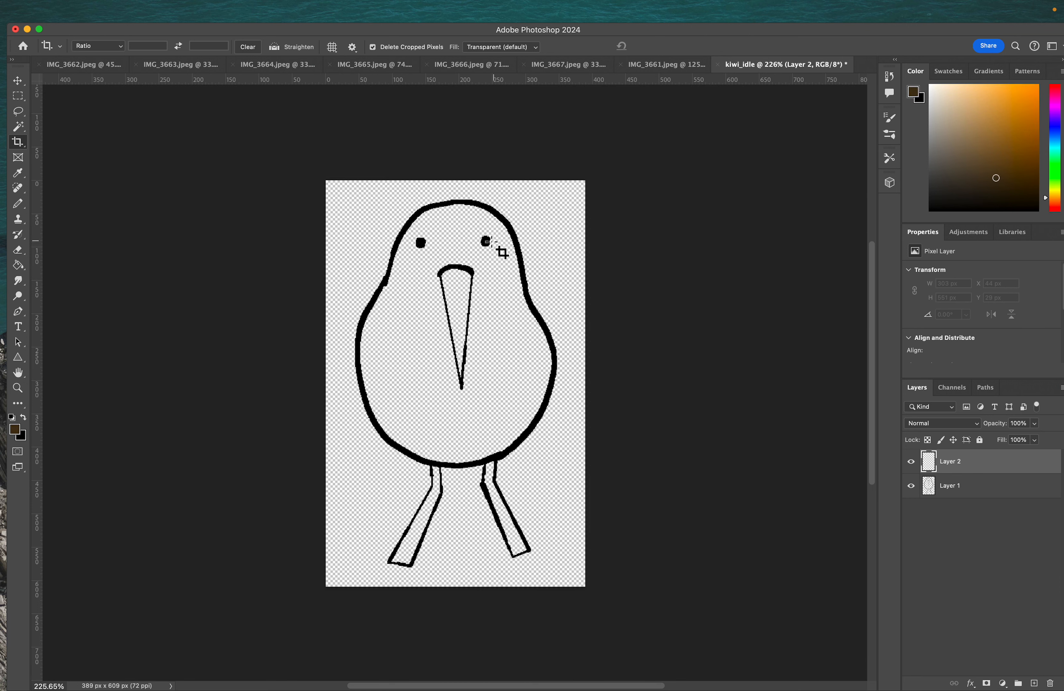
- Scribble a dark brown pencil mark on the new layer and move that layer below the line art
key("b")
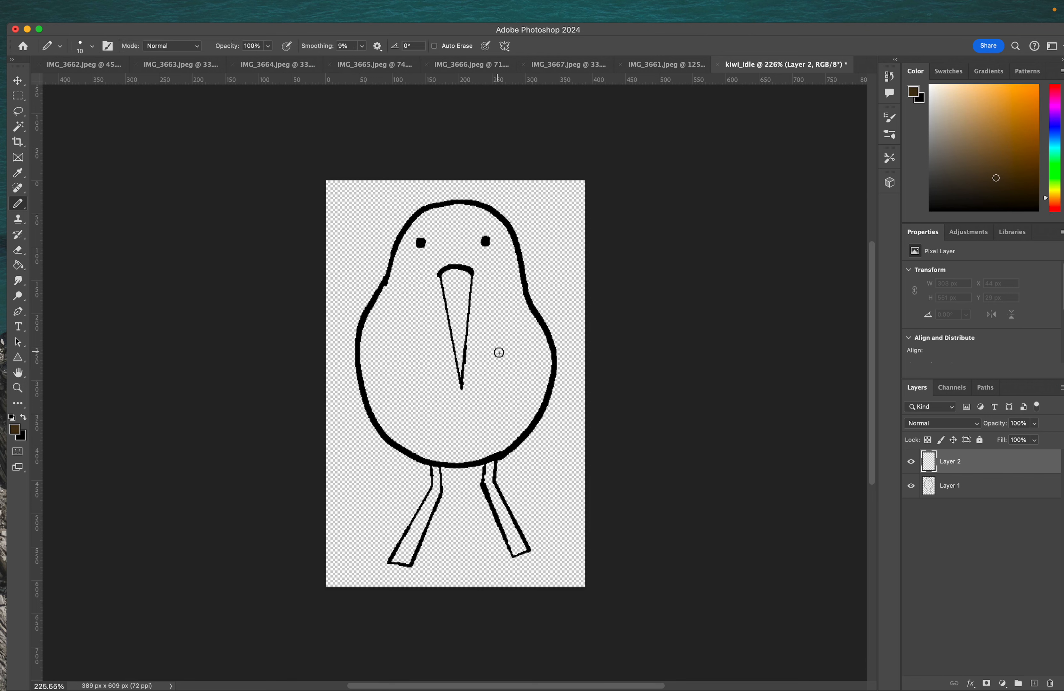
left_click_drag(512, 332, 480, 366)
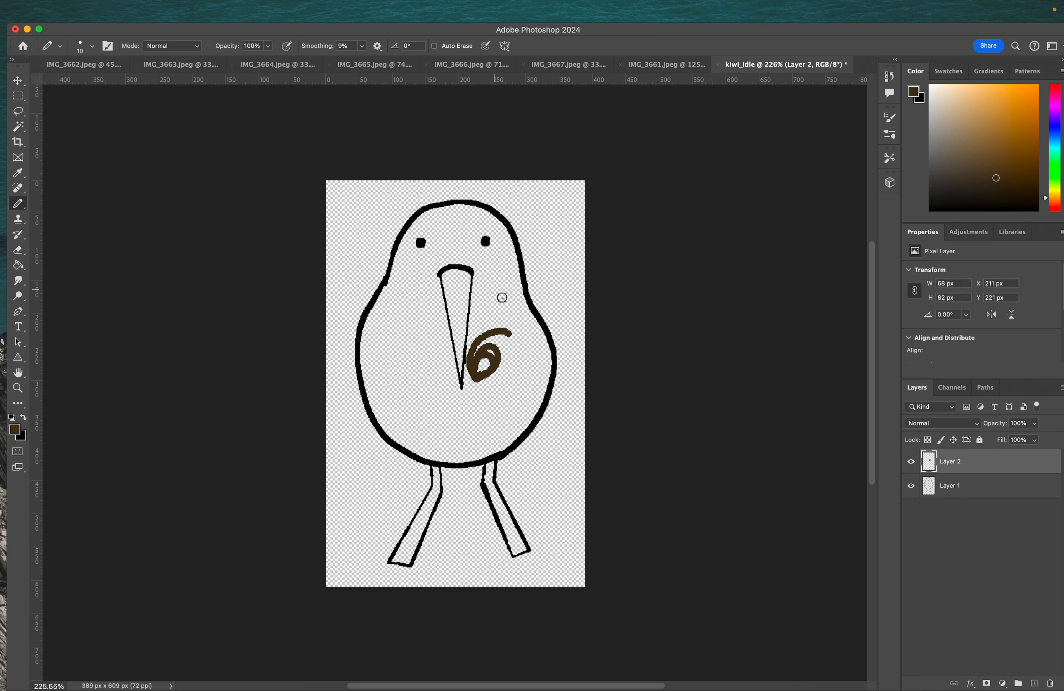
left_click_drag(951, 476, 950, 500)
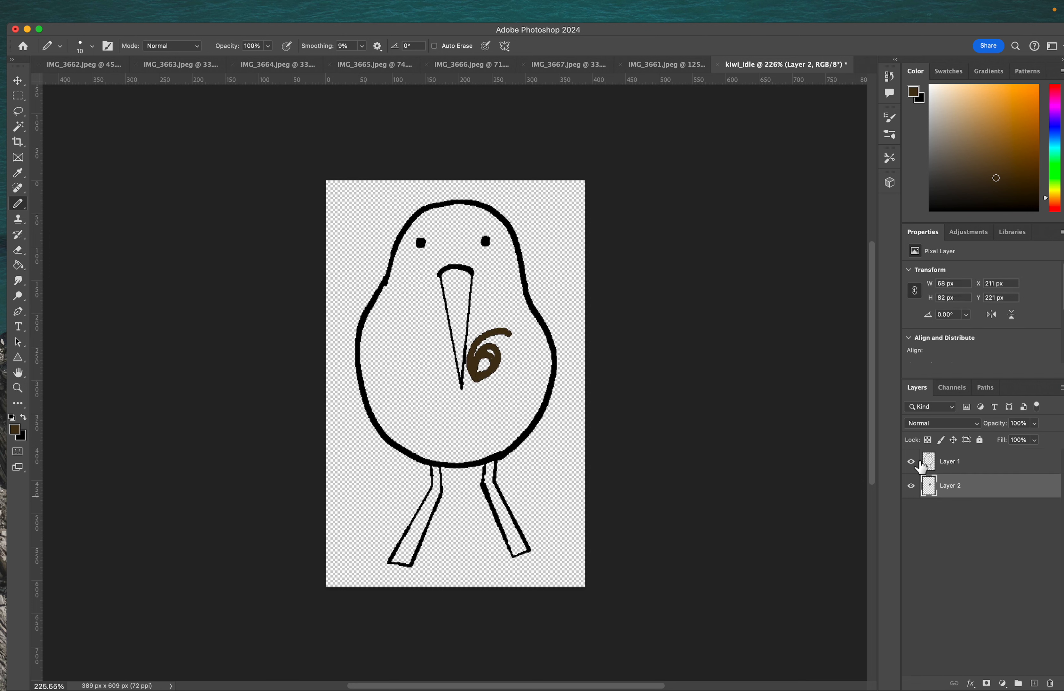
- Select the body interior from the line art, fill it dark brown on Layer 2, and paint over the leftover gaps
left_click(969, 463)
key("w")
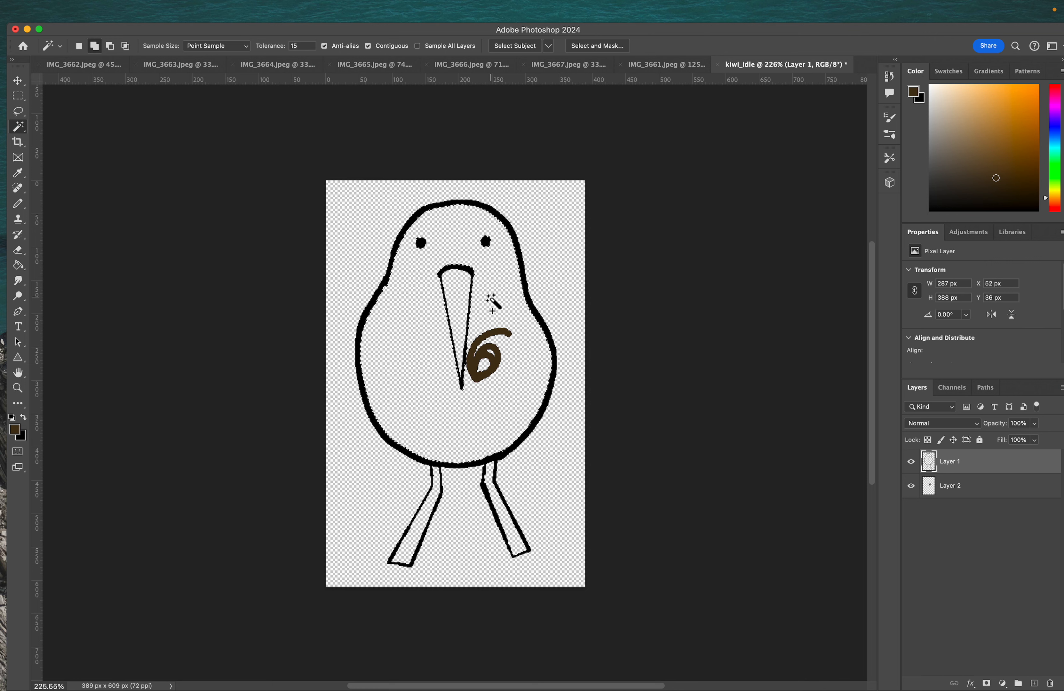
left_click(1012, 489)
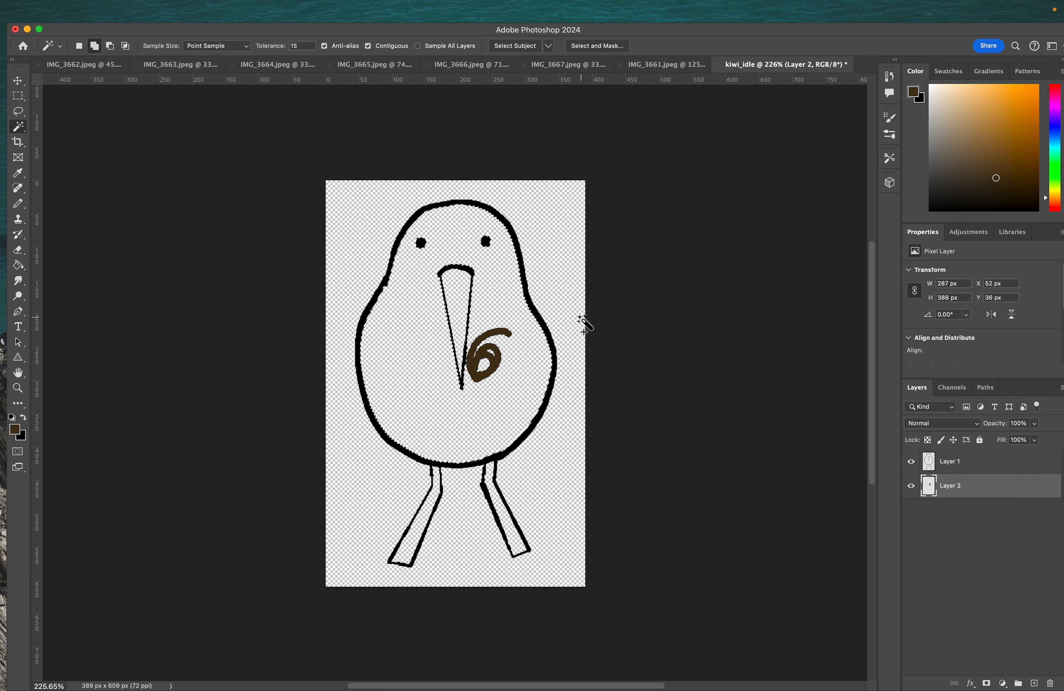
key("g")
left_click(501, 311)
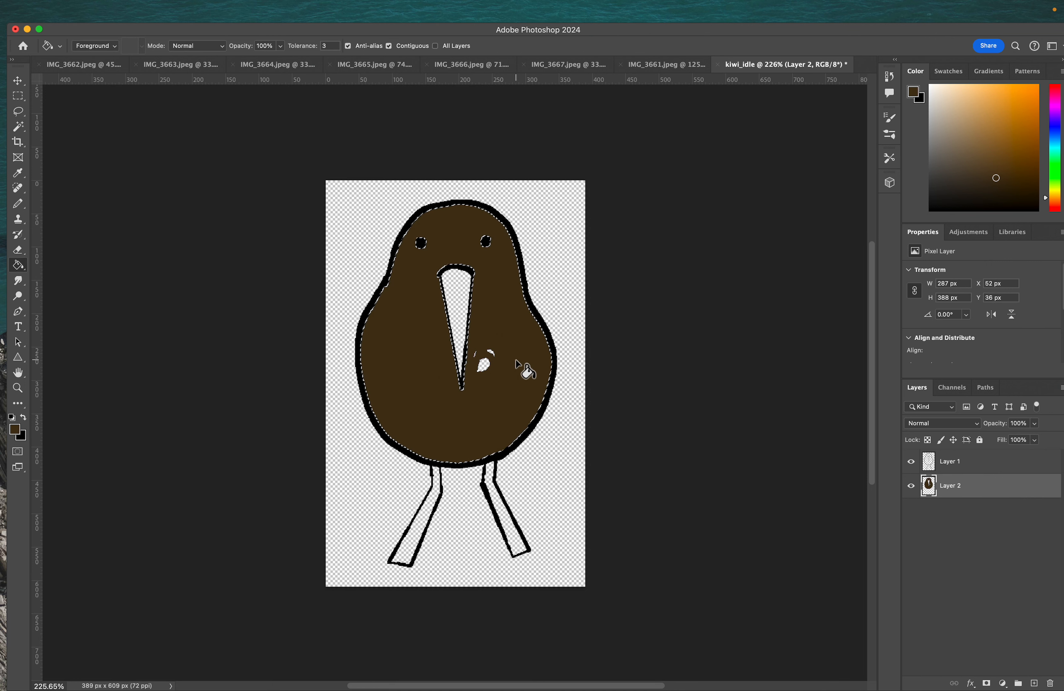
key("b")
left_click_drag(486, 371, 496, 359)
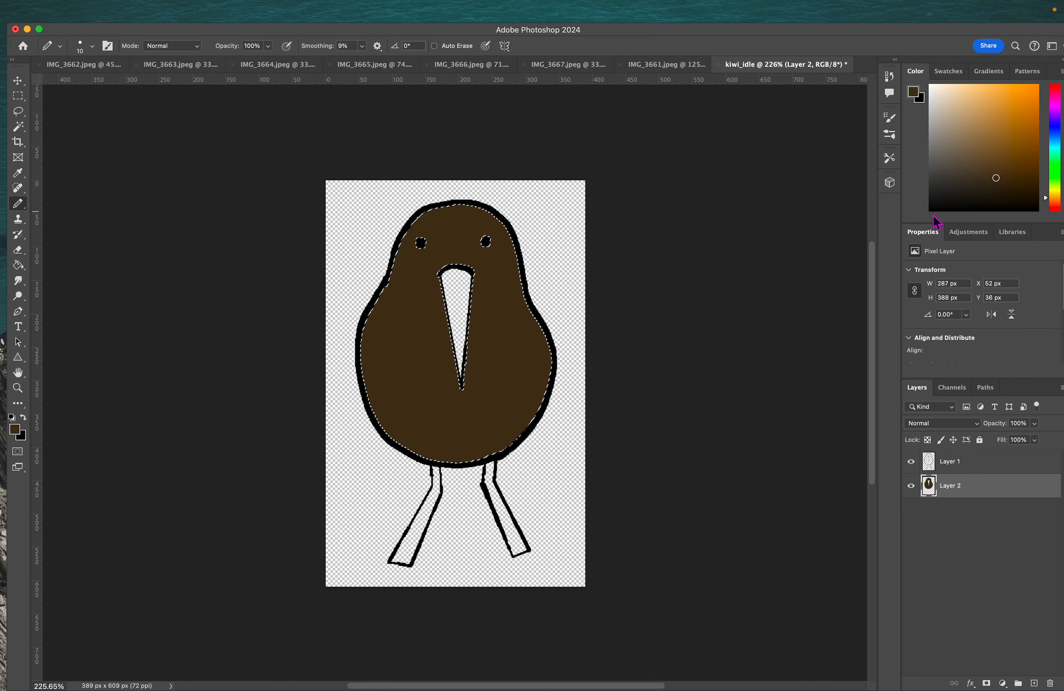
- Try different brown shades as body fills on Layer 2, ending with a yellower olive brown
left_click_drag(1005, 153, 1014, 175)
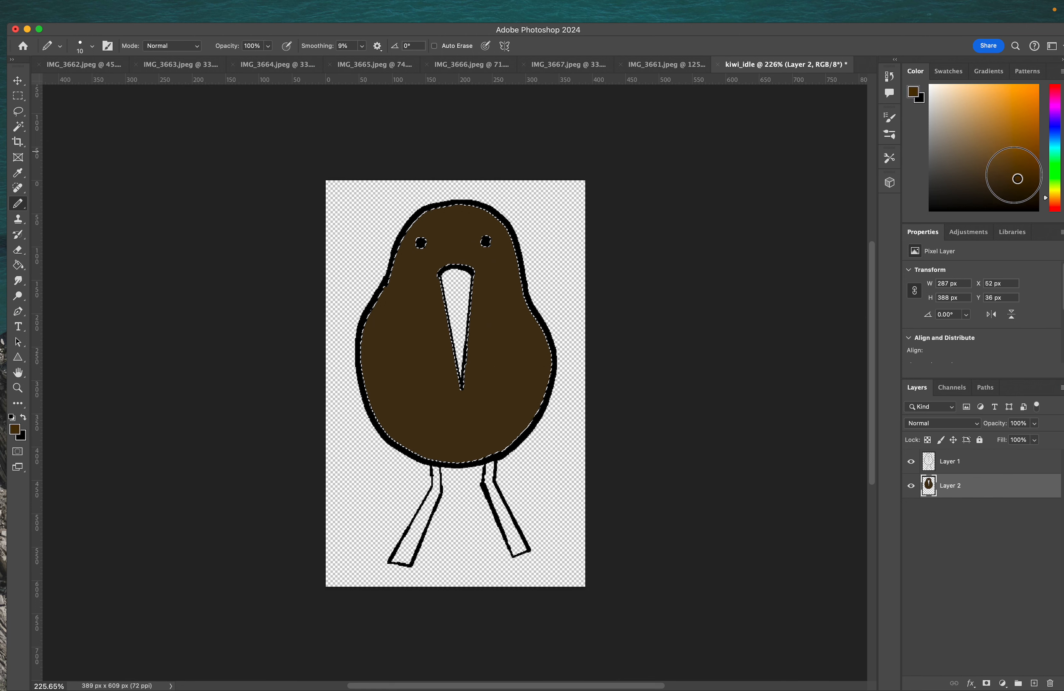
key("g")
left_click(509, 360)
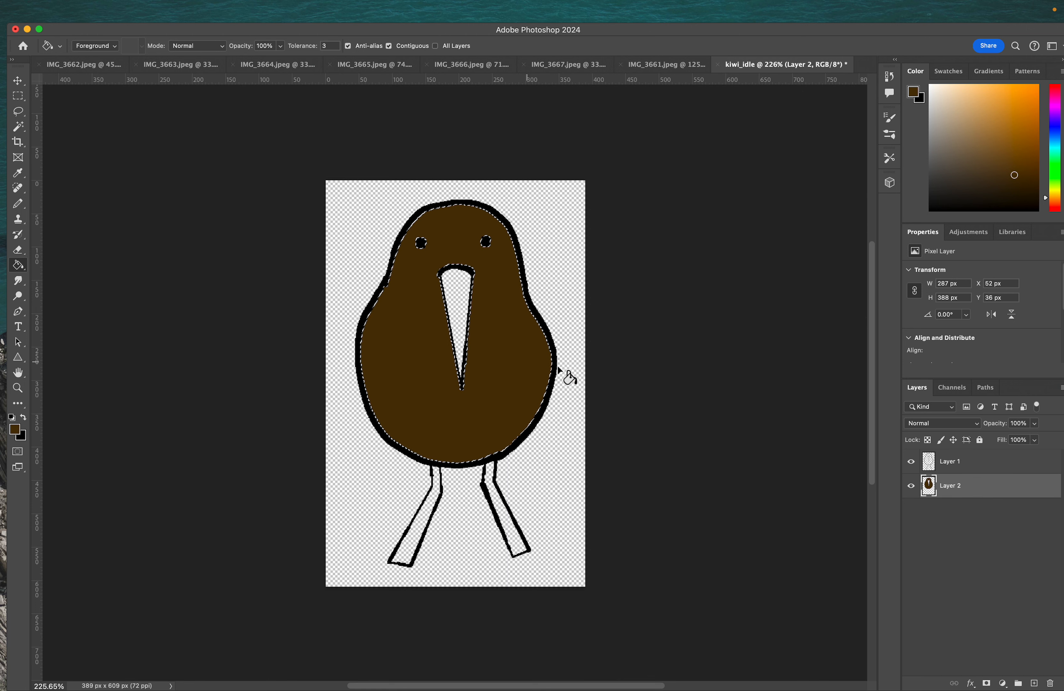
mouse_move(1004, 152)
left_mouse_down()
mouse_move(996, 169)
mouse_move(1002, 156)
mouse_move(960, 160)
mouse_move(989, 170)
left_mouse_up()
left_click(529, 348)
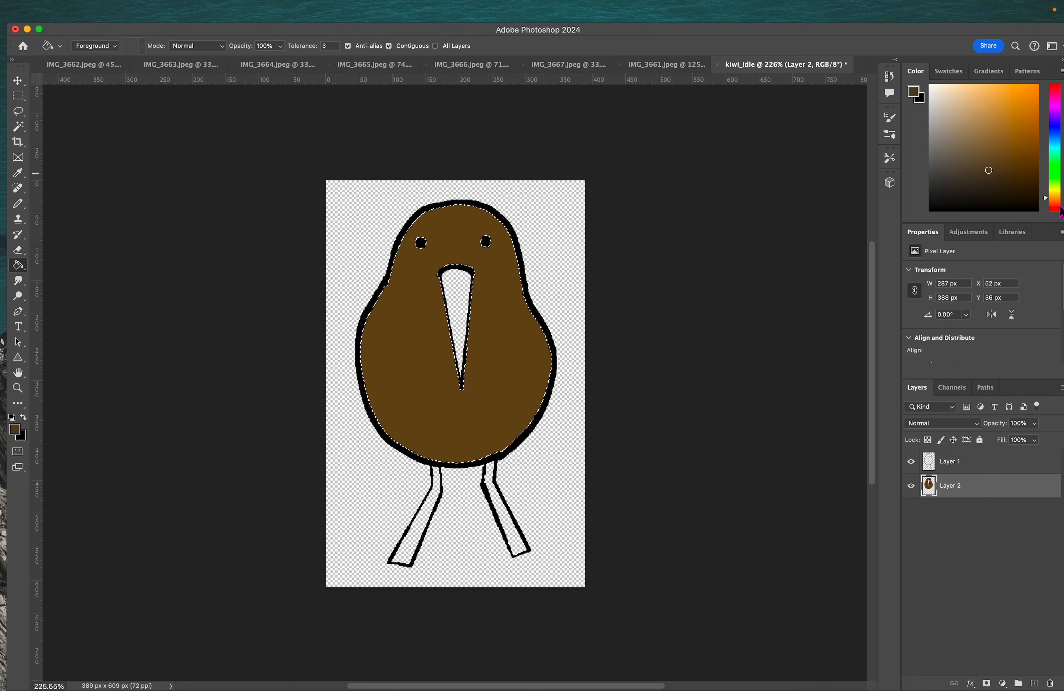
left_click_drag(1056, 198, 1056, 196)
left_click(493, 380)
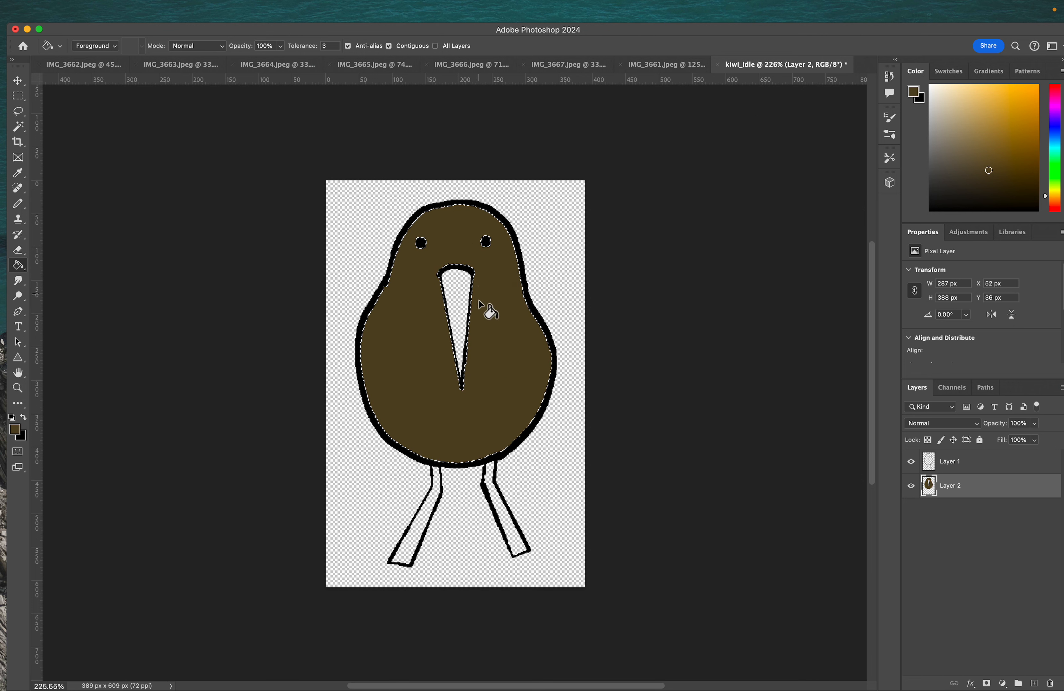
- Set a golden tan foreground colour, select only the beak interior from the line art, and fill it on Layer 2
left_click(987, 88)
mouse_move(986, 88)
left_mouse_down()
mouse_move(969, 108)
mouse_move(981, 101)
left_mouse_up()
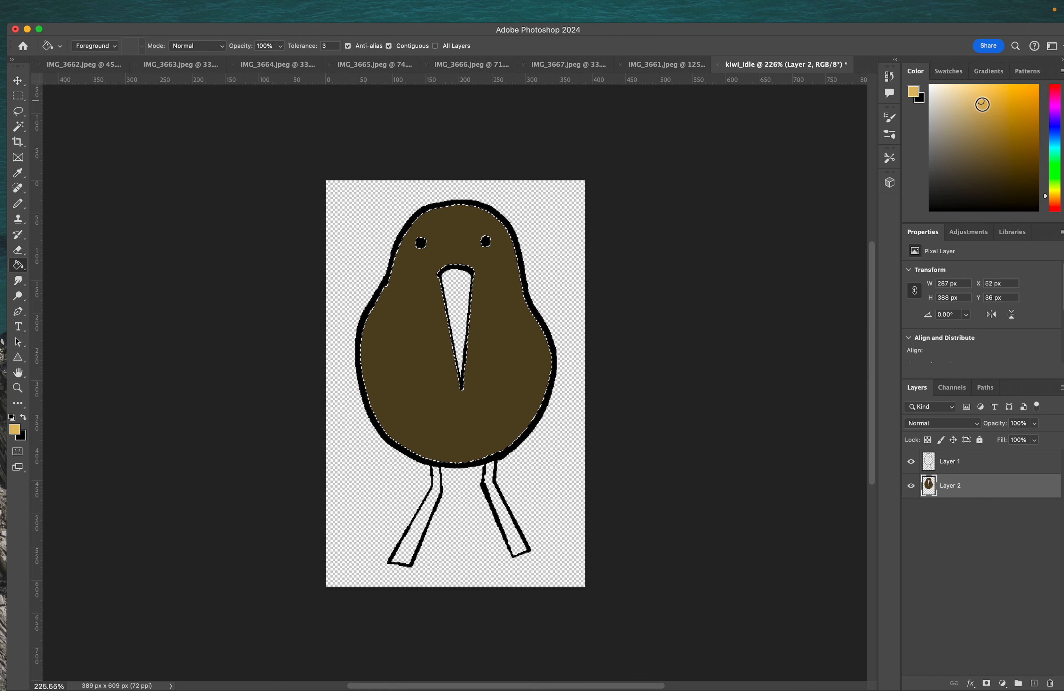
key("super+d")
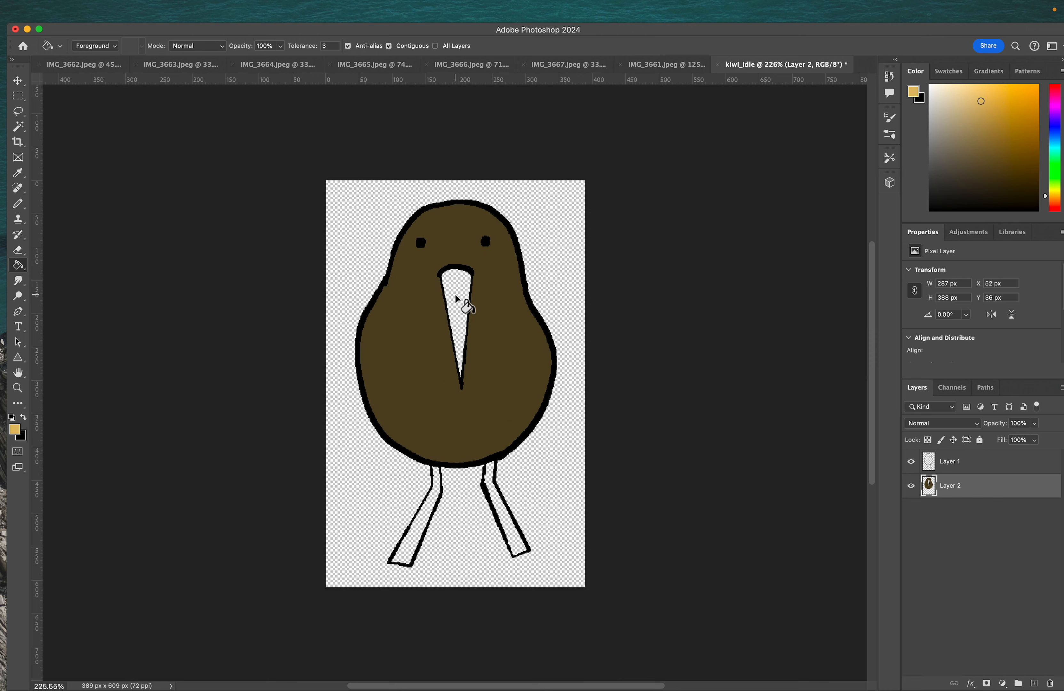
key("w")
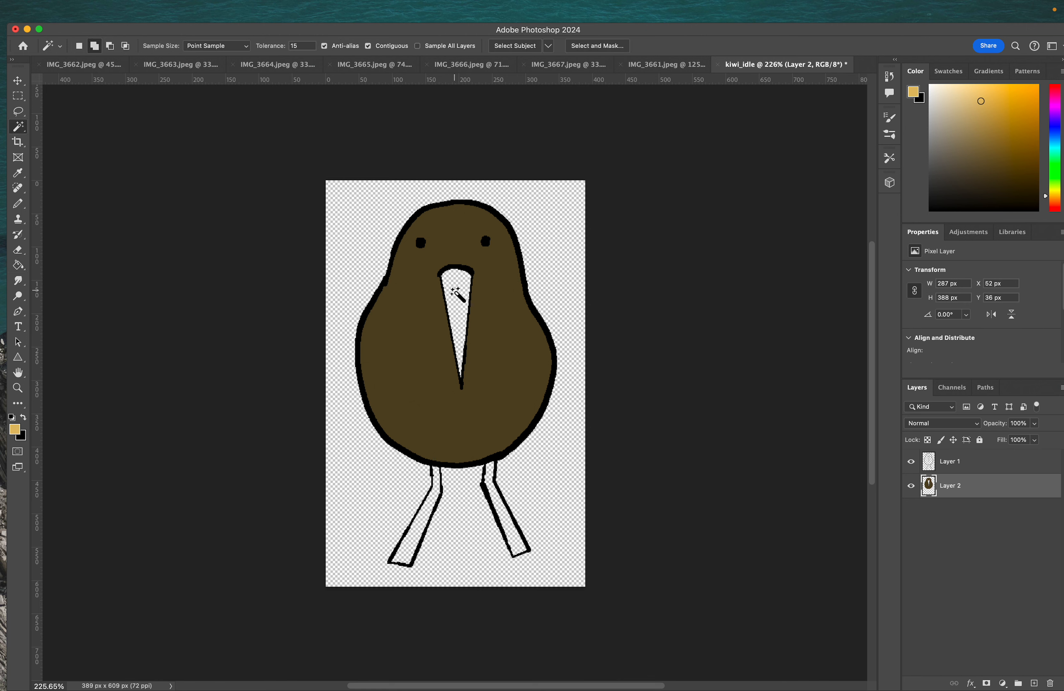
left_click(987, 464)
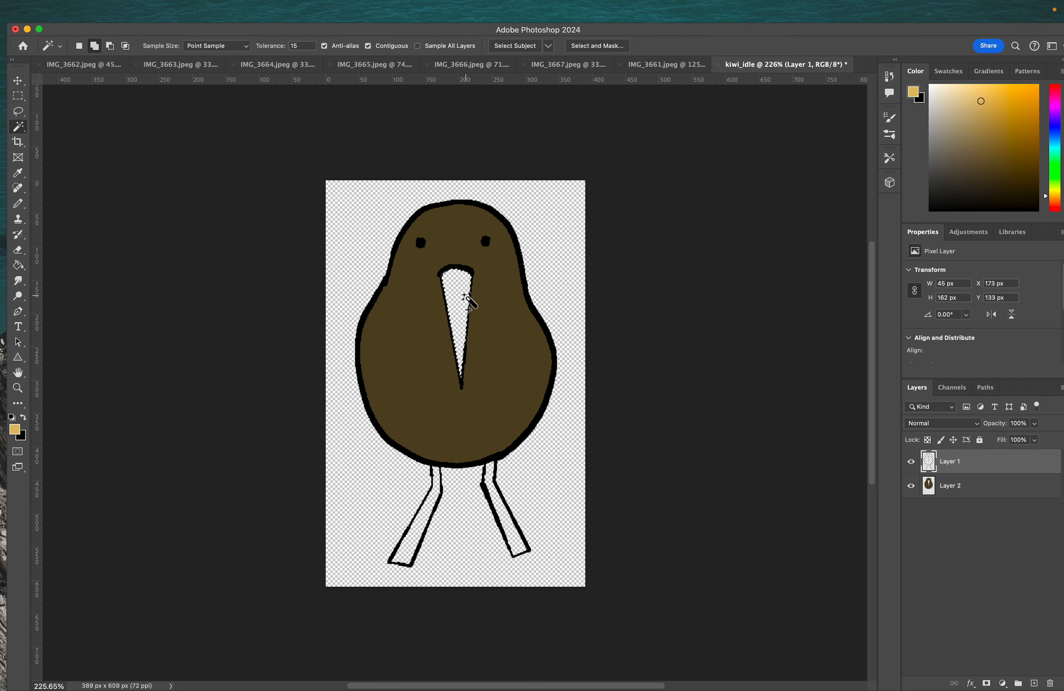
key("b")
left_click(974, 493)
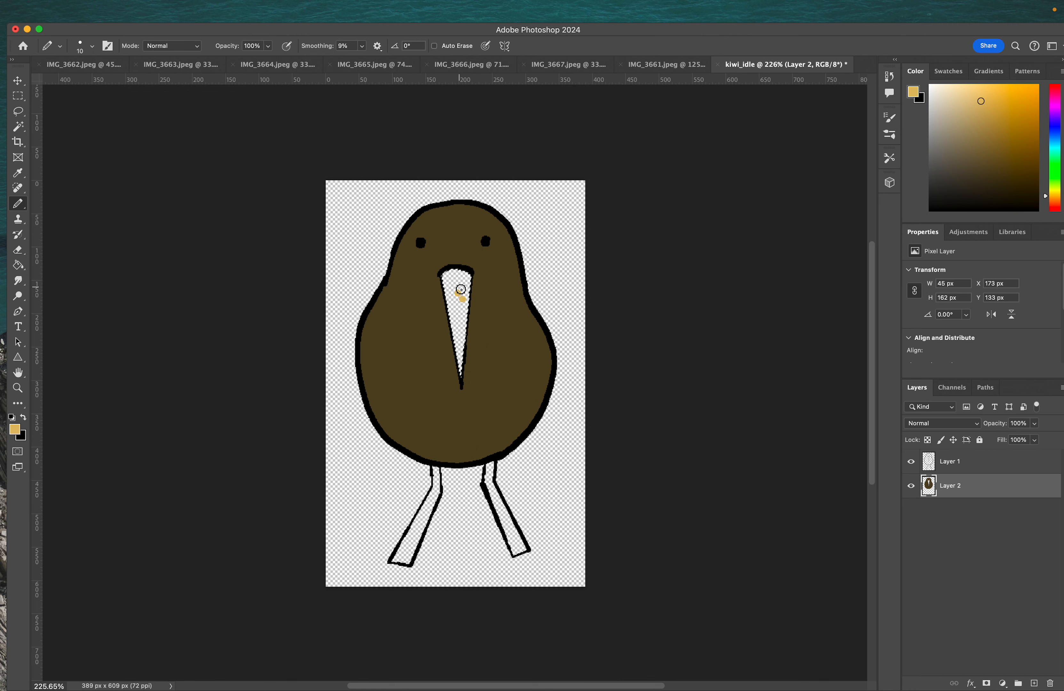
key("g")
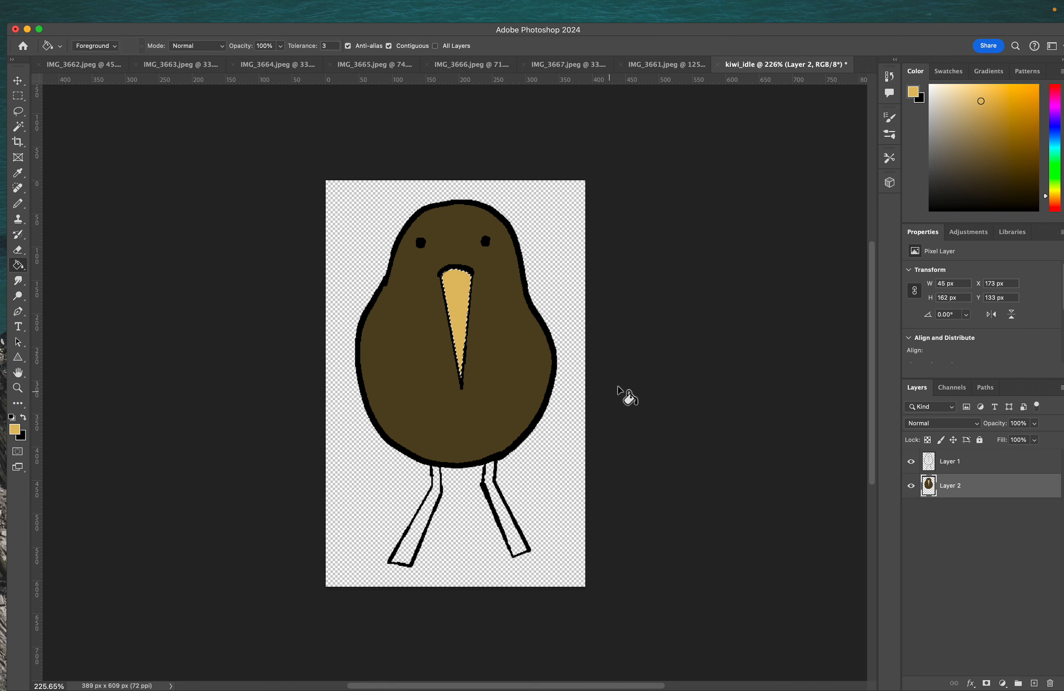
- Add both leg interiors to the selection from the line art, fill them golden tan on Layer 2, and deselect
left_click(949, 461)
key("w")
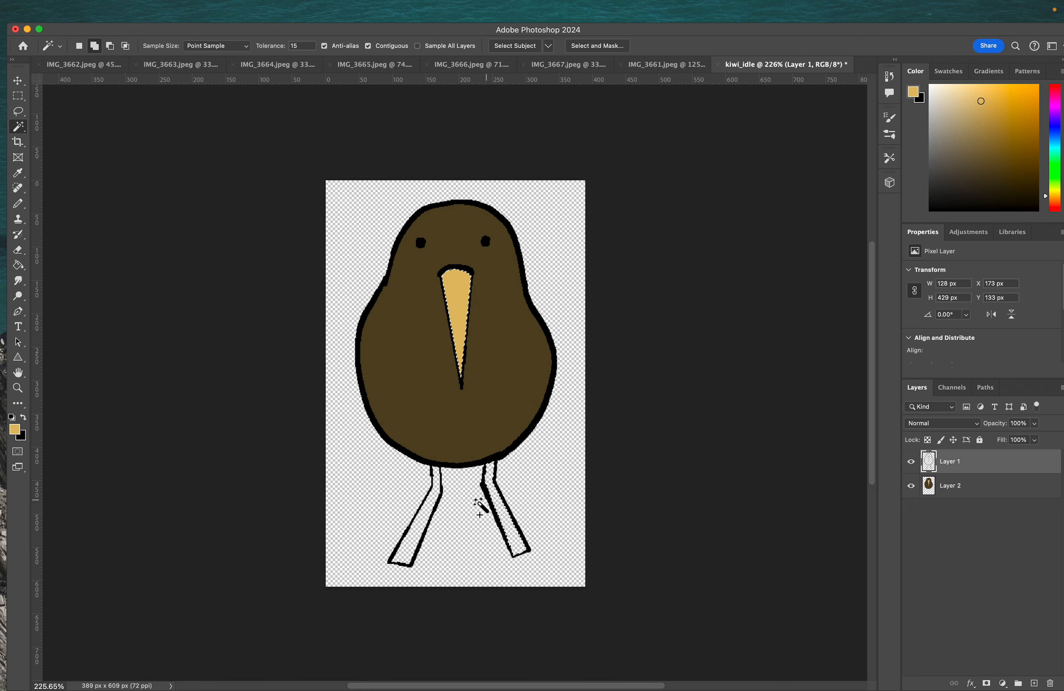
left_click(426, 515)
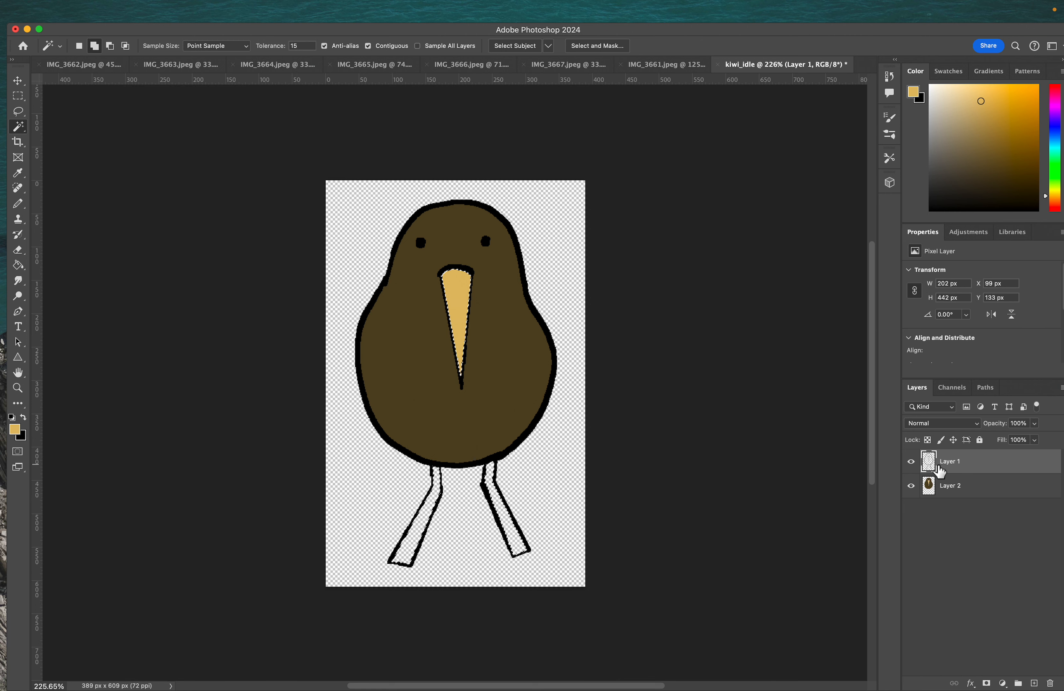
left_click(944, 494)
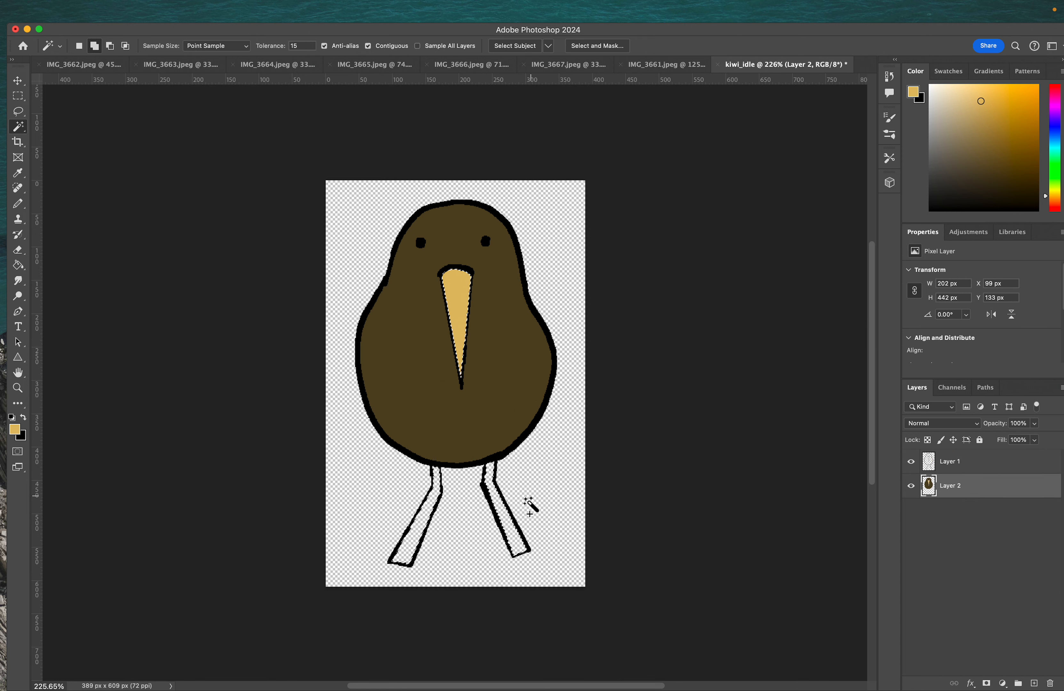
key("g")
left_click(516, 524)
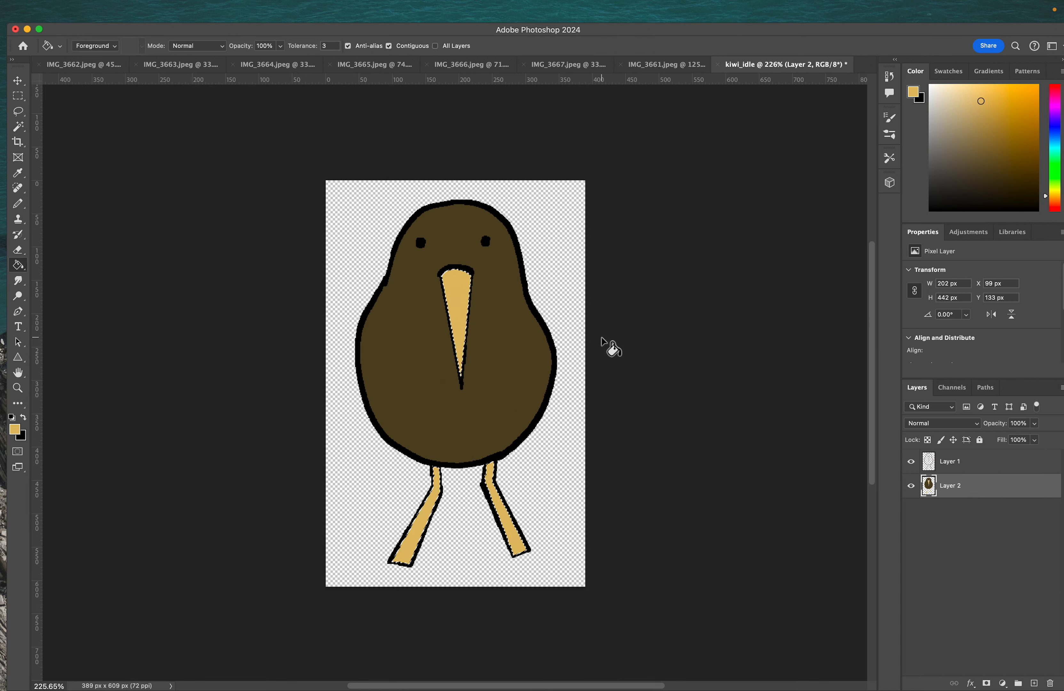
key("super+d")
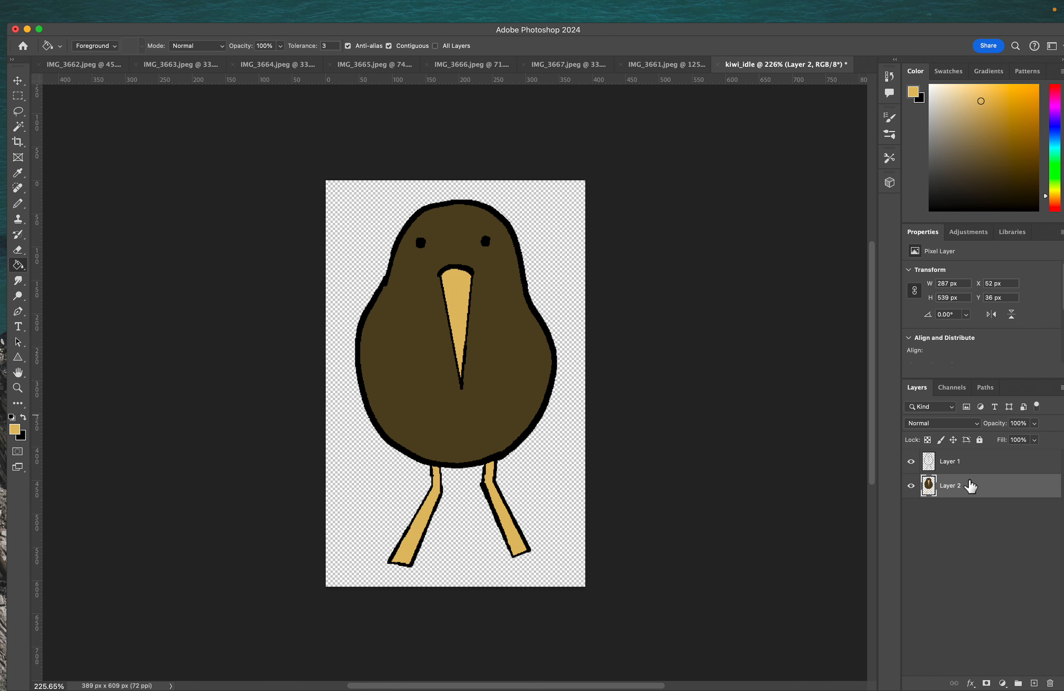
- Select the body interior on the line art layer with the Magic Wand
left_click(983, 463)
key("w")
left_click(516, 365)
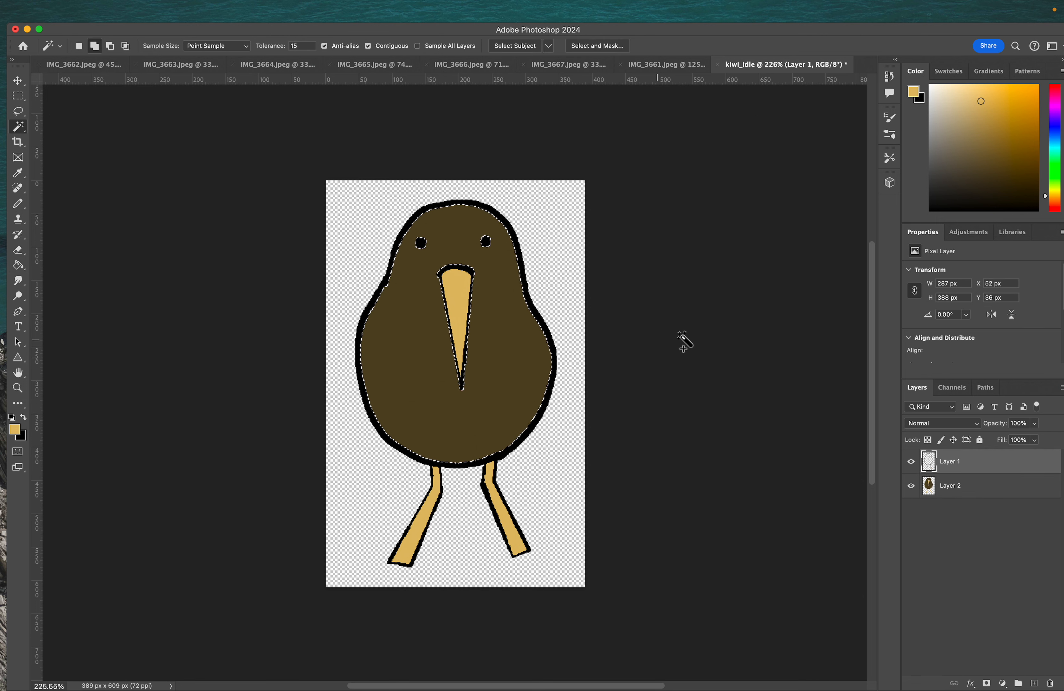
- Add a new layer between the colour fills and the line art, set the foreground to black and the layer's blend mode to Darken
left_click(970, 493)
mouse_move(977, 192)
left_mouse_down()
mouse_move(953, 200)
mouse_move(996, 201)
left_mouse_up()
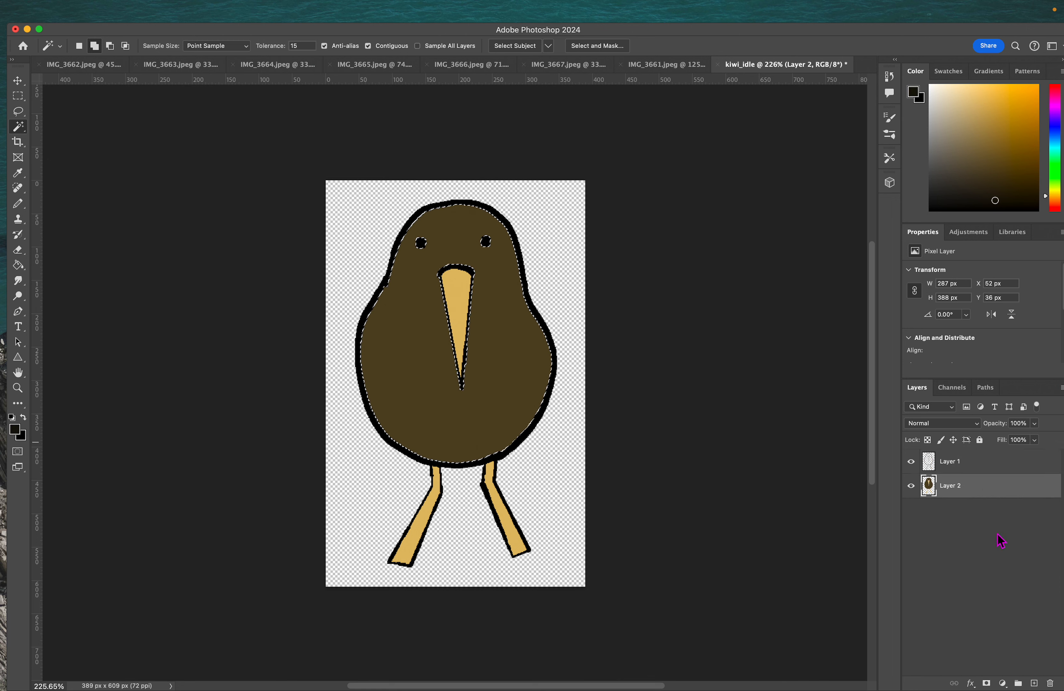
left_click(1034, 683)
left_click_drag(993, 206, 1046, 209)
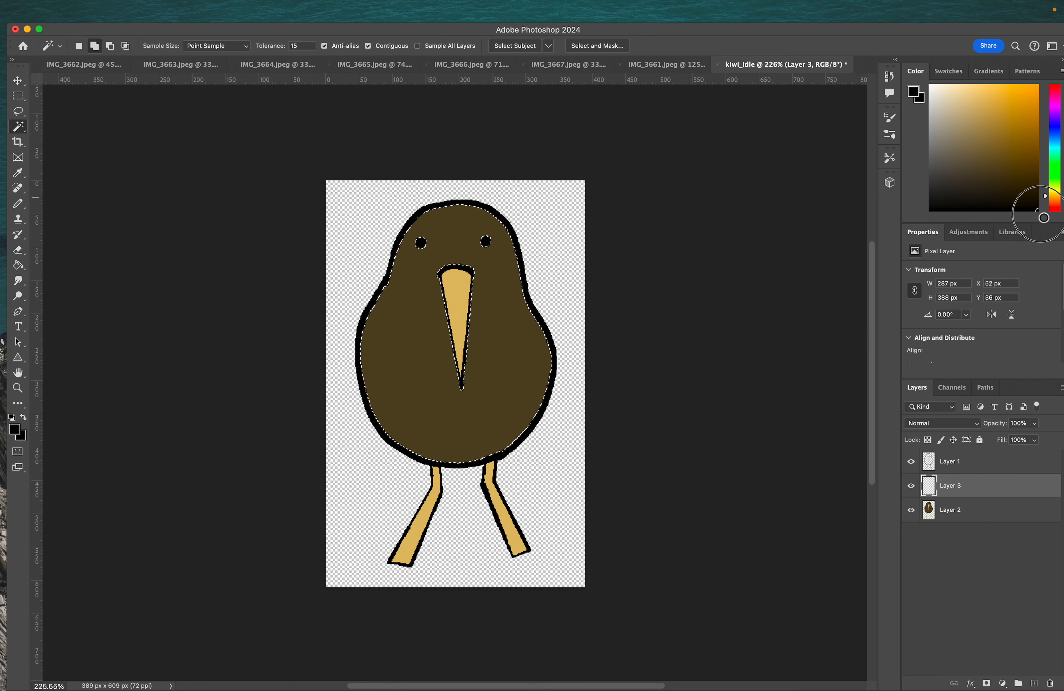
left_click(935, 426)
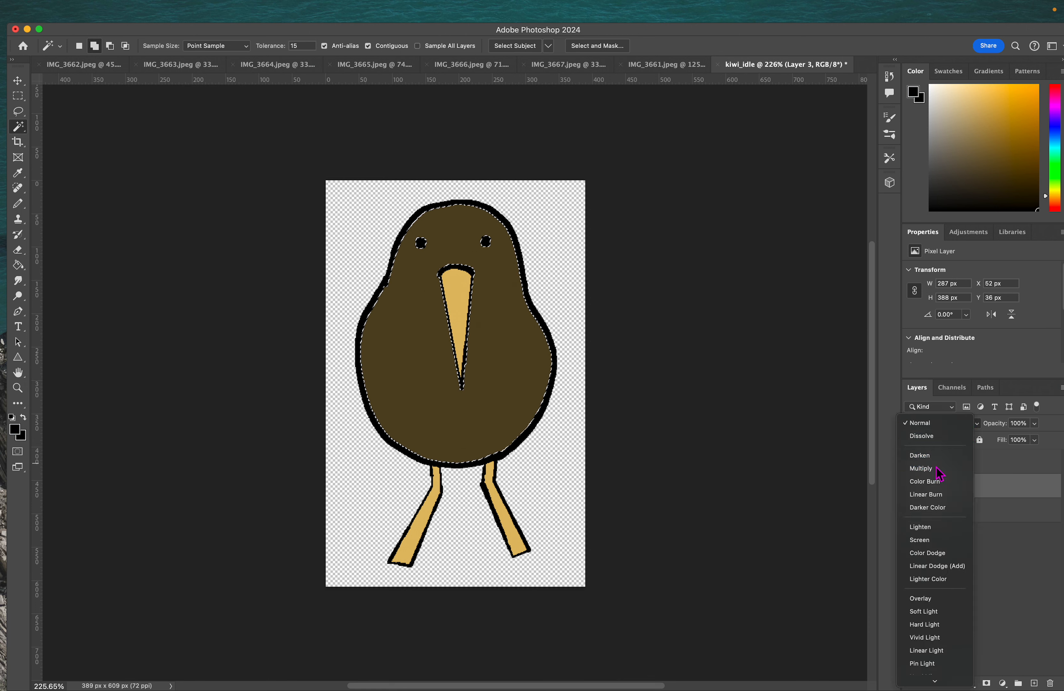
left_click(931, 456)
- Sample the body brown, darken it, and shade the lower body on the Darken layer with a 35 px pencil
key("b")
left_click(527, 369, "alt")
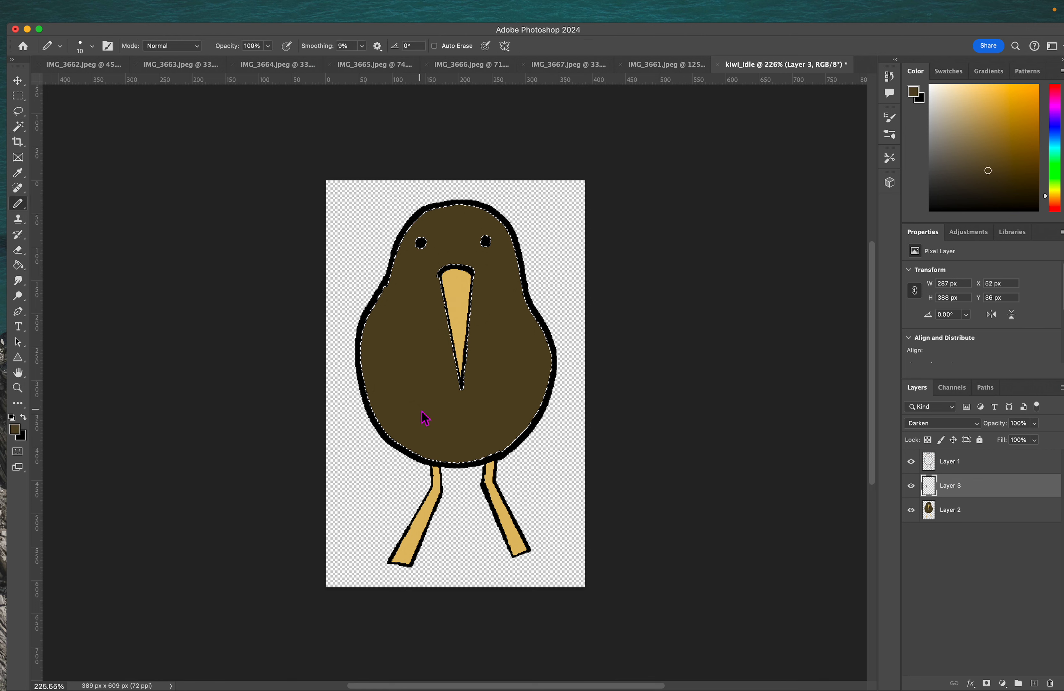
key("bracketright")
key("bracketright")
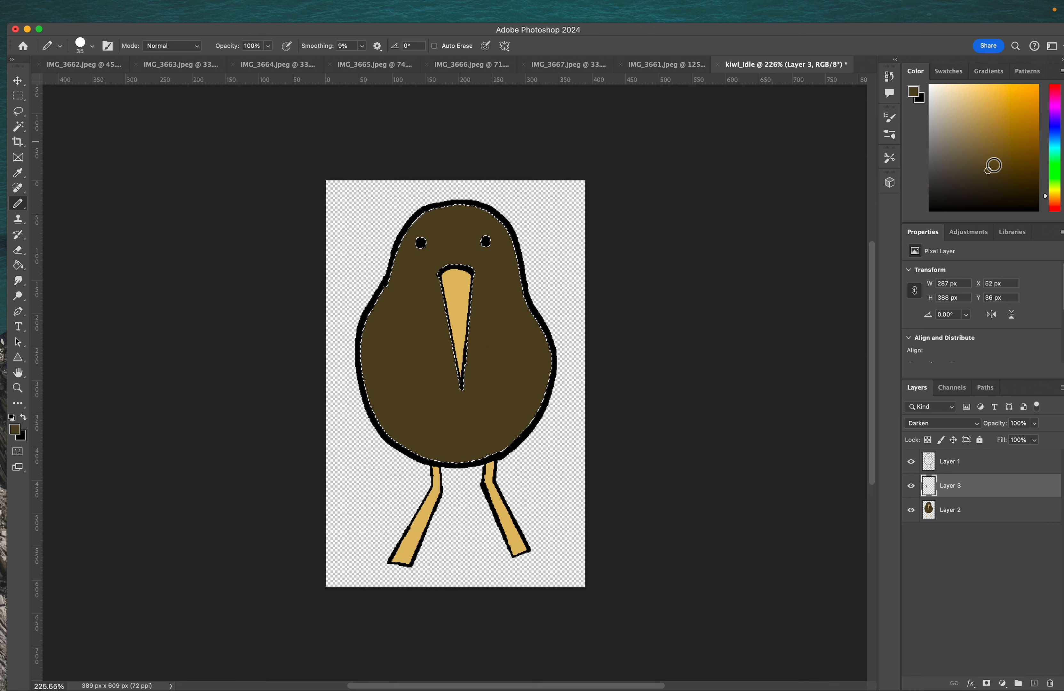
left_click_drag(994, 165, 994, 184)
left_click_drag(392, 380, 364, 376)
mouse_move(380, 299)
left_mouse_down()
mouse_move(371, 391)
mouse_move(387, 414)
mouse_move(376, 347)
mouse_move(456, 403)
mouse_move(539, 376)
mouse_move(542, 404)
mouse_move(402, 434)
mouse_move(418, 442)
mouse_move(441, 410)
mouse_move(462, 412)
mouse_move(428, 434)
mouse_move(541, 428)
mouse_move(460, 420)
mouse_move(452, 450)
mouse_move(484, 440)
mouse_move(449, 418)
mouse_move(492, 428)
mouse_move(496, 397)
left_mouse_up()
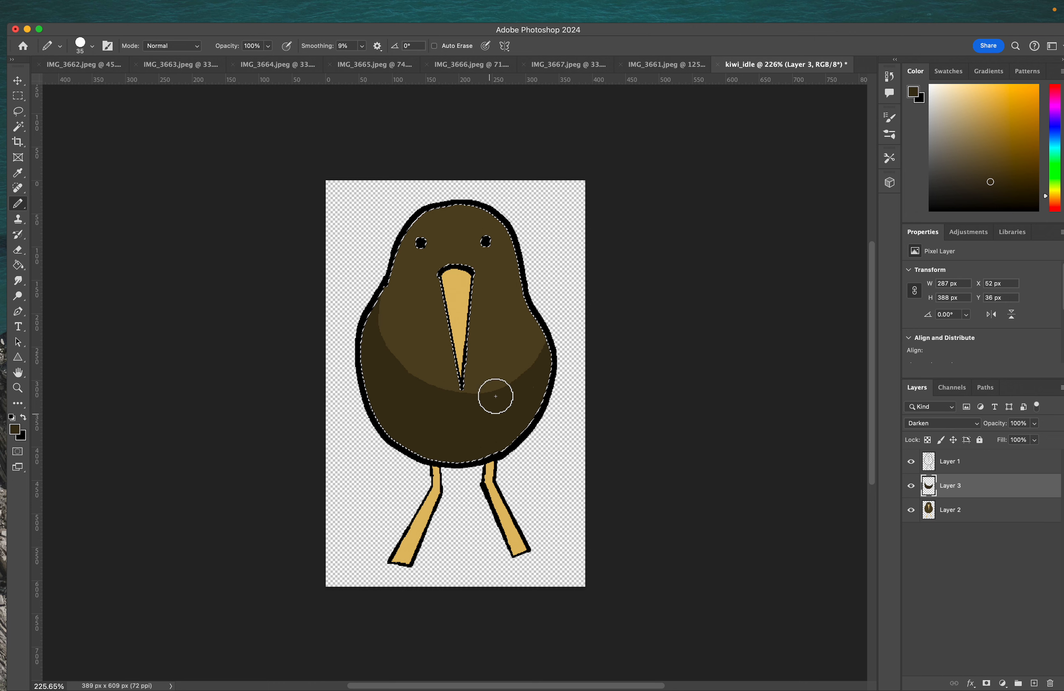
- Shade the body along both sides of the beak with the darker brown, and clear the selection
mouse_move(450, 289)
left_mouse_down()
mouse_move(474, 407)
mouse_move(464, 386)
mouse_move(470, 307)
mouse_move(449, 283)
mouse_move(461, 377)
left_mouse_up()
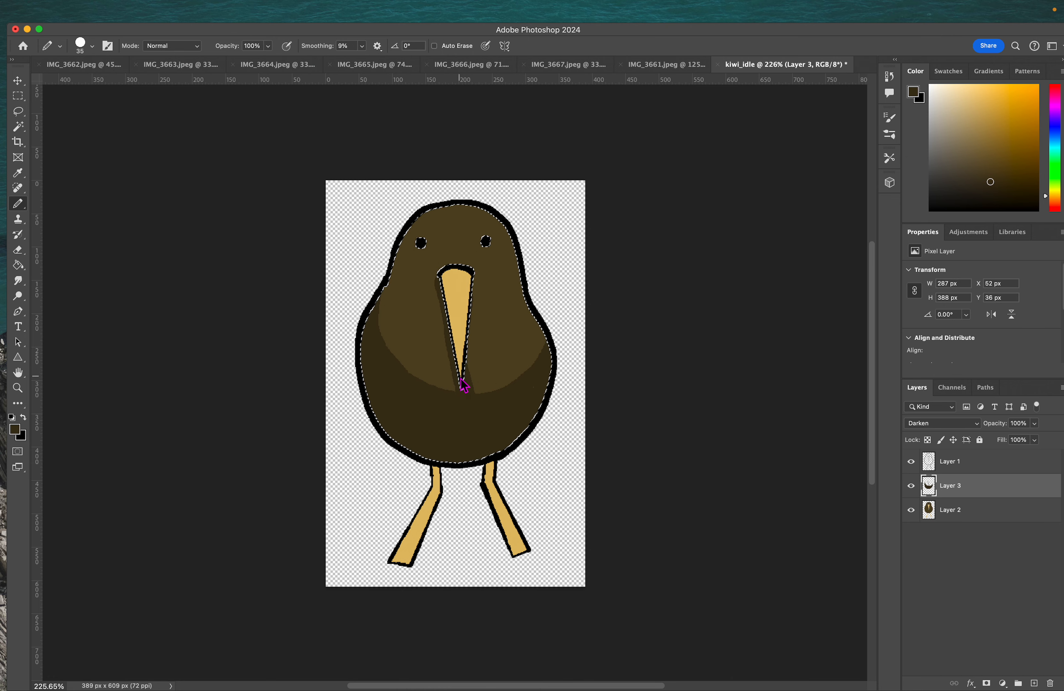
scroll(458, 376, "up", 3)
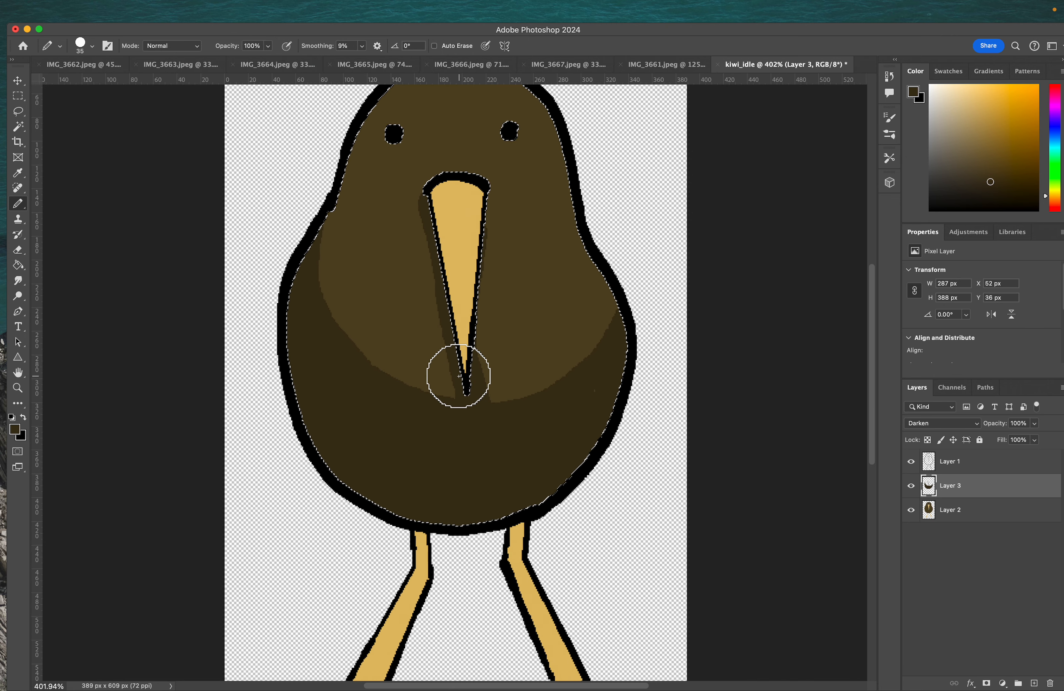
scroll(459, 376, "up", 1)
key("ctrl+d")
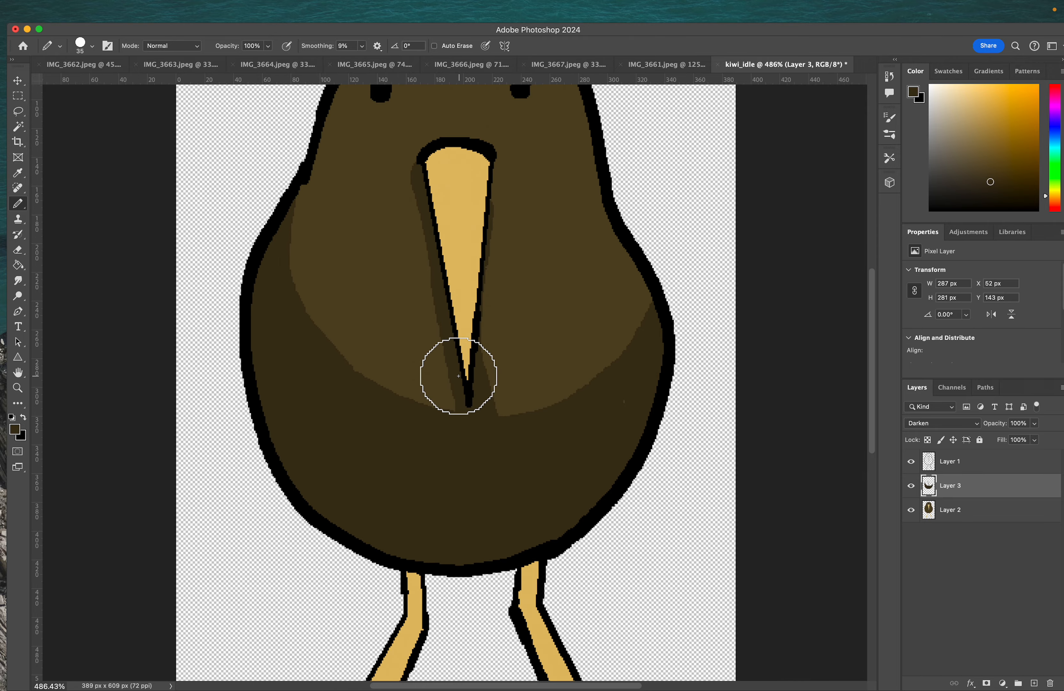
- Erase the excess dark shading beside the beak tip on the Darken layer, using a 9 px eraser at 100% opacity
key("e")
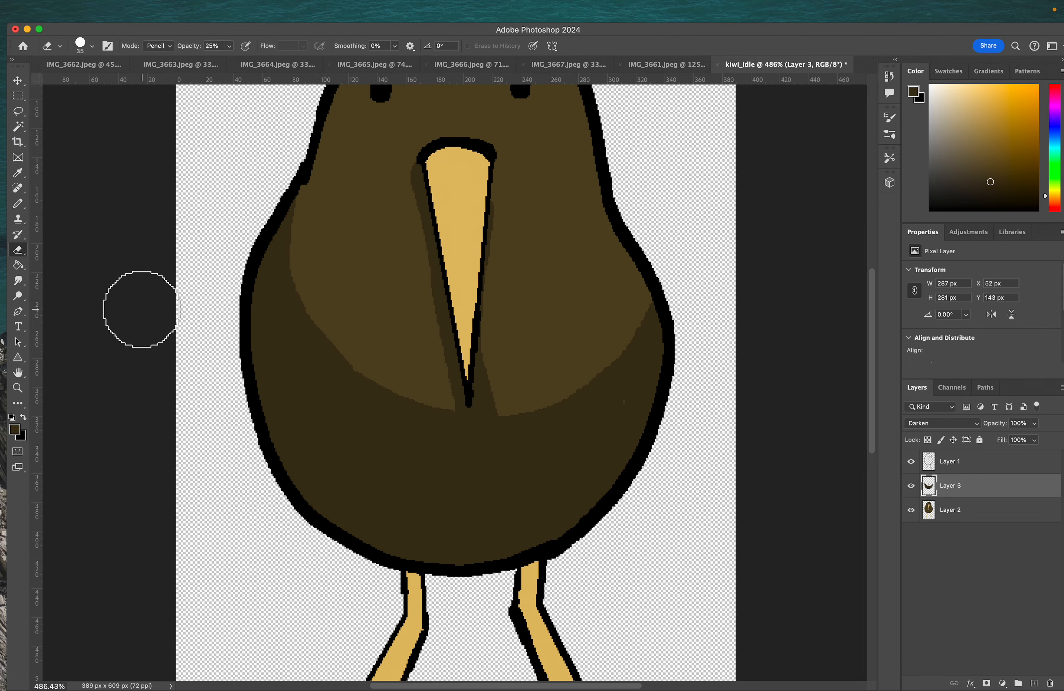
key("bracketleft")
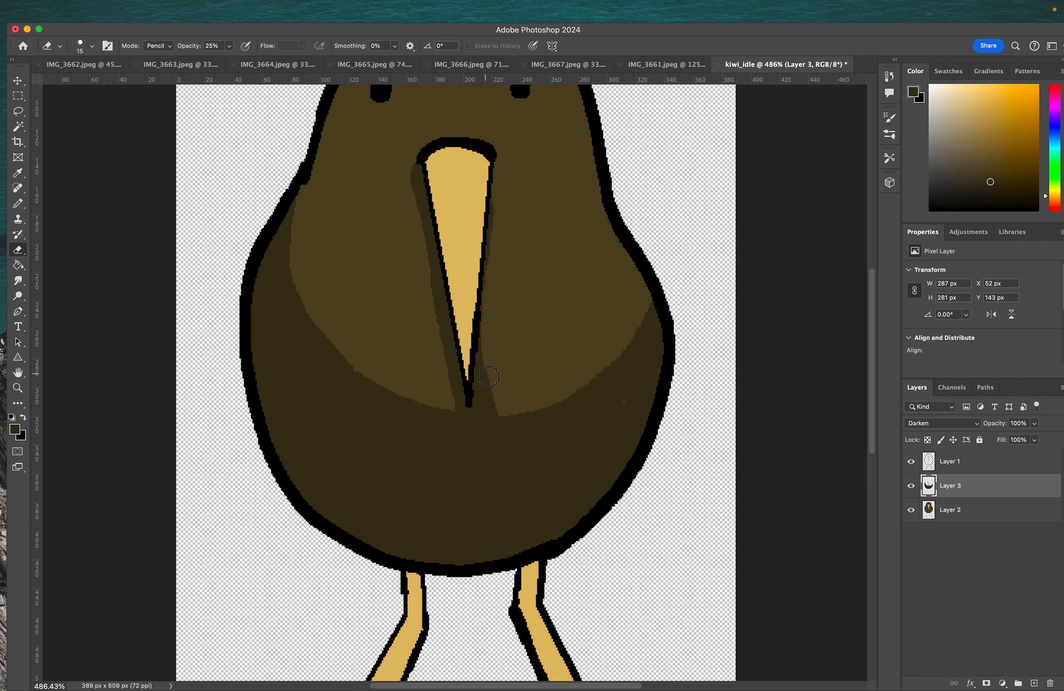
mouse_move(490, 371)
left_mouse_down()
mouse_move(485, 402)
mouse_move(489, 382)
left_mouse_up()
left_click(230, 47)
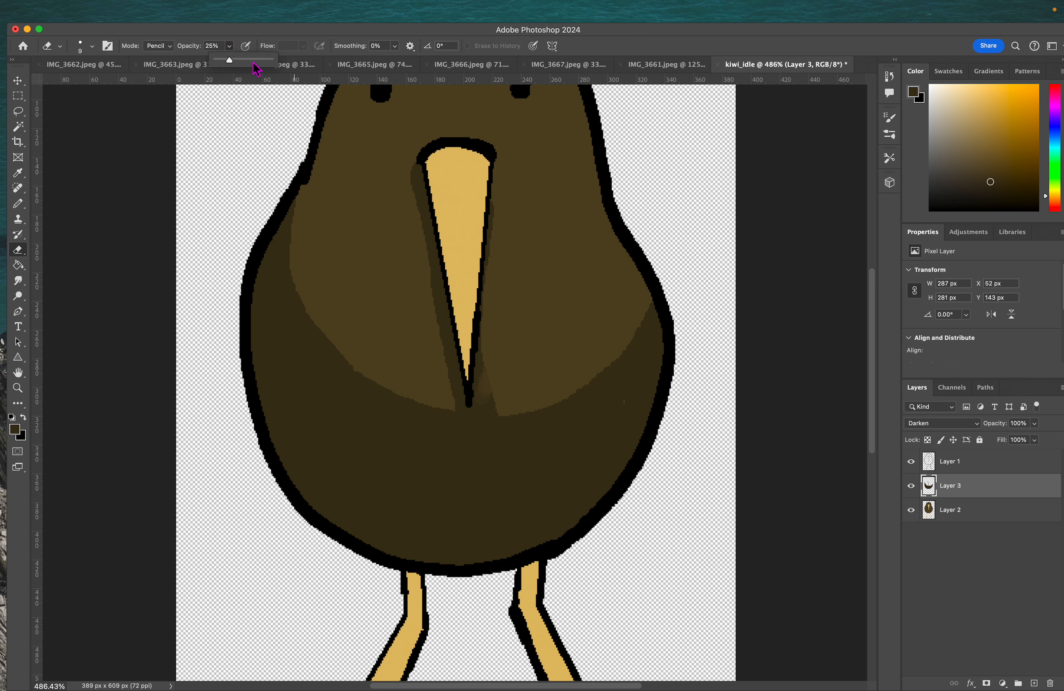
left_click_drag(255, 62, 273, 60)
left_click(491, 356)
left_click(490, 340)
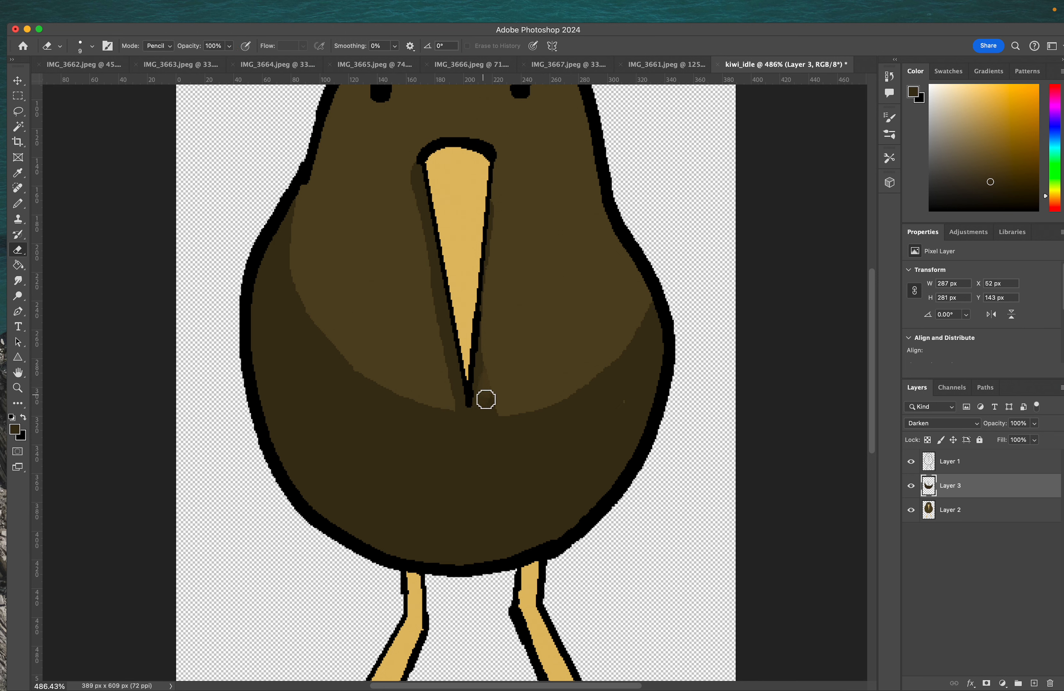
left_click(500, 406)
mouse_move(493, 384)
left_mouse_down()
mouse_move(486, 409)
mouse_move(505, 401)
left_mouse_up()
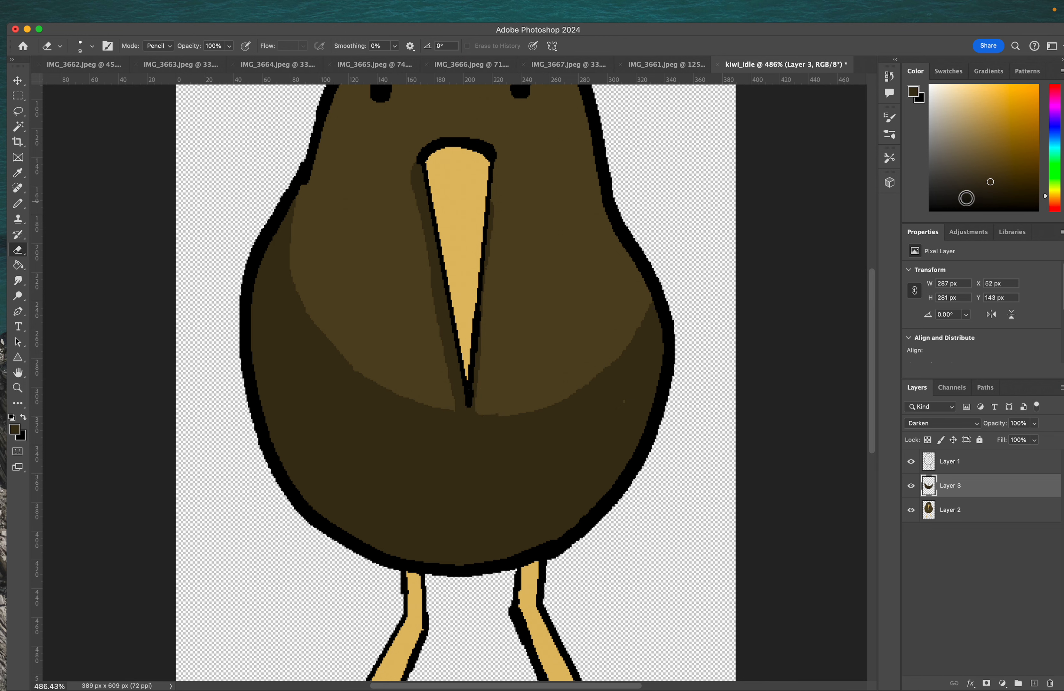
- Sample the leg yellow, darken it to a golden brown, and try shading the top of one leg with a 20 px pencil
key("i")
left_click(536, 630)
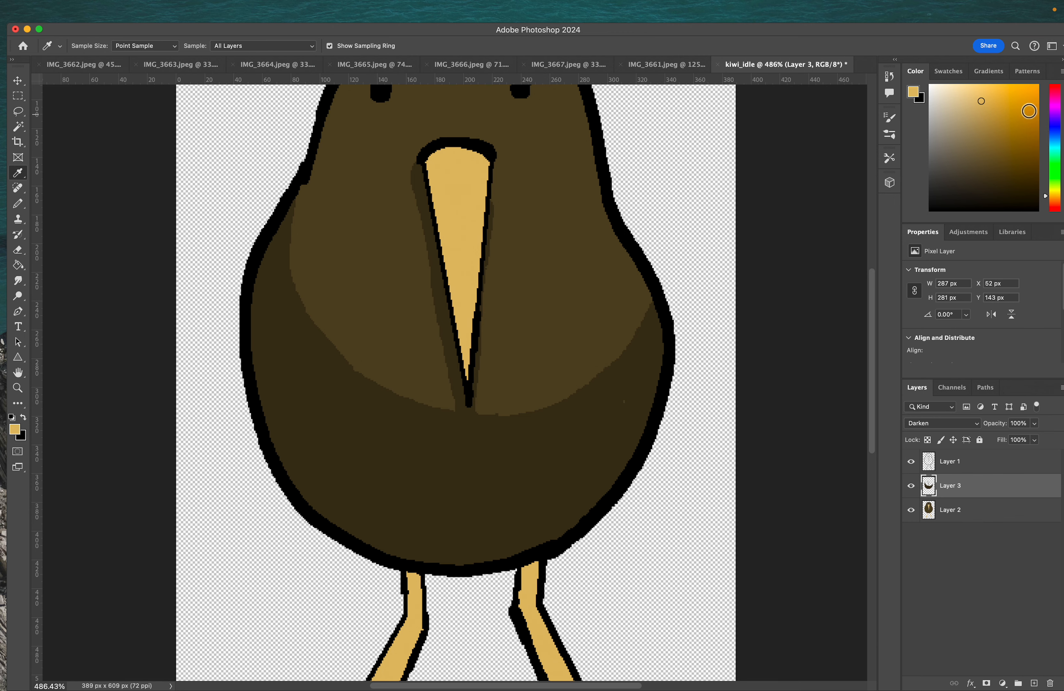
left_click_drag(982, 124, 979, 128)
scroll(496, 362, "down", 5)
key("b")
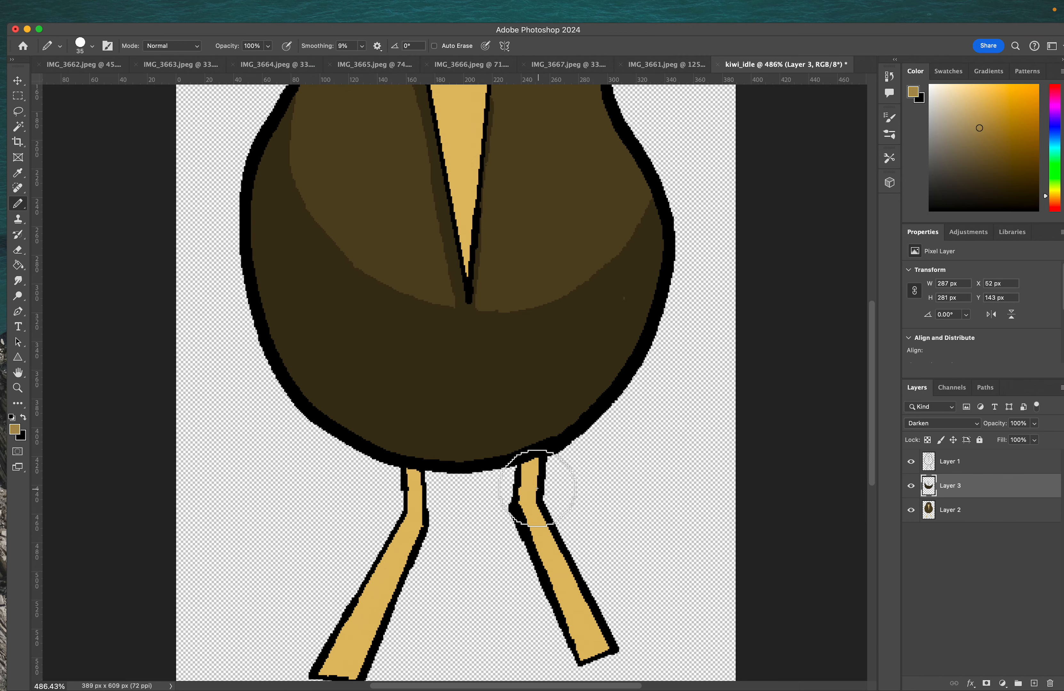
key("bracketleft")
left_click_drag(541, 451, 526, 479)
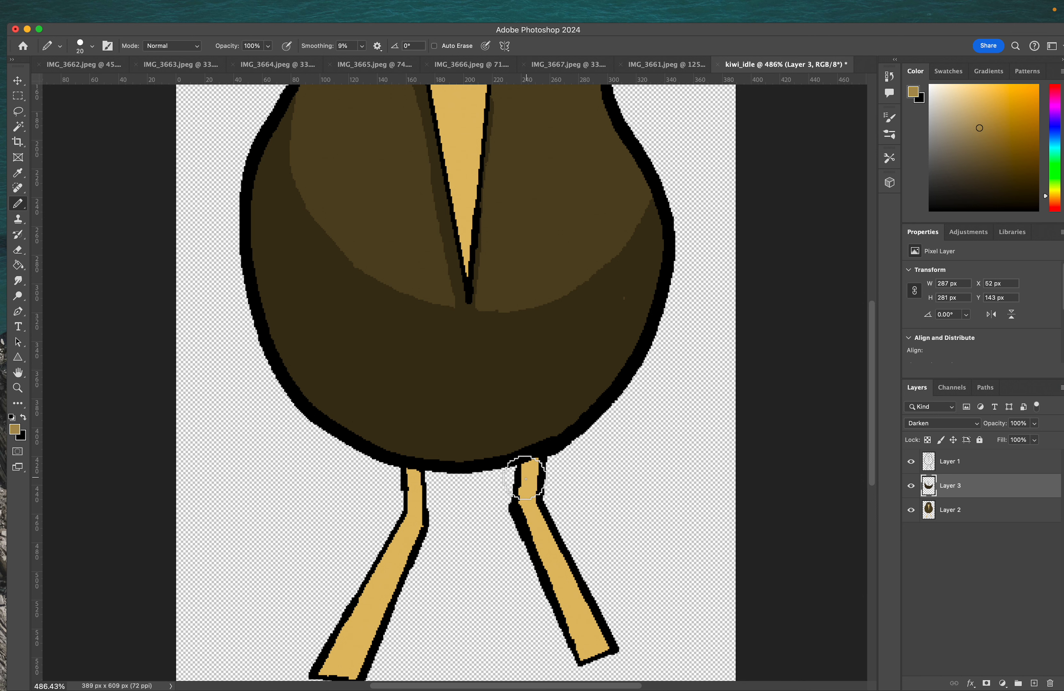
- Select both leg interiors on the line art layer with the Magic Wand and make the Darken layer active
key("w")
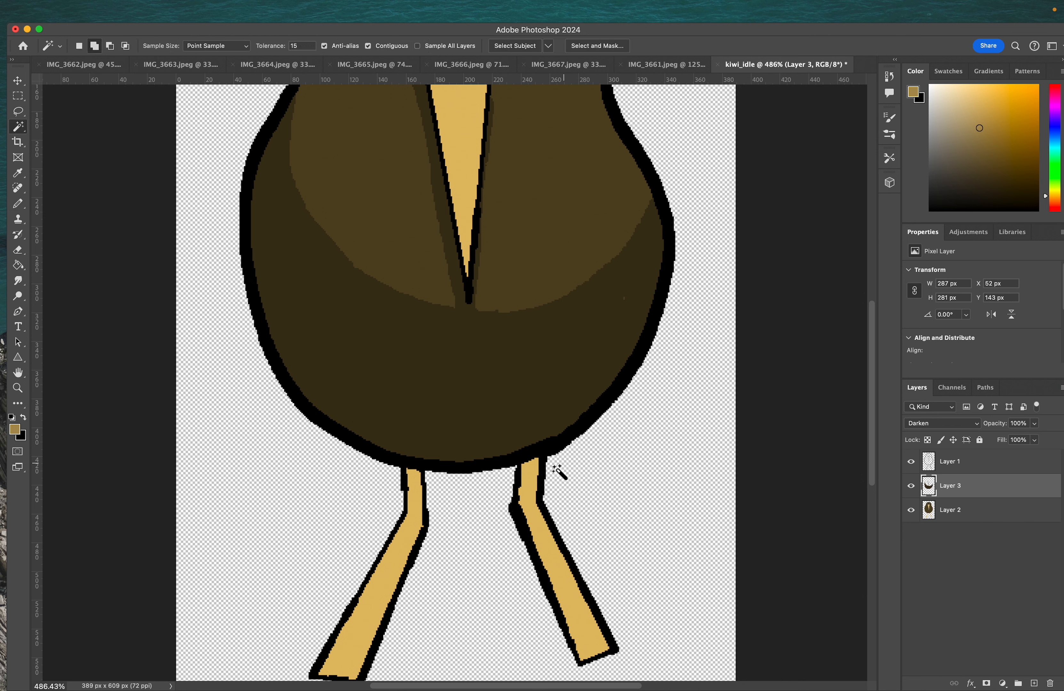
left_click(954, 461)
left_click(545, 545)
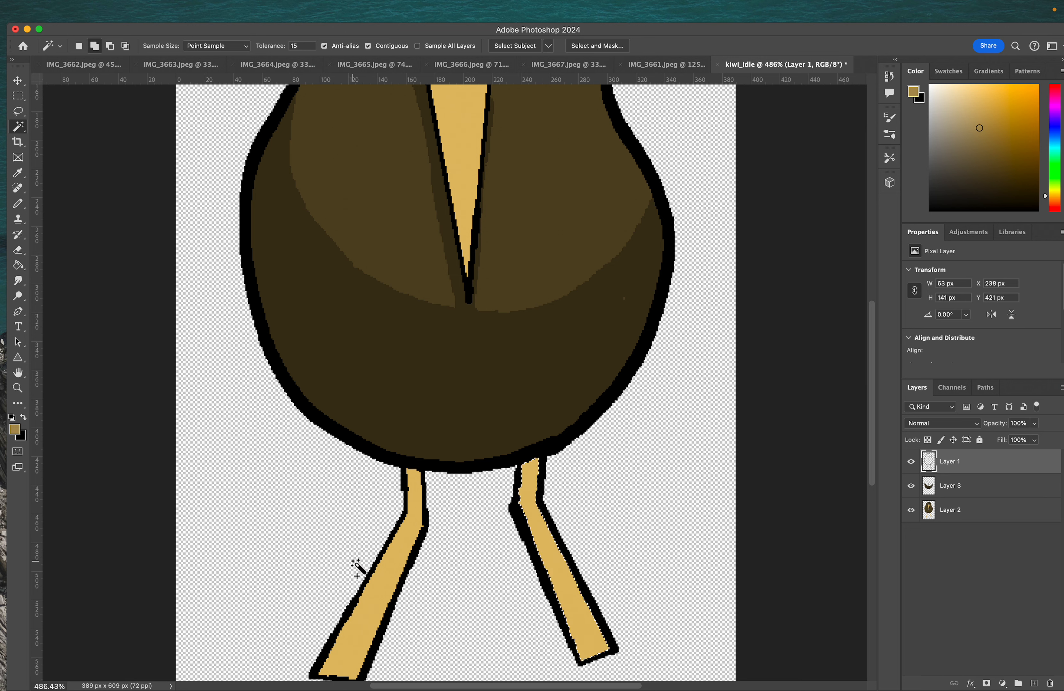
left_click(390, 567)
left_click(967, 488)
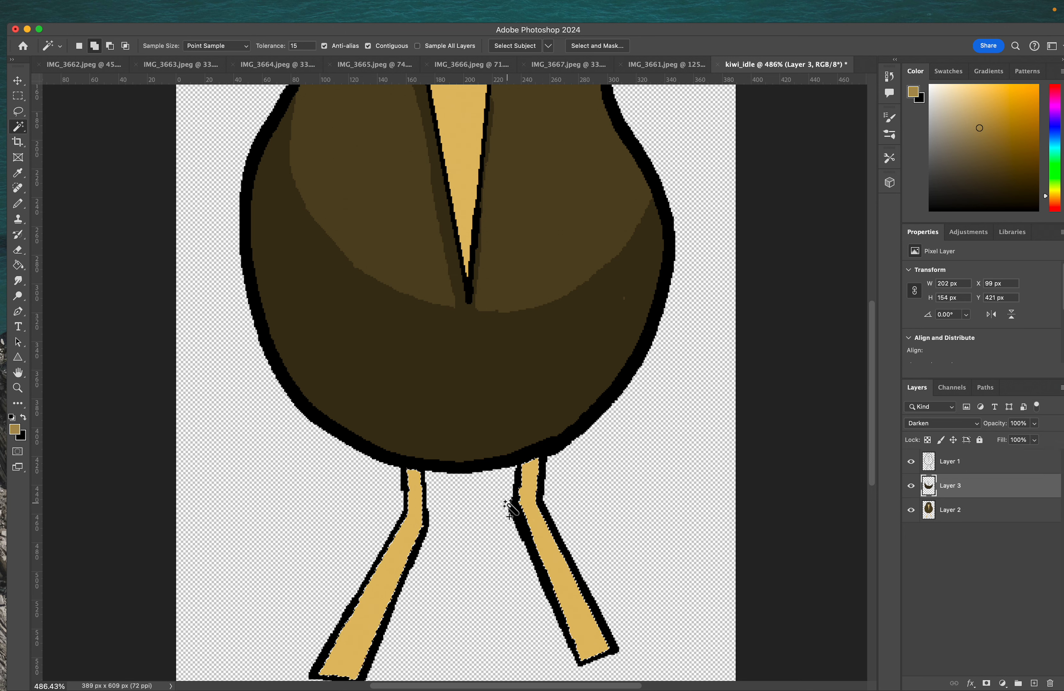
- Shade the upper segments of both legs golden brown with the 20 px pencil
key("b")
left_click(523, 467)
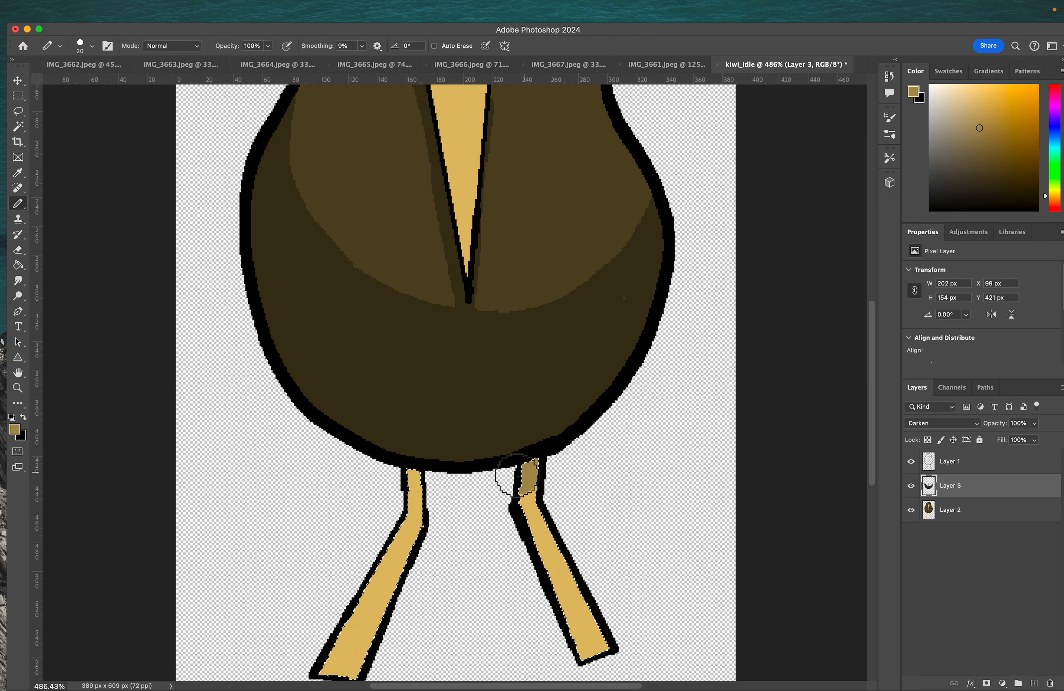
mouse_move(518, 476)
left_mouse_down()
mouse_move(542, 483)
mouse_move(507, 506)
mouse_move(550, 477)
left_mouse_up()
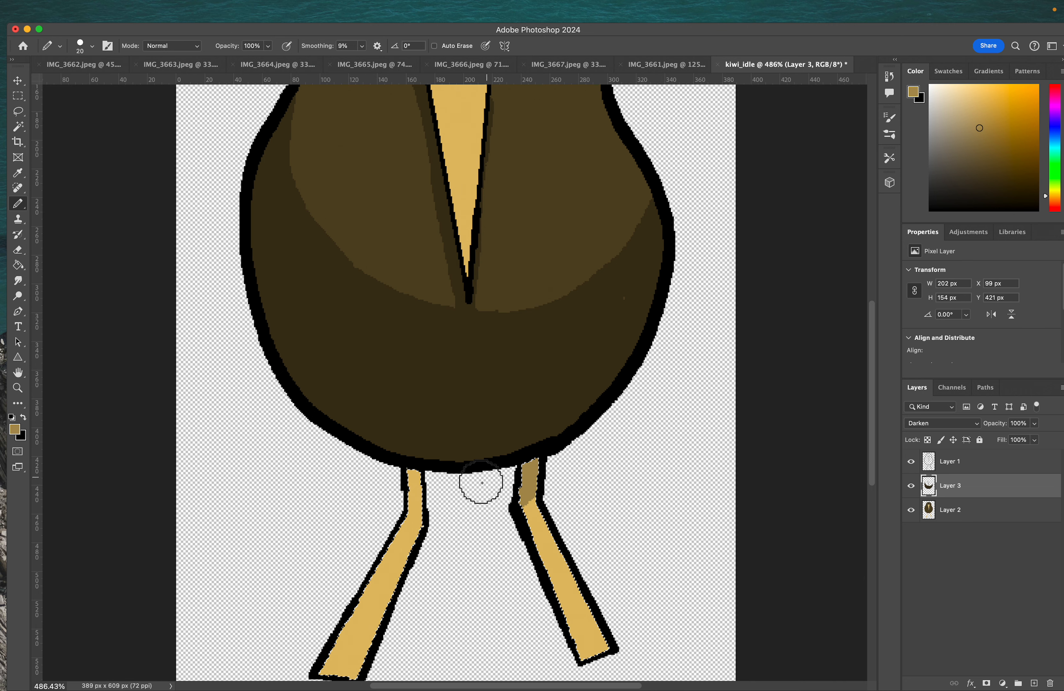
mouse_move(482, 482)
left_mouse_down()
mouse_move(398, 523)
mouse_move(426, 510)
mouse_move(386, 484)
mouse_move(441, 479)
mouse_move(413, 483)
mouse_move(435, 515)
left_mouse_up()
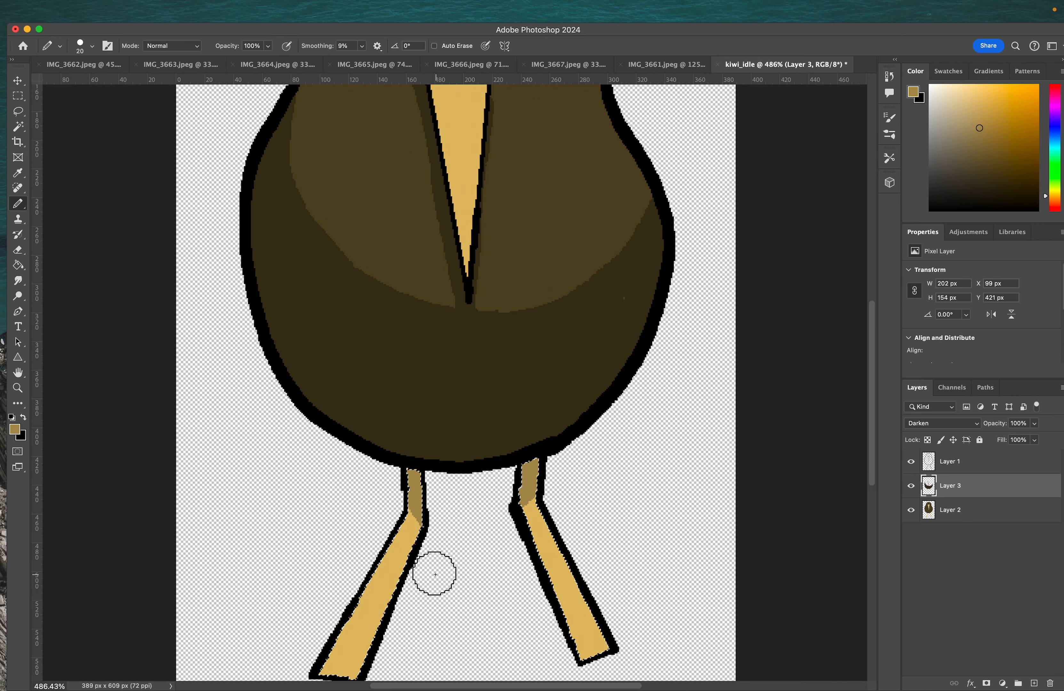
scroll(494, 573, "down", 2)
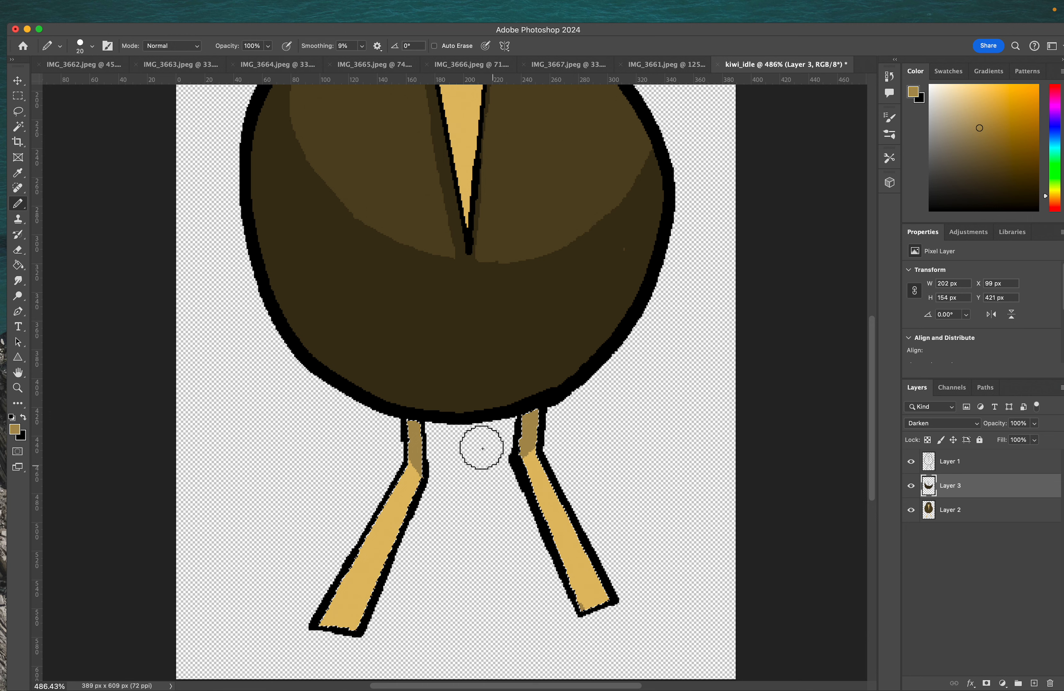
- Shade the inner edges of both lower legs with straight strokes of a 7 px pencil
mouse_move(515, 451)
left_mouse_down()
mouse_move(508, 467)
mouse_move(585, 610)
mouse_move(578, 494)
left_mouse_up()
key("super+z")
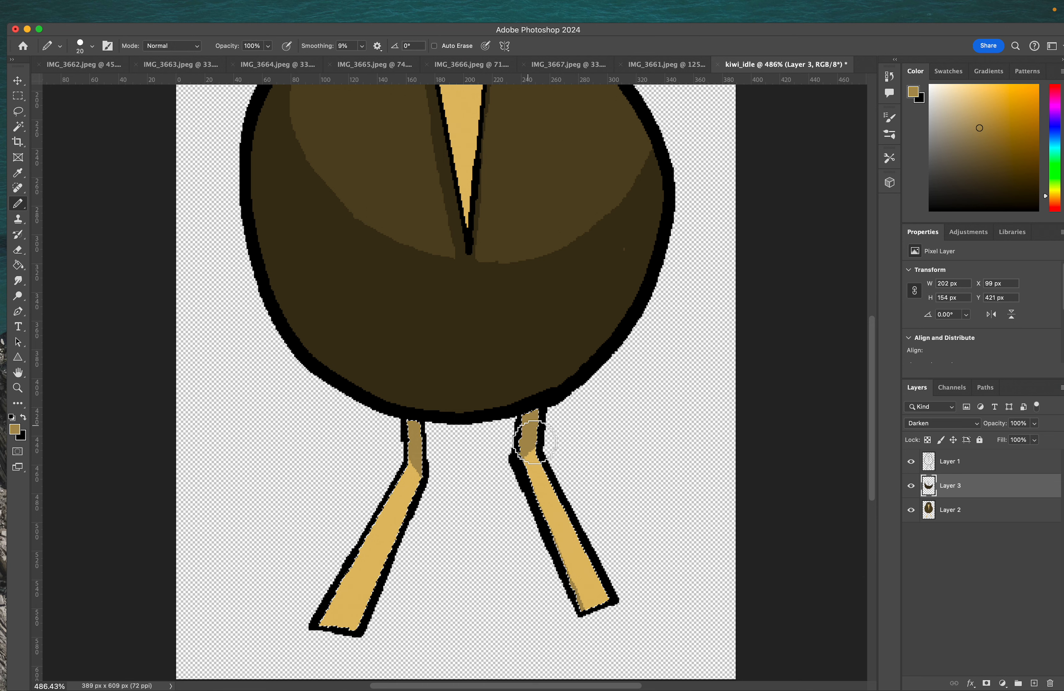
key("bracketleft")
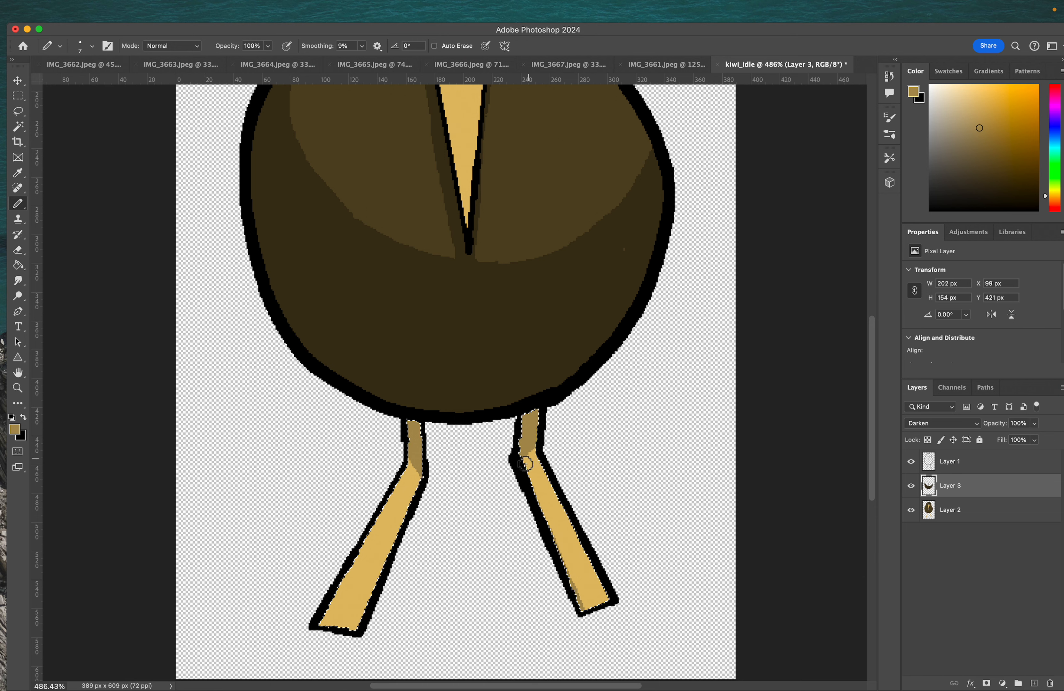
left_click(577, 611, "shift")
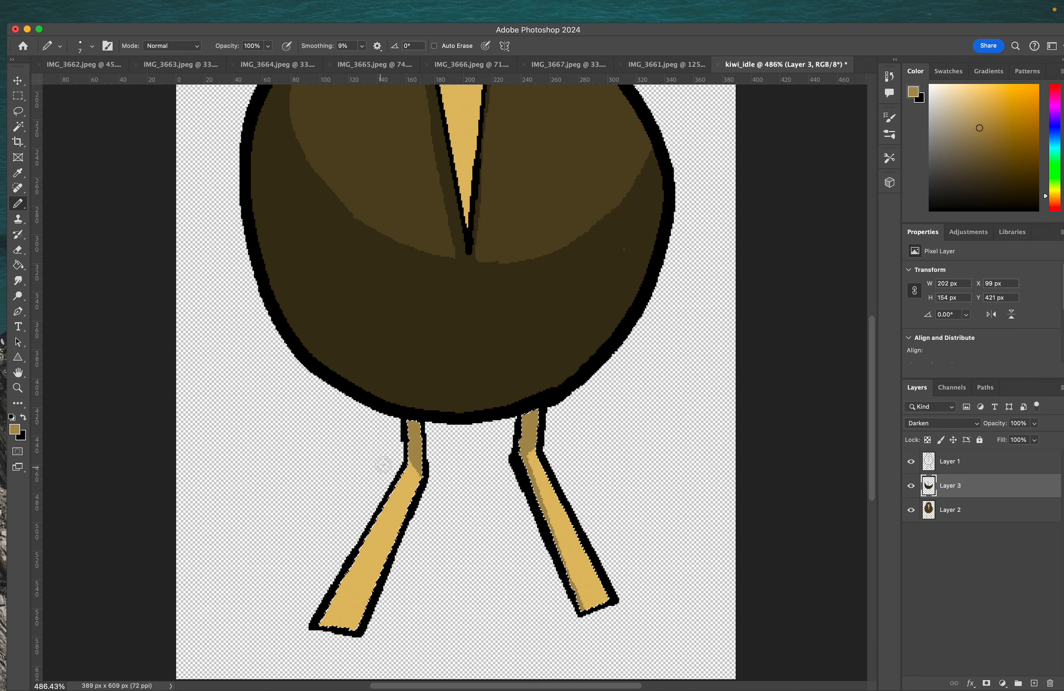
left_click(418, 497)
left_click(352, 626, "shift")
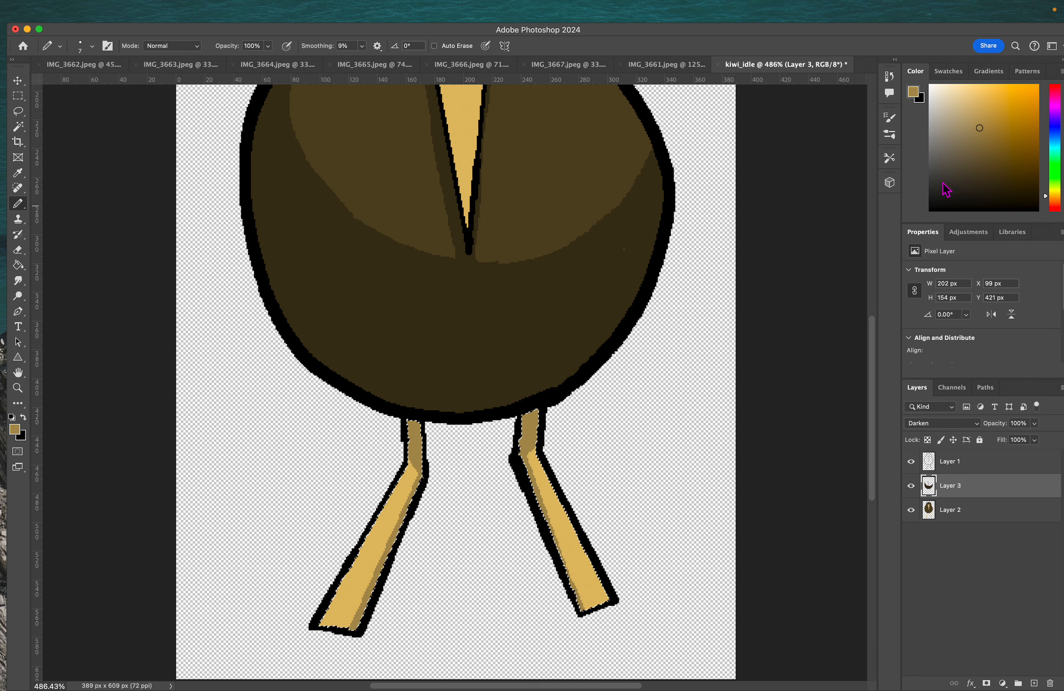
- Darken the golden brown further and shade the tops of both legs just under the body
left_click(985, 149)
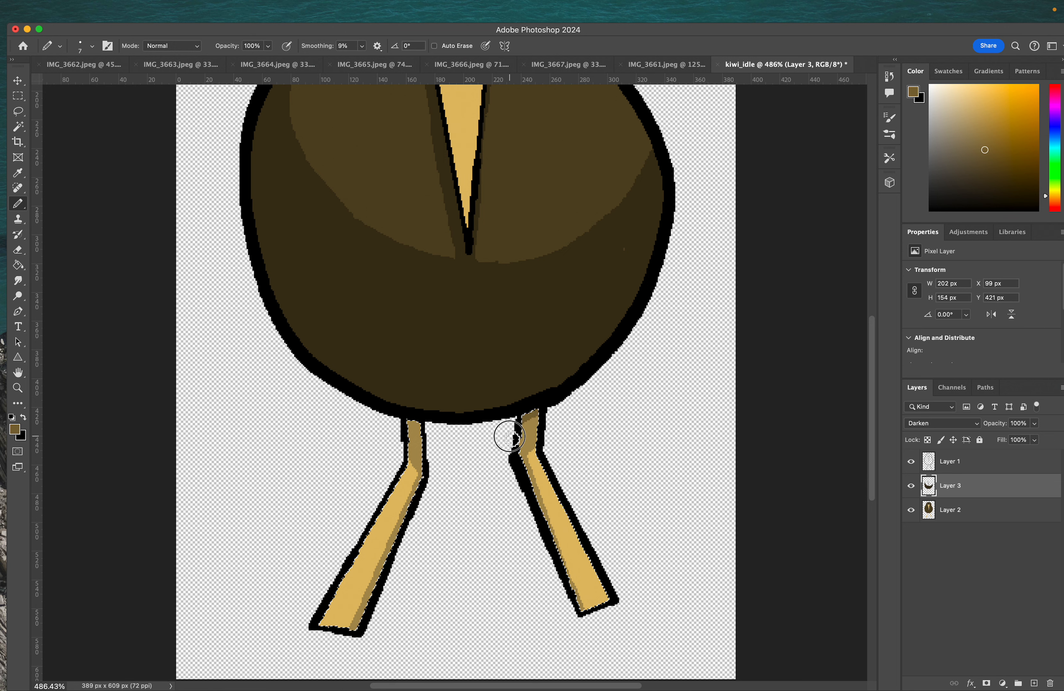
mouse_move(510, 436)
left_mouse_down()
mouse_move(544, 416)
mouse_move(515, 444)
mouse_move(545, 416)
mouse_move(505, 462)
mouse_move(518, 439)
mouse_move(556, 426)
mouse_move(512, 428)
left_mouse_up()
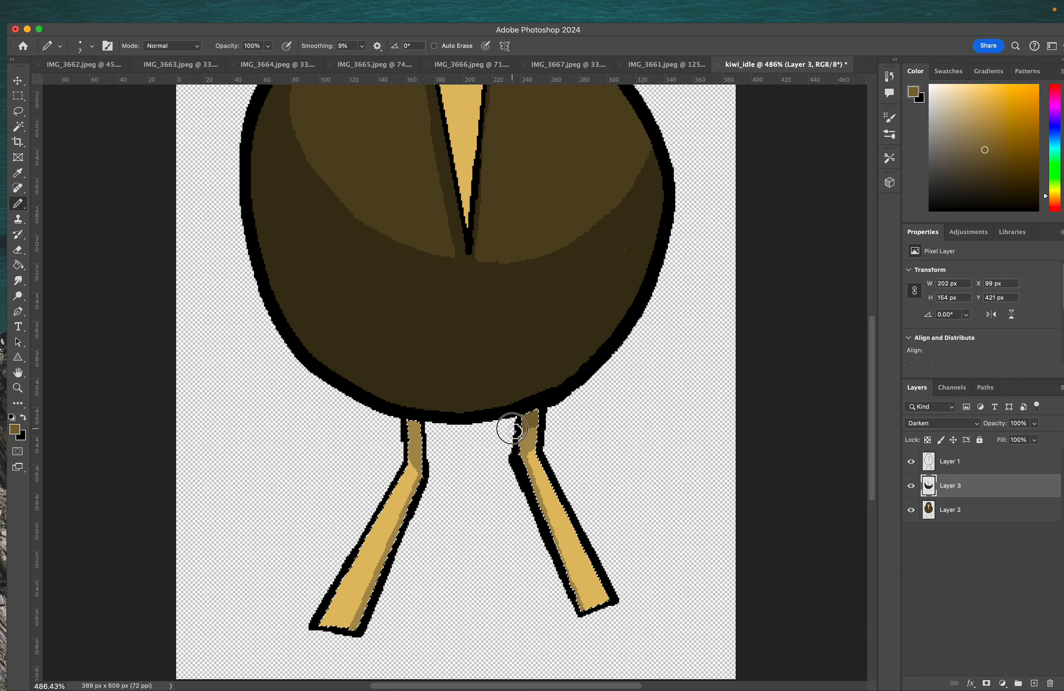
mouse_move(428, 442)
left_mouse_down()
mouse_move(398, 425)
mouse_move(431, 437)
left_mouse_up()
- Add the beak interior to the selection from the line art layer and make the Darken layer active
scroll(521, 306, "up", 6)
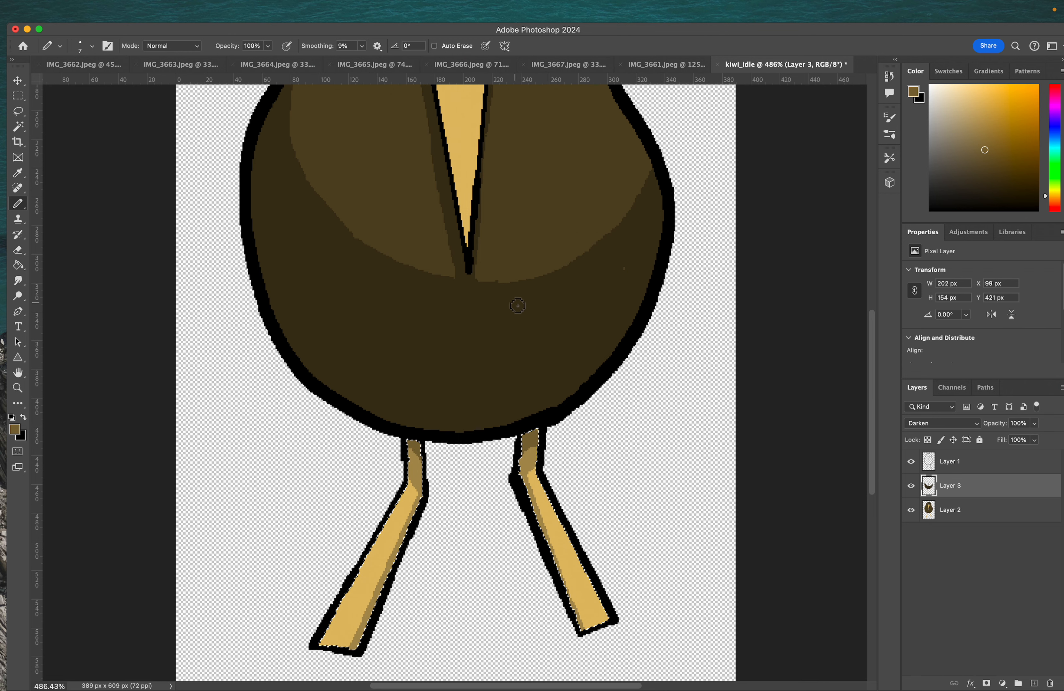
left_click(983, 462)
key("w")
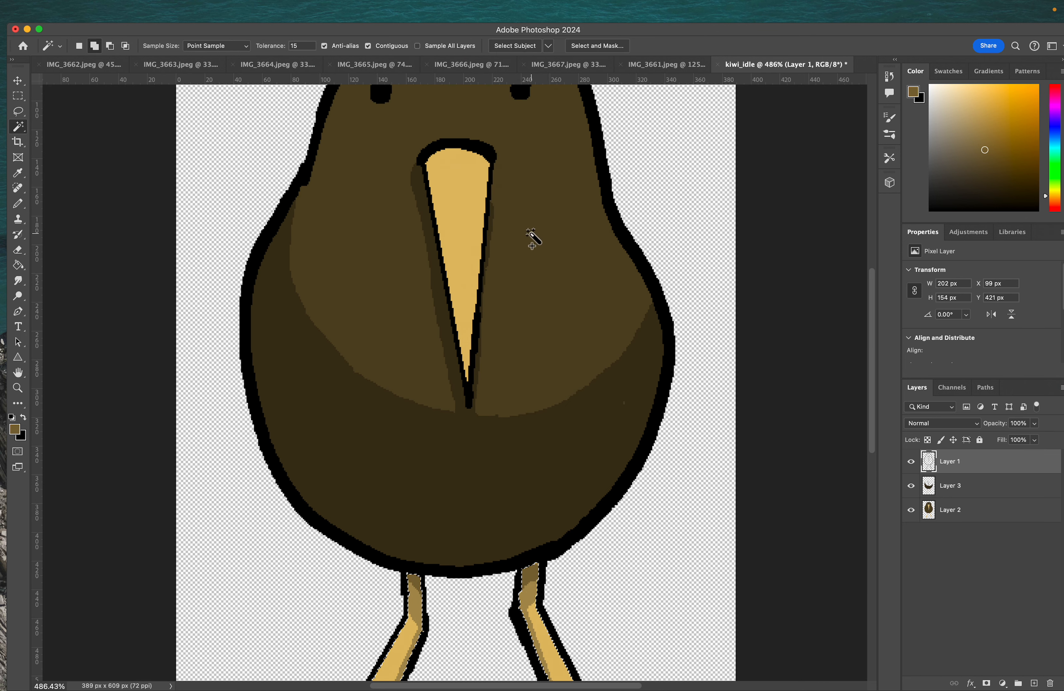
left_click(457, 192)
left_click(969, 485)
- Pick a darker golden yellow and shade both side edges of the beak with the 7 px pencil
left_click_drag(978, 110, 989, 113)
key("b")
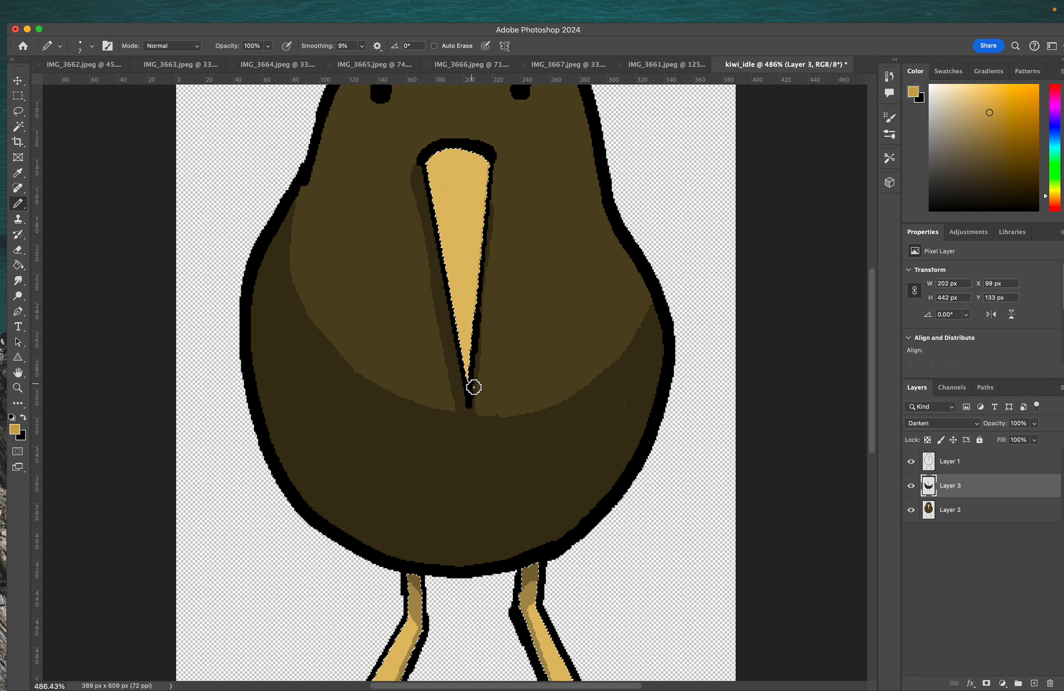
mouse_move(489, 159)
left_mouse_down()
mouse_move(469, 377)
mouse_move(429, 164)
left_mouse_up()
scroll(445, 238, "up", 2)
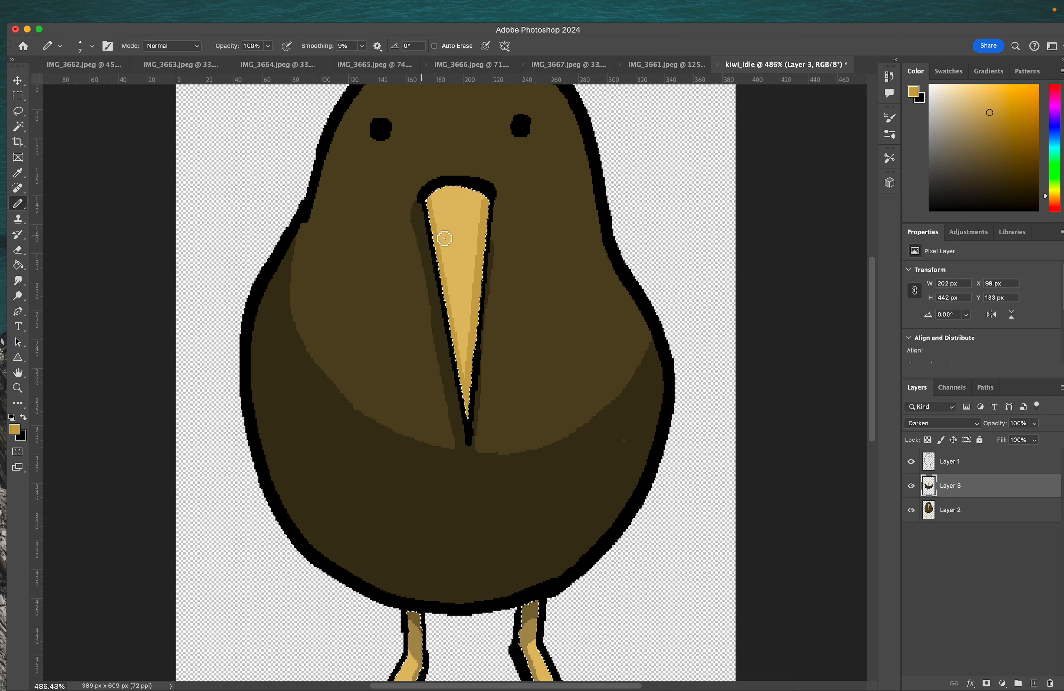
- Paint a pale cream highlight down the beak on a new layer above the shading, blended as Soft Light
left_click(958, 97)
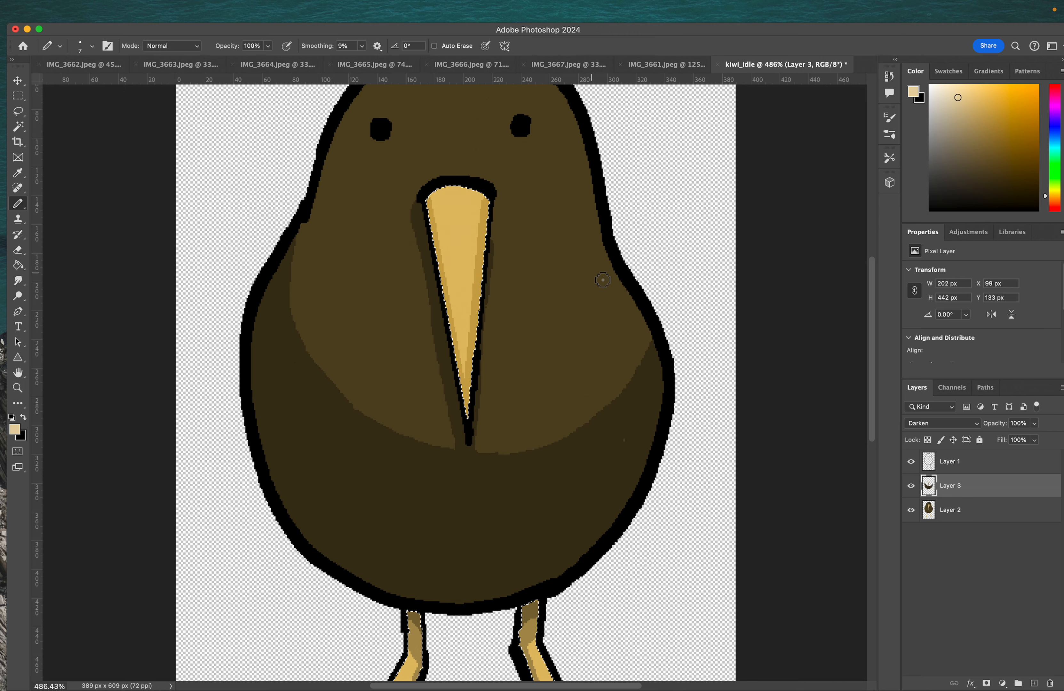
left_click(1034, 682)
left_click(950, 93)
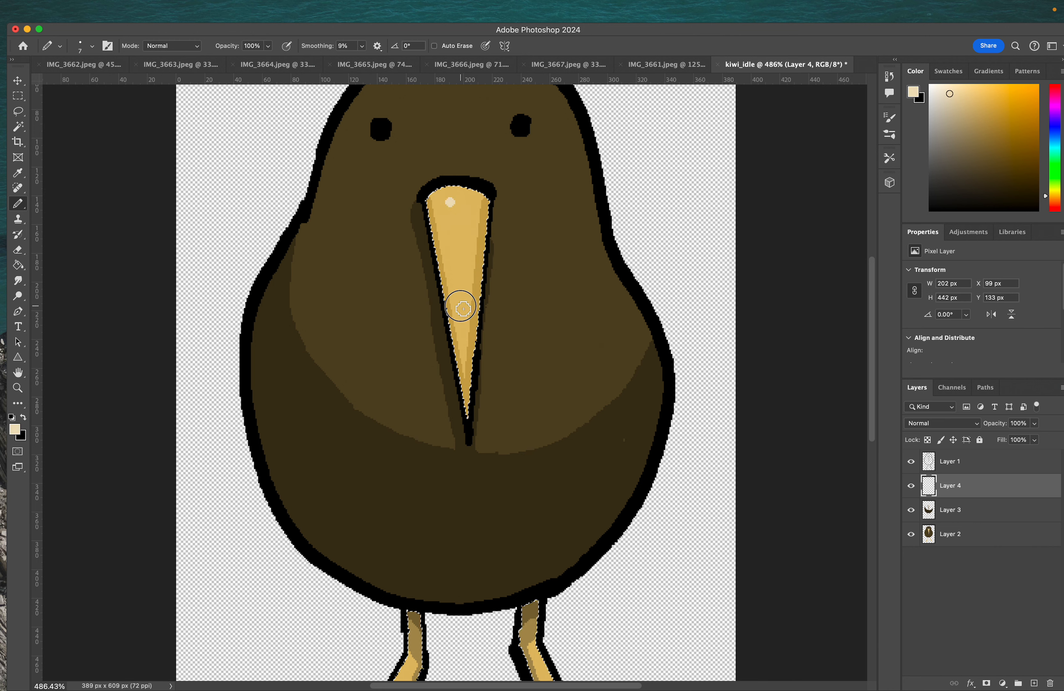
left_click(976, 428)
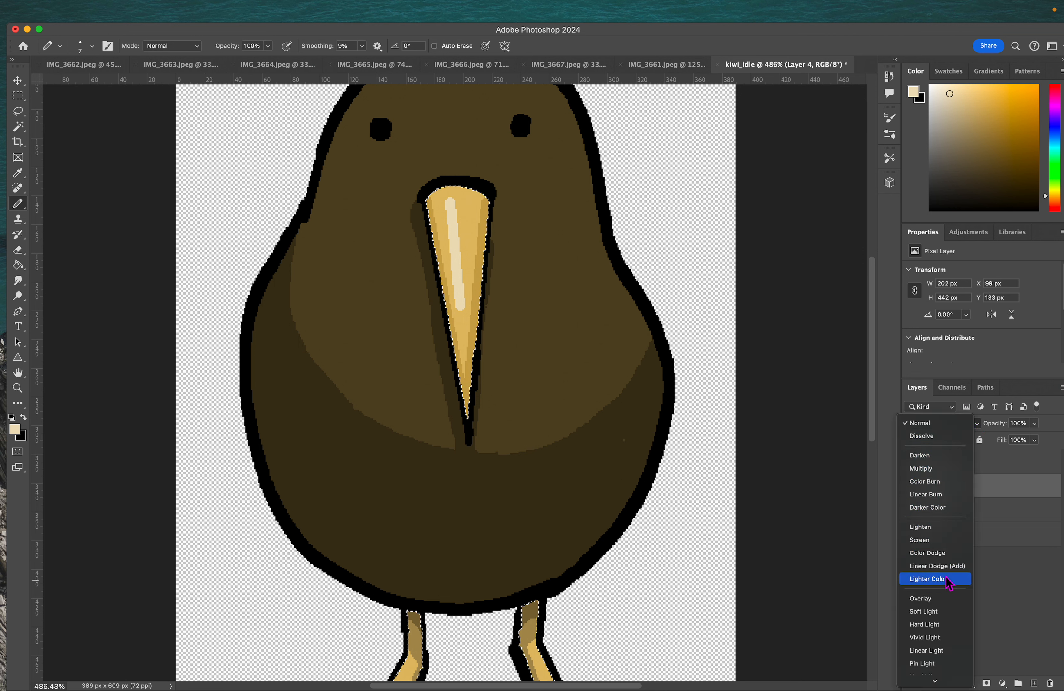
left_click(941, 615)
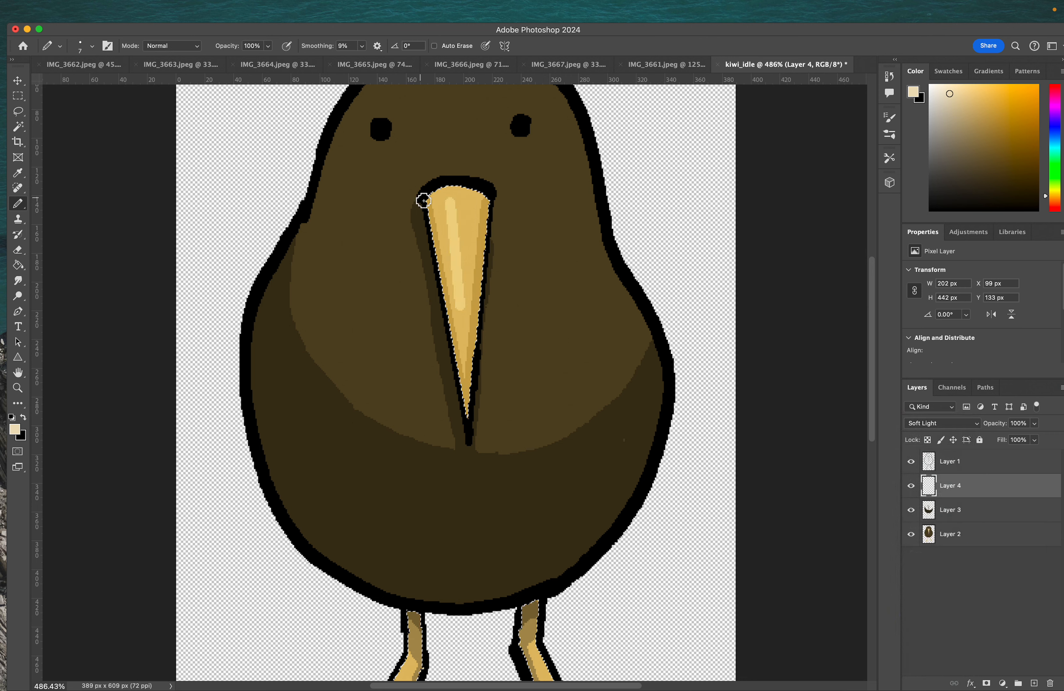
- Soften the ends and edges of the beak highlight with a 9 px eraser at 24% opacity
key("e")
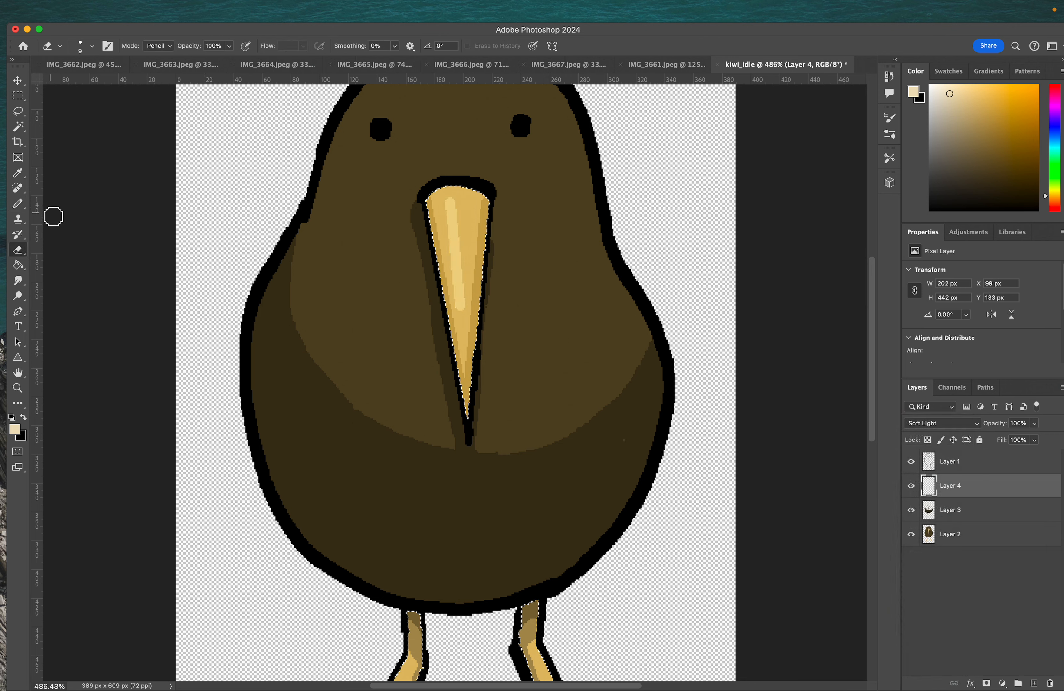
left_click(229, 45)
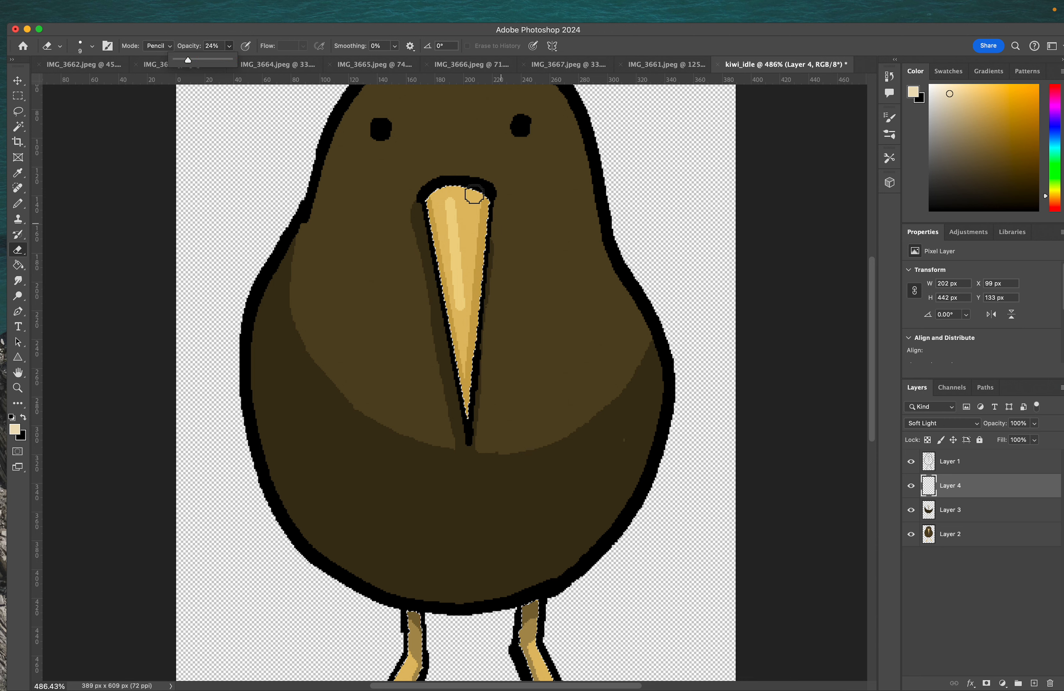
left_click(452, 205)
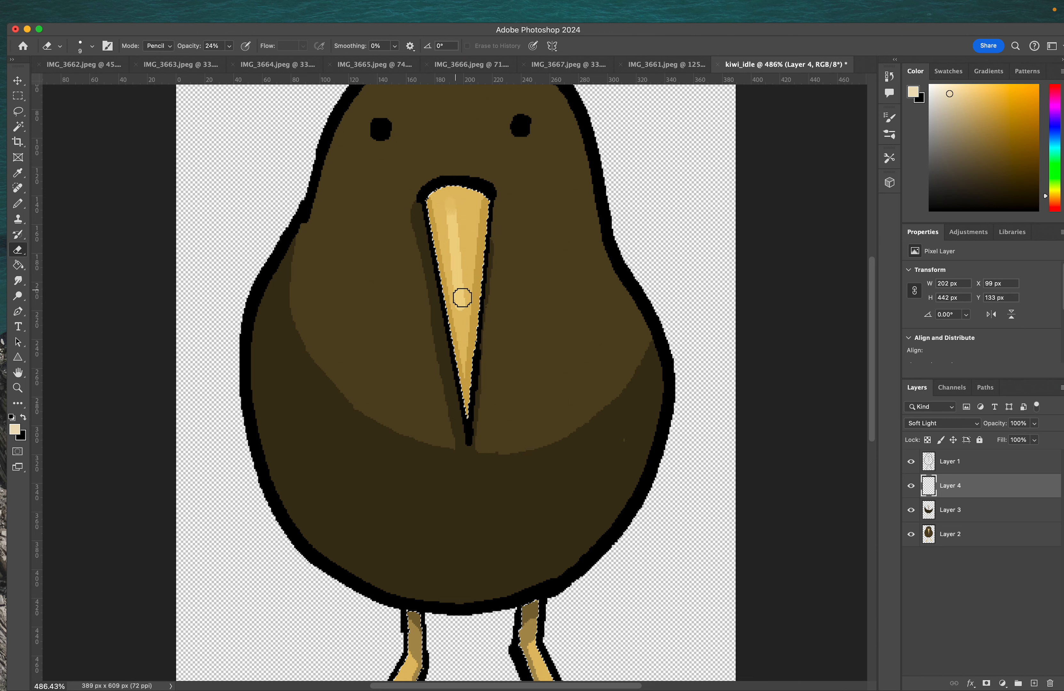
left_click(465, 318)
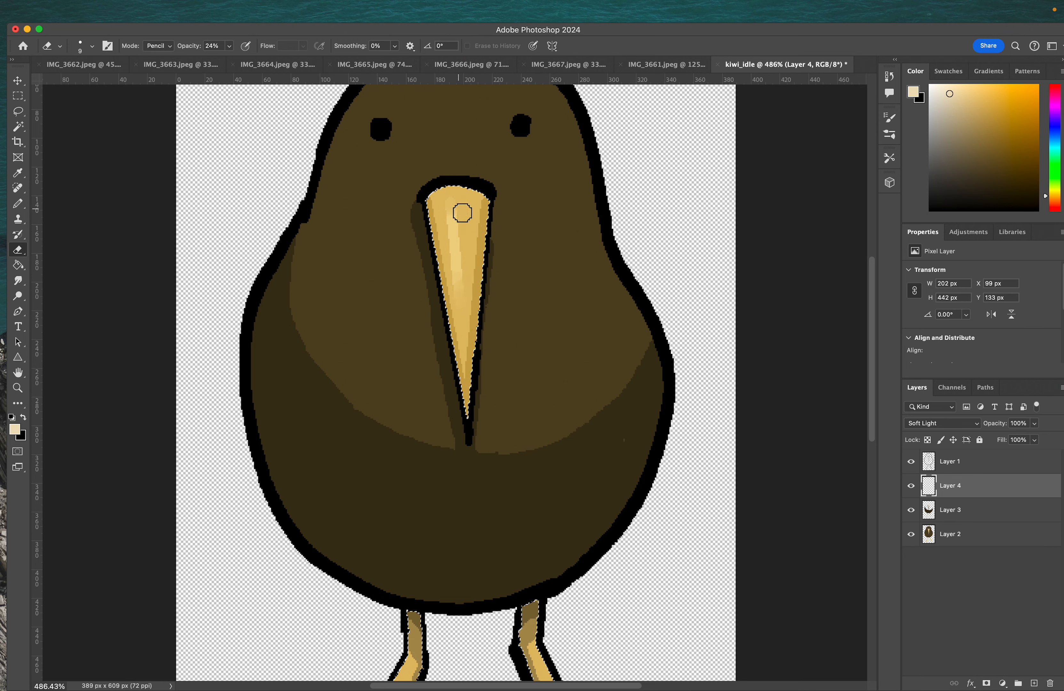
mouse_move(462, 213)
left_mouse_down()
mouse_move(469, 271)
mouse_move(452, 199)
left_mouse_up()
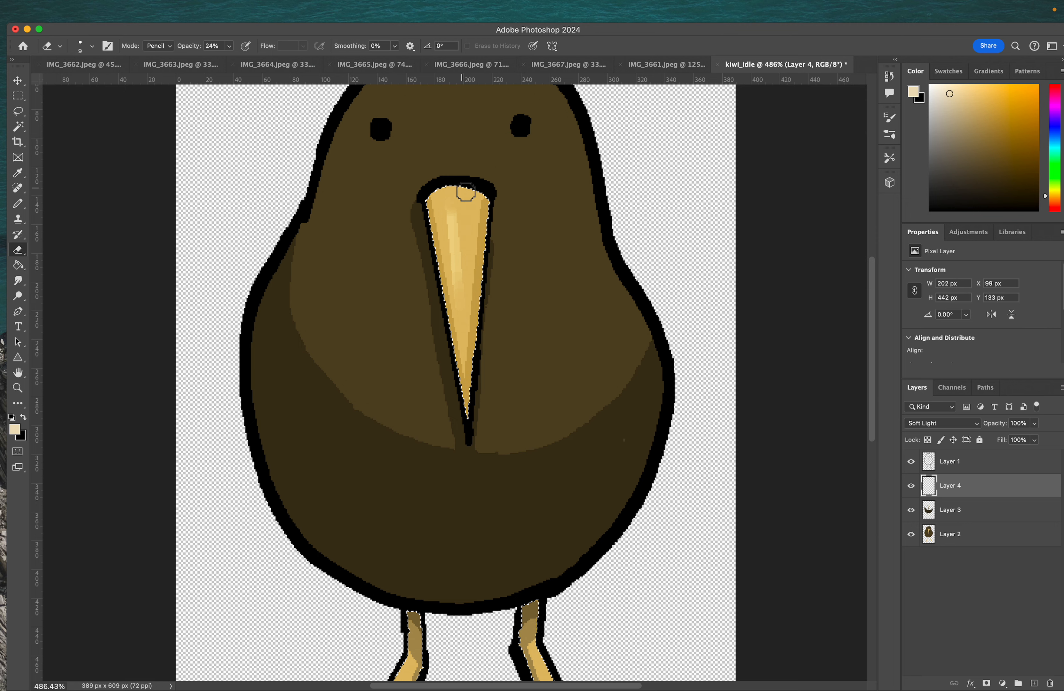
mouse_move(467, 292)
left_mouse_down()
mouse_move(465, 220)
mouse_move(469, 275)
mouse_move(465, 244)
left_mouse_up()
scroll(523, 277, "up", 2)
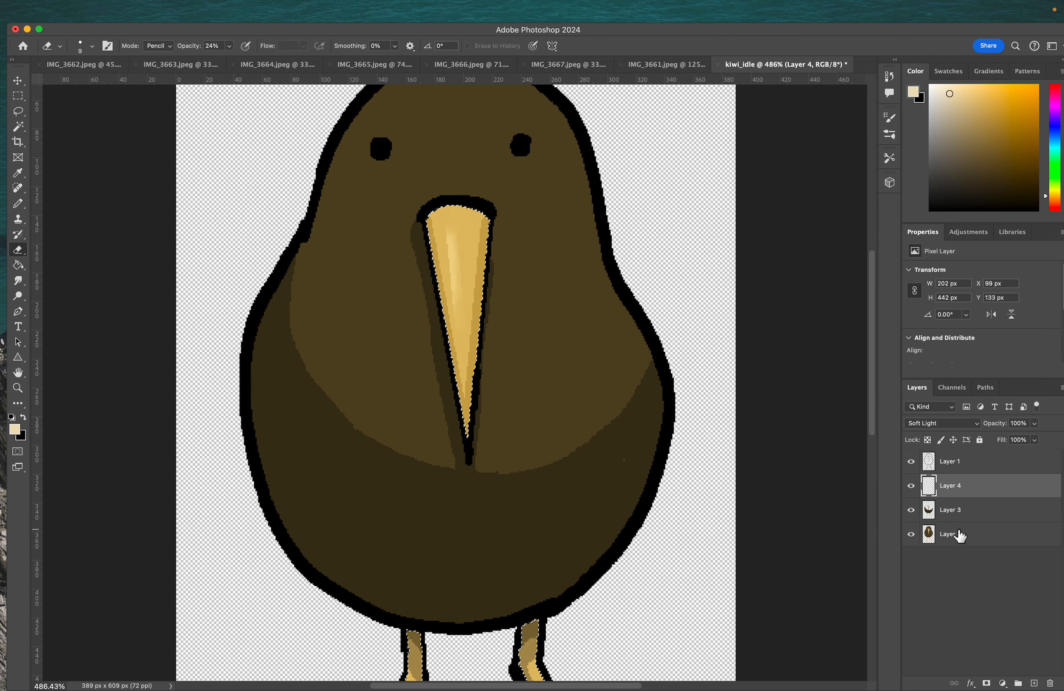
- On the Darken layer, clear the selection, sample the dark belly brown and dab small feather marks along the chest's right side with the 7 px pencil
left_click(962, 517)
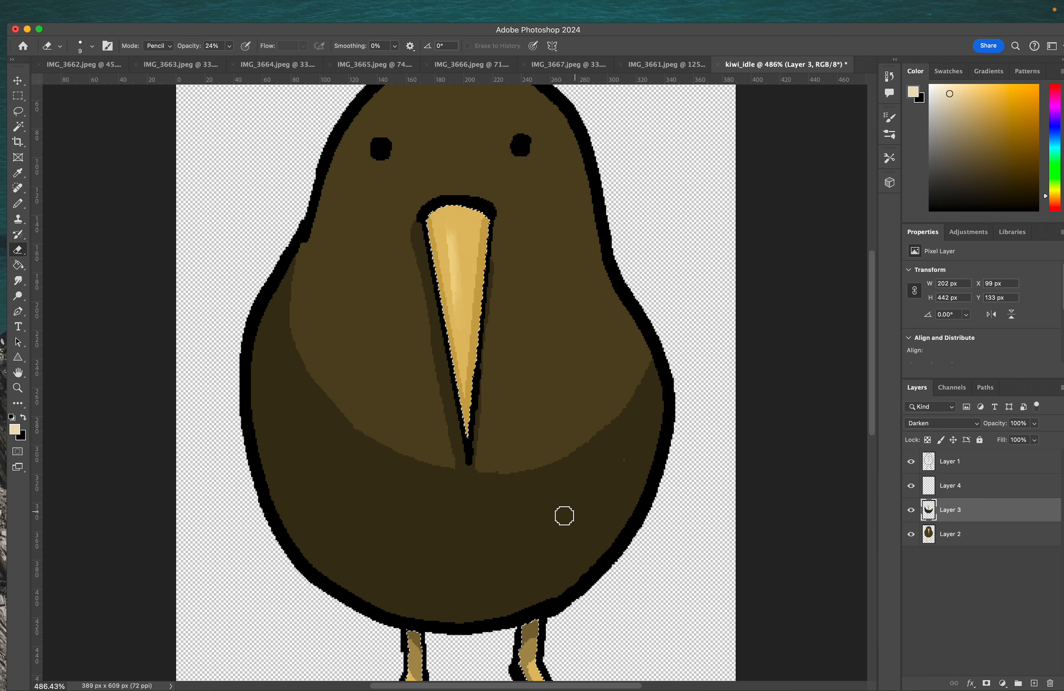
key("super+d")
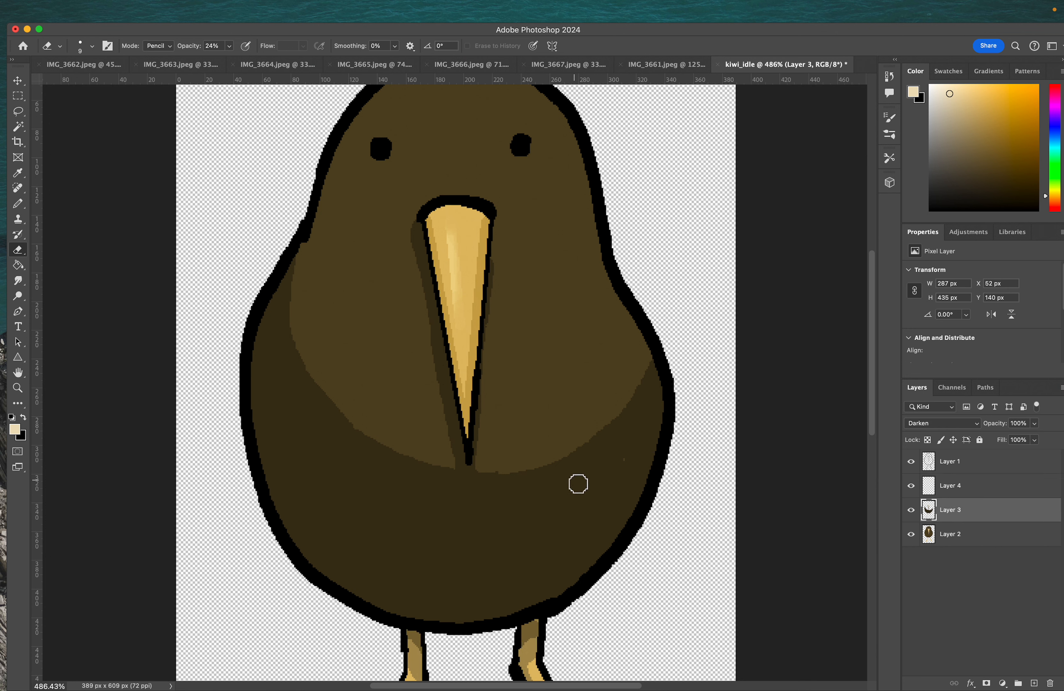
key("i")
left_click(582, 497)
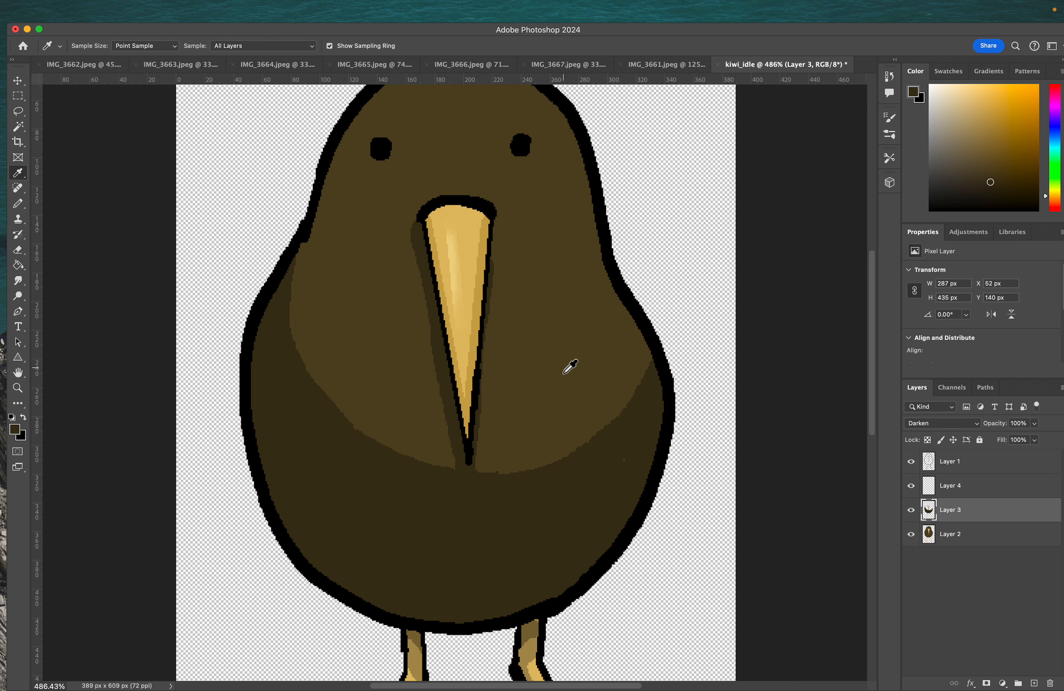
key("b")
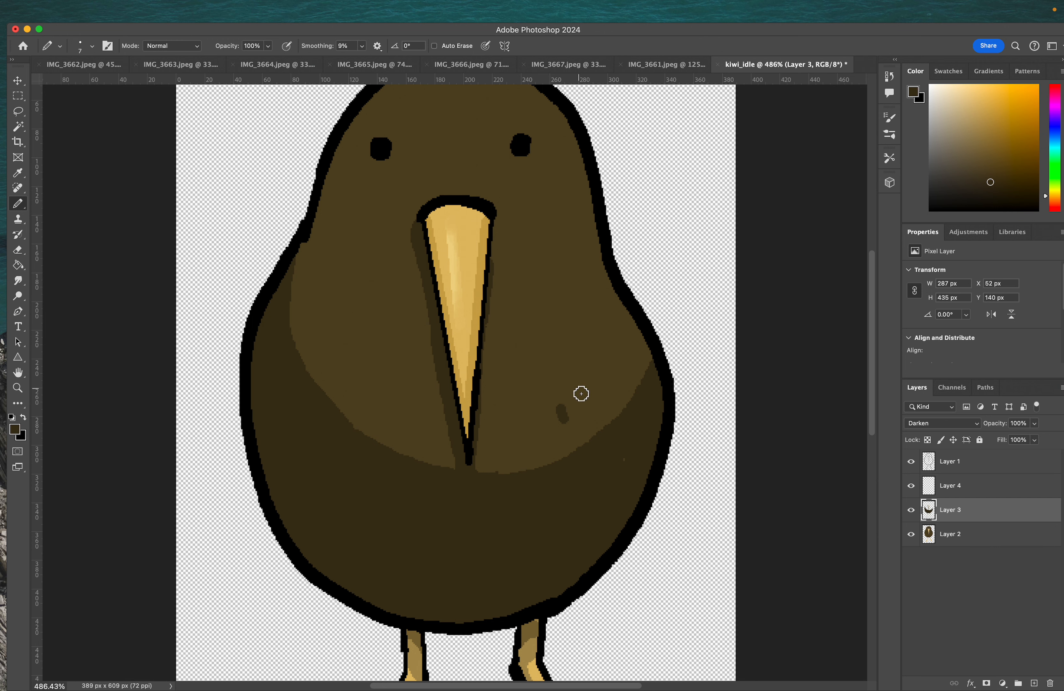
left_click_drag(568, 385, 579, 400)
mouse_move(589, 392)
left_mouse_down()
mouse_move(620, 393)
mouse_move(637, 372)
left_mouse_up()
mouse_move(574, 426)
left_mouse_down()
mouse_move(580, 432)
mouse_move(549, 453)
mouse_move(569, 449)
left_mouse_up()
left_click_drag(609, 328, 614, 339)
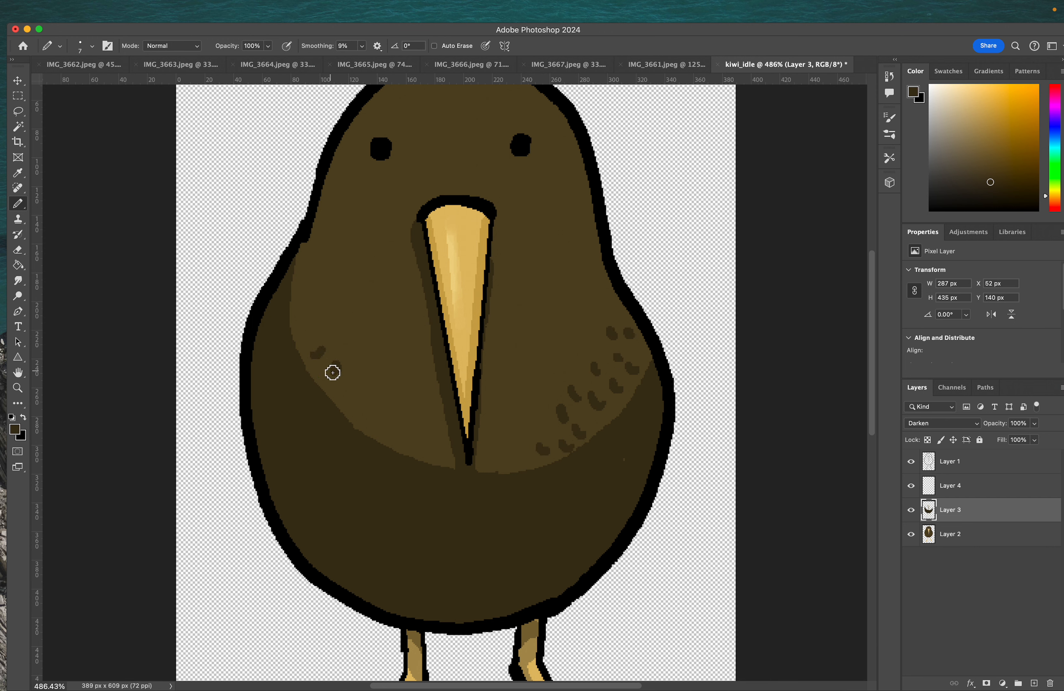
- Dab matching small feather marks along the left side of the chest, add one more on the right, and pick a slightly darker brown
left_click_drag(351, 319, 357, 394)
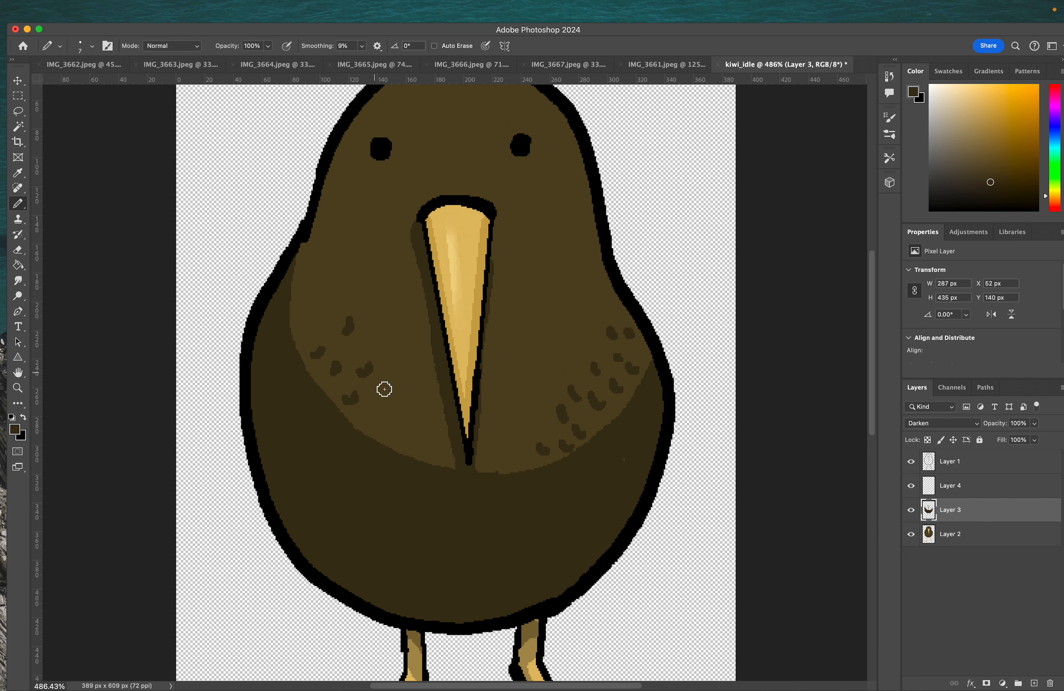
mouse_move(378, 434)
left_mouse_down()
mouse_move(416, 404)
mouse_move(397, 382)
mouse_move(397, 421)
left_mouse_up()
left_click_drag(317, 372, 314, 381)
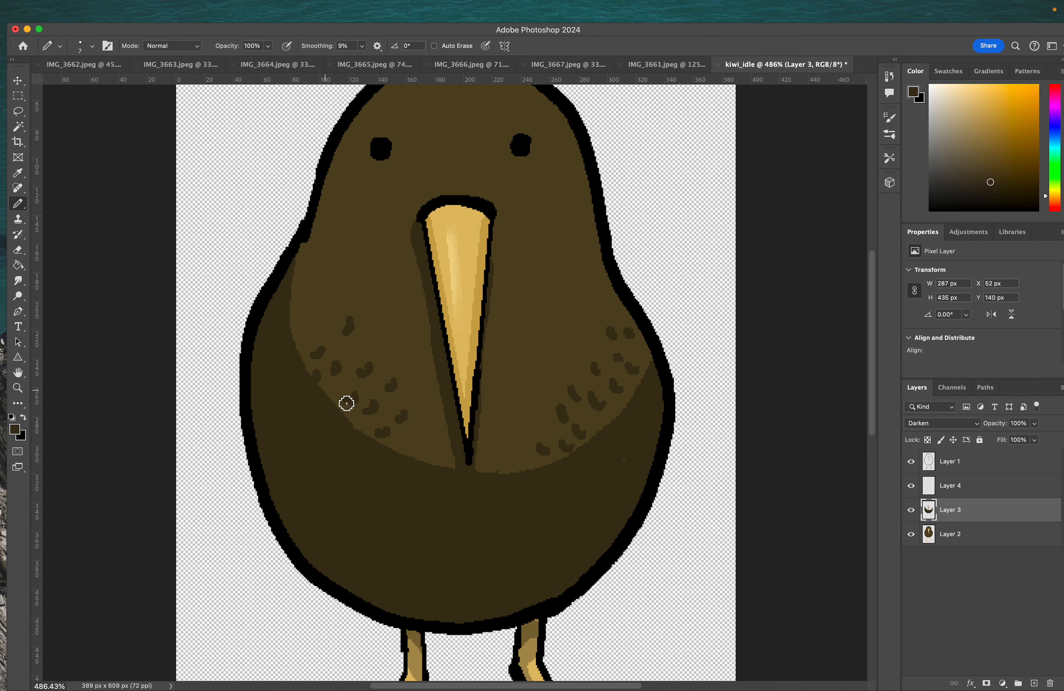
left_click_drag(610, 409, 612, 418)
left_click(999, 186)
scroll(597, 367, "up", 5)
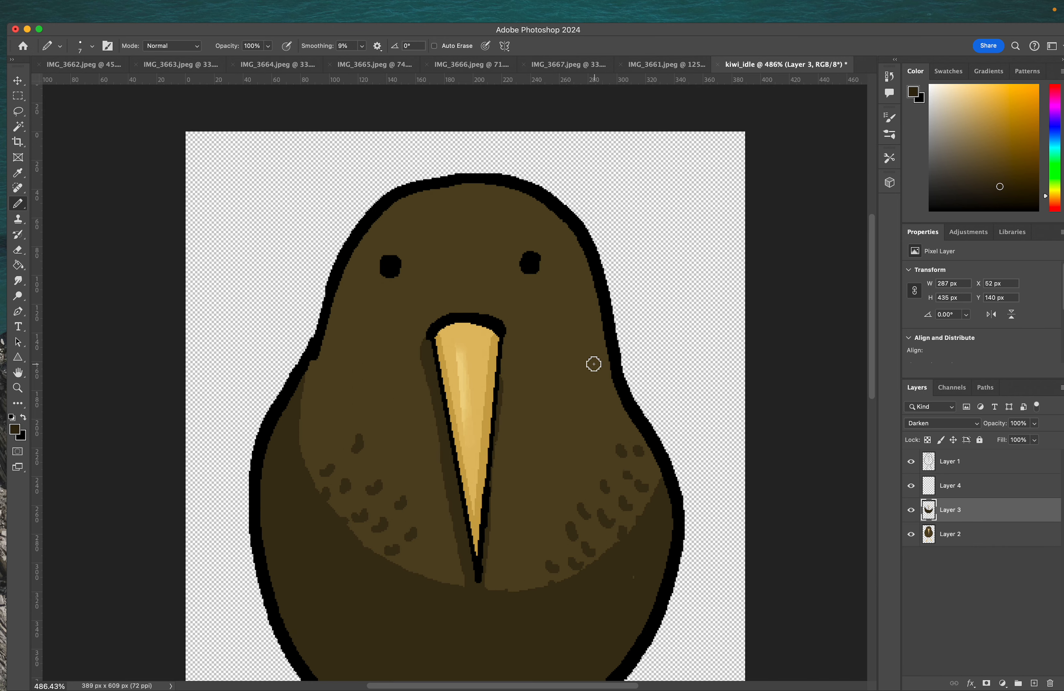
scroll(542, 275, "down", 5)
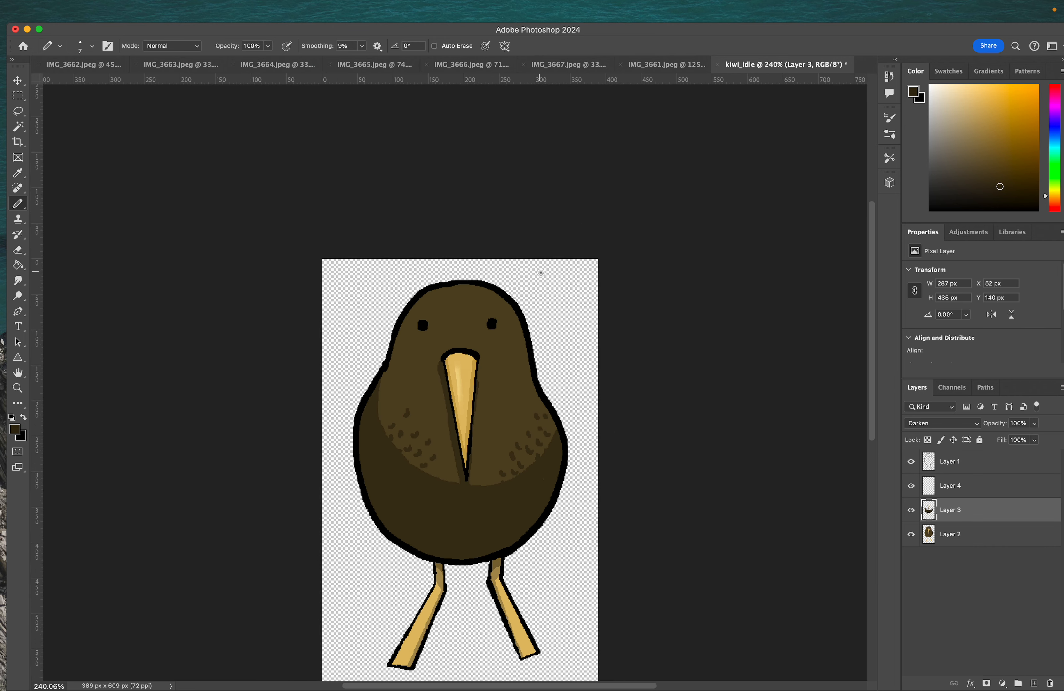
- Make the line art layer at the top of the stack the active layer
left_click(993, 468)
left_click(982, 486)
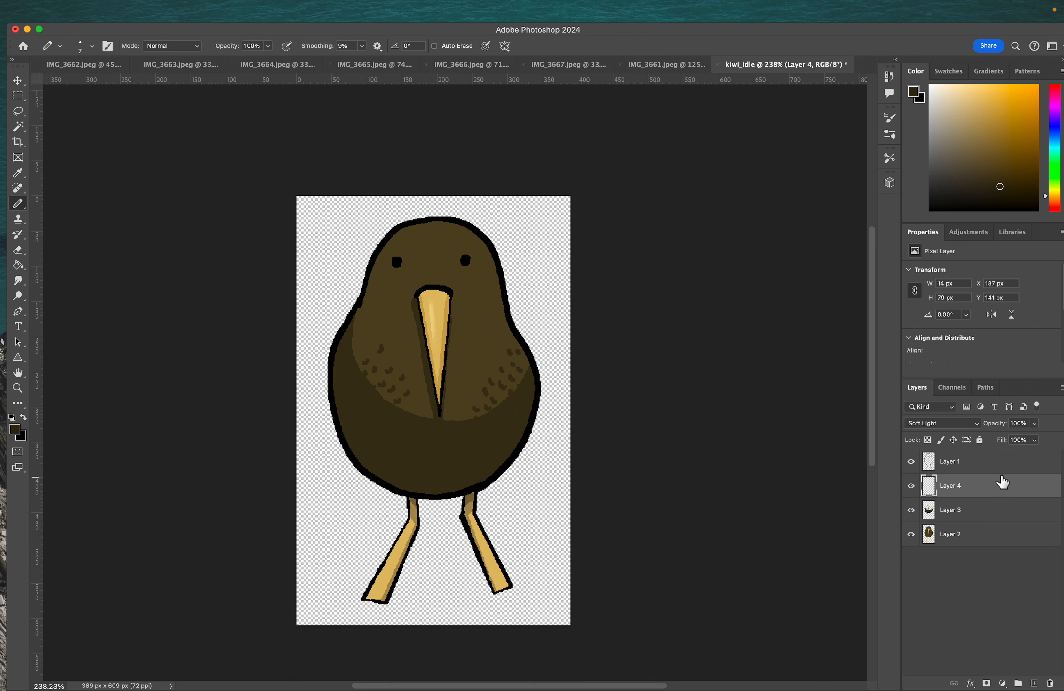
left_click(993, 468)
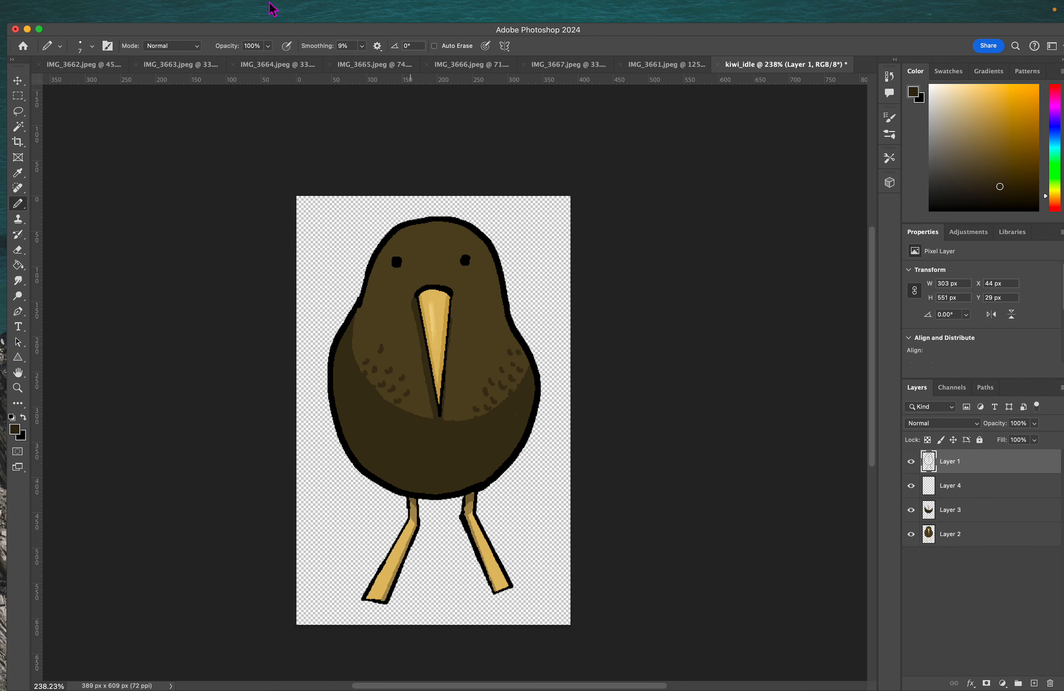
mouse_move(273, 8)
left_click(196, 13)
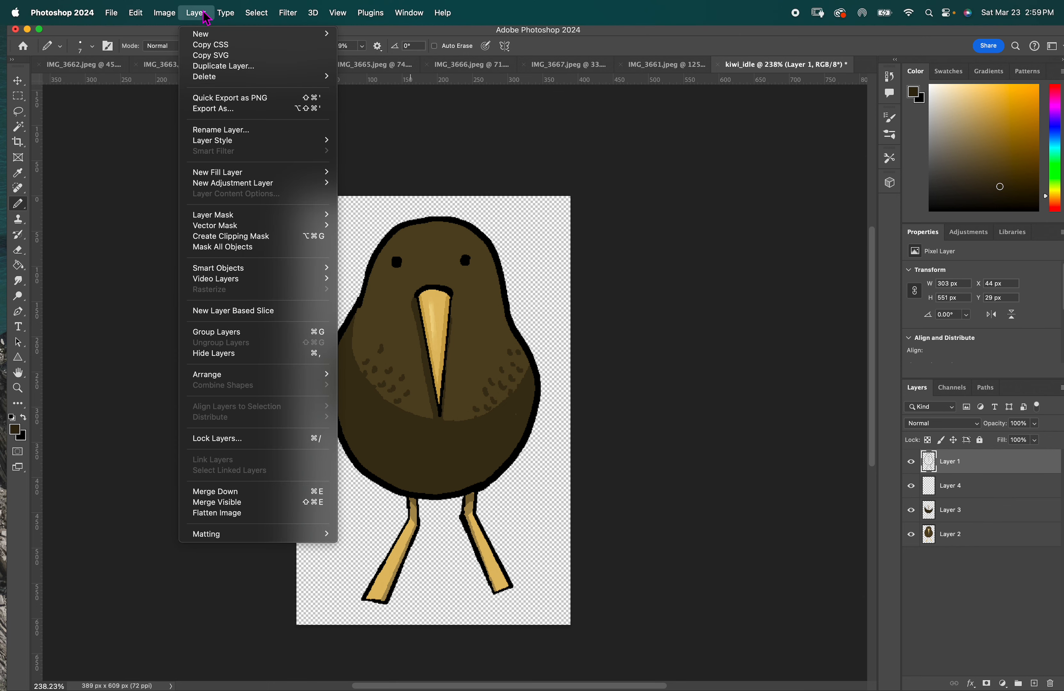
left_click(233, 519)
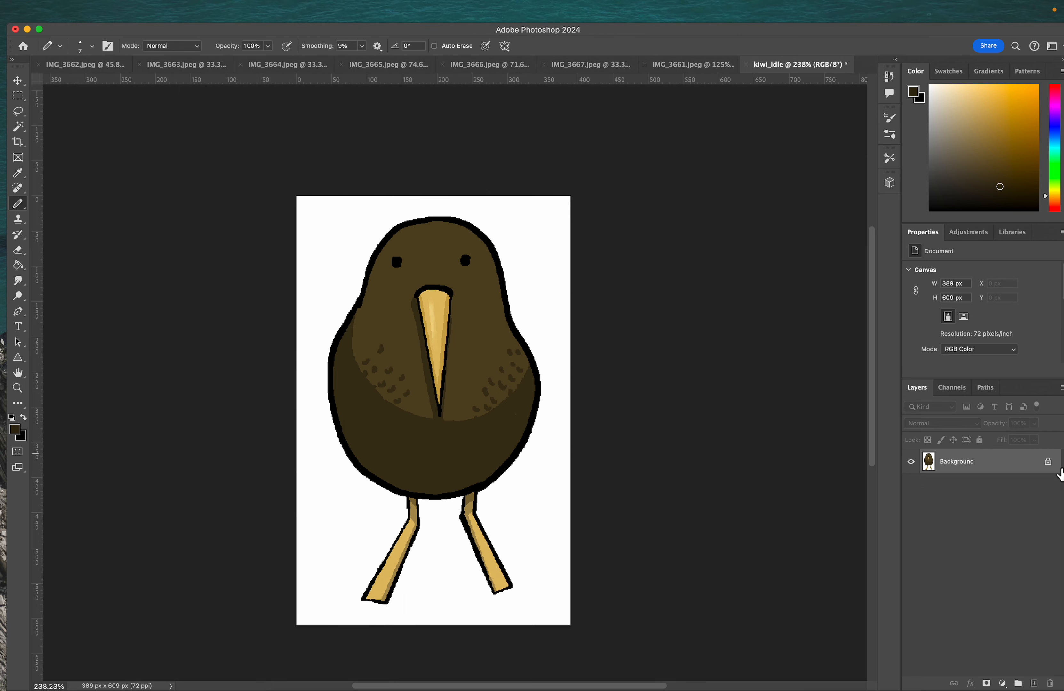
key("super+z")
- Merge all visible layers into one transparent layer and select the whole canvas with the rectangular marquee
mouse_move(66, 8)
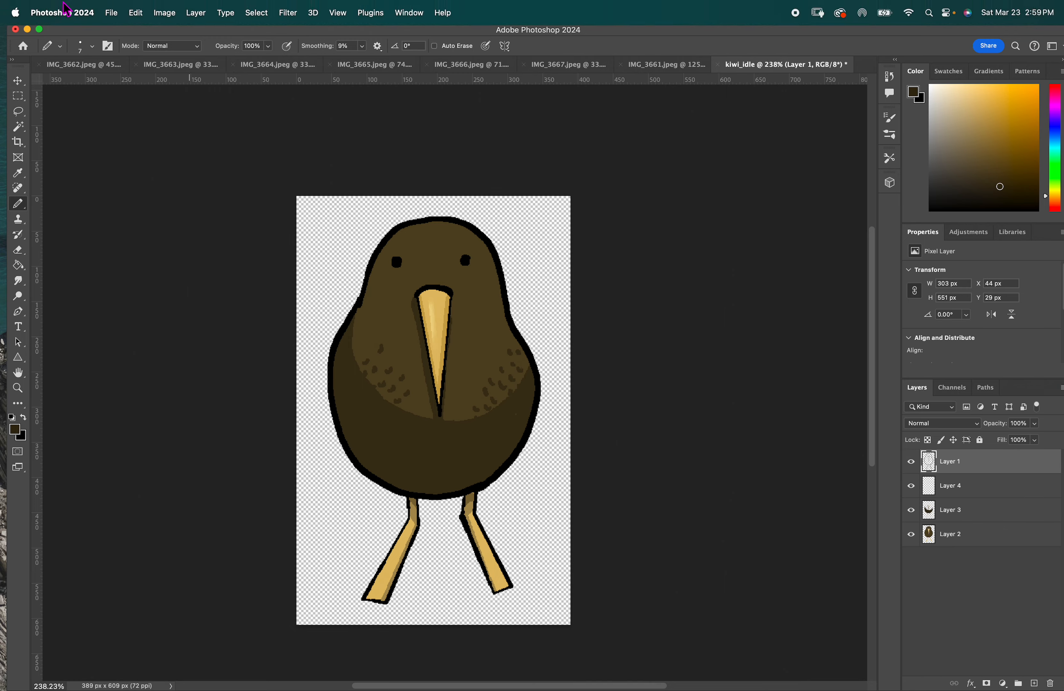
left_click(196, 12)
left_click(301, 502)
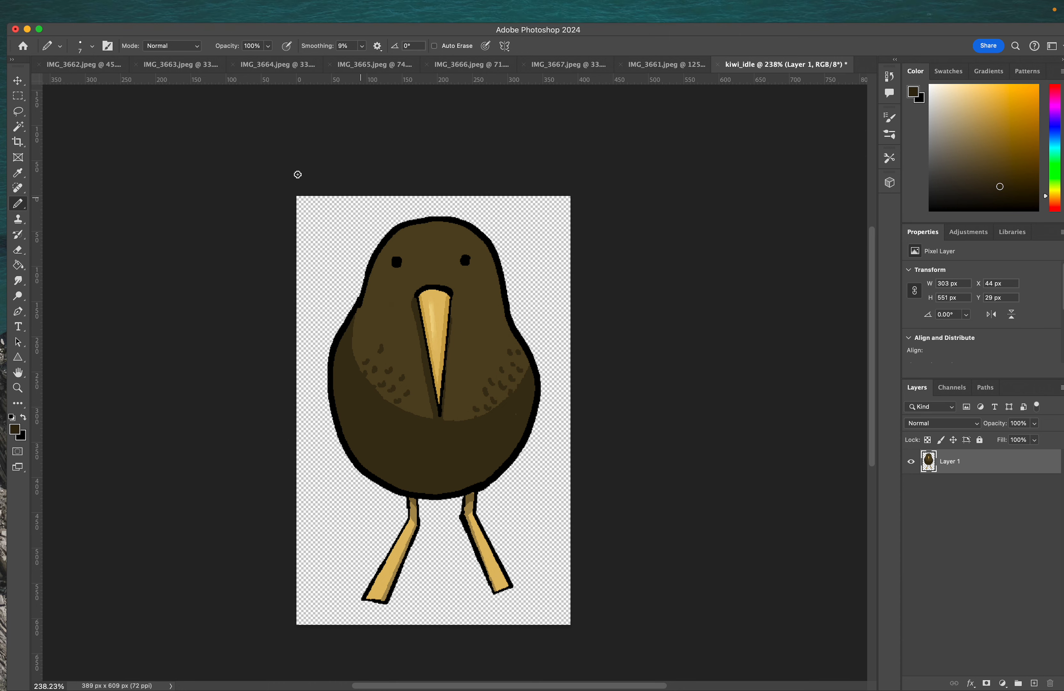
key("m")
mouse_move(294, 172)
left_mouse_down()
mouse_move(563, 623)
mouse_move(594, 637)
left_mouse_up()
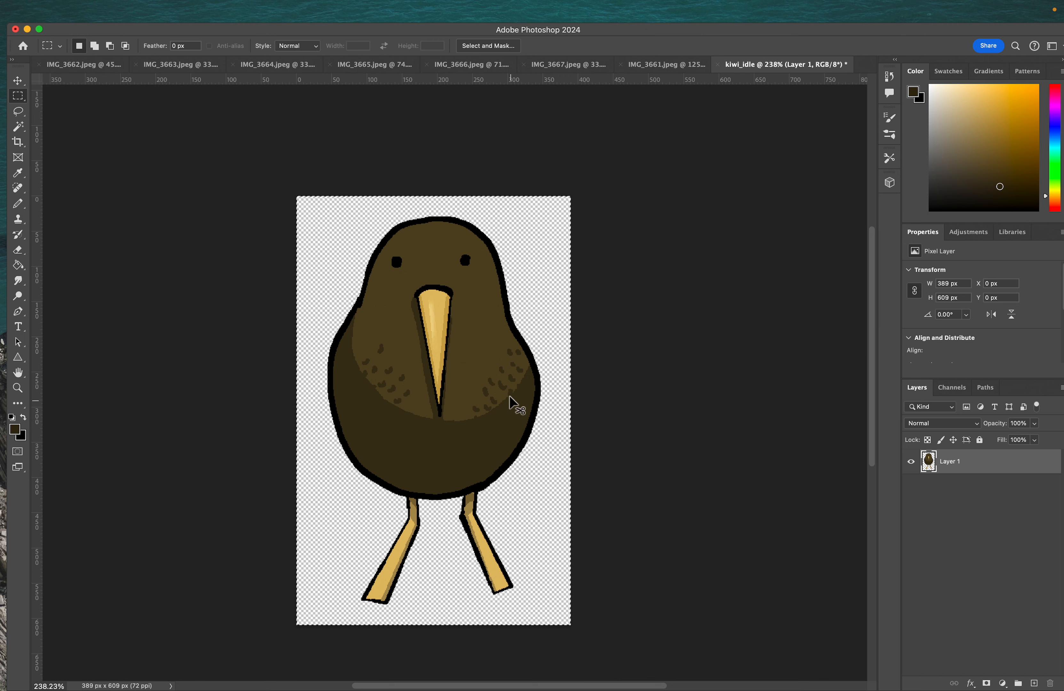
- Check the interpolation option of Free Transform on the selected kiwi and end the transform without scaling
key("super+t")
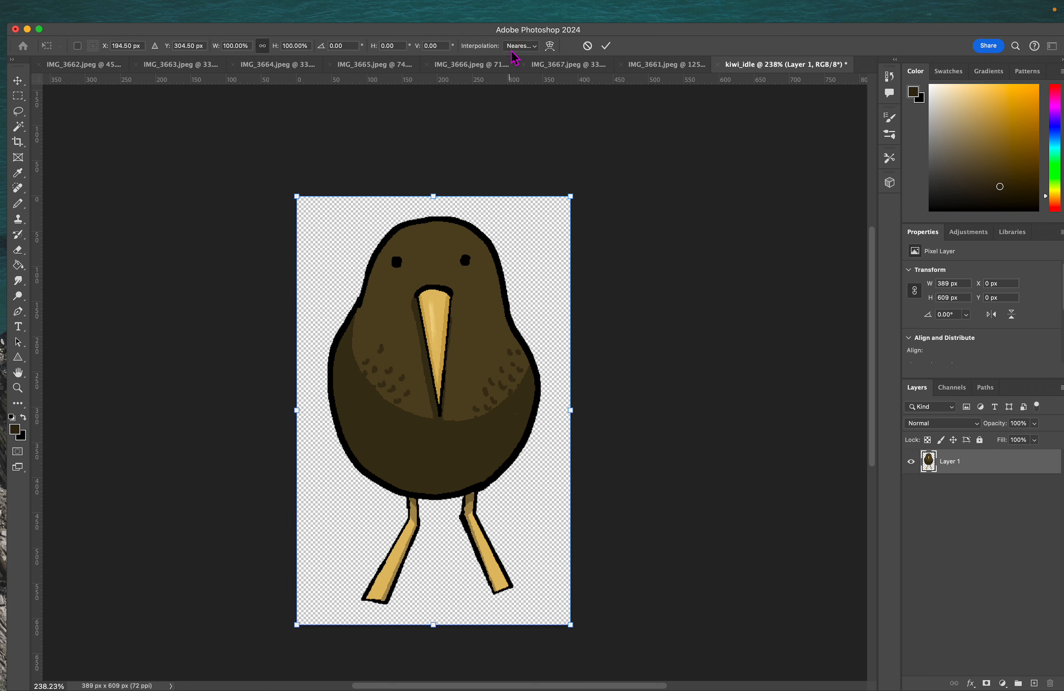
left_click(535, 53)
left_click(535, 50)
left_click(541, 45)
left_click(557, 55)
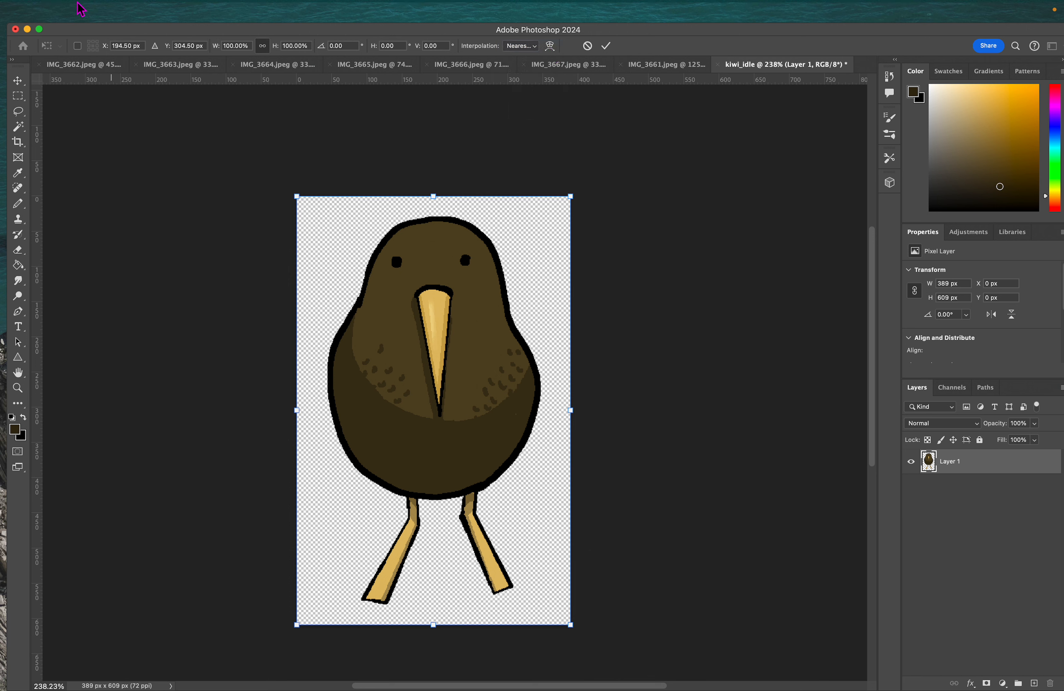
left_click(86, 18)
mouse_move(67, 88)
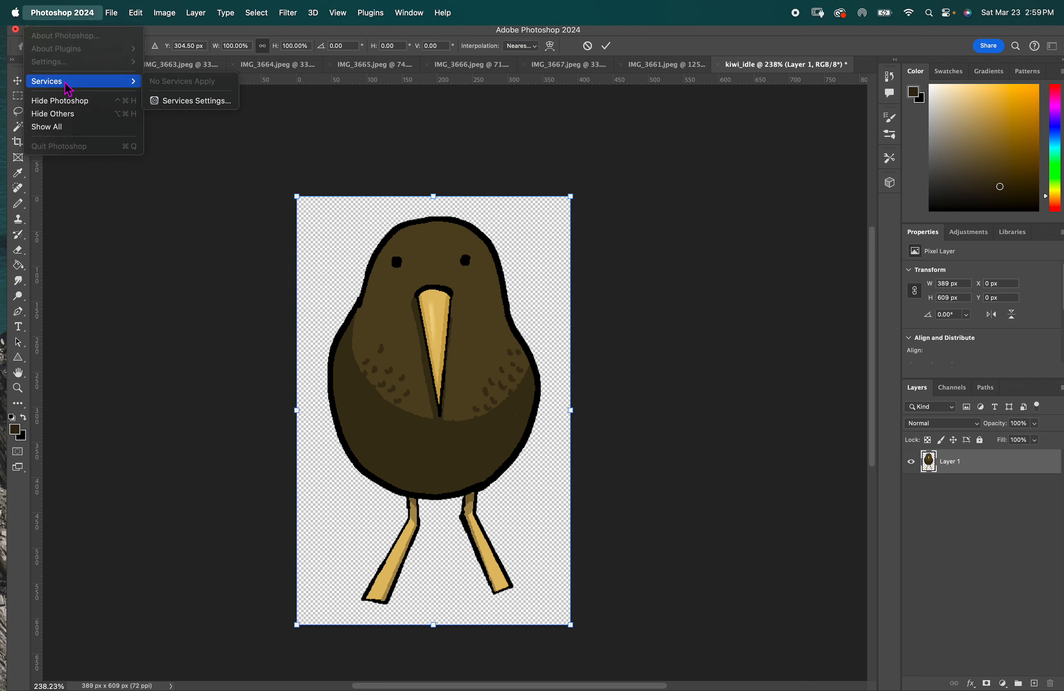
left_click(171, 315)
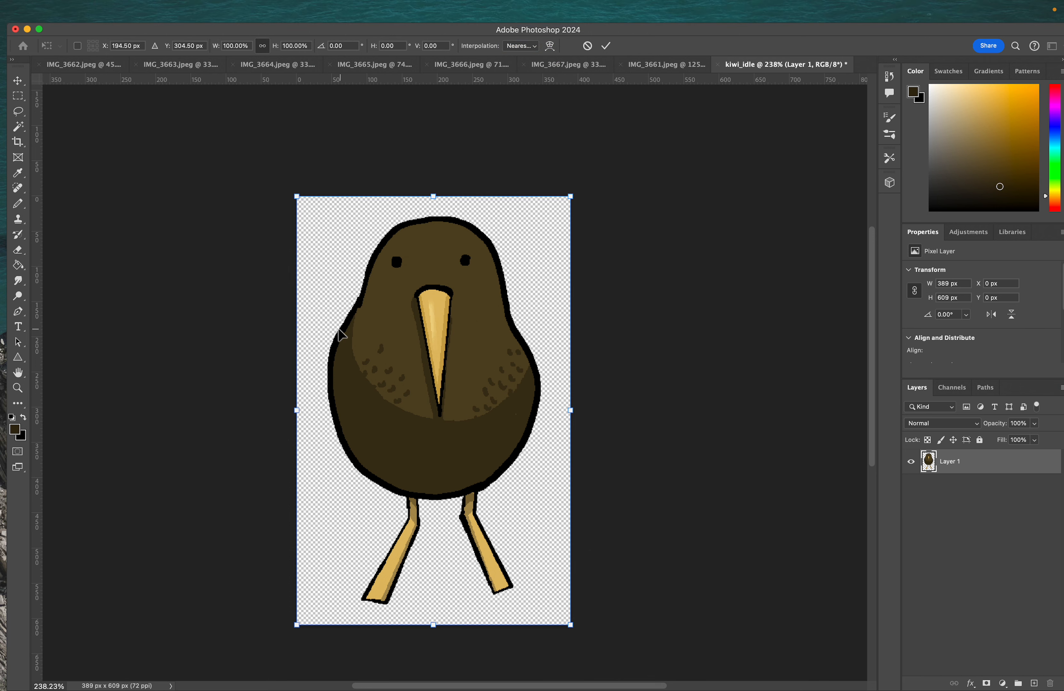
key("Return")
- Check the default Image Interpolation setting in the General preferences and close them
left_click(111, 12)
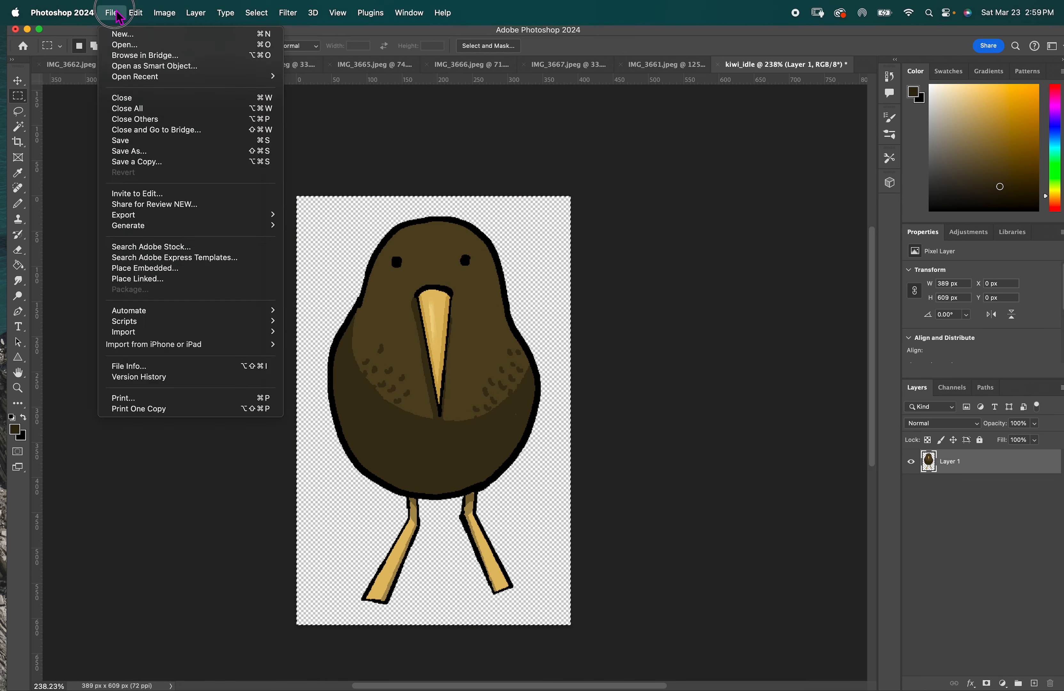
mouse_move(63, 13)
mouse_move(74, 67)
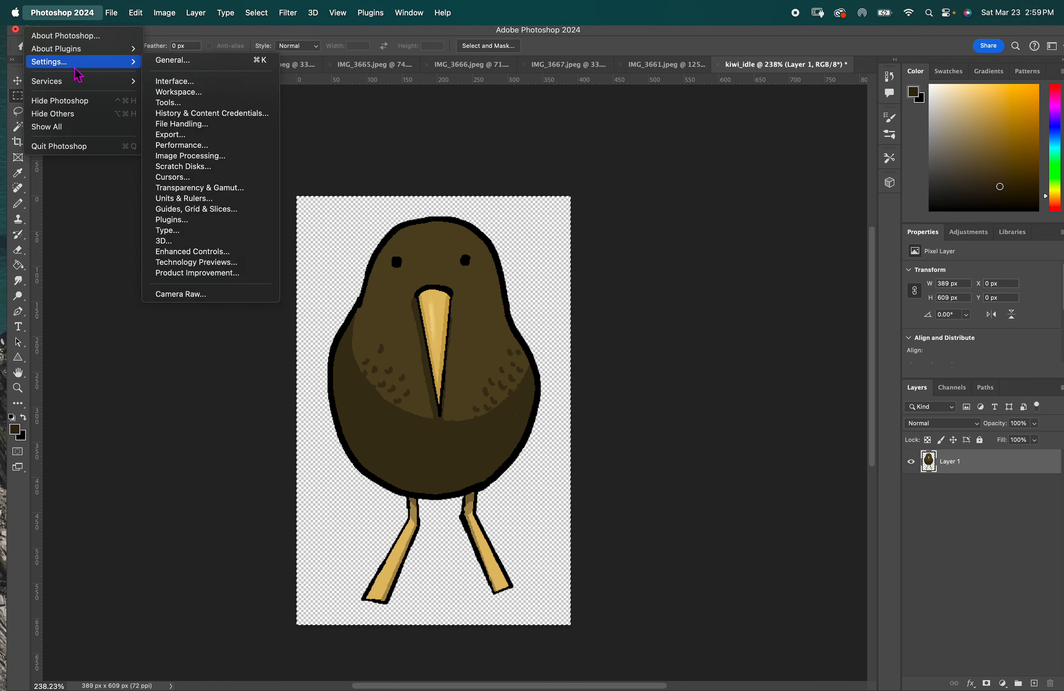
left_click(196, 84)
key("i")
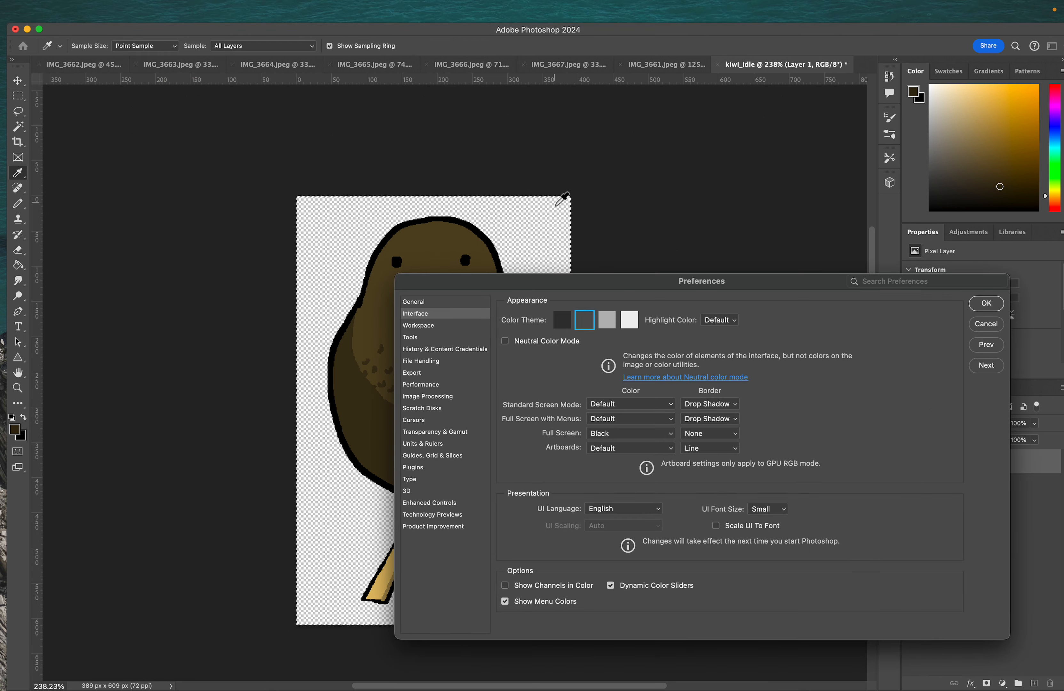
left_click(427, 303)
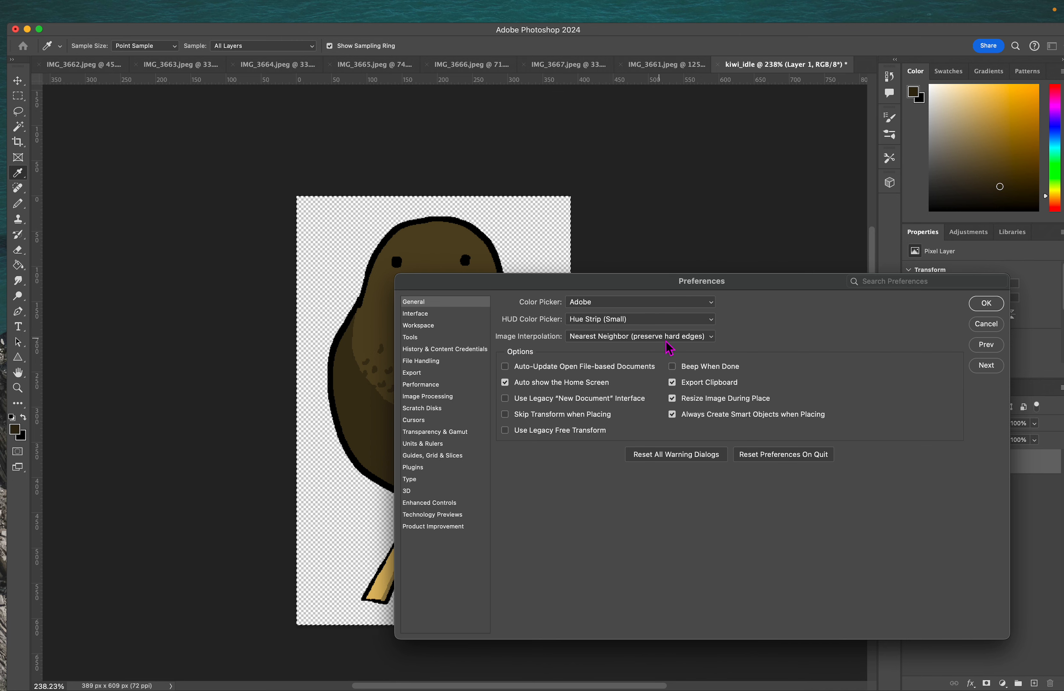
left_click(987, 309)
key("m")
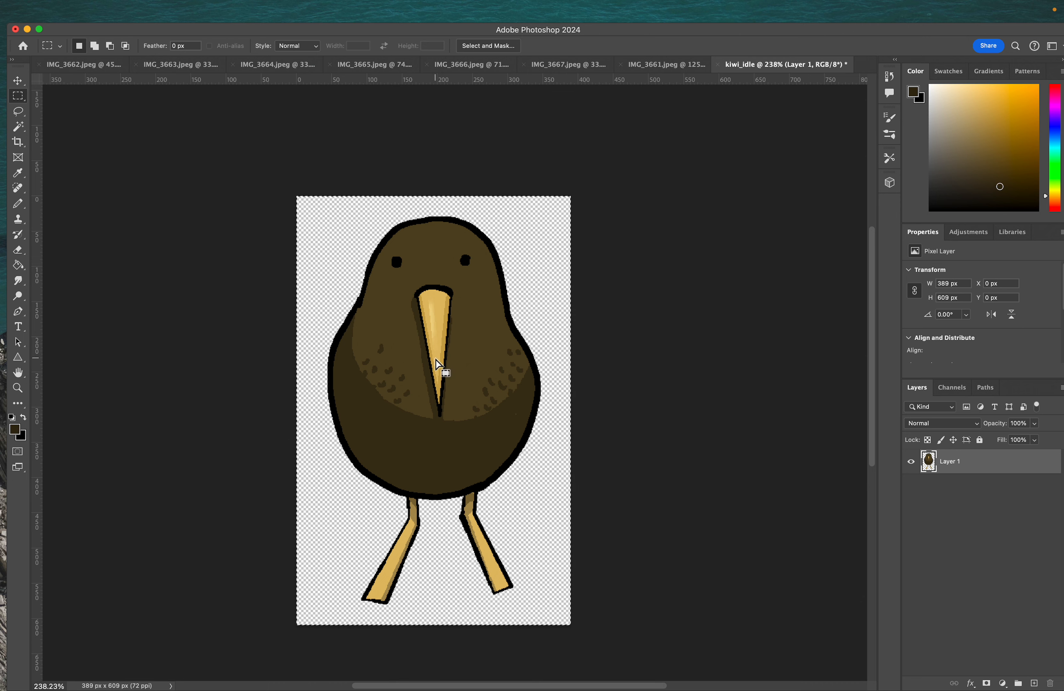
- Scale the selected kiwi proportionally down to 12.81% towards the canvas's upper-left corner, using Nearest Neighbor interpolation
key("super+t")
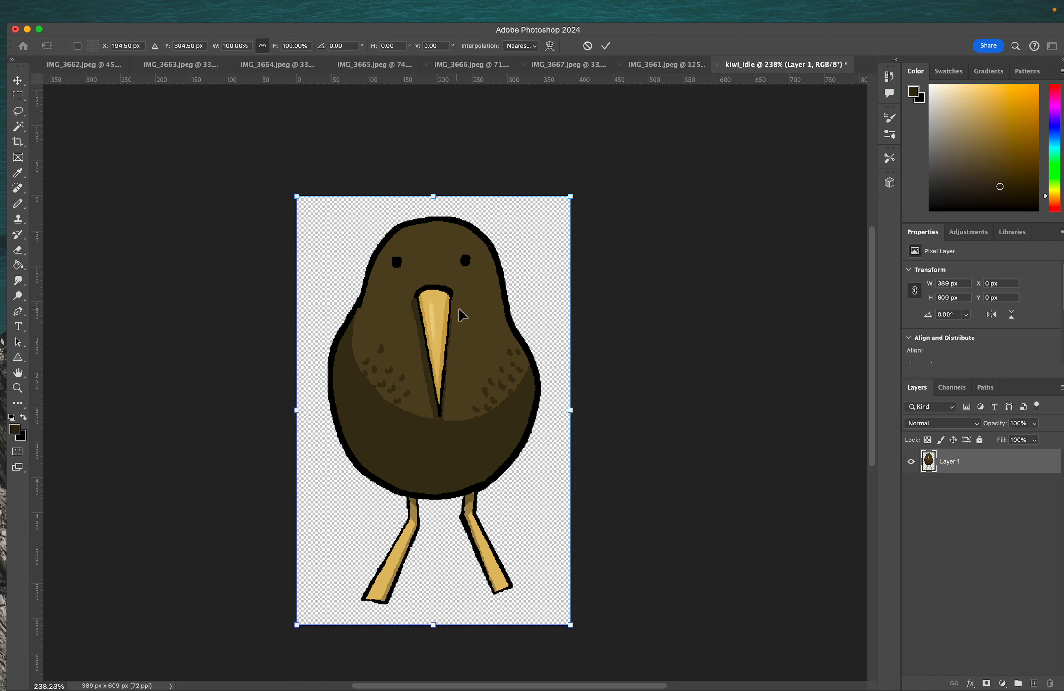
right_click(511, 385)
left_click(621, 571)
key("super+z")
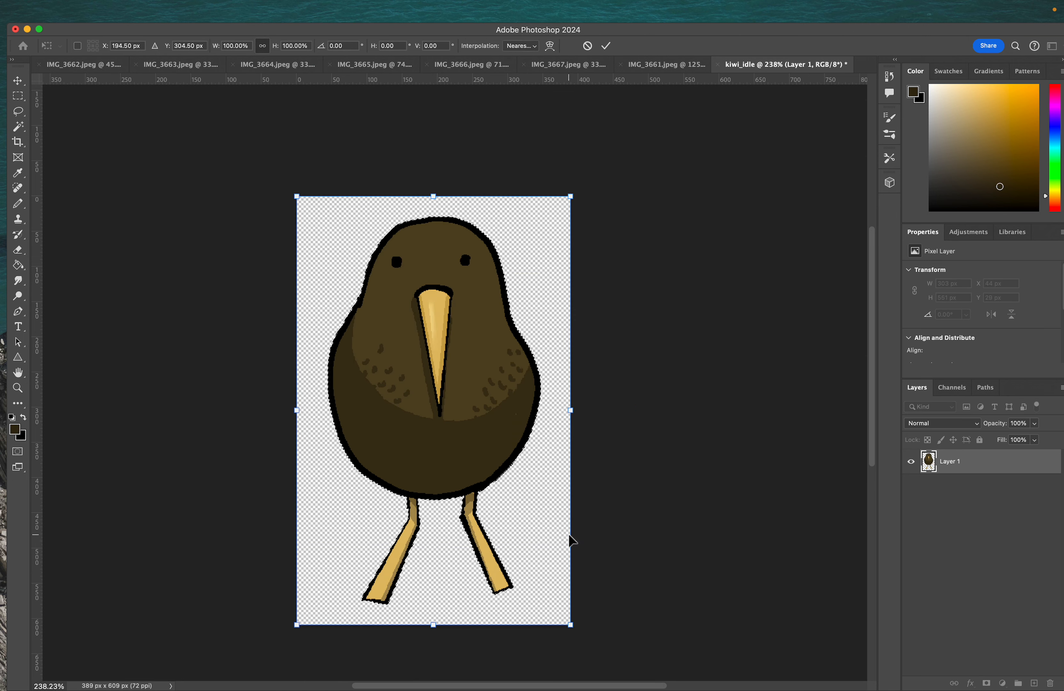
left_click_drag(570, 625, 342, 252)
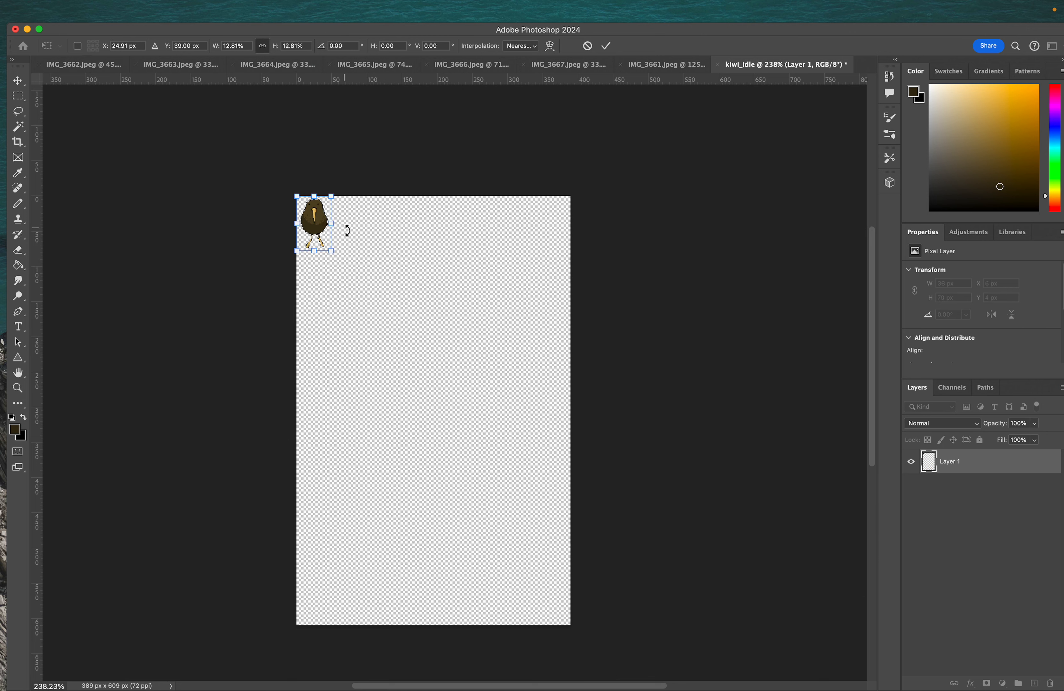
key("Return")
- Crop the canvas tightly around the shrunken kiwi to 38 × 70 px
key("m")
key("c")
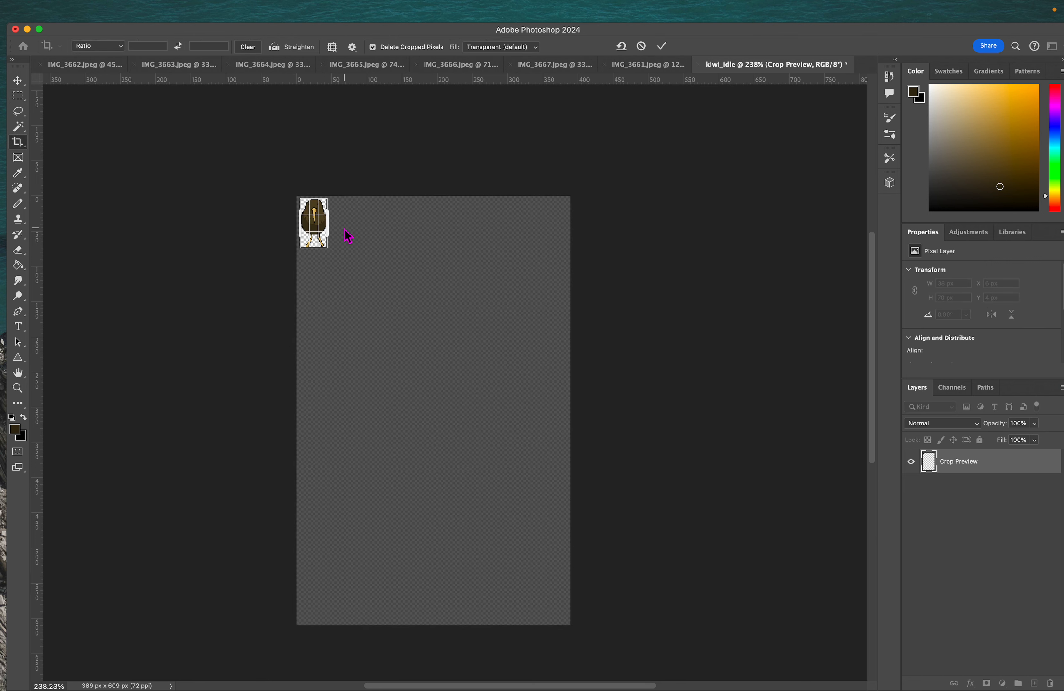
key("Return")
scroll(314, 235, "up", 3)
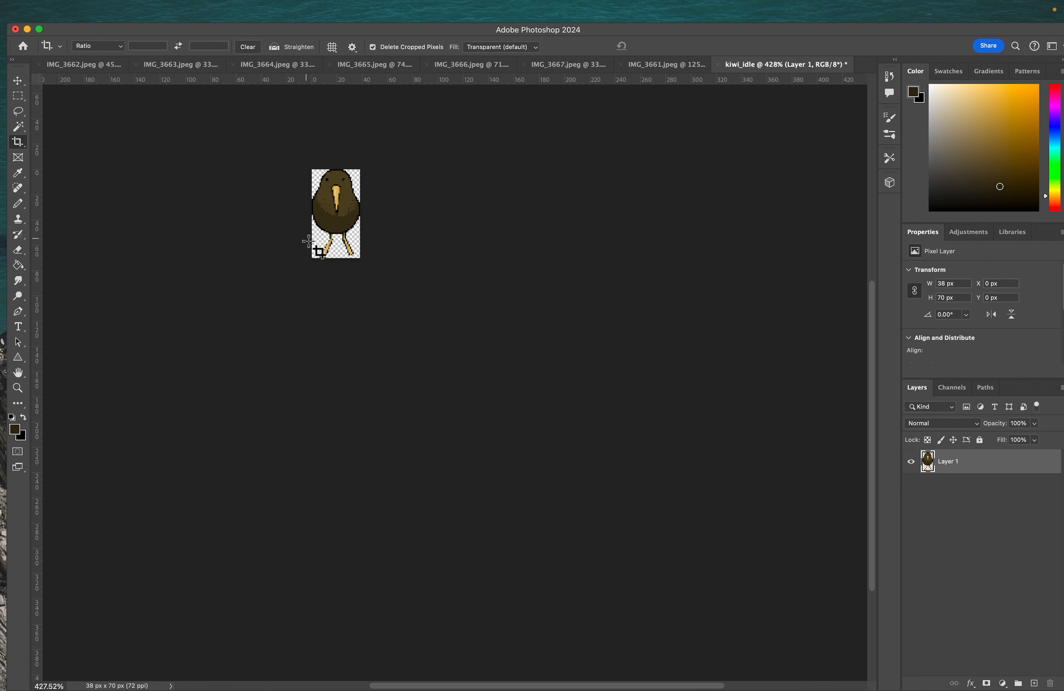
scroll(308, 241, "up", 5)
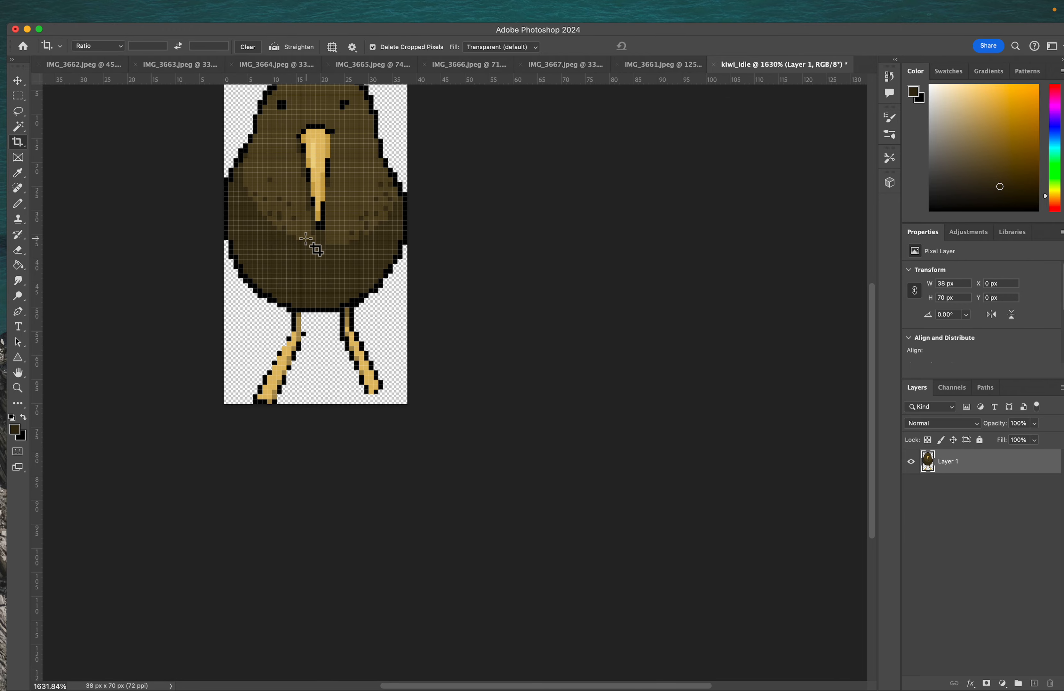
scroll(306, 239, "up", 3)
scroll(306, 238, "left", 3)
- Extend the canvas by a narrow transparent margin on all four sides of the kiwi, to 42 × 75 px
left_click(420, 361)
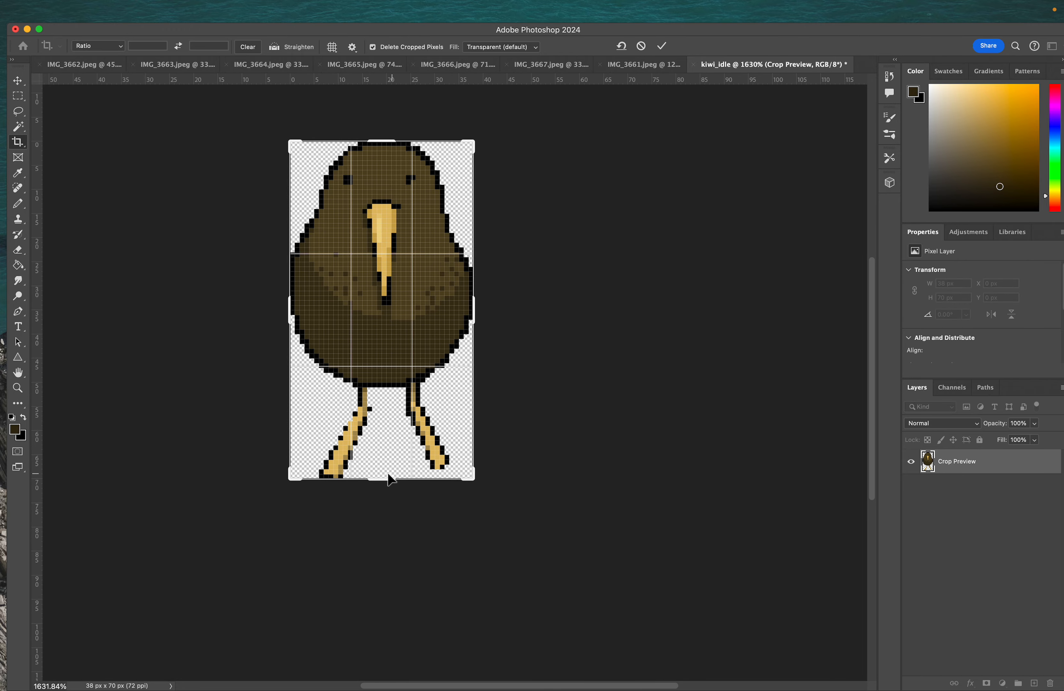
left_click_drag(389, 489, 387, 482)
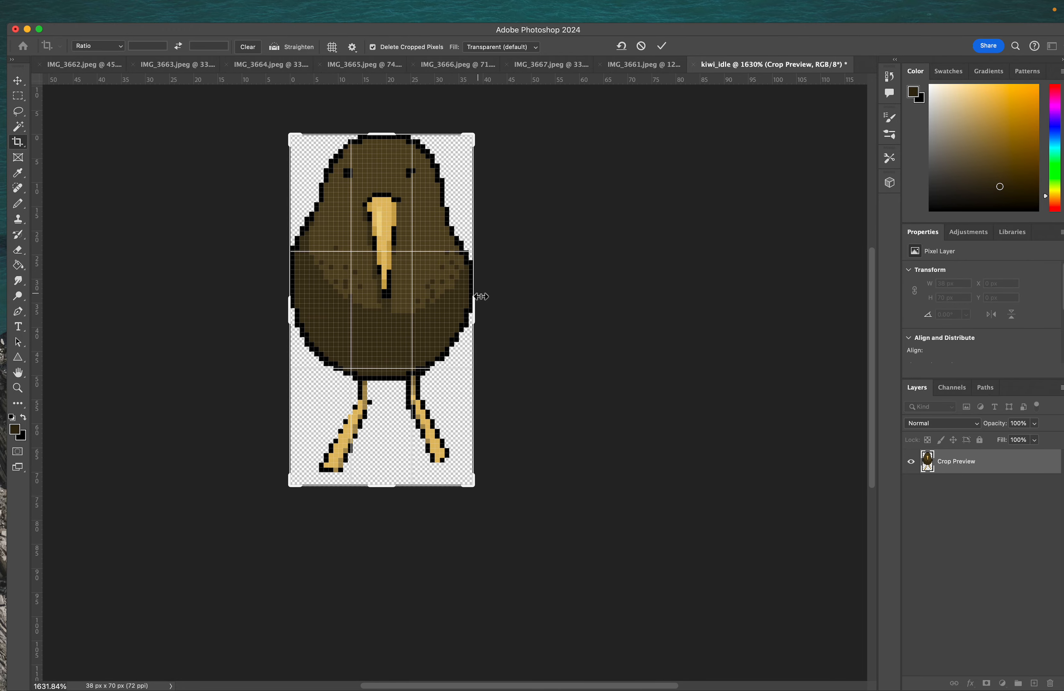
mouse_move(482, 292)
left_mouse_down()
mouse_move(491, 298)
mouse_move(471, 298)
left_mouse_up()
left_click_drag(383, 135, 384, 127)
left_click_drag(287, 306, 280, 304)
key("Return")
scroll(319, 325, "up", 3)
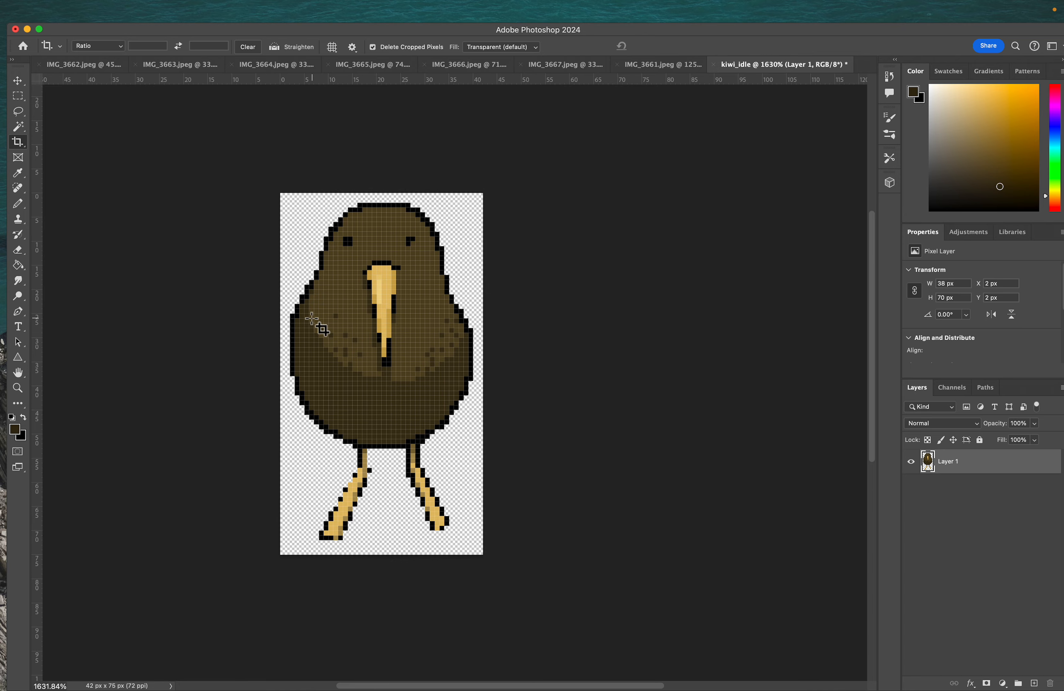
scroll(313, 319, "left", 2)
scroll(314, 321, "up", 5)
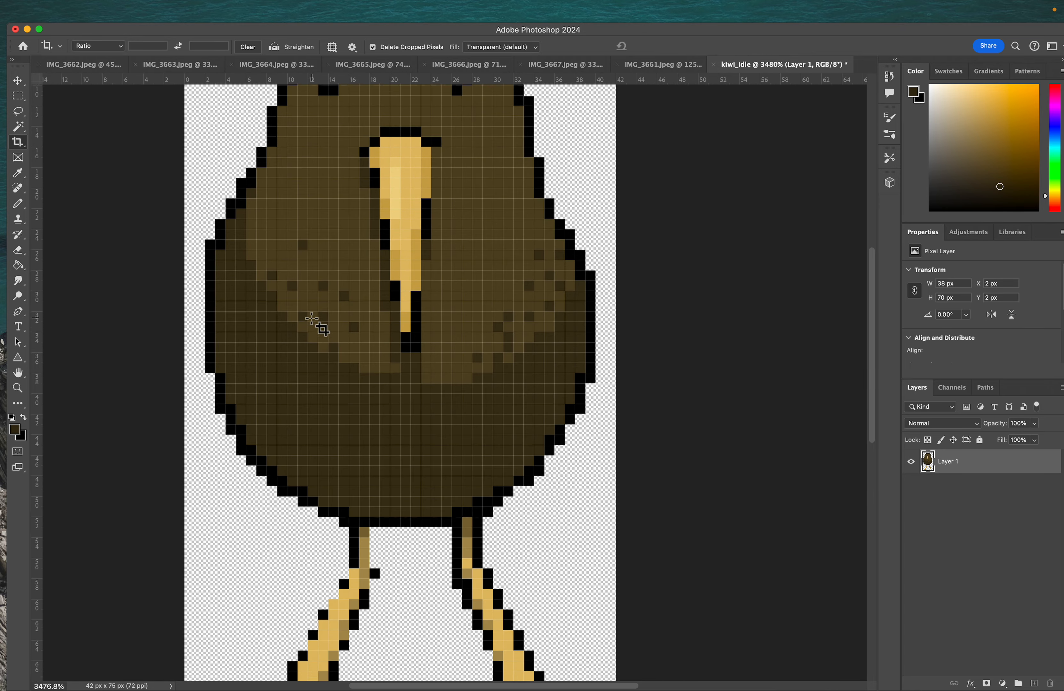
- Fill in the missing lower outer pixel of the eye on the canvas's right in black with a 1 px Pencil
scroll(316, 323, "up", 3)
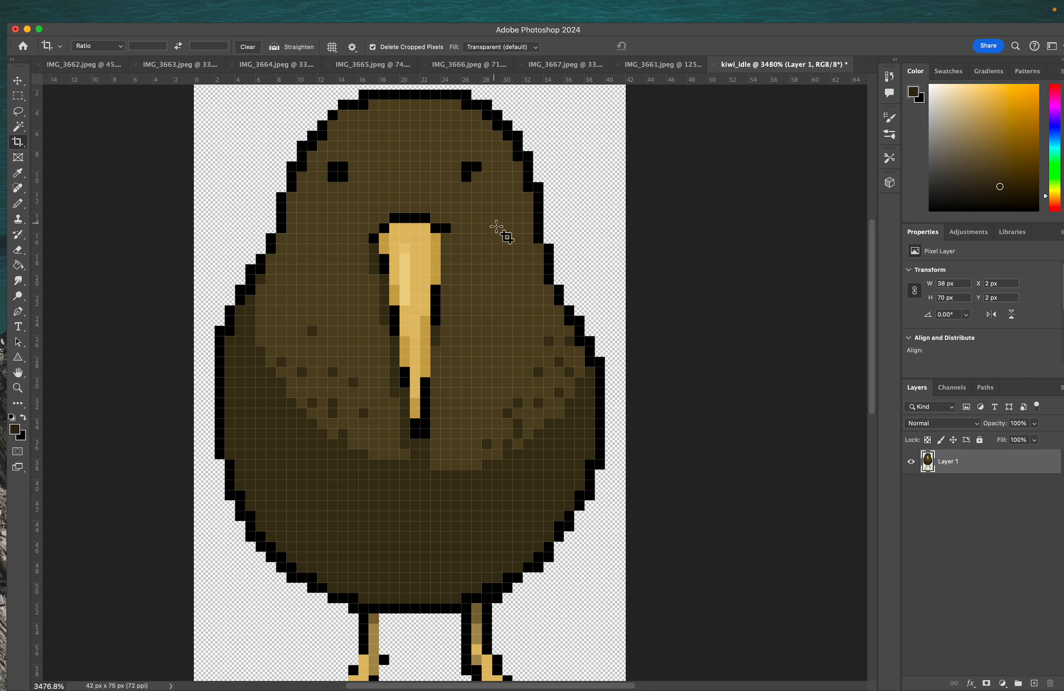
key("b")
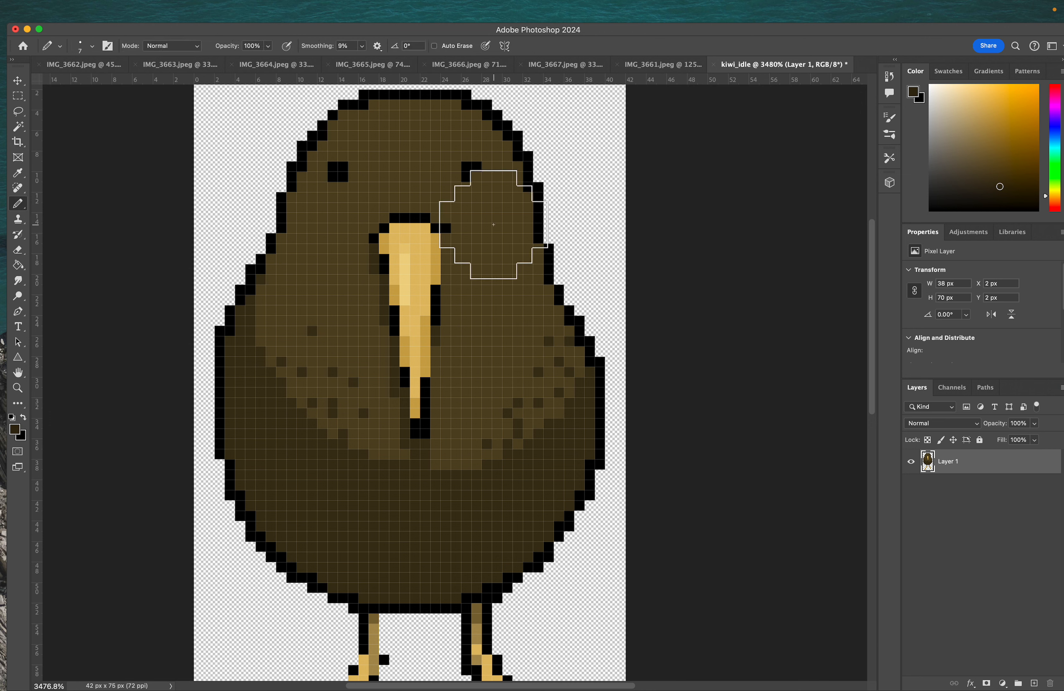
left_click(92, 46)
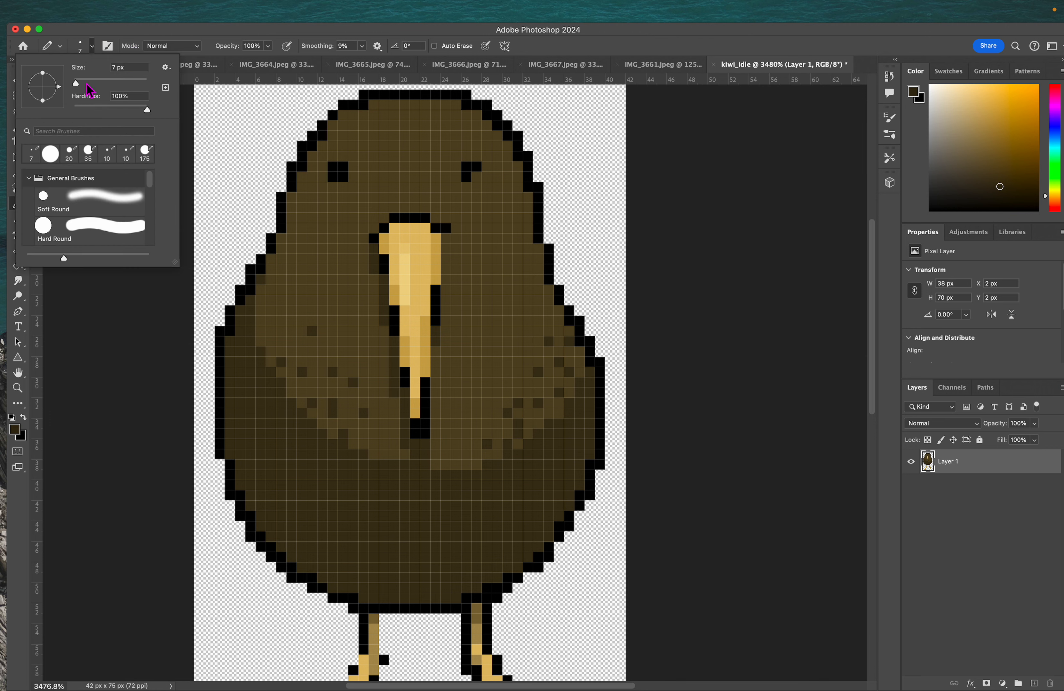
left_click_drag(85, 84, 72, 83)
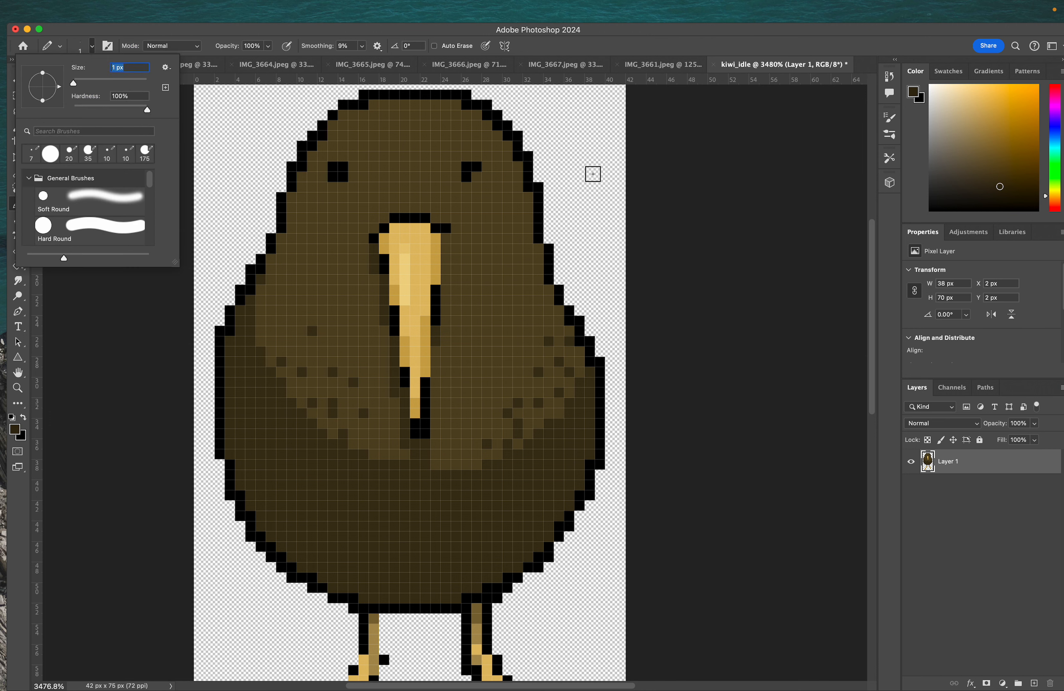
left_click(679, 188)
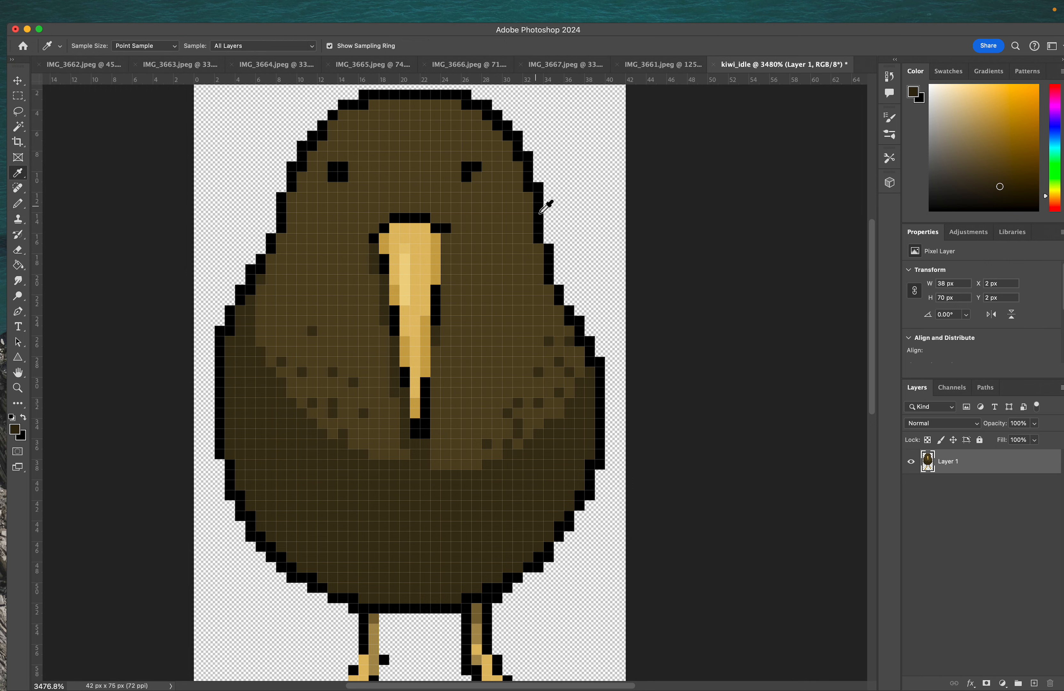
left_click(544, 208, "alt")
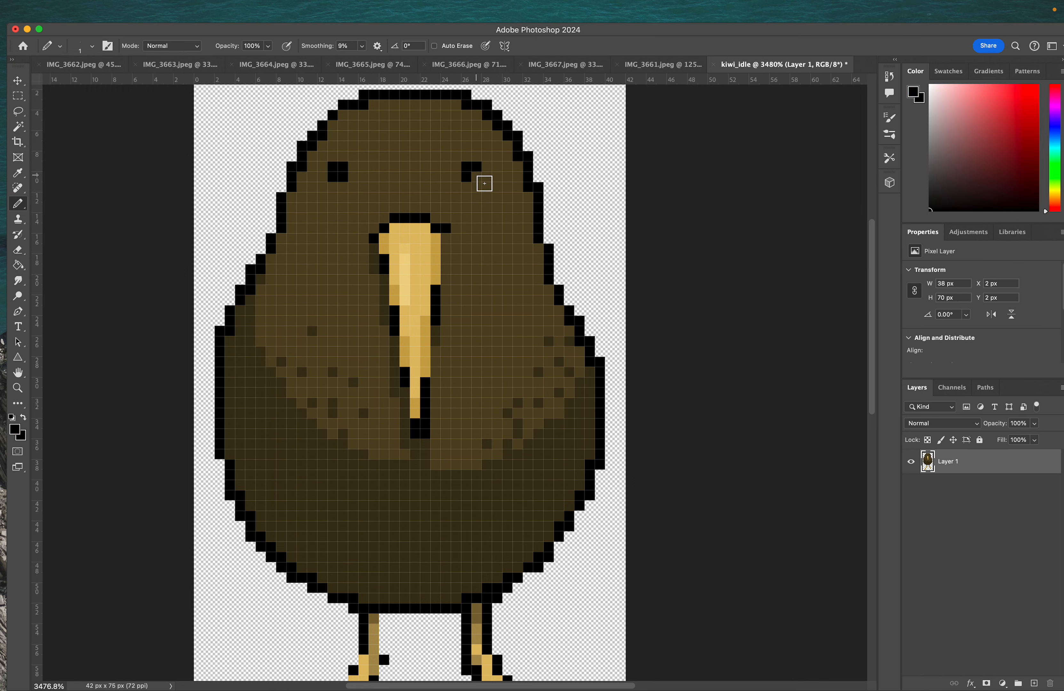
left_click(477, 177)
scroll(436, 294, "down", 2)
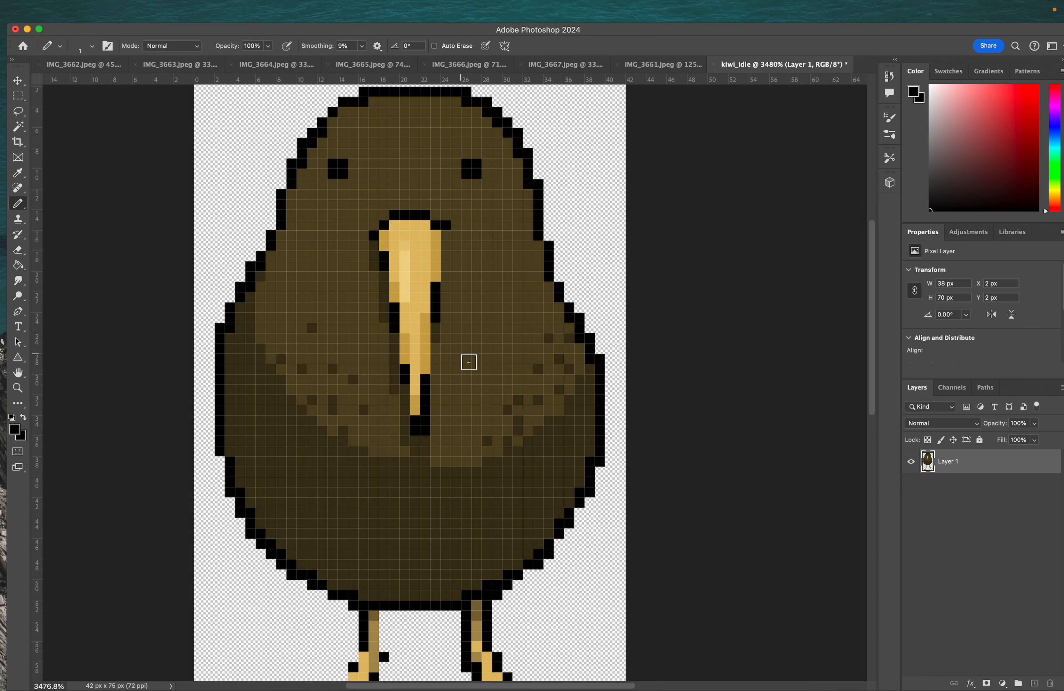
scroll(463, 355, "down", 5)
scroll(460, 353, "up", 2)
scroll(461, 354, "right", 2)
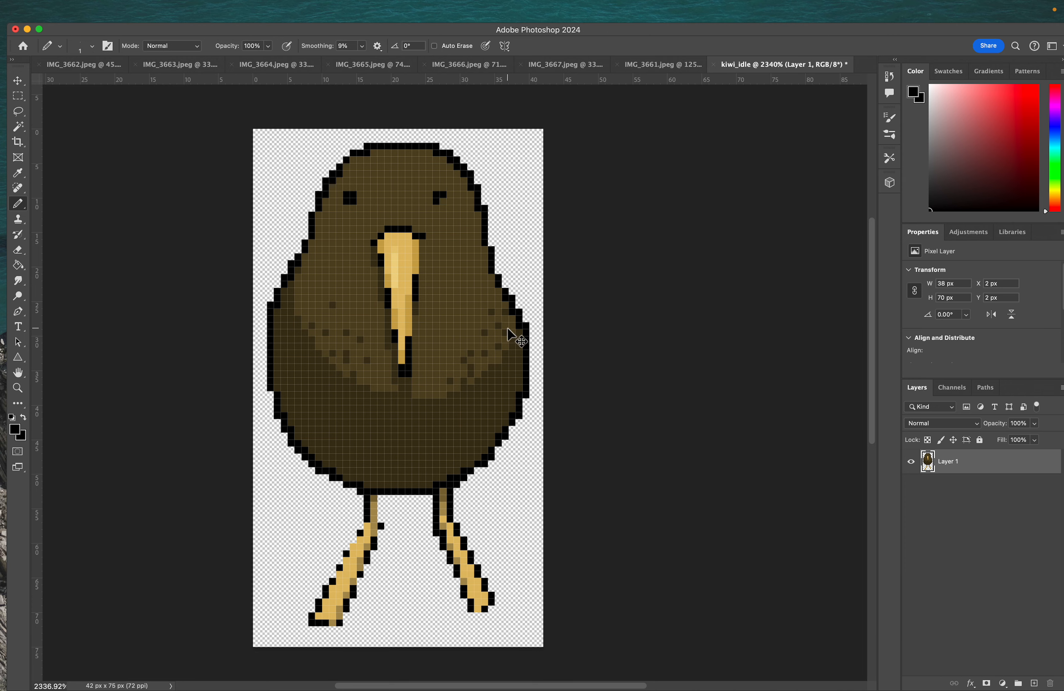
- Undo the edits back to the full-size kiwi before its four layers were merged
key("super+z")
key("super+z")
key("super+z")
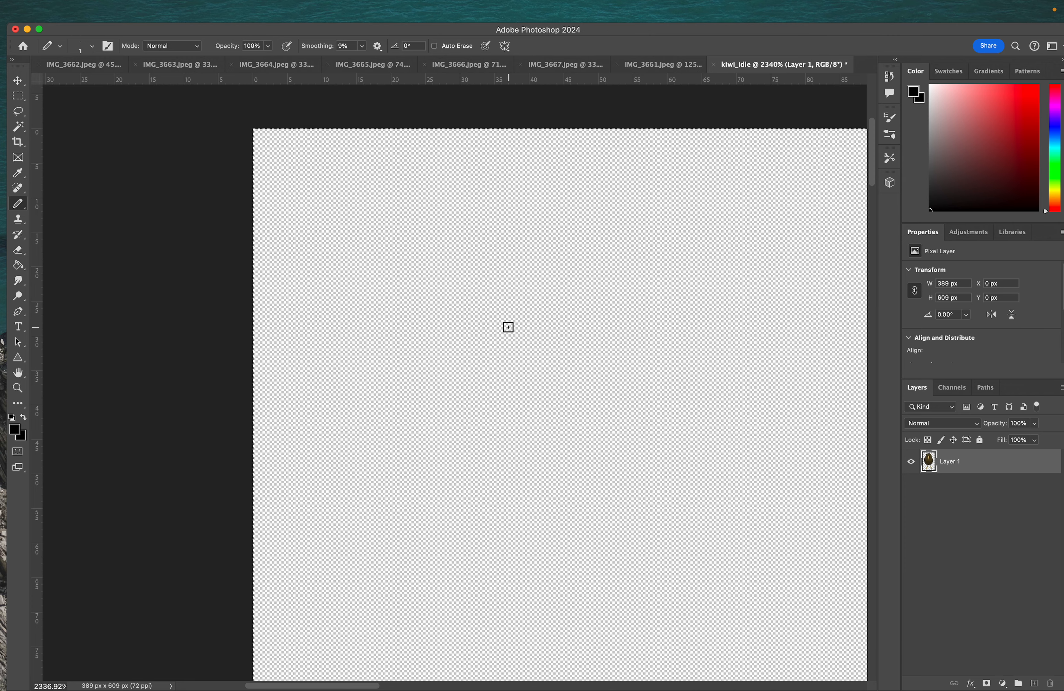
scroll(507, 325, "down", 10)
scroll(508, 327, "down", 10)
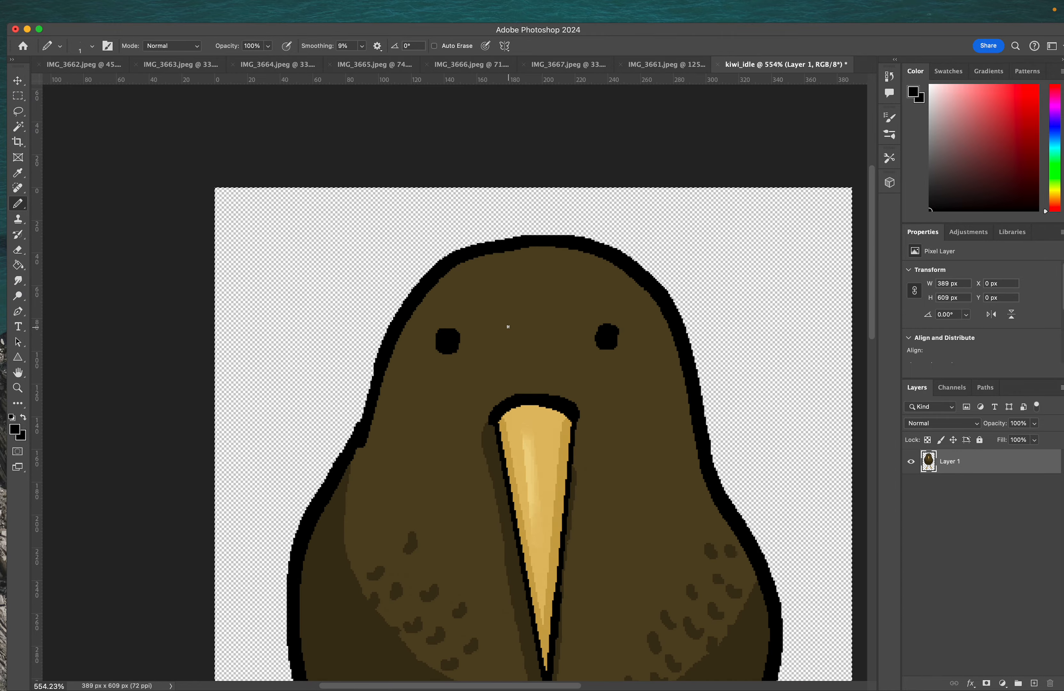
key("super+z")
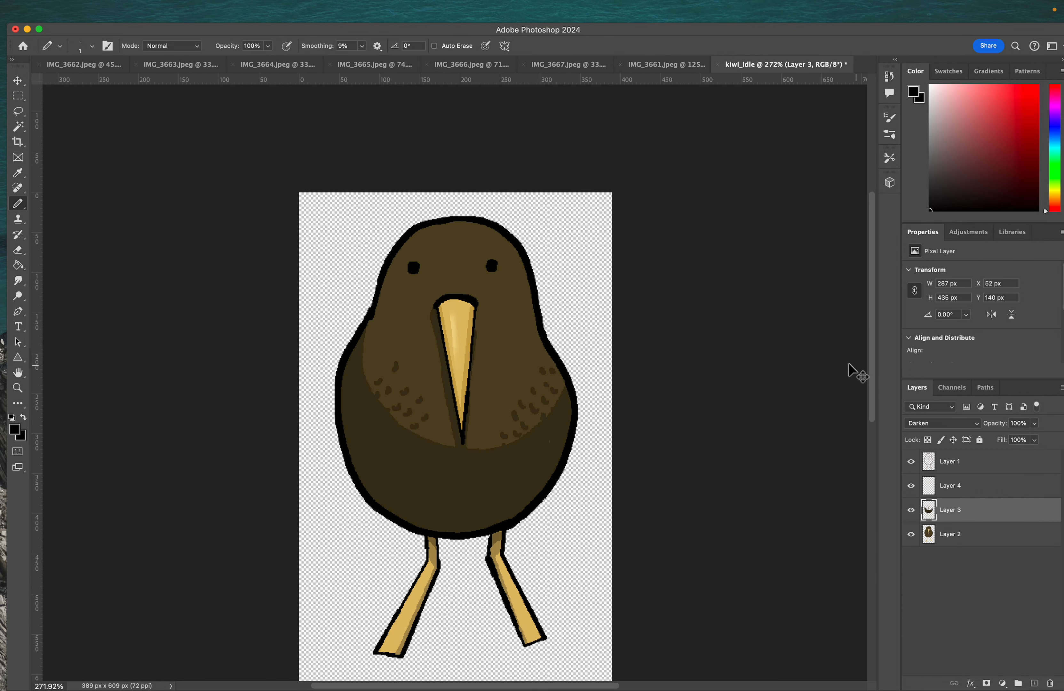
- Hide Layers 4, 3 and 2 and select the canvas area around the outline on Layer 1
left_click_drag(912, 496, 911, 535)
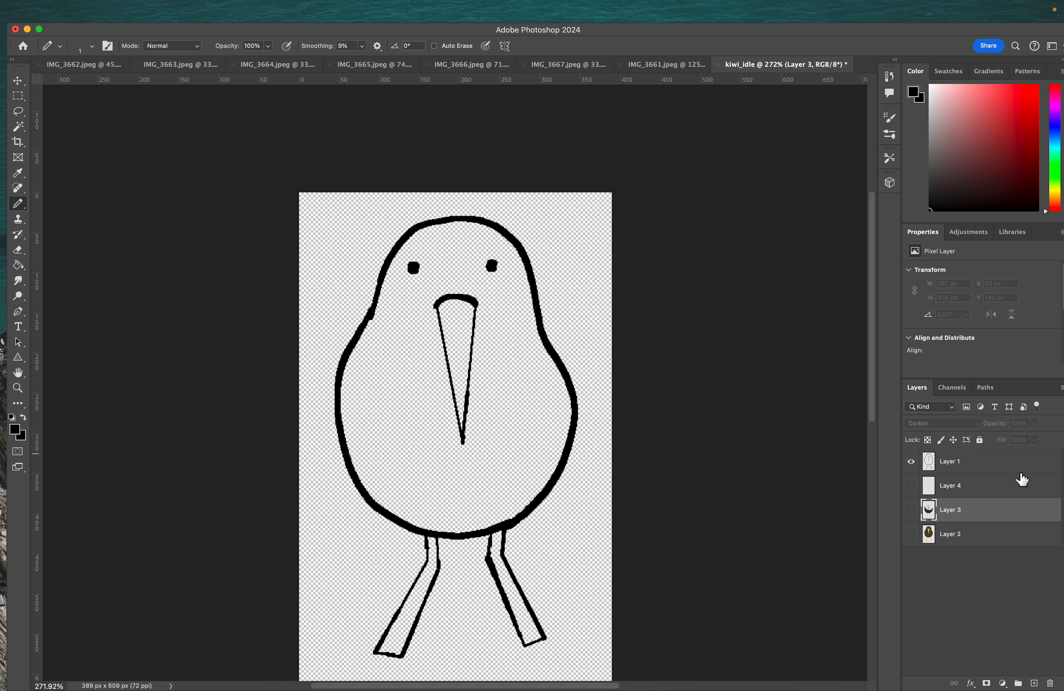
left_click(997, 468)
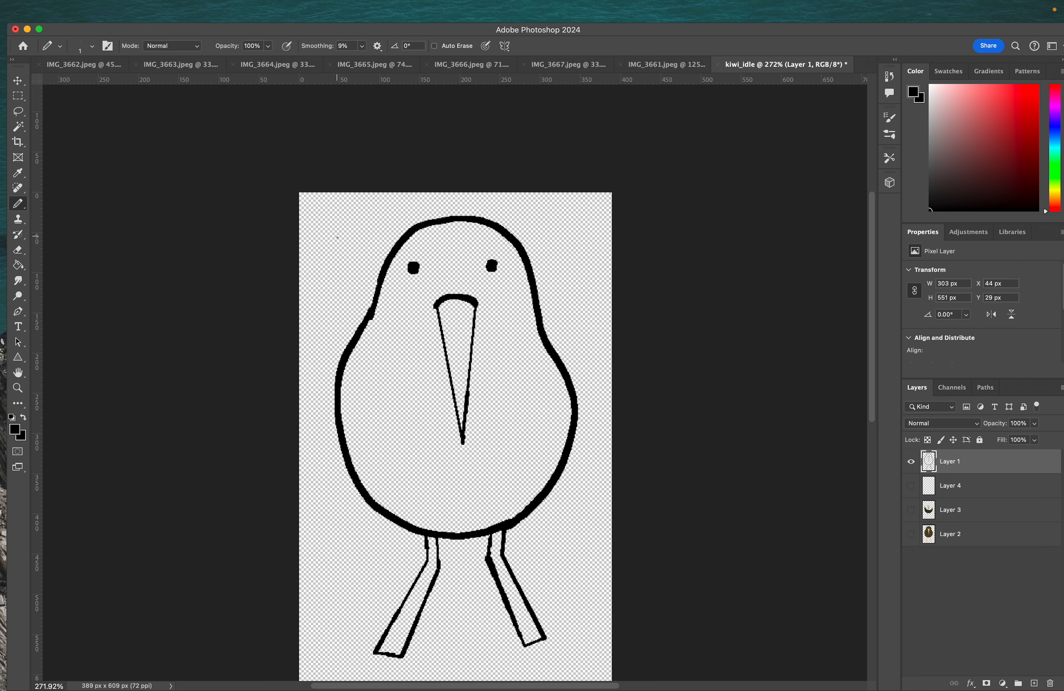
key("w")
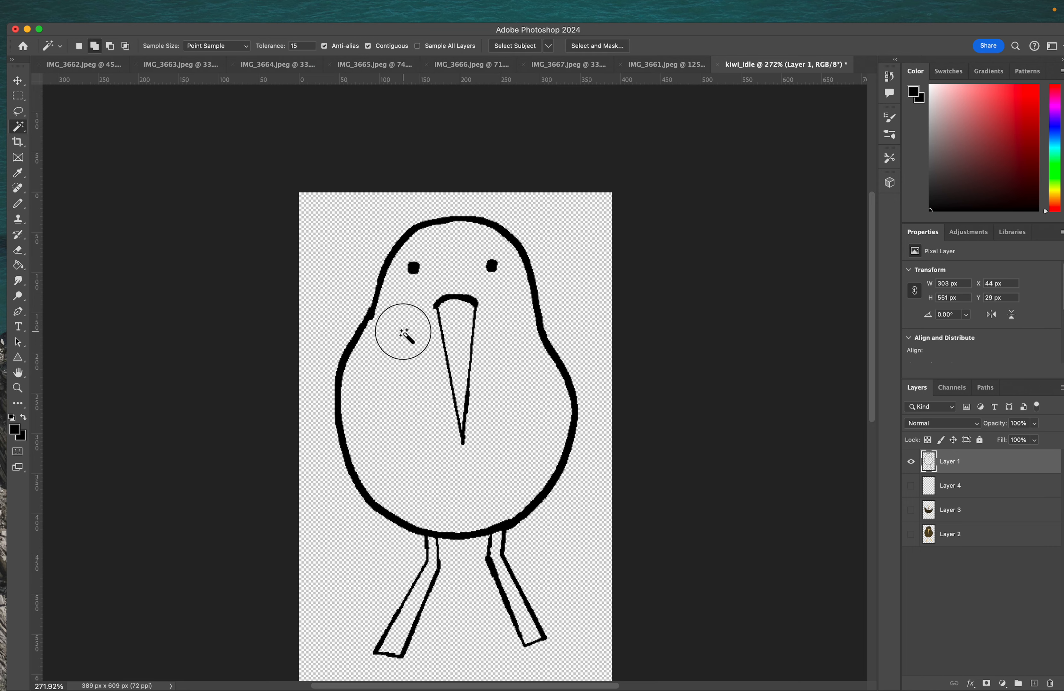
key("m")
scroll(473, 288, "down", 5)
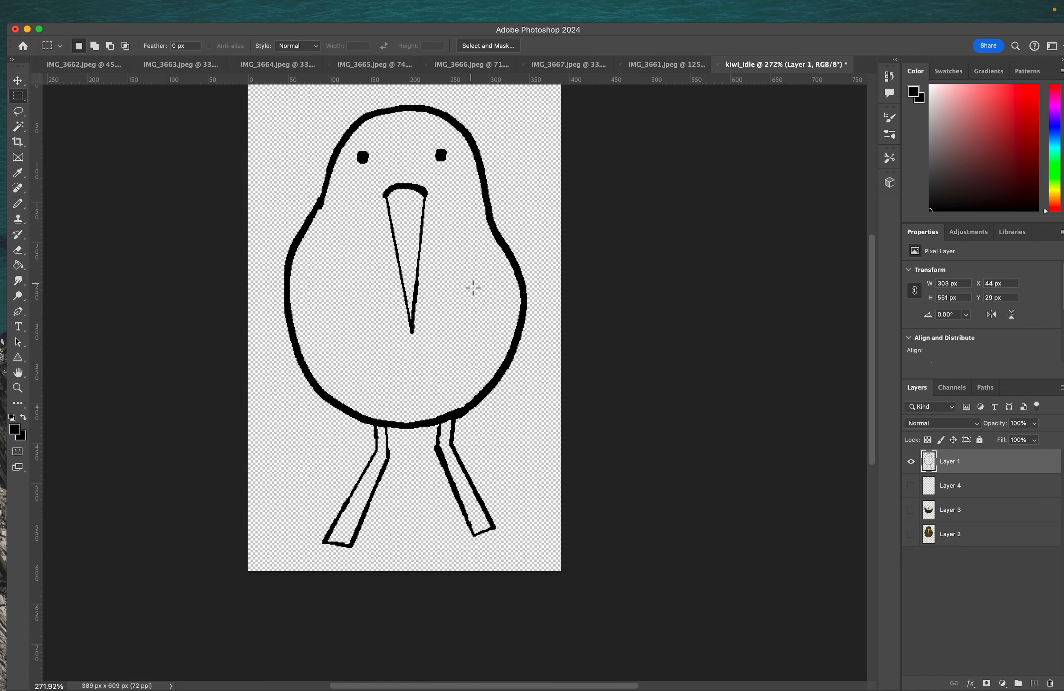
left_click_drag(293, 175, 552, 521)
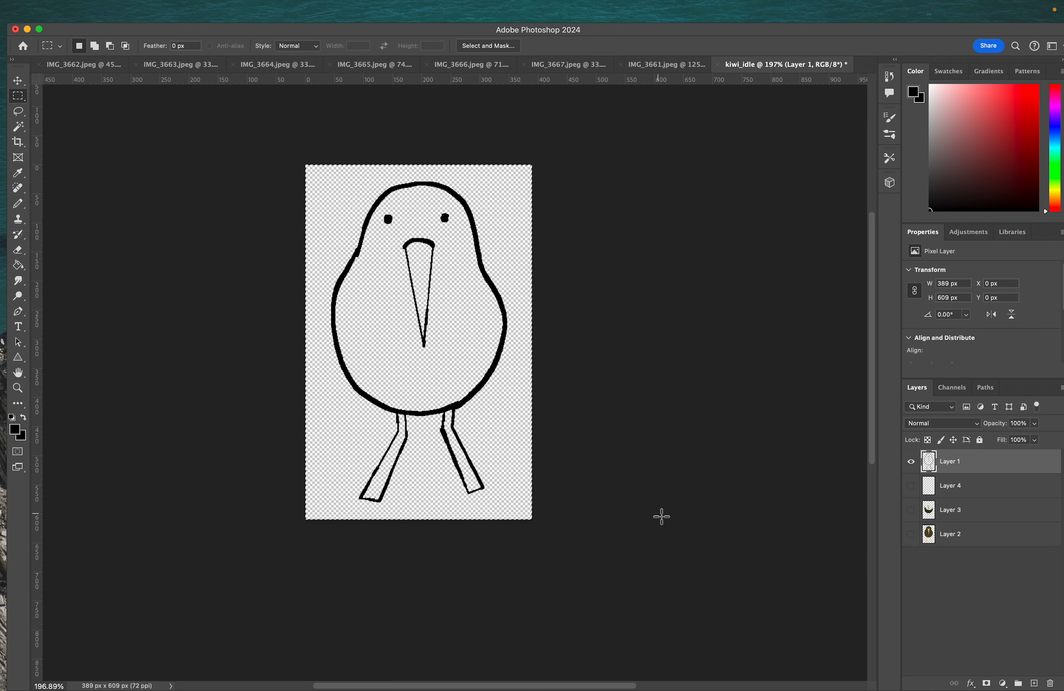
- Try scaling the Layer 1 outline down towards the canvas's upper-left corner and cropping the canvas around it to 46 × 85 px
key("super+t")
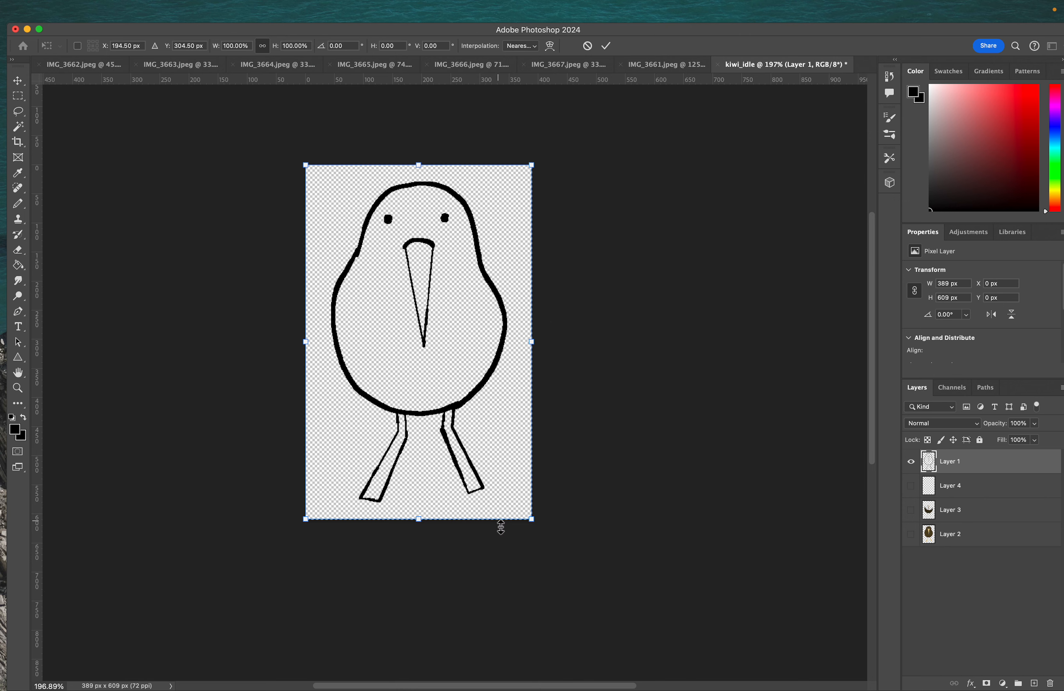
left_click_drag(533, 523, 341, 222)
key("Return")
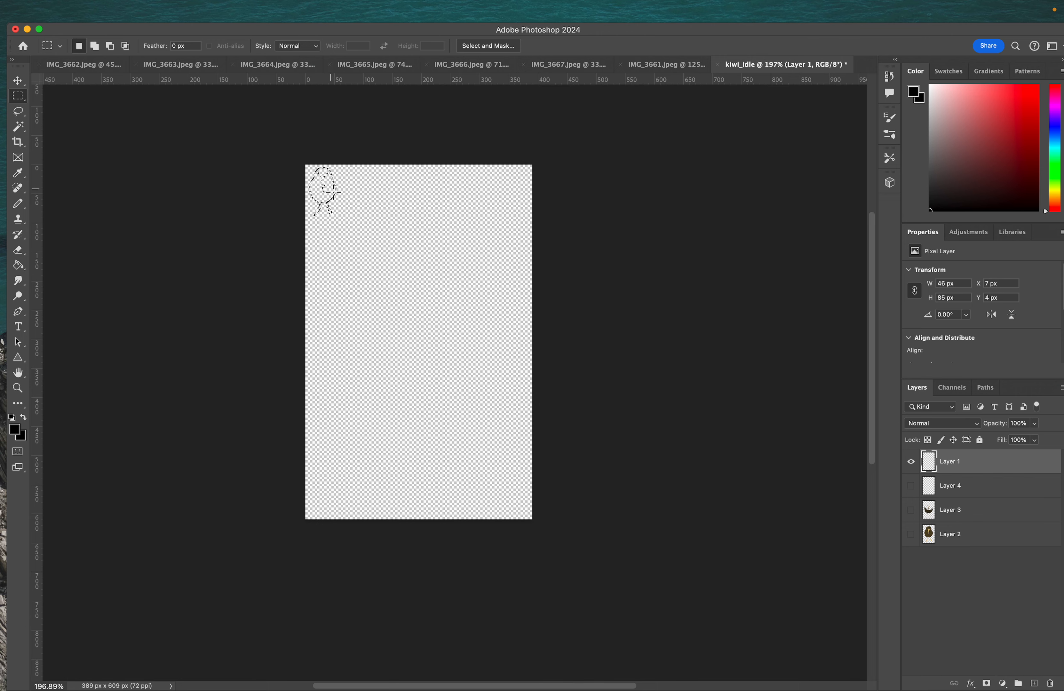
key("c")
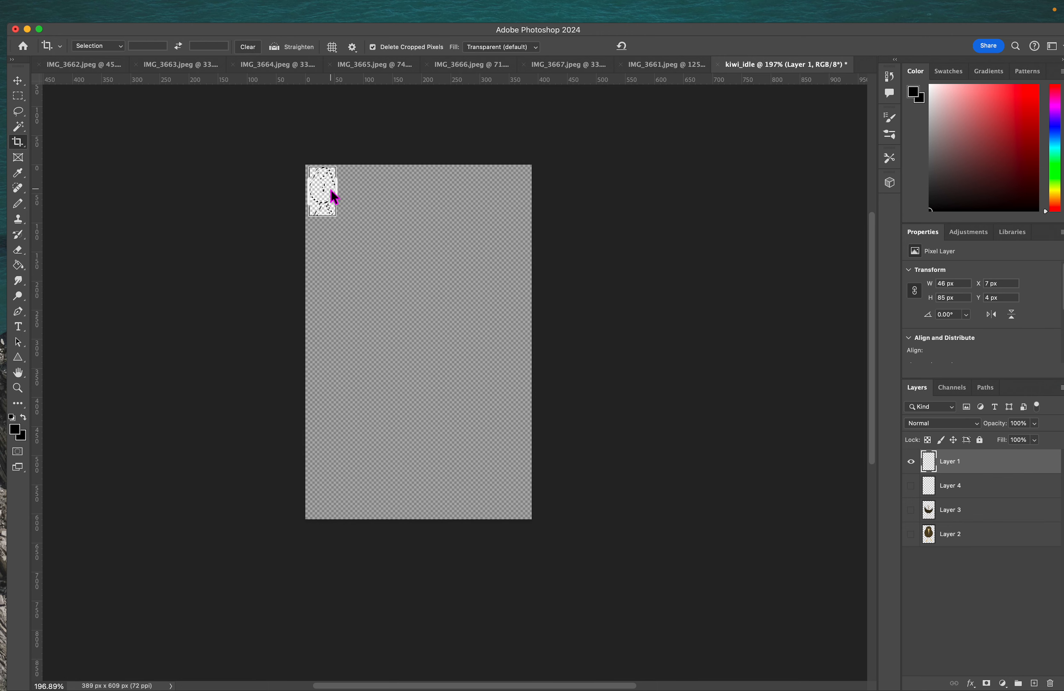
key("Return")
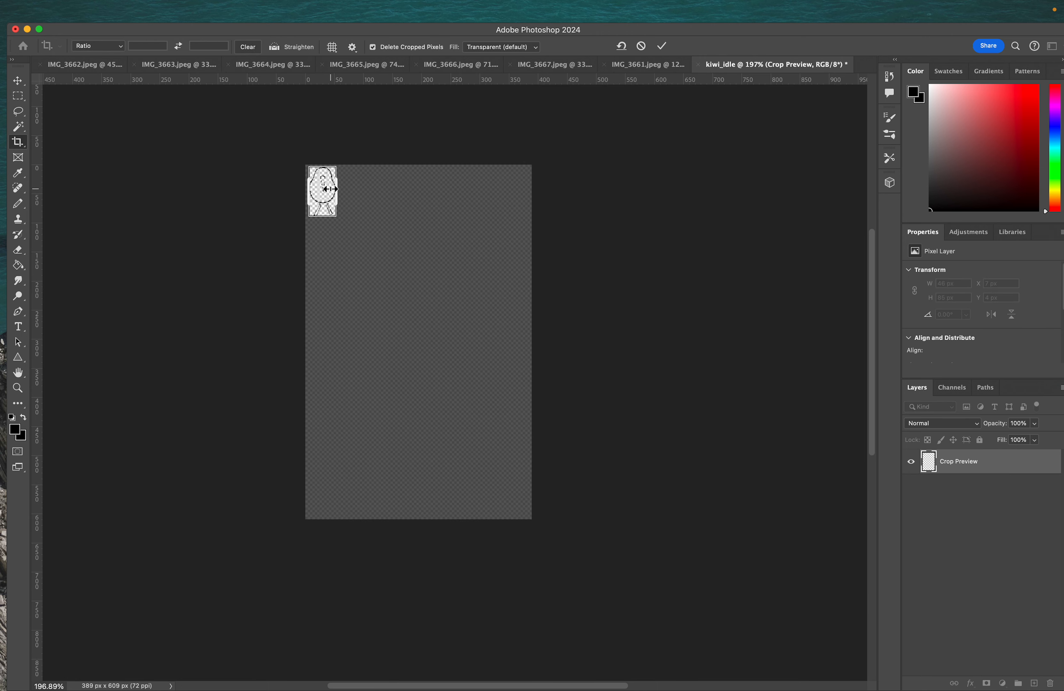
scroll(332, 193, "up", 6)
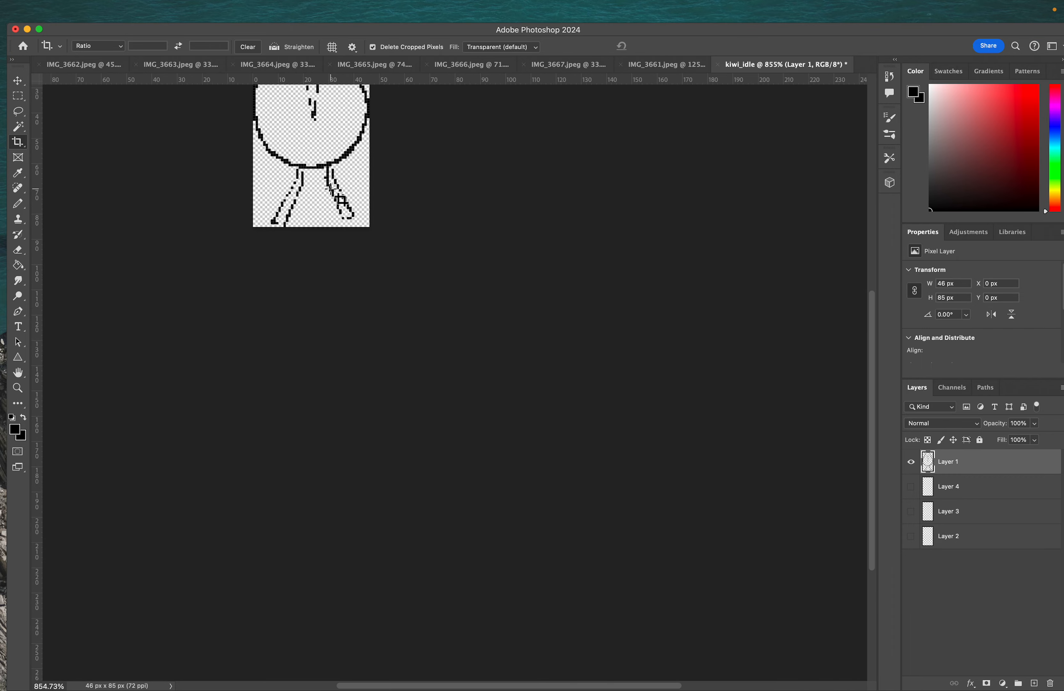
scroll(332, 191, "up", 5)
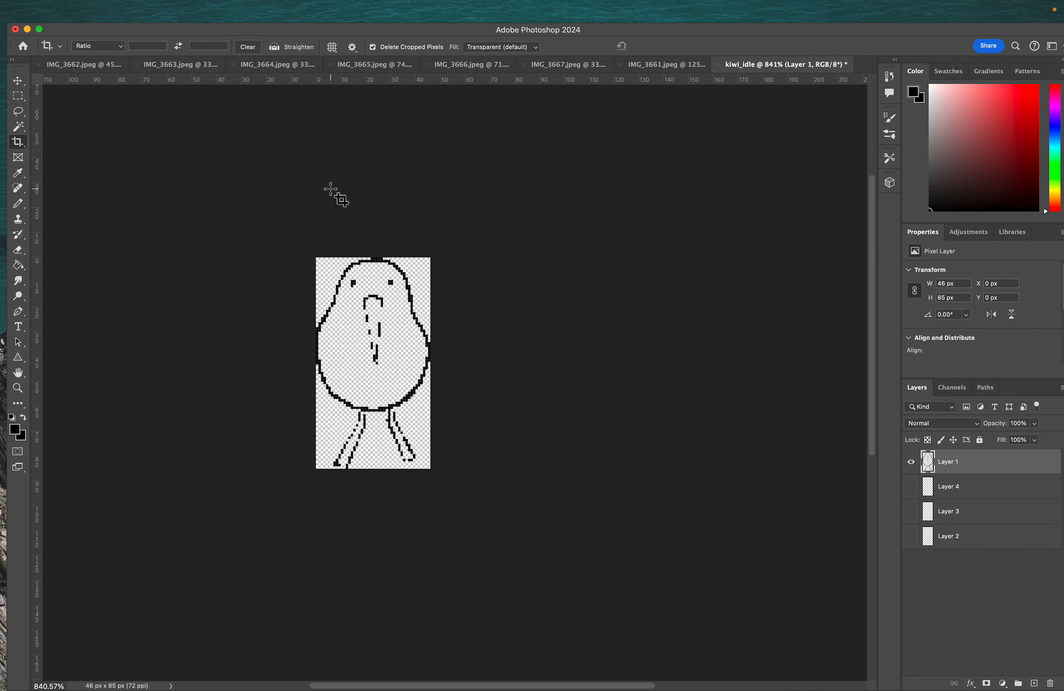
- Undo the outline's crop and scaling and show Layers 4, 3 and 2 again
key("super+z")
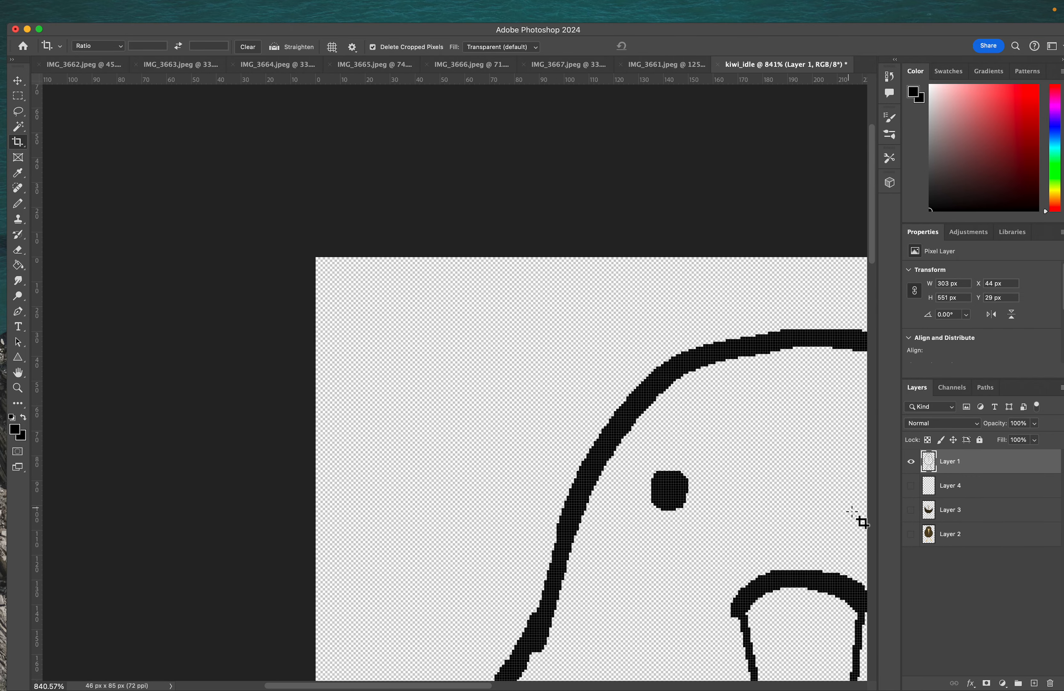
left_click_drag(916, 485, 911, 534)
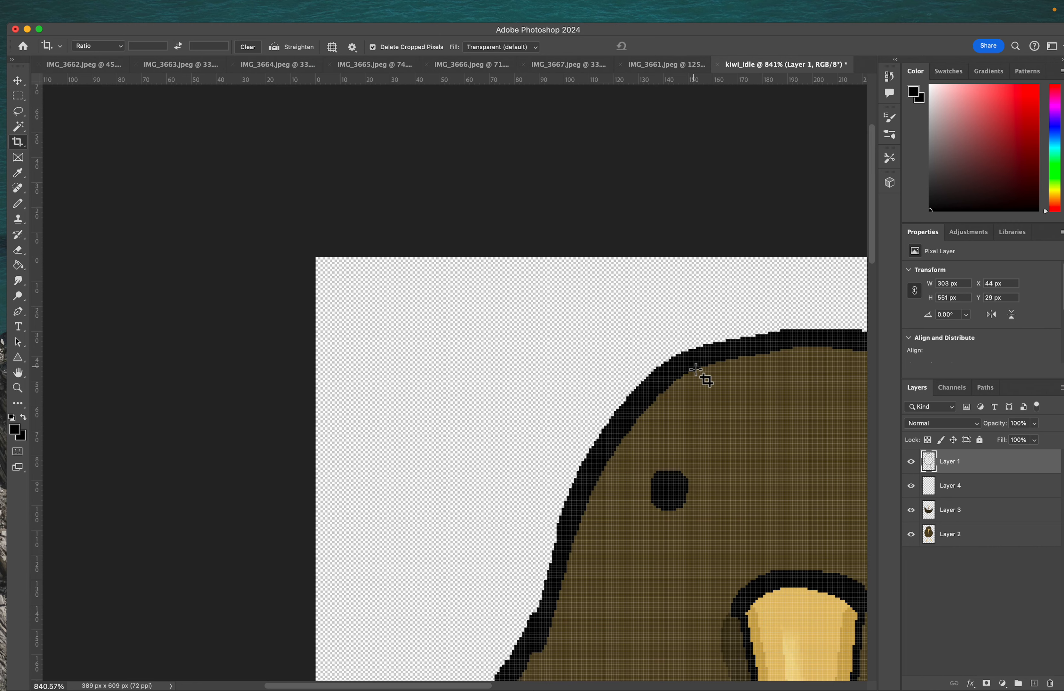
scroll(696, 370, "down", 2)
scroll(694, 369, "down", 4)
scroll(698, 373, "down", 6)
scroll(698, 373, "right", 6)
scroll(686, 377, "down", 4)
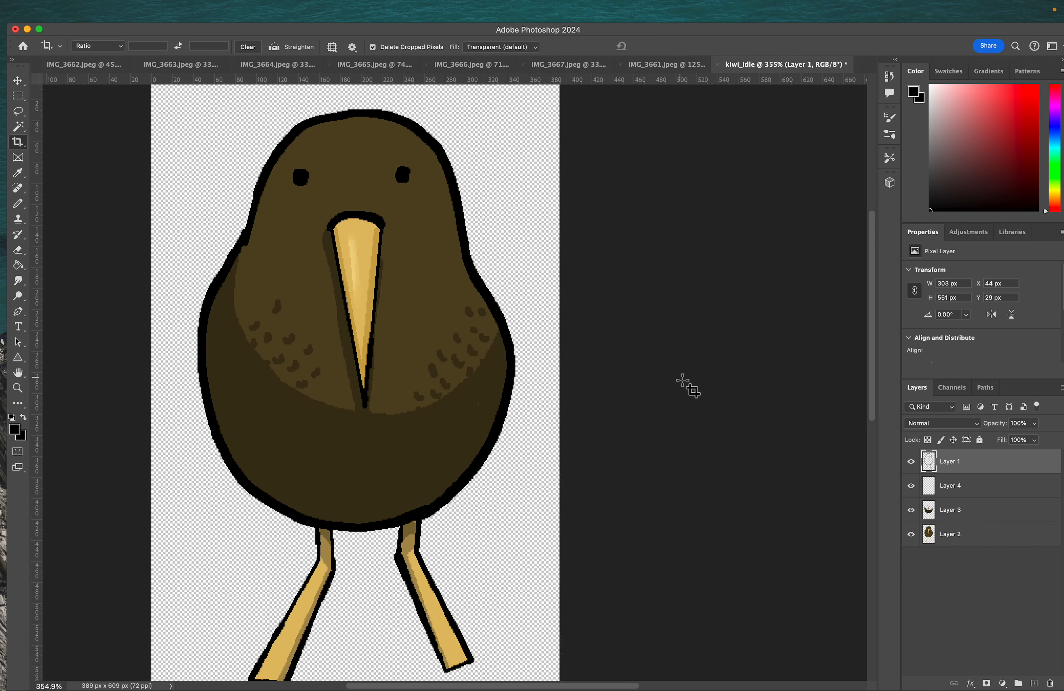
scroll(687, 384, "down", 1)
key("w")
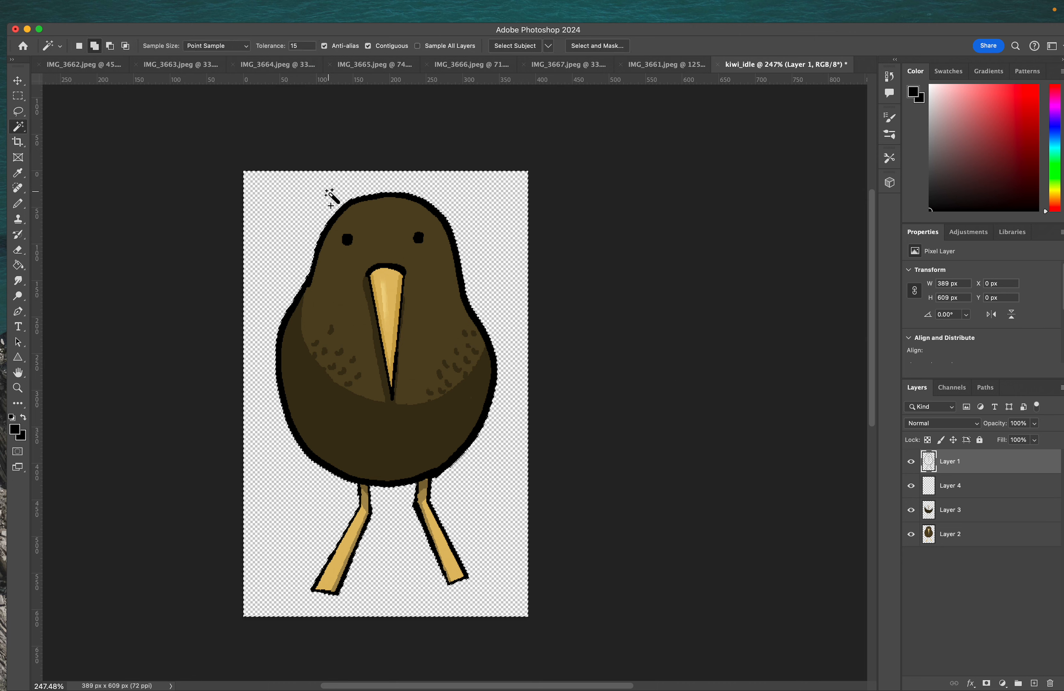
key("m")
left_click_drag(240, 167, 383, 357)
key("super+t")
key("super+z")
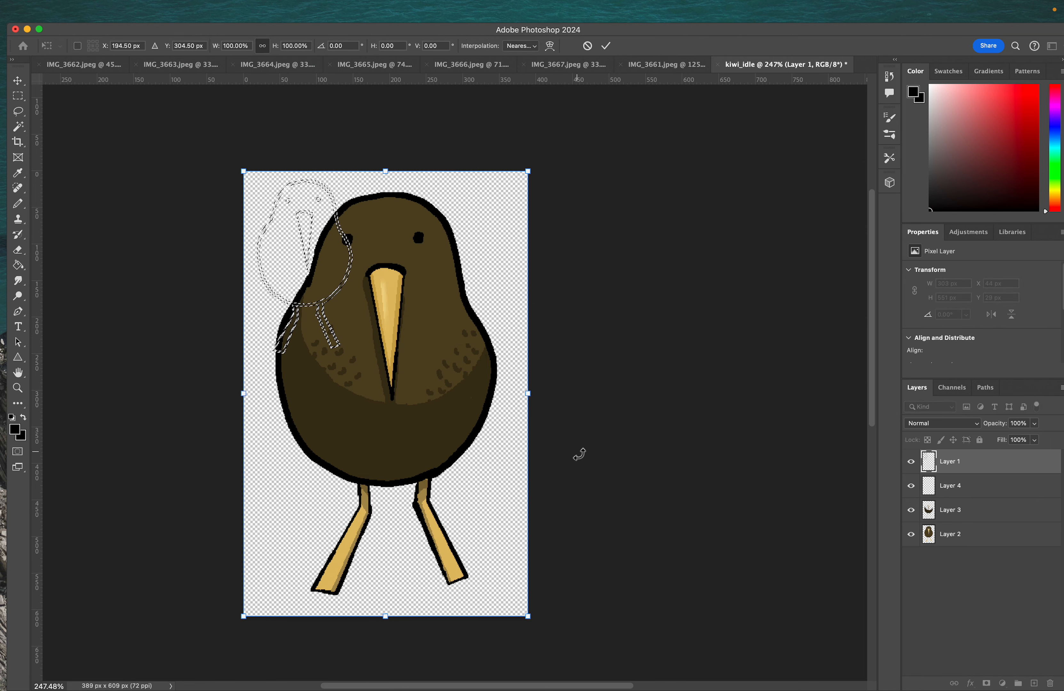
- Scale all four kiwi layers together to 23% near the canvas's upper-left corner, using Nearest Neighbor interpolation, and deselect the layers
left_click(997, 541, "shift")
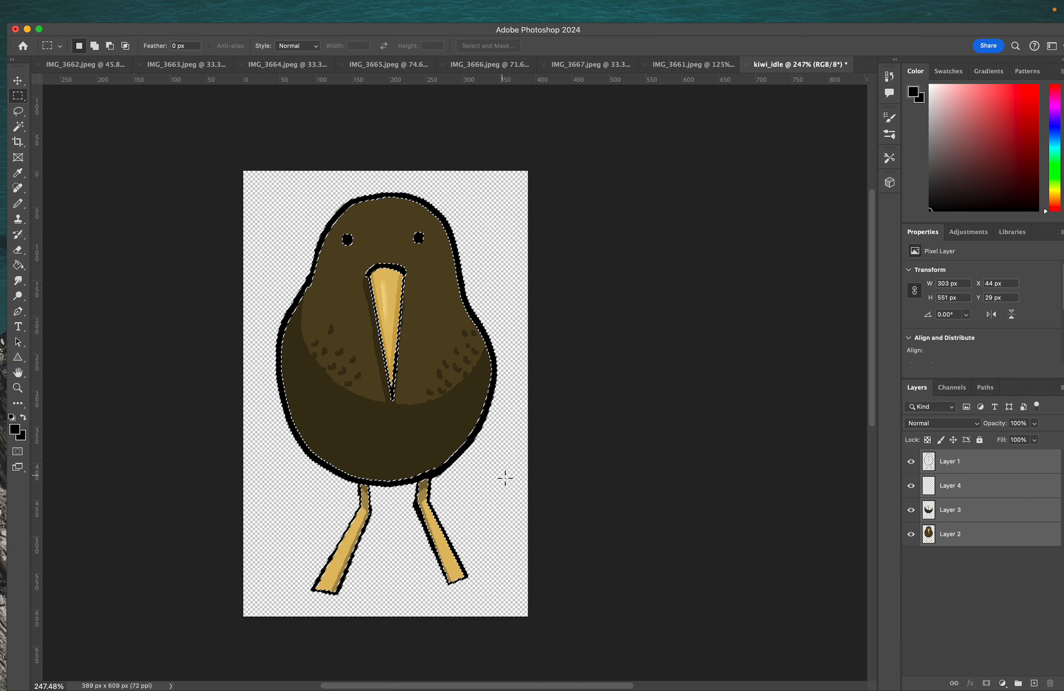
key("super+d")
left_click_drag(224, 156, 583, 686)
key("super+t")
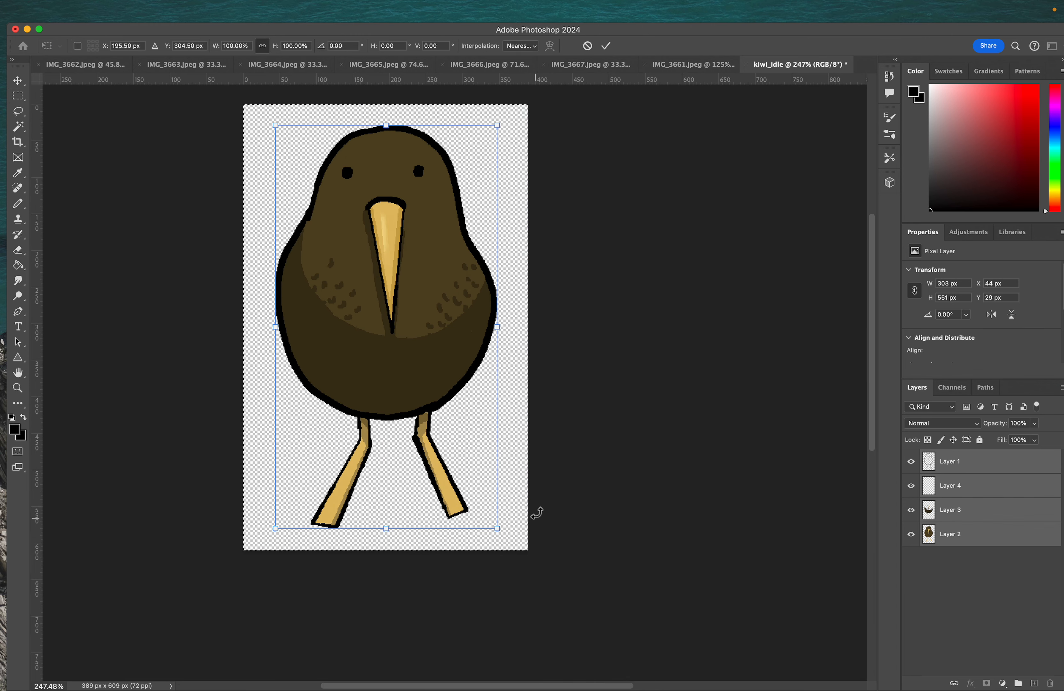
left_click_drag(502, 526, 323, 212)
left_click_drag(317, 170, 289, 149)
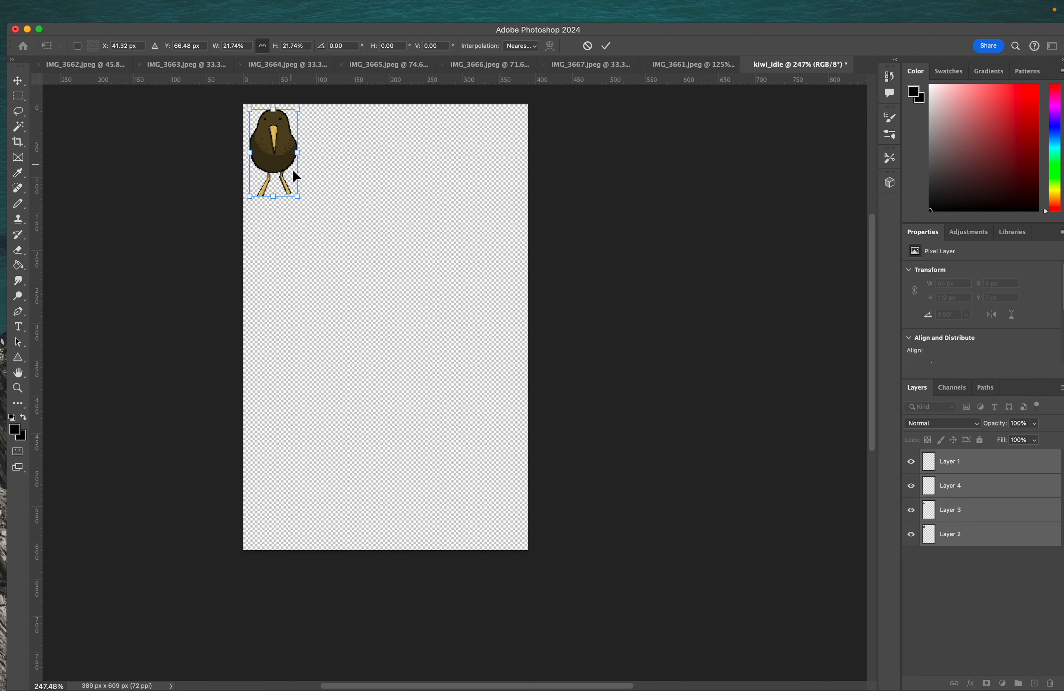
left_click_drag(297, 198, 302, 203)
left_click_drag(300, 199, 303, 203)
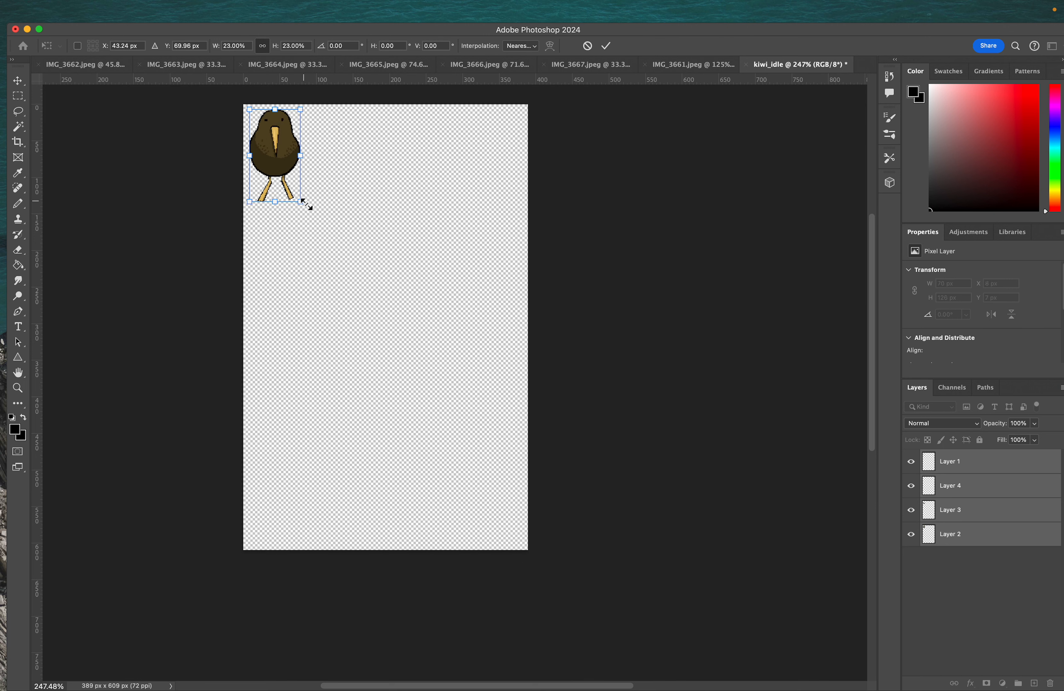
key("m")
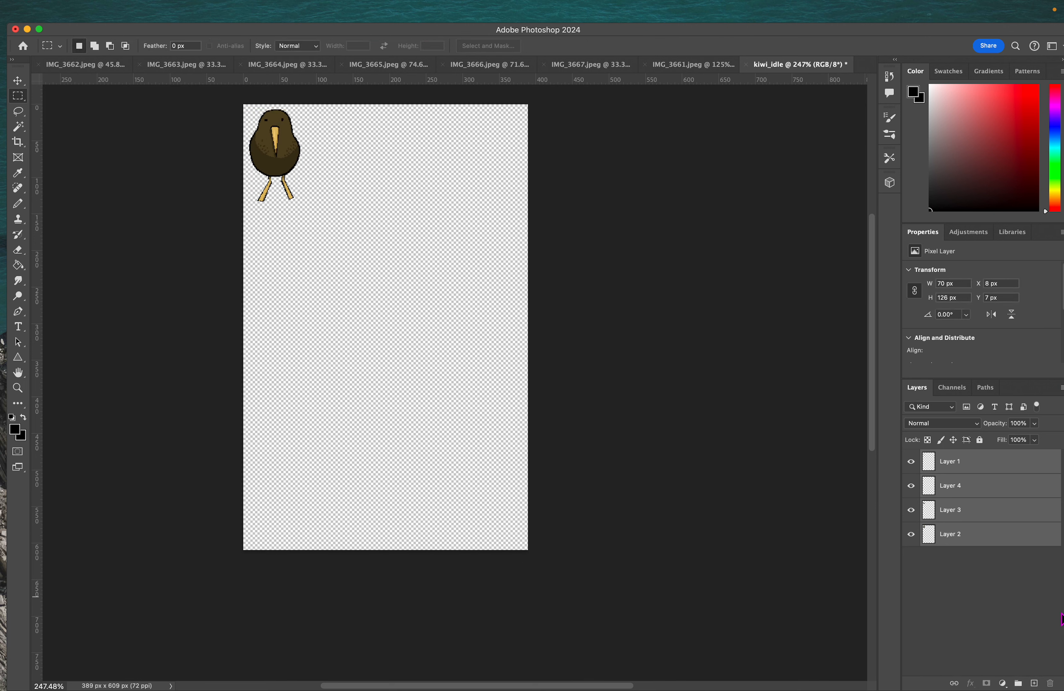
left_click(947, 593)
- Crop the canvas around the shrunken kiwi to 88 × 142 px, leaving a transparent margin
key("c")
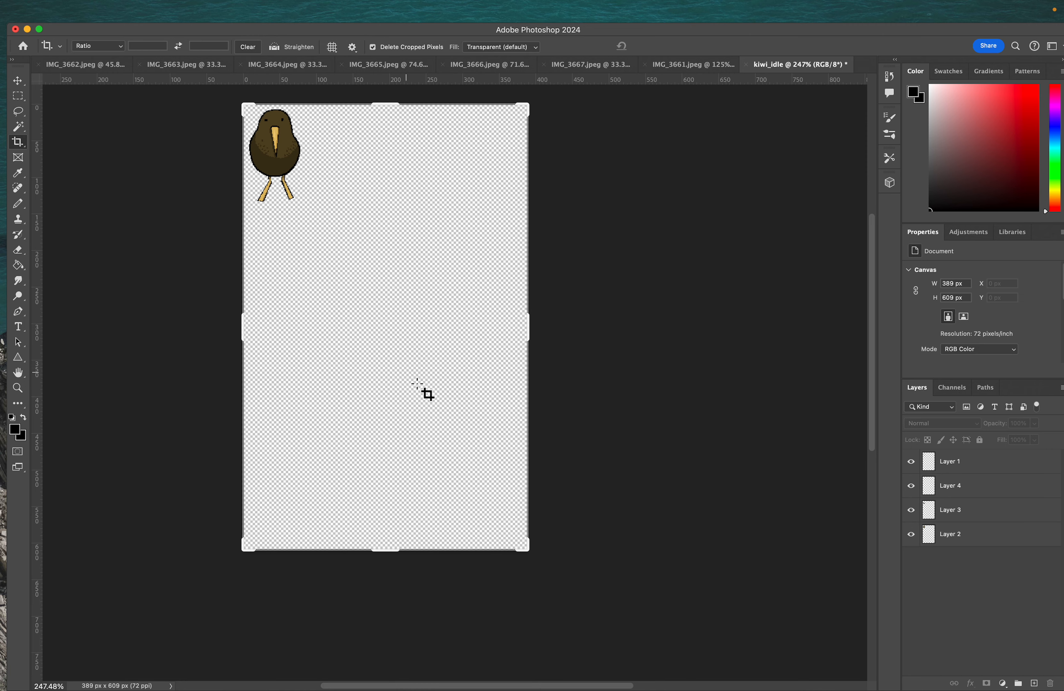
left_click(526, 547)
left_click_drag(528, 550, 418, 380)
key("Return")
scroll(418, 379, "up", 5)
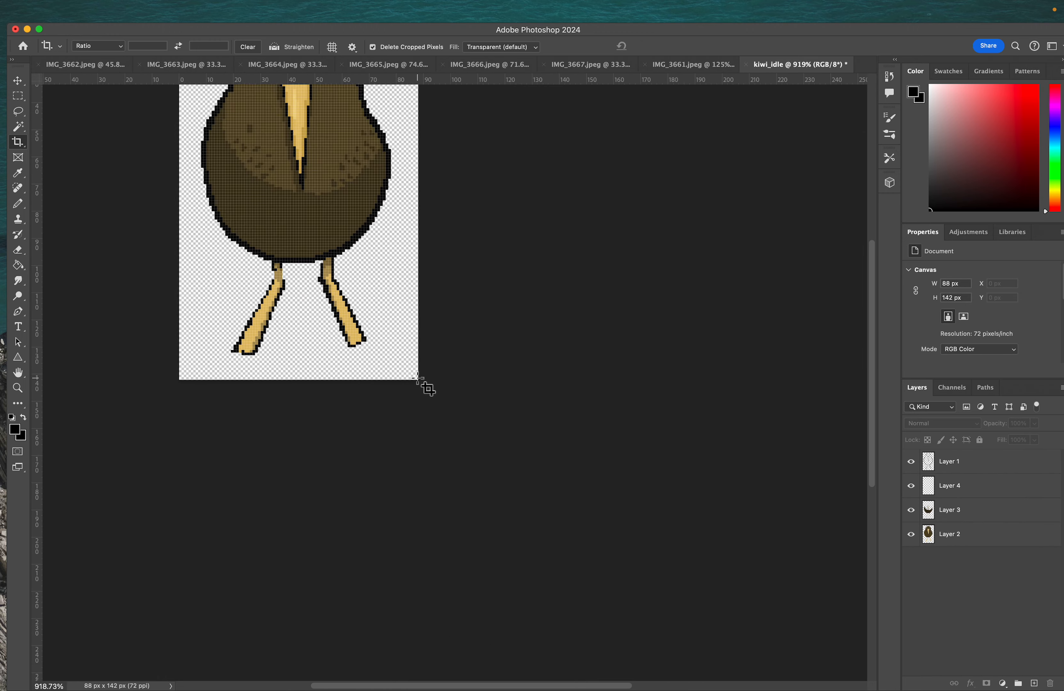
scroll(417, 379, "down", 2)
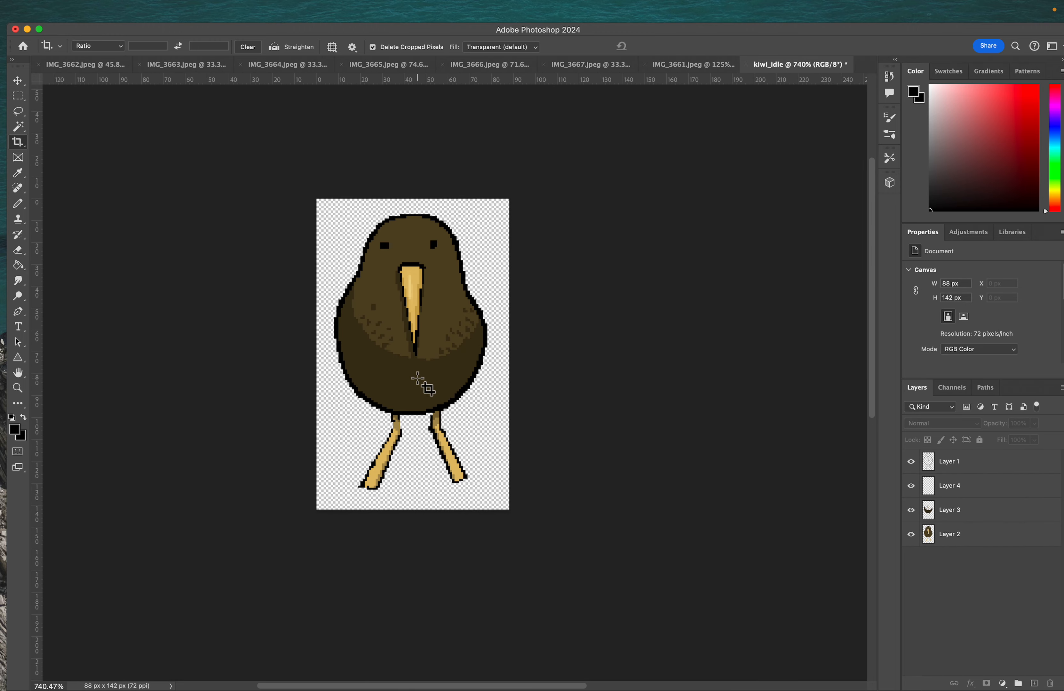
- Merge Layers 4, 3 and 2 into one colour layer beneath the Layer 1 outline
scroll(468, 300, "up", 2)
scroll(468, 299, "up", 1)
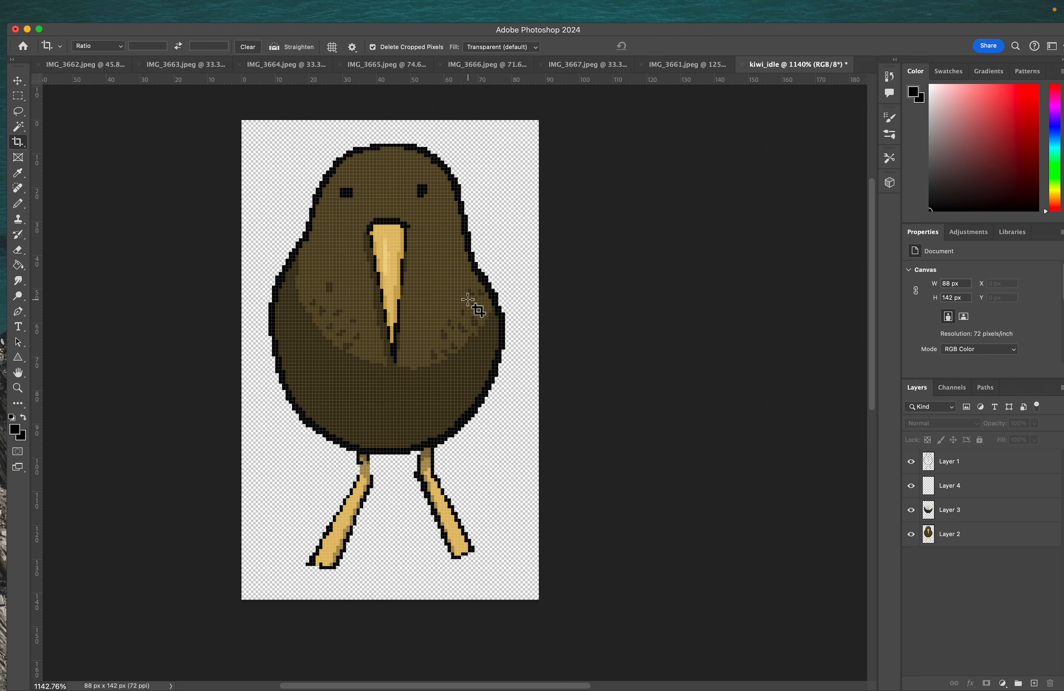
left_click(979, 491)
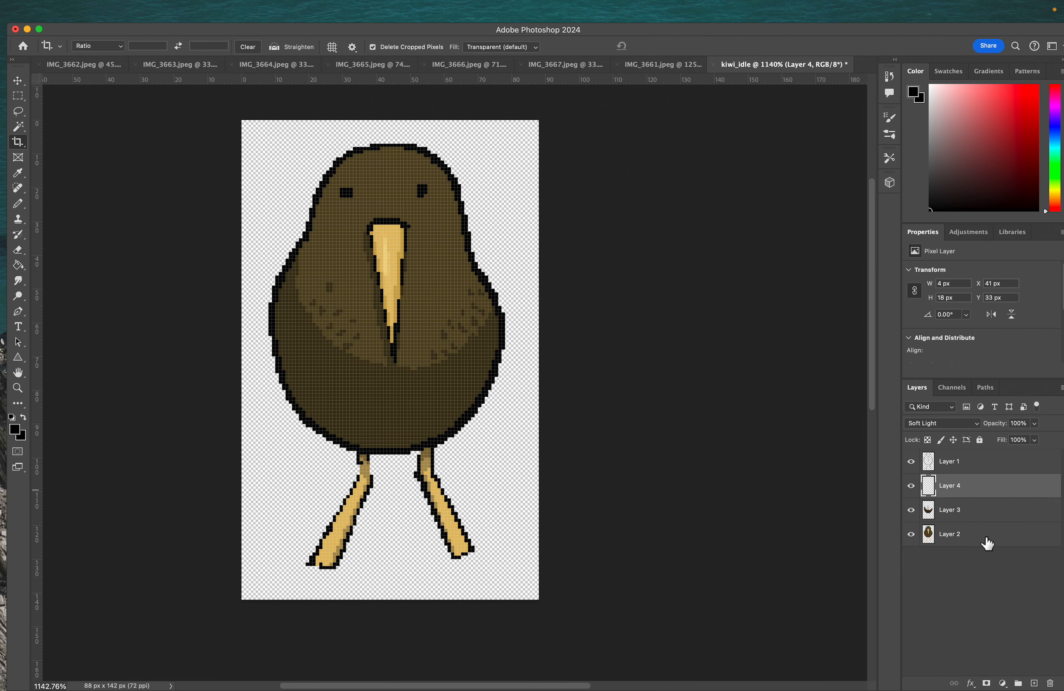
left_click(984, 537, "shift")
mouse_move(308, 9)
left_click(198, 14)
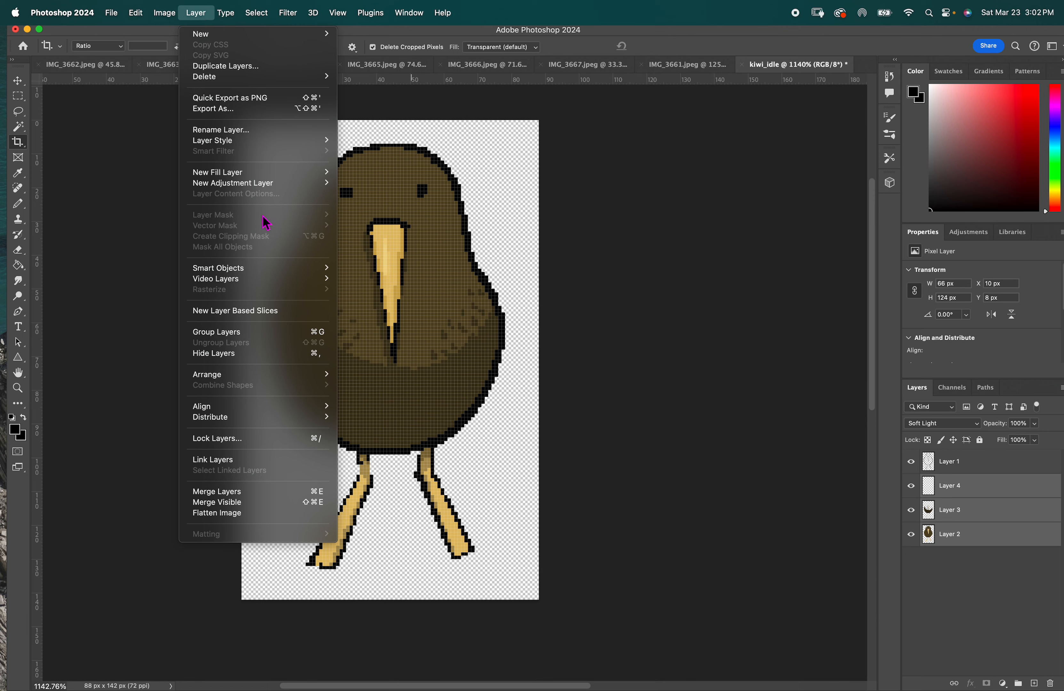
left_click(233, 492)
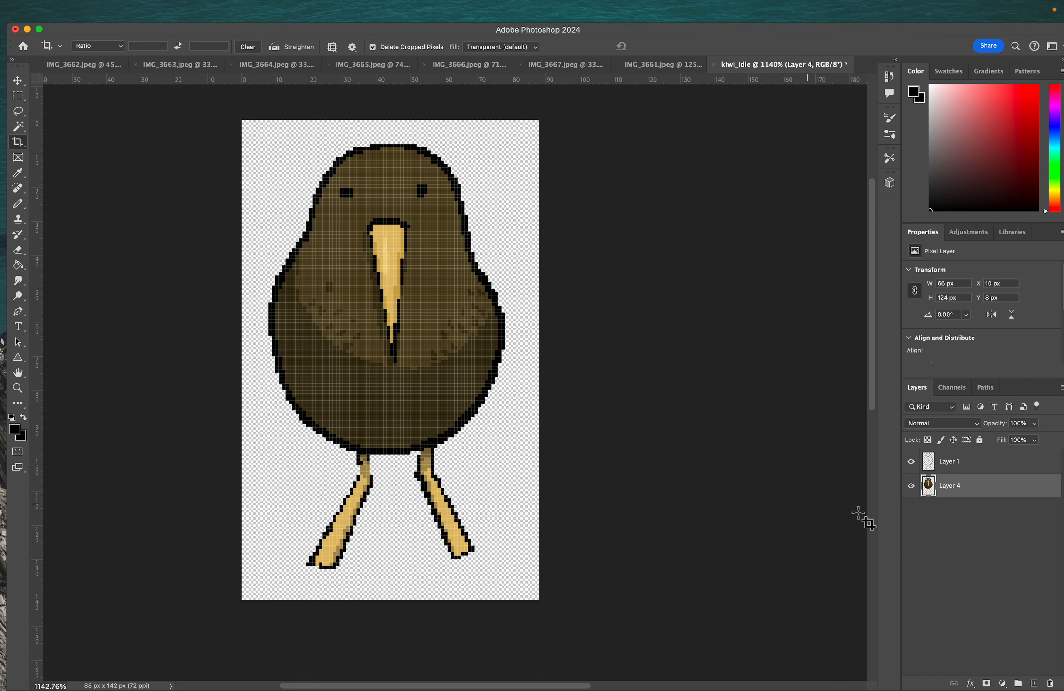
left_click(912, 486)
left_click(912, 486)
- Set the eraser size to 1 px and partly erase the top pixel row of the kiwi's right-hand eye on Layer 1
left_click(984, 465)
key("b")
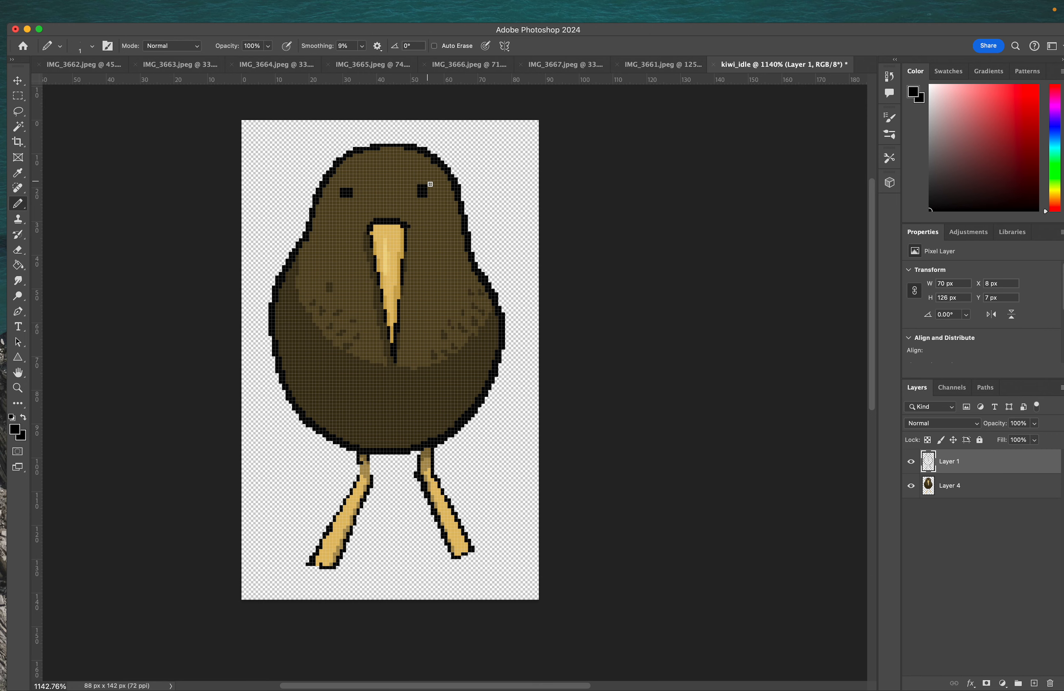
scroll(430, 185, "up", 5)
scroll(429, 184, "up", 5)
scroll(429, 183, "left", 3)
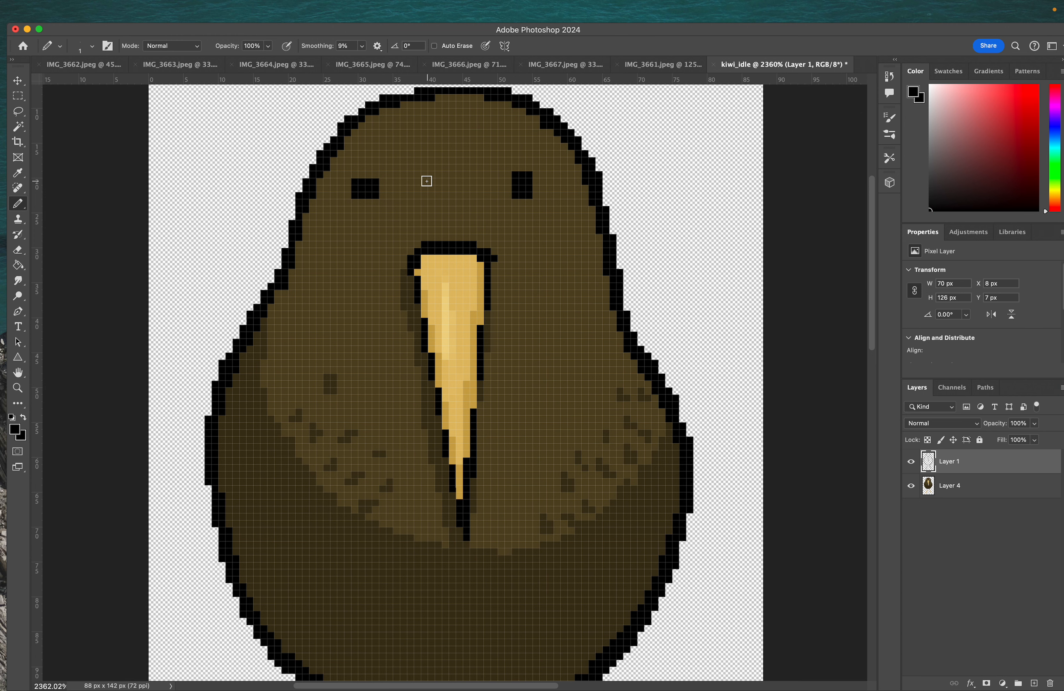
key("e")
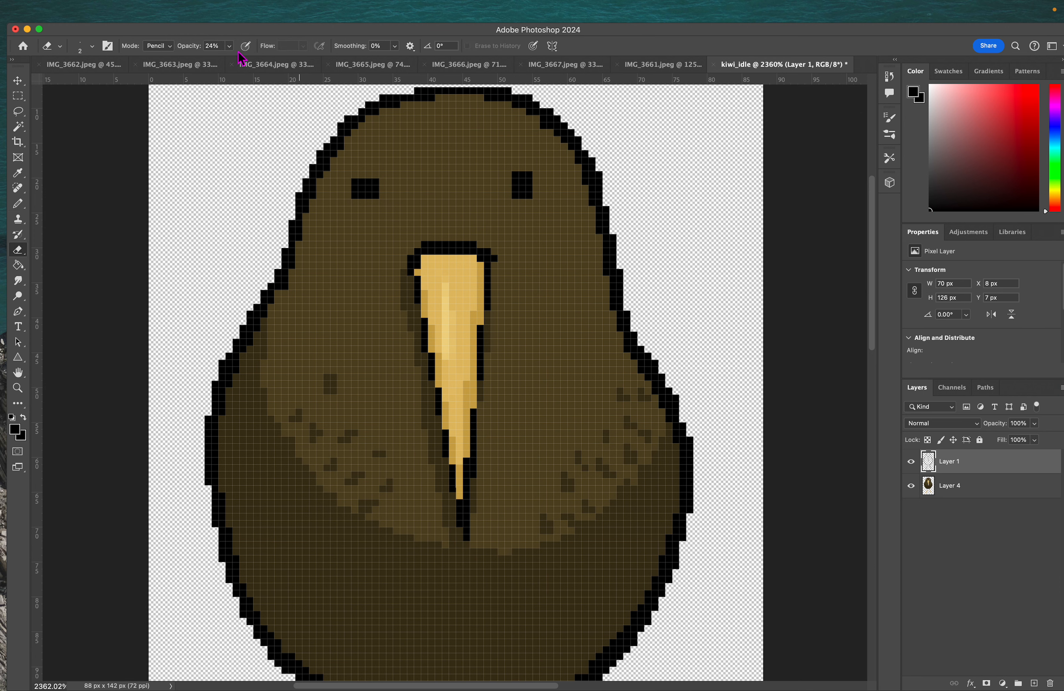
left_click(92, 46)
left_click_drag(95, 85, 76, 90)
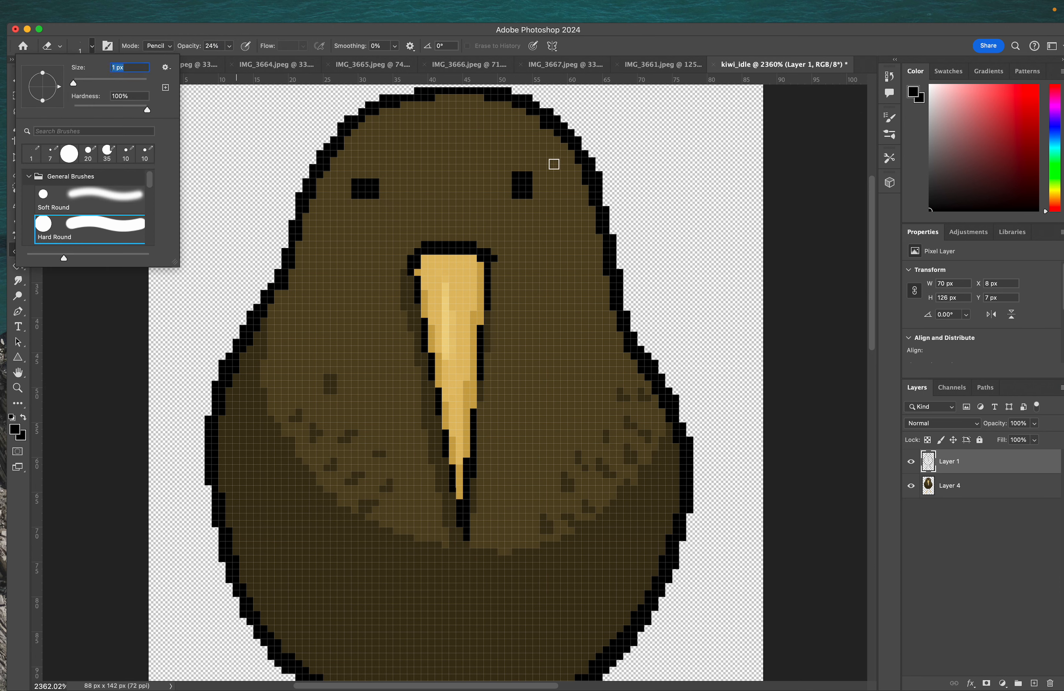
left_click(553, 166)
left_click_drag(517, 175, 530, 175)
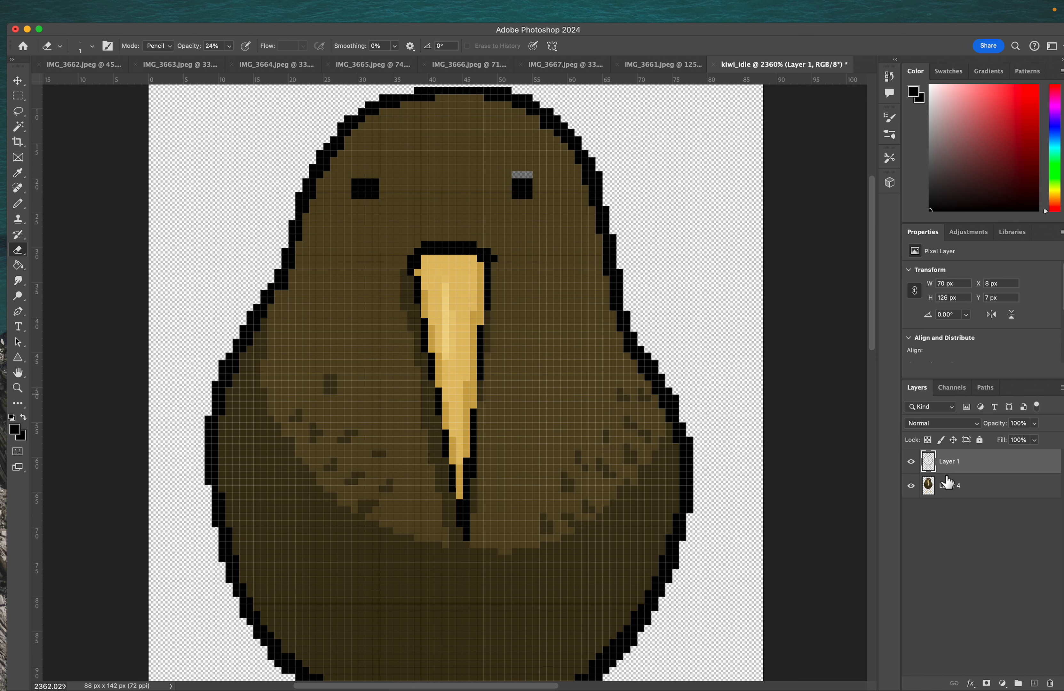
- Hide Layer 4, set the eraser opacity to 100% and fully erase the right-hand eye's top pixel row on Layer 1
left_click(911, 486)
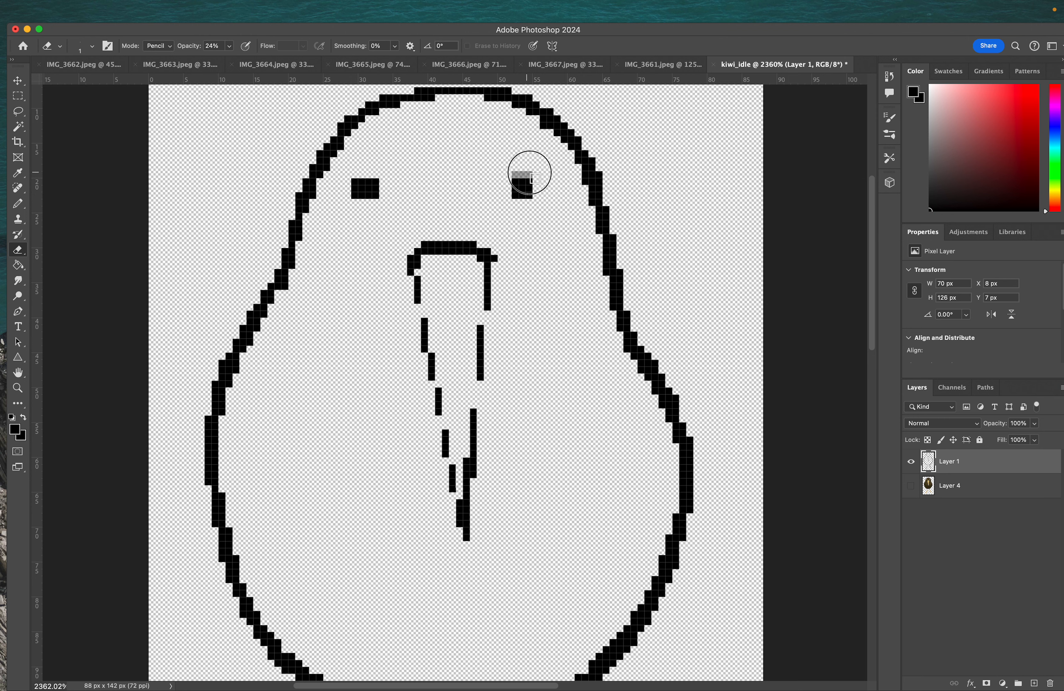
left_click(229, 46)
left_click_drag(230, 59, 335, 64)
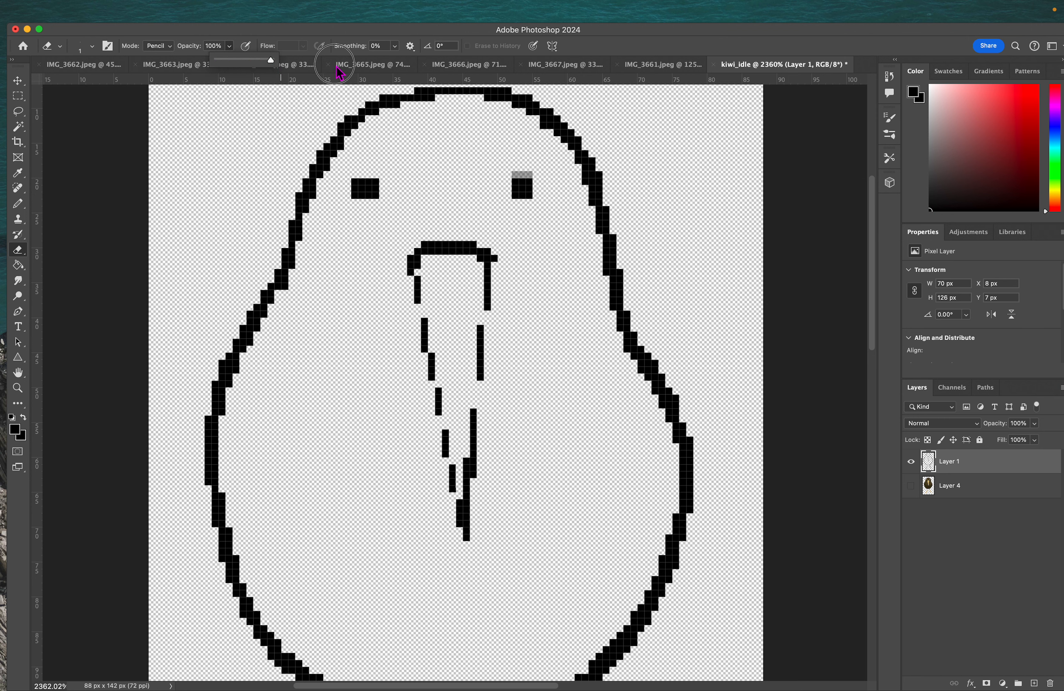
left_click(713, 151)
left_click_drag(517, 173, 536, 173)
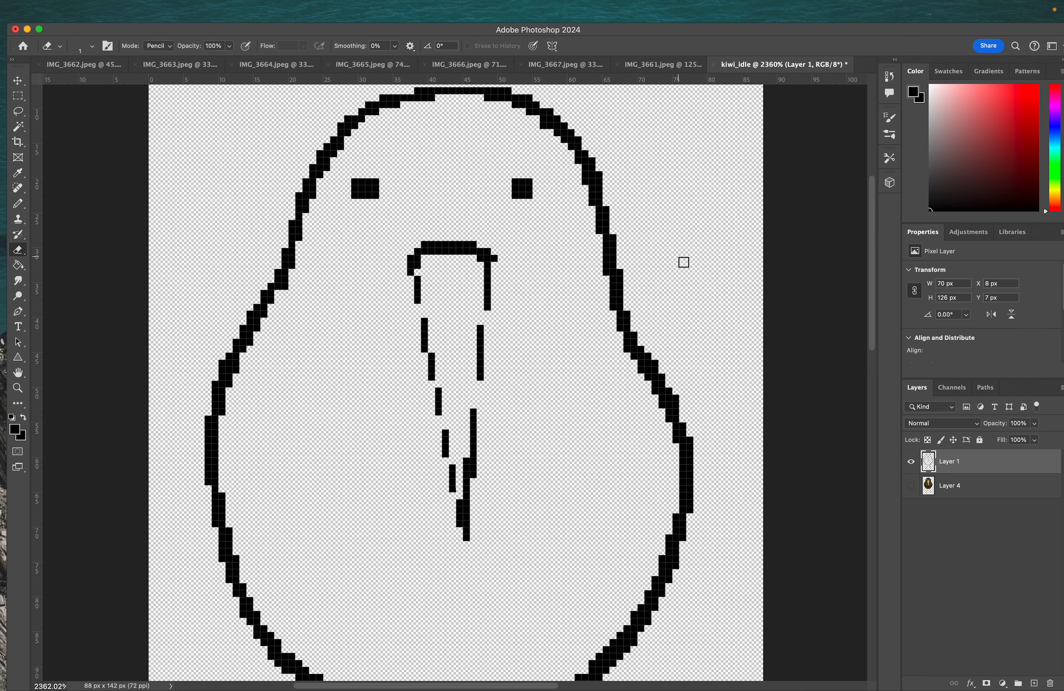
- Pencil a column of black pixels along the right-hand eye's outer side on Layer 1 and show Layer 4 again
key("b")
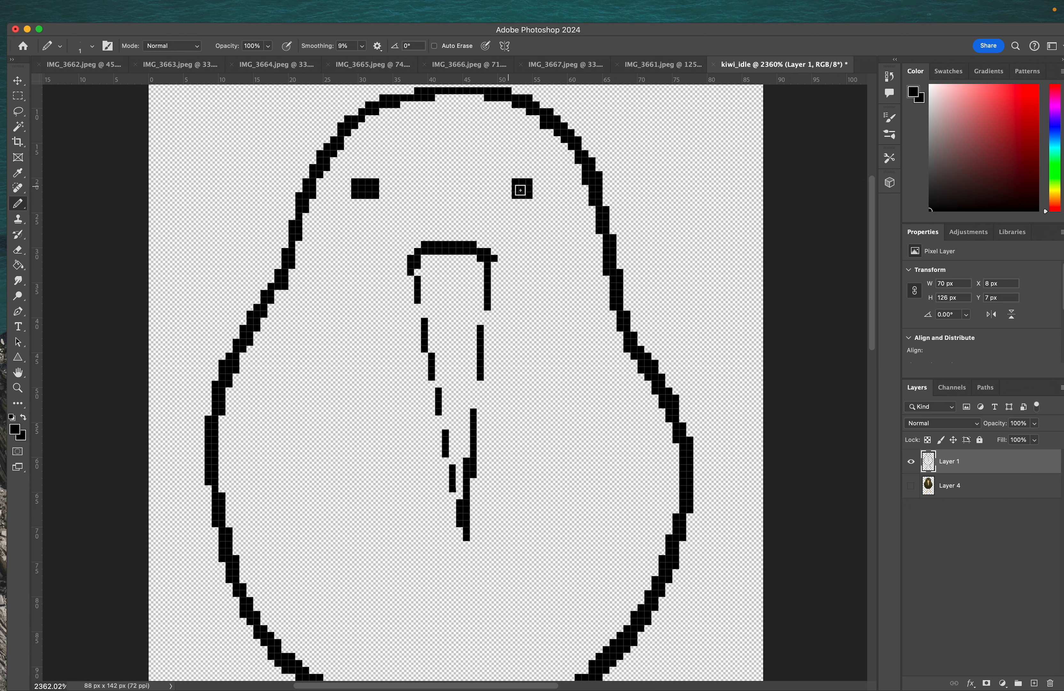
left_click(534, 183)
left_click(536, 188)
left_click(536, 195)
left_click(912, 485)
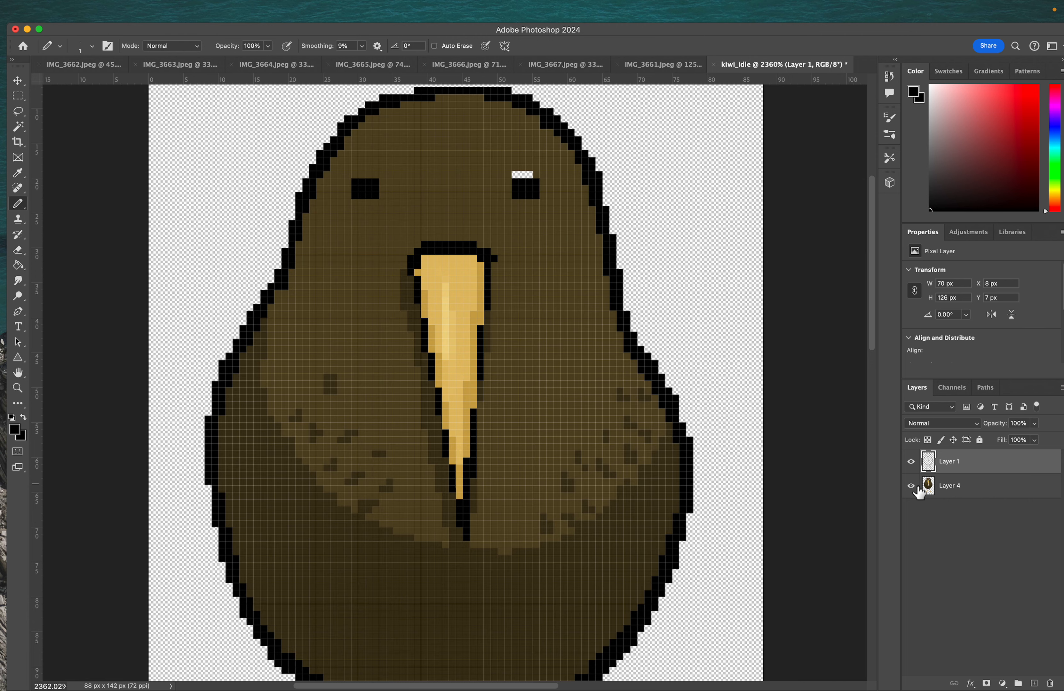
- Sample the head's brown and pencil it into the transparent gap above the right-hand eye on Layer 4
left_click(966, 496)
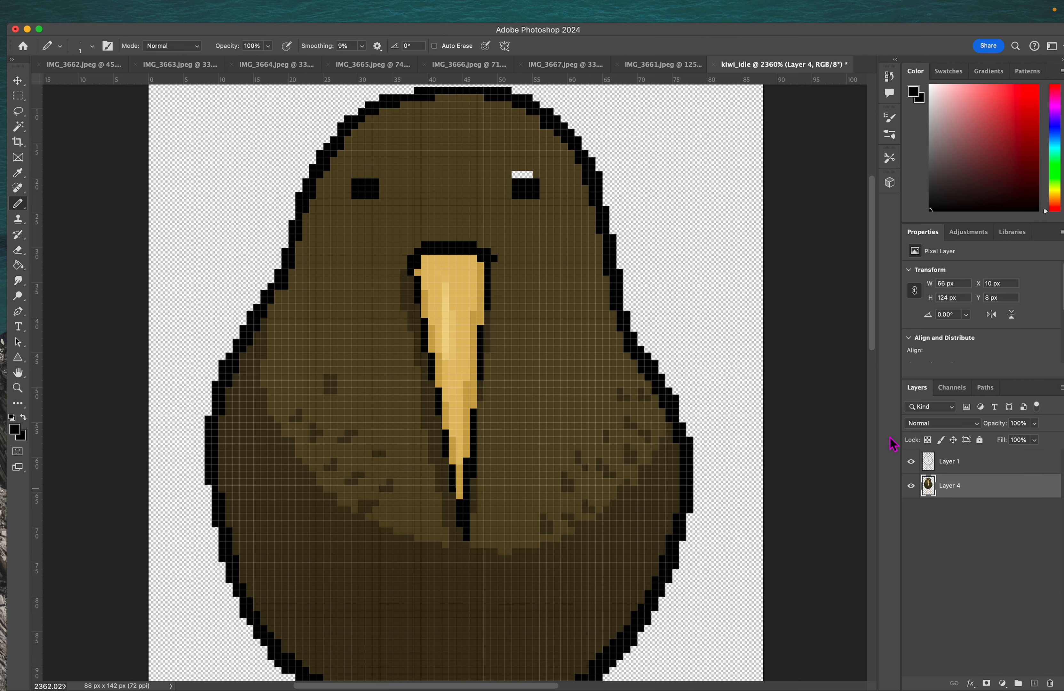
key("e")
key("i")
left_click(470, 185)
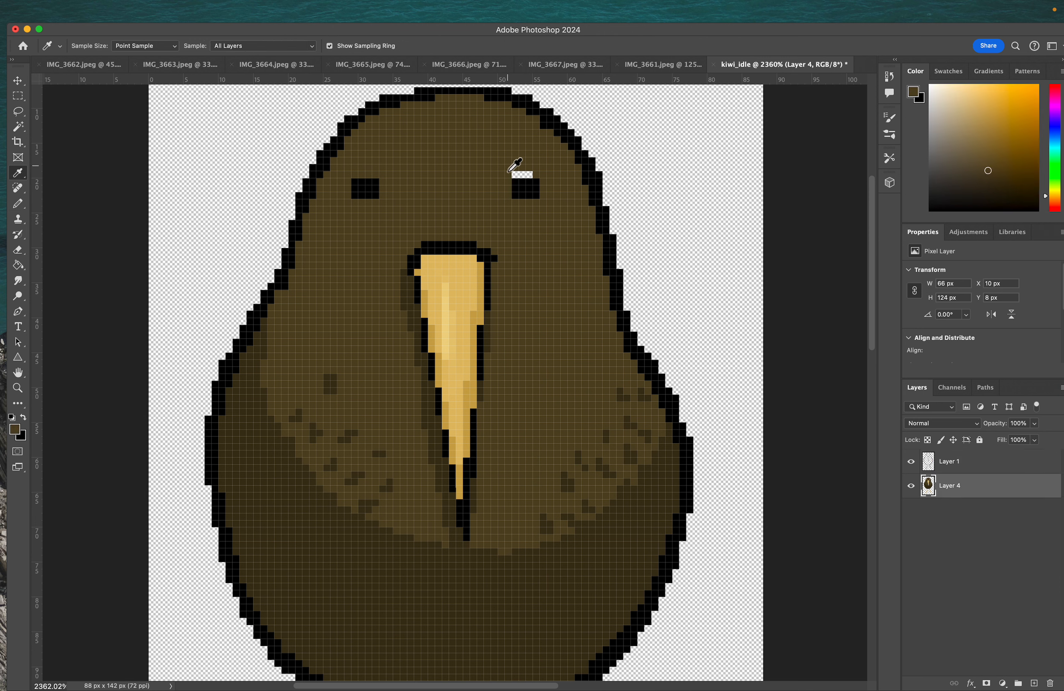
key("b")
left_click_drag(520, 176, 532, 176)
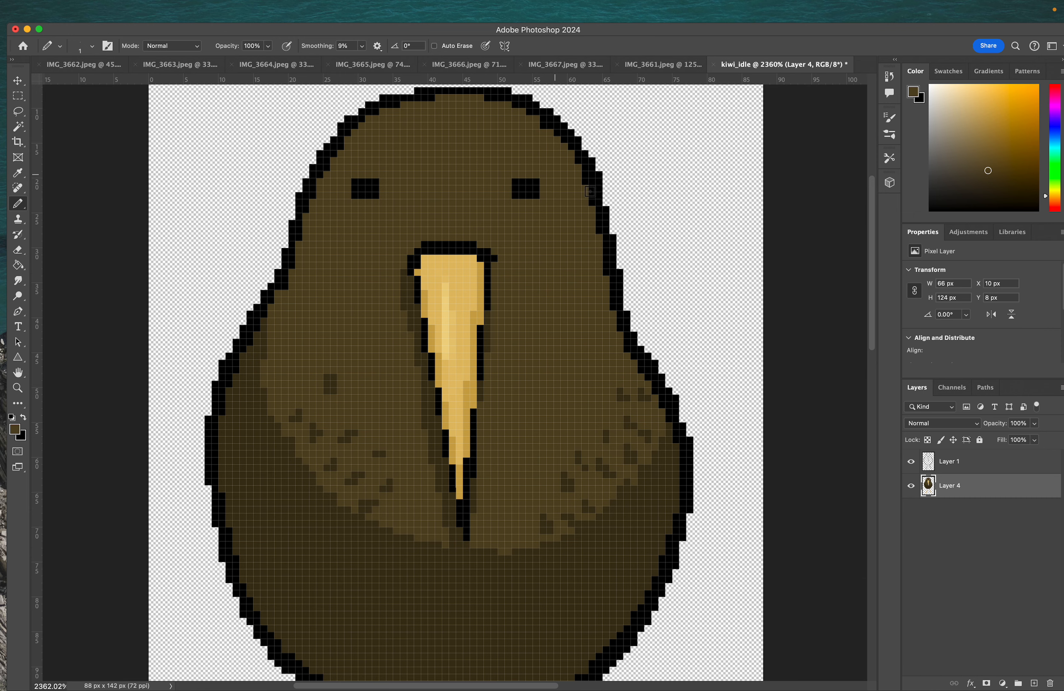
- Erase the stray black outline pixel at the beak's upper-right corner on Layer 1
scroll(562, 342, "down", 1)
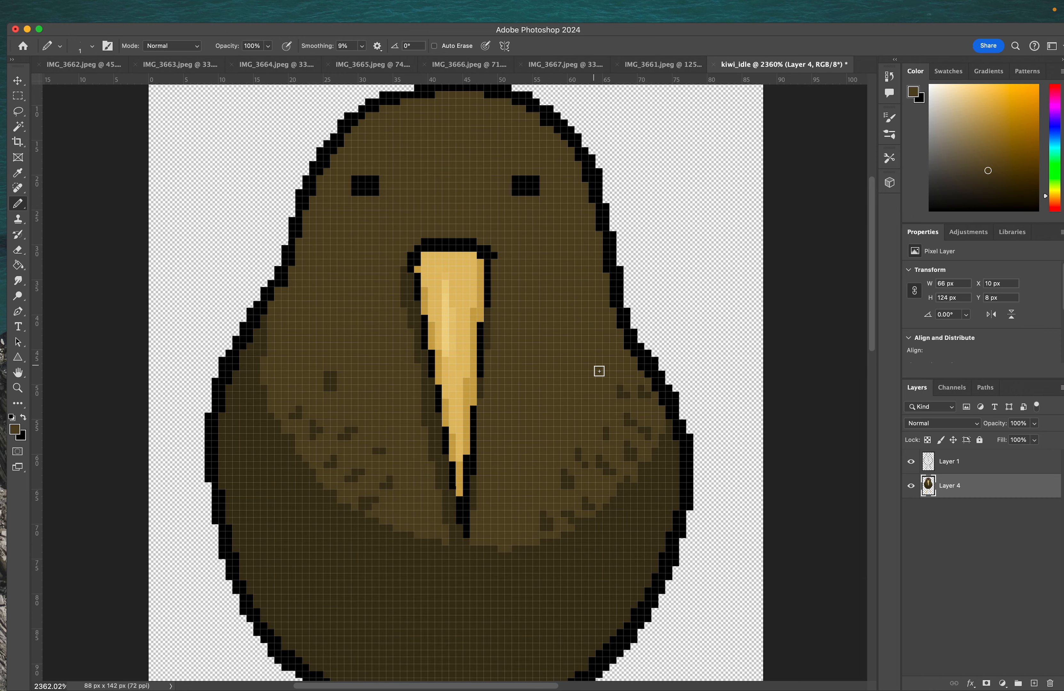
scroll(599, 371, "down", 5)
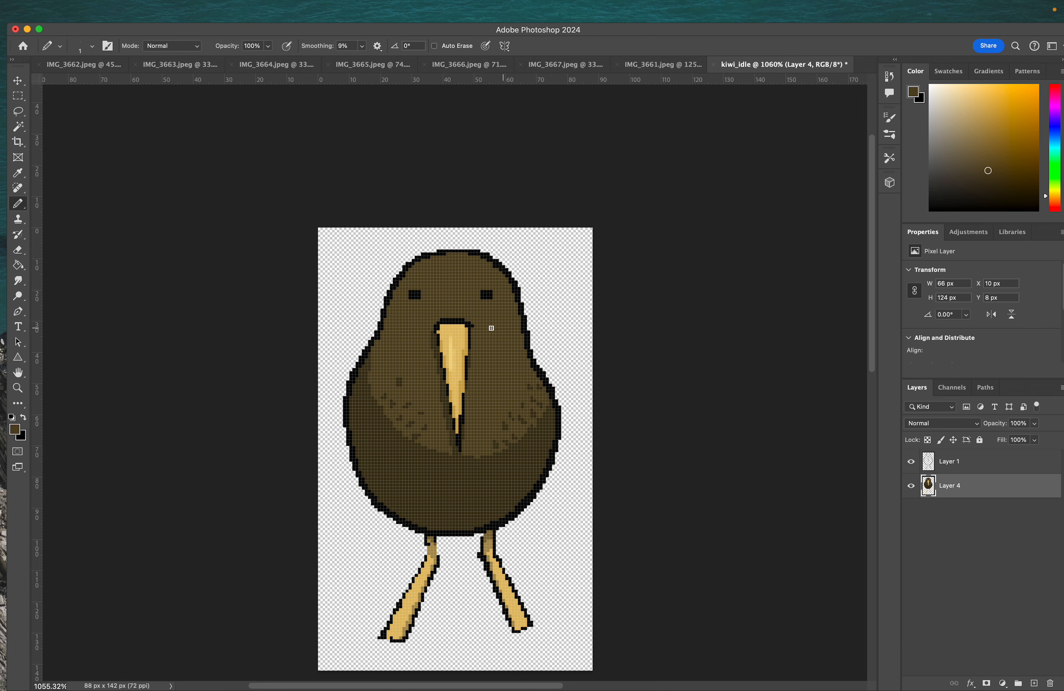
scroll(471, 359, "up", 6)
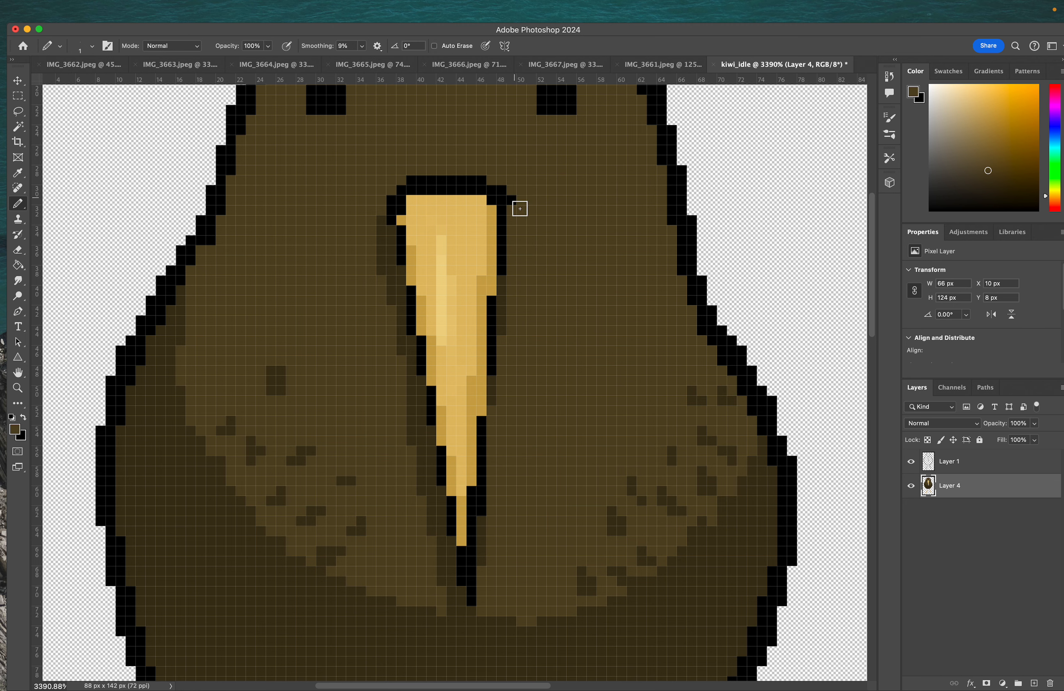
mouse_move(514, 201)
left_mouse_down()
mouse_move(514, 189)
mouse_move(514, 203)
left_mouse_up()
left_click(964, 471)
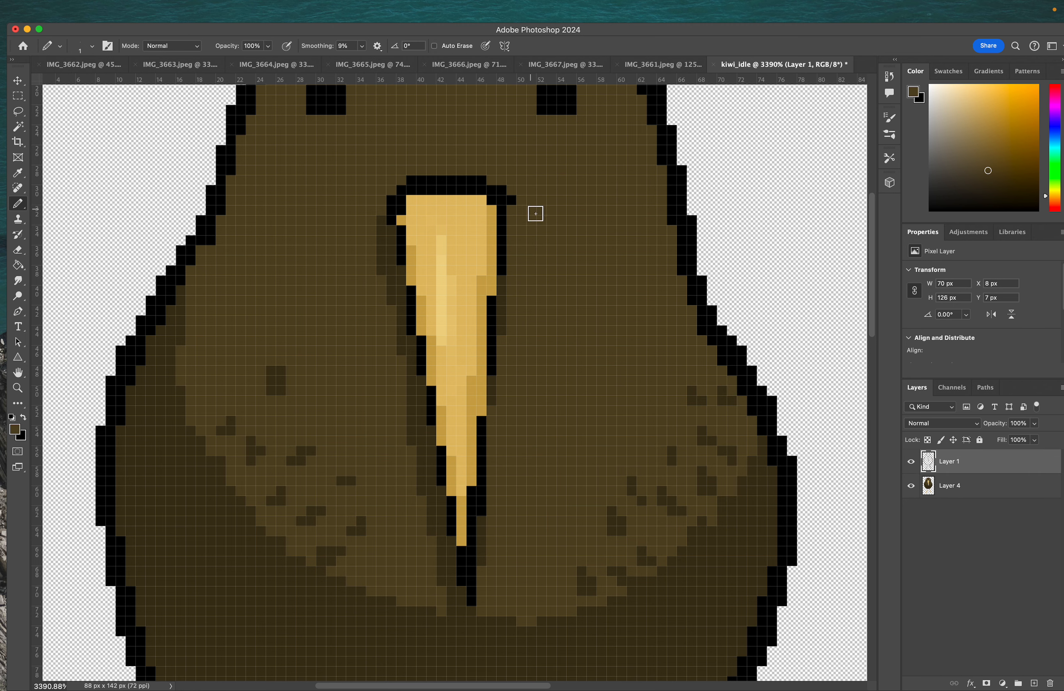
key("e")
left_click(513, 201)
- Pencil the sampled tan beneath the stray black pixel inside the left-hand leg on Layer 4, and erase that pixel from Layer 1
scroll(564, 333, "down", 5)
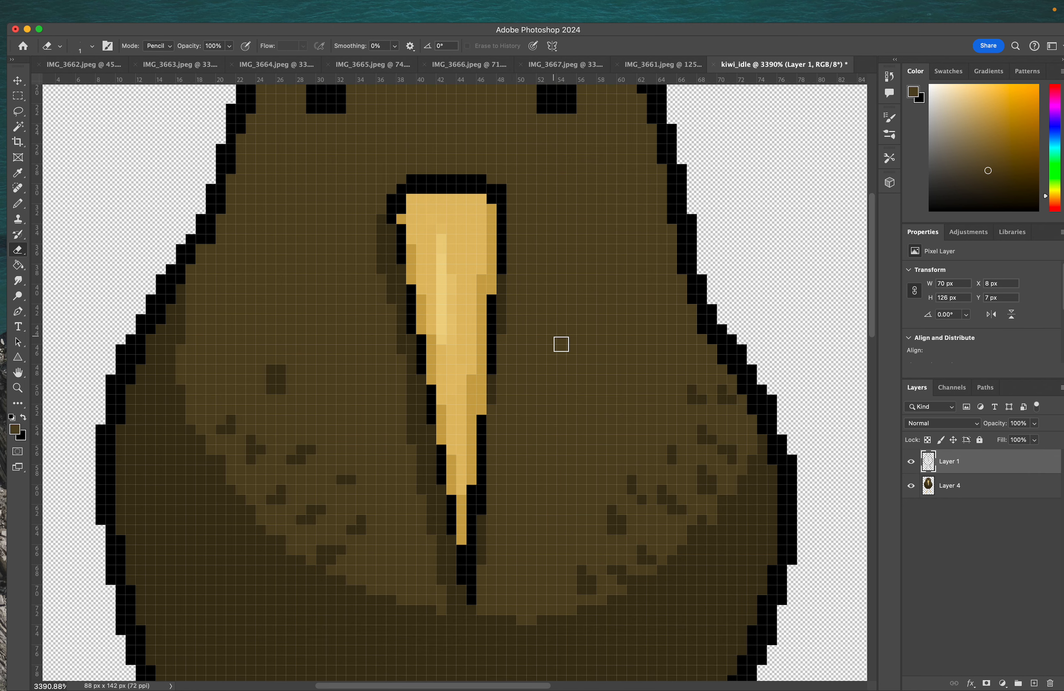
scroll(557, 340, "down", 3)
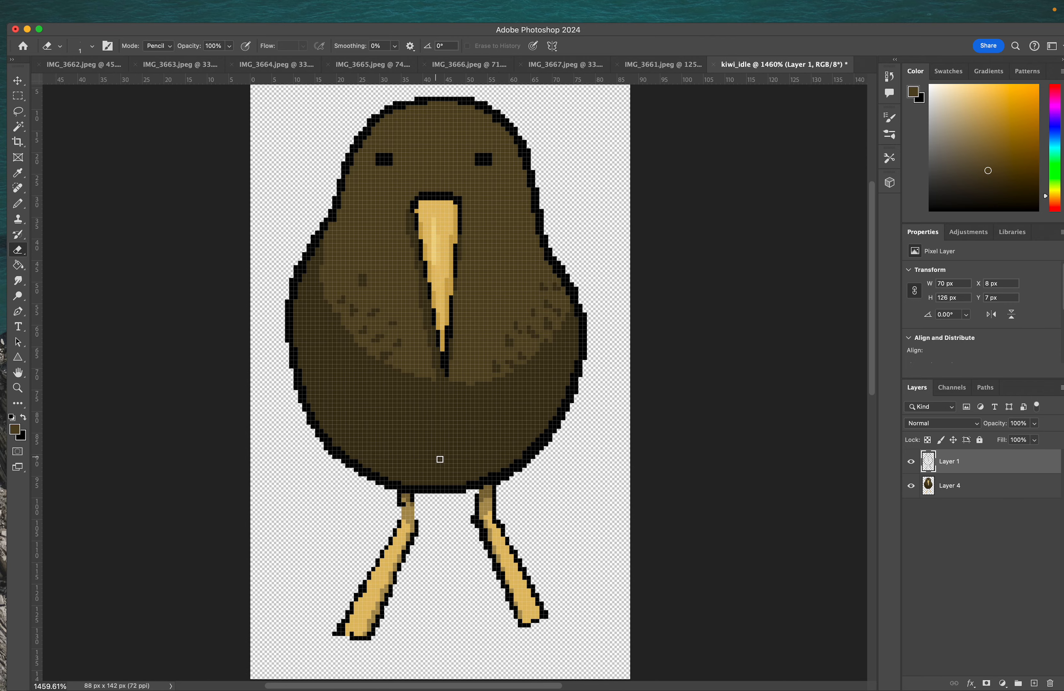
scroll(440, 459, "up", 5)
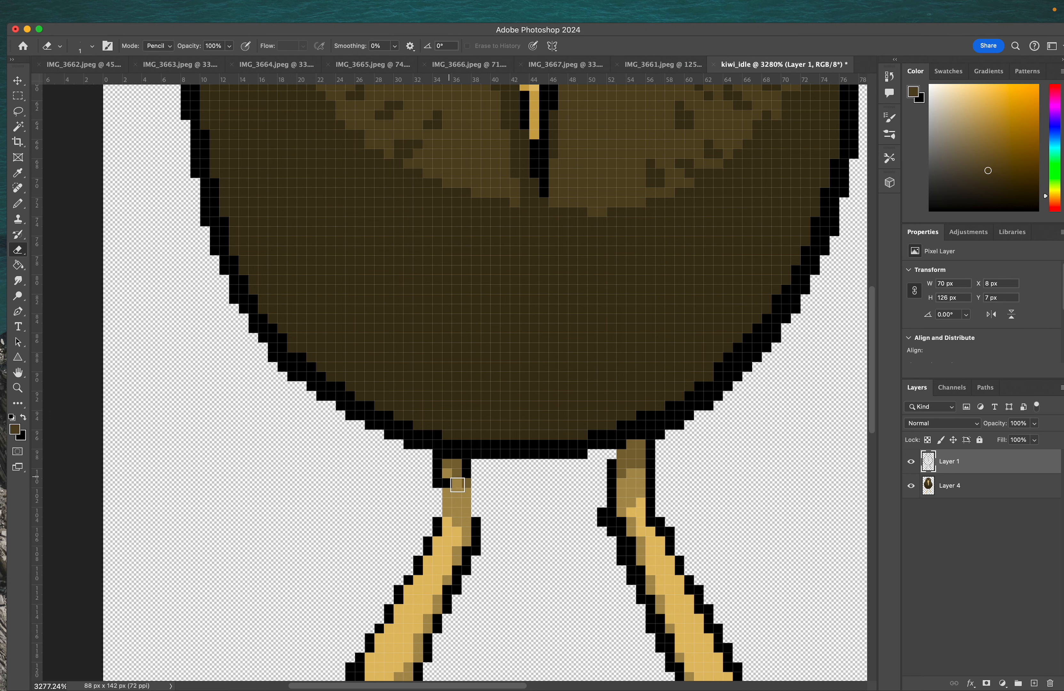
key("i")
left_click(452, 494)
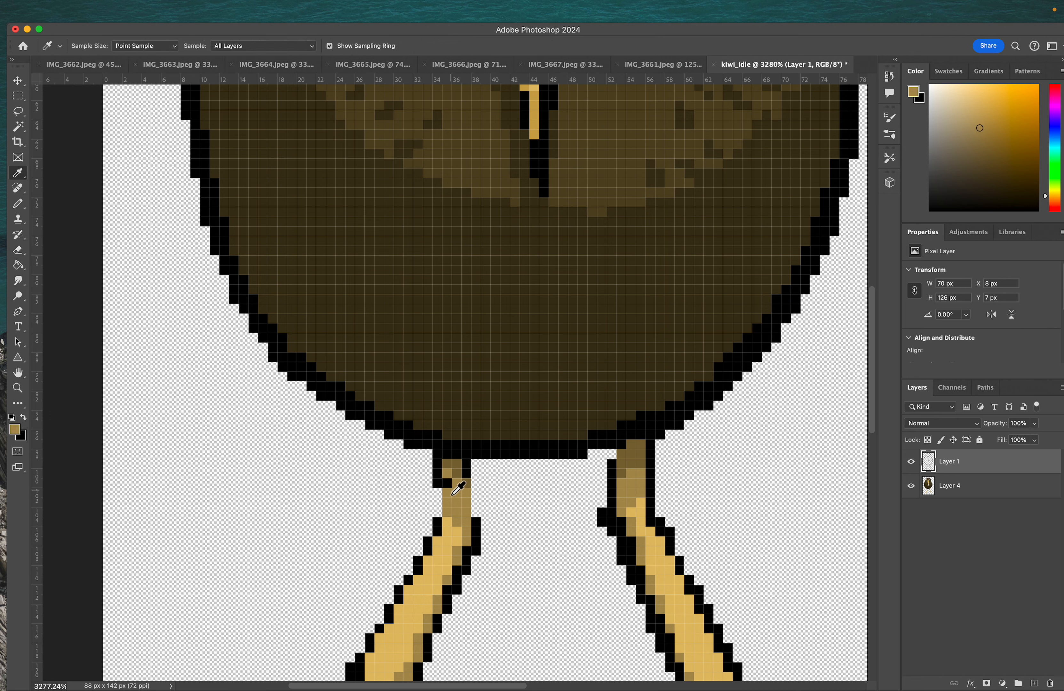
left_click(980, 490)
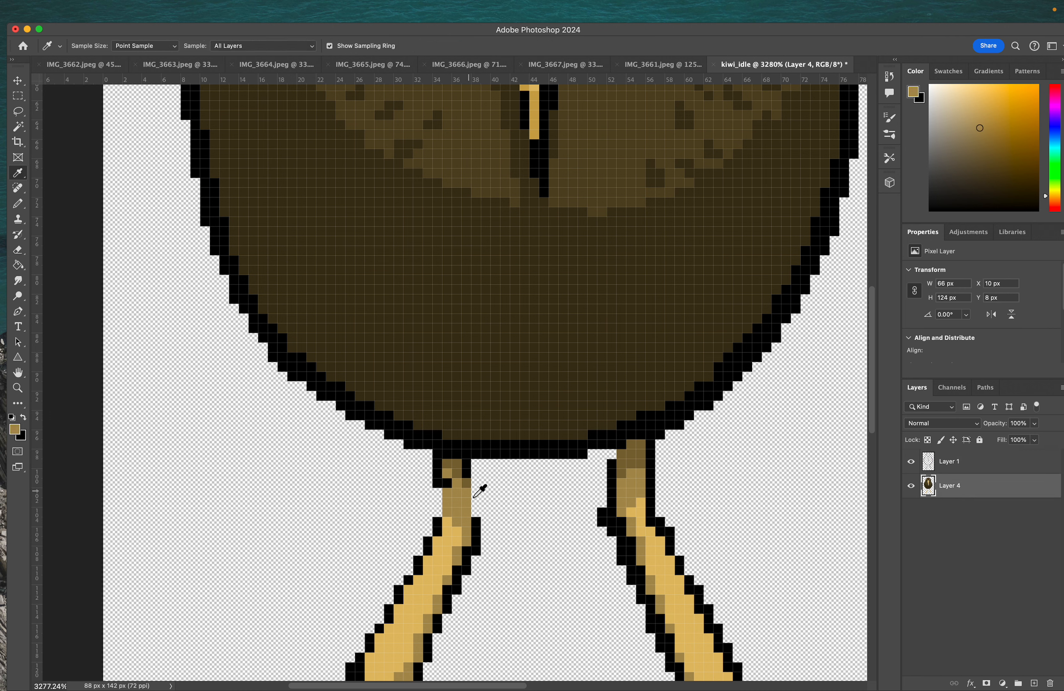
key("b")
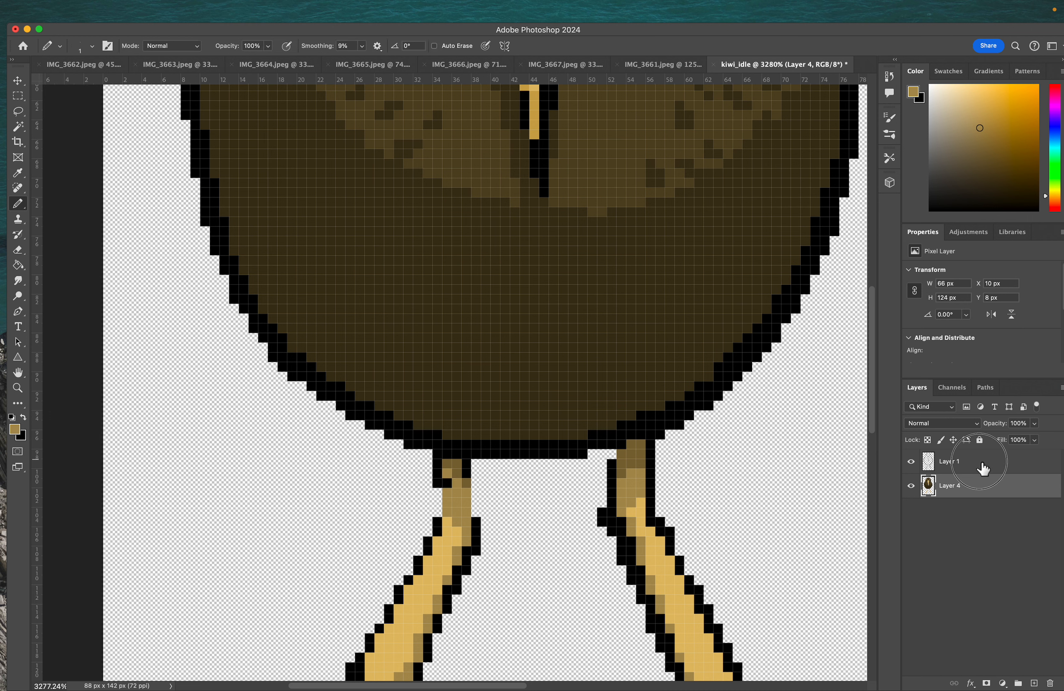
left_click(983, 469)
key("e")
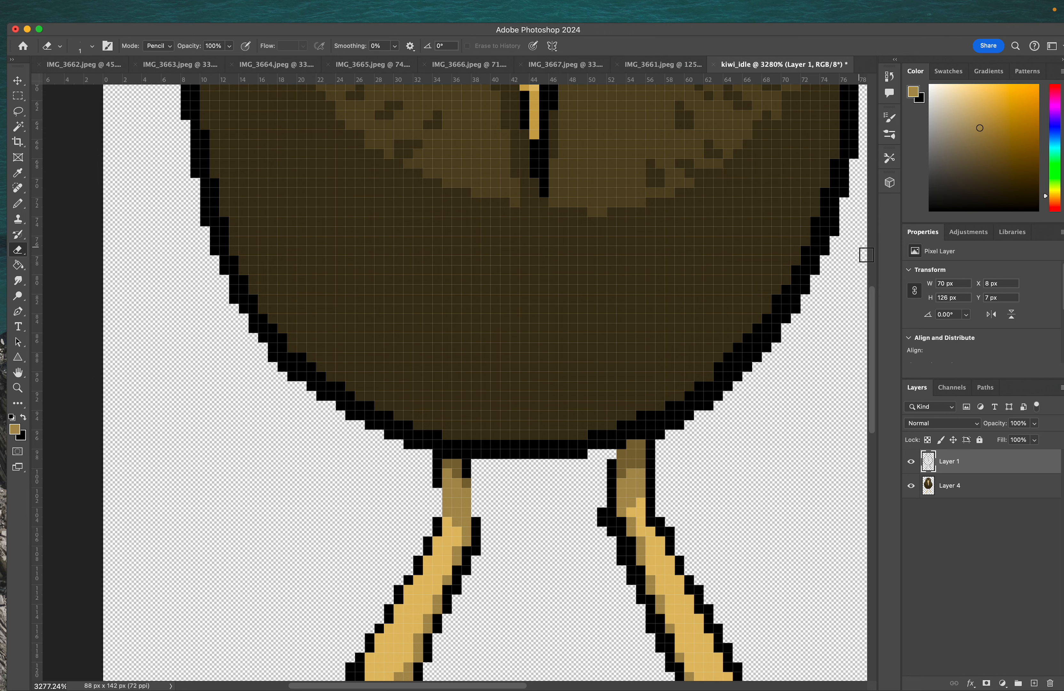
- Choose black and pencil in the missing outline pixels at the right-hand leg's top and along both sides of the left-hand leg on Layer 1
key("b")
left_click(612, 454)
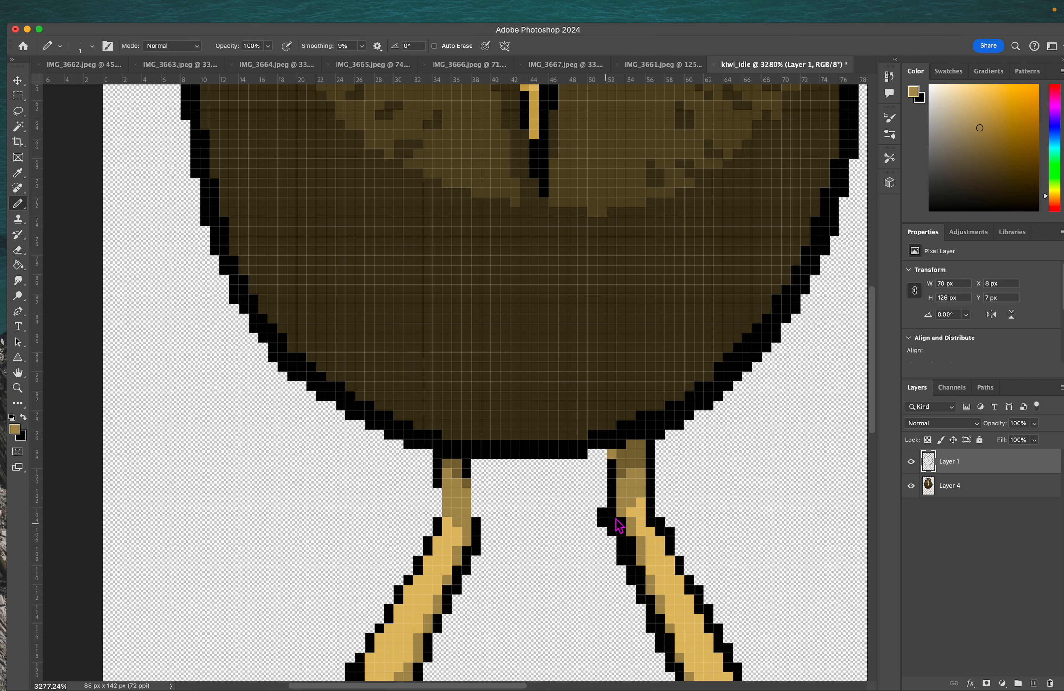
left_click_drag(969, 192, 1043, 267)
left_click(612, 454)
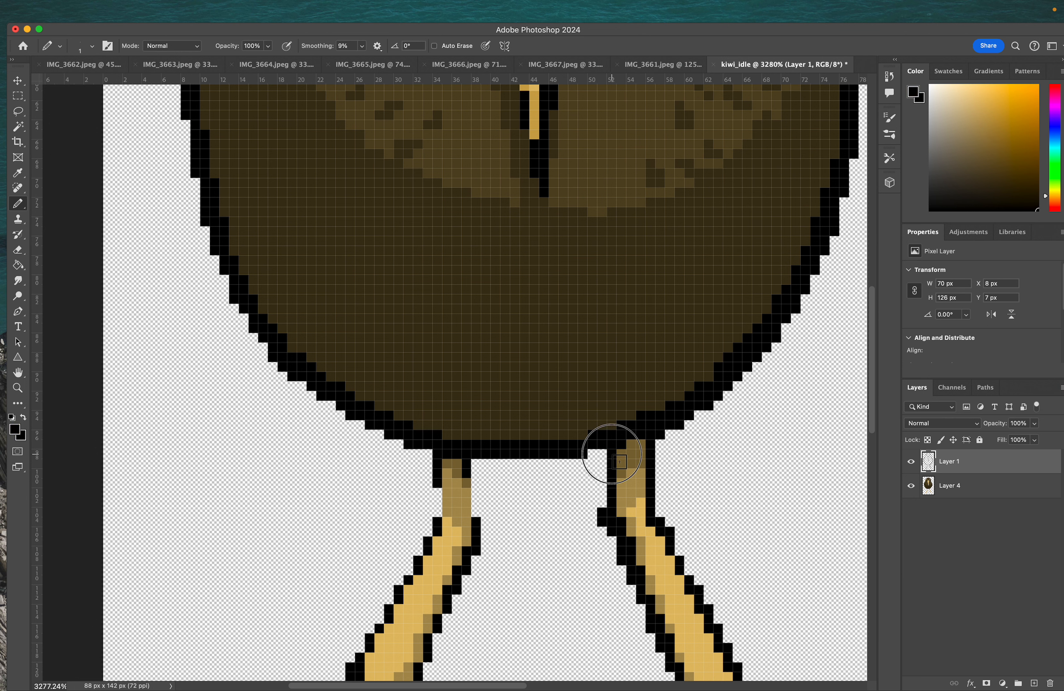
mouse_move(476, 515)
left_mouse_down()
mouse_move(477, 481)
mouse_move(438, 491)
left_mouse_up()
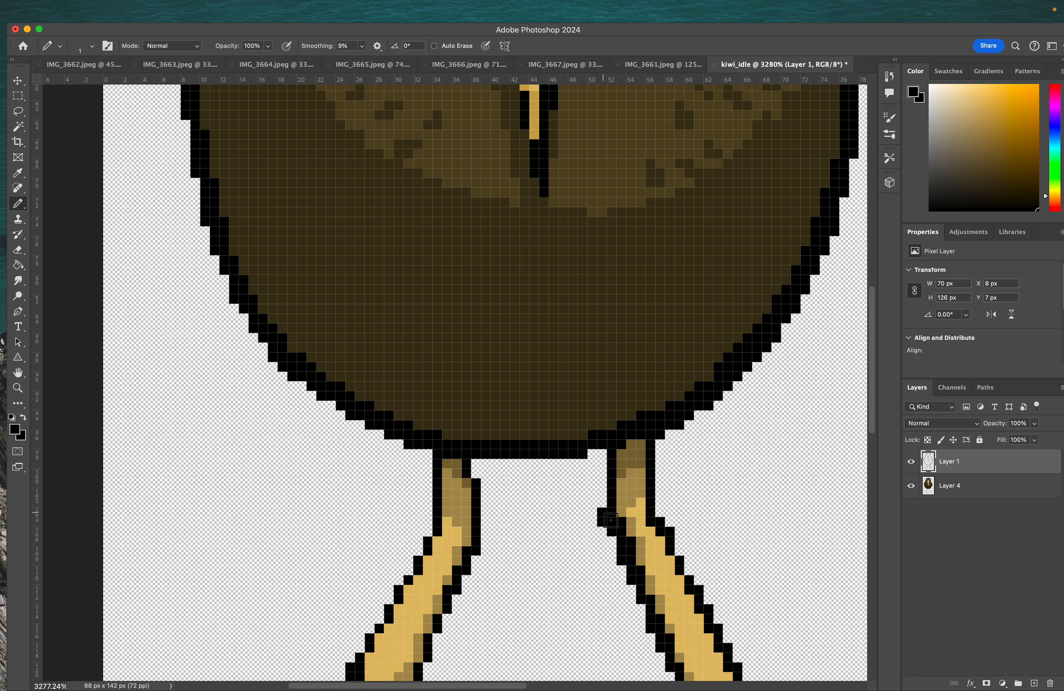
- Erase the protruding black outline pixels along the inner side of the right-hand leg on Layer 1
key("e")
left_click_drag(602, 513, 600, 521)
left_click(609, 531)
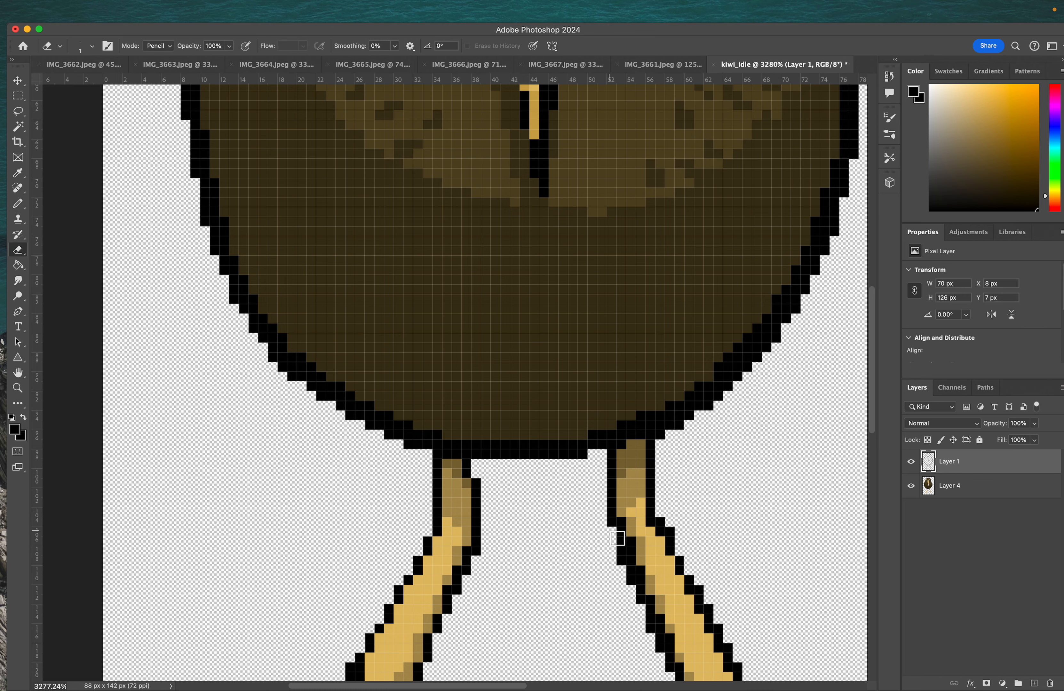
left_click(617, 564)
scroll(544, 545, "down", 5)
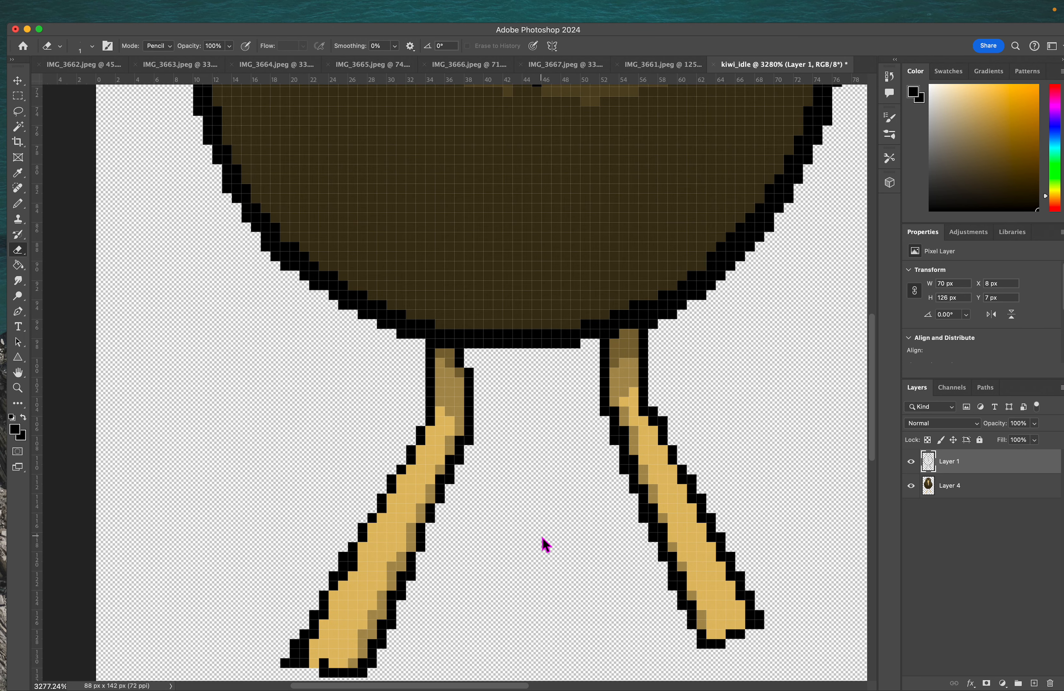
key("b")
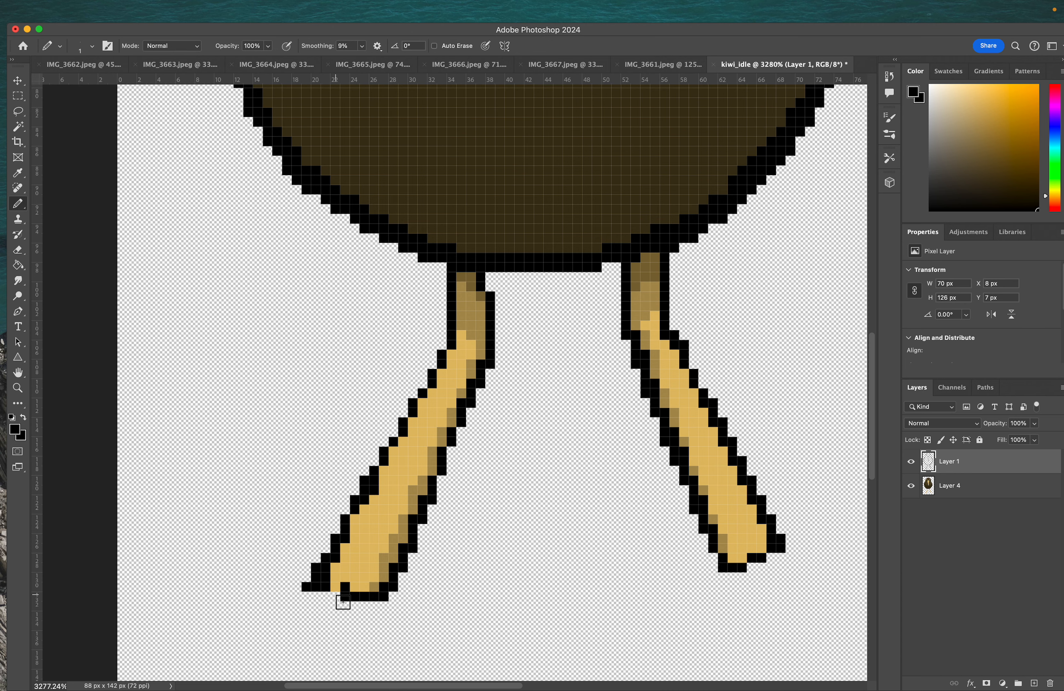
scroll(616, 304, "up", 9)
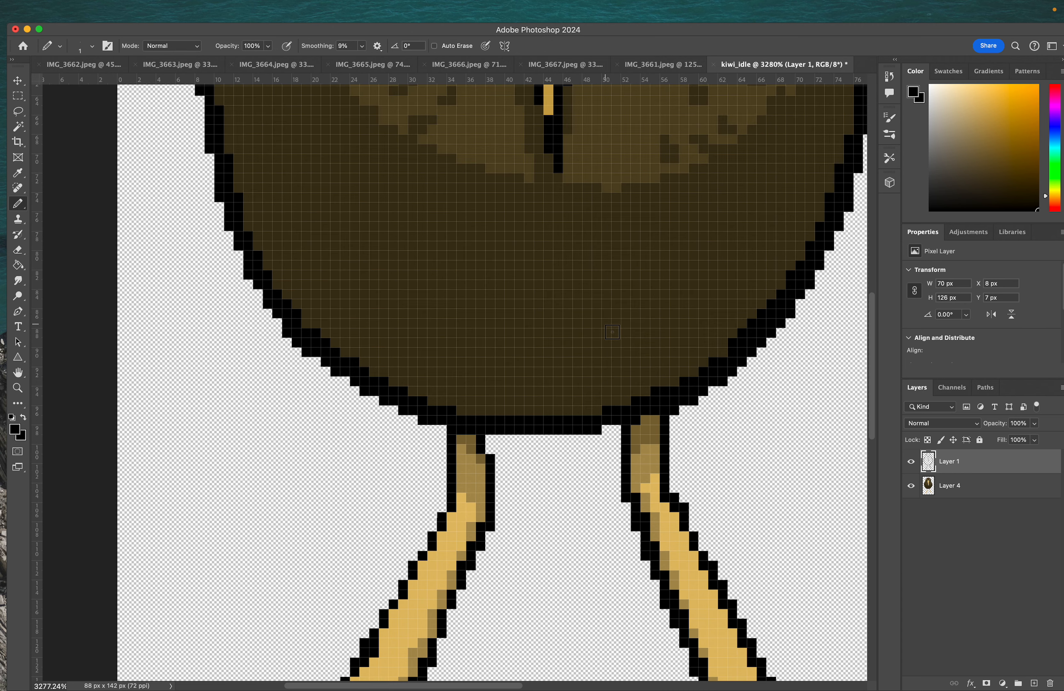
- Pencil the missing black outline pixels along both sides of the beak on Layer 1
scroll(616, 346, "up", 2)
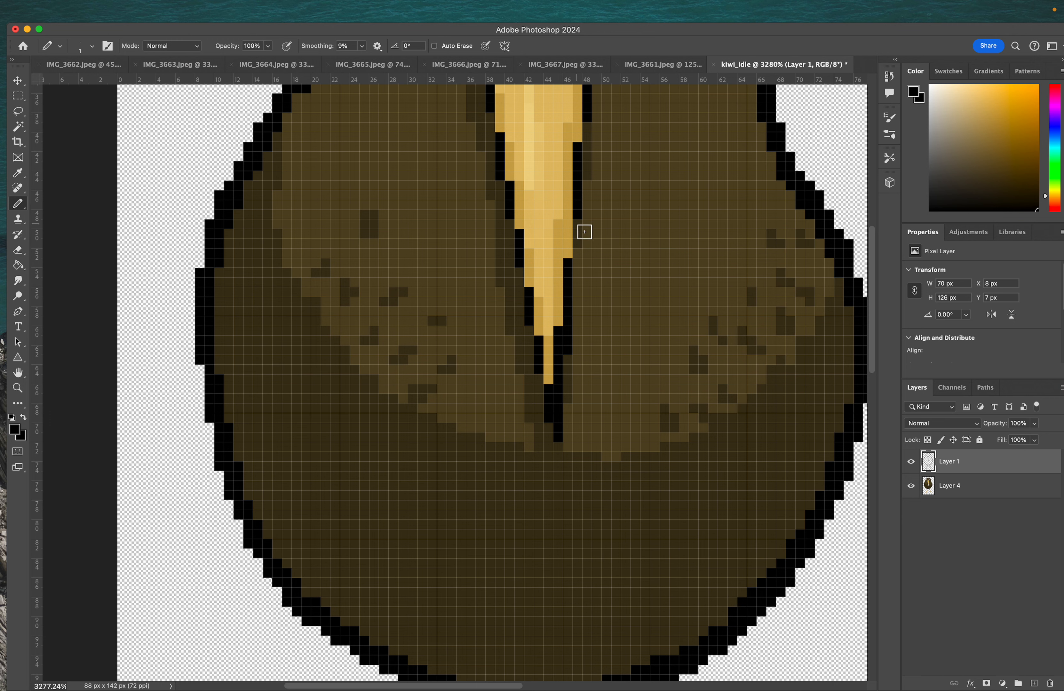
left_click_drag(577, 223, 577, 255)
left_click(520, 224)
left_click_drag(586, 126, 586, 136)
left_click_drag(503, 131, 497, 124)
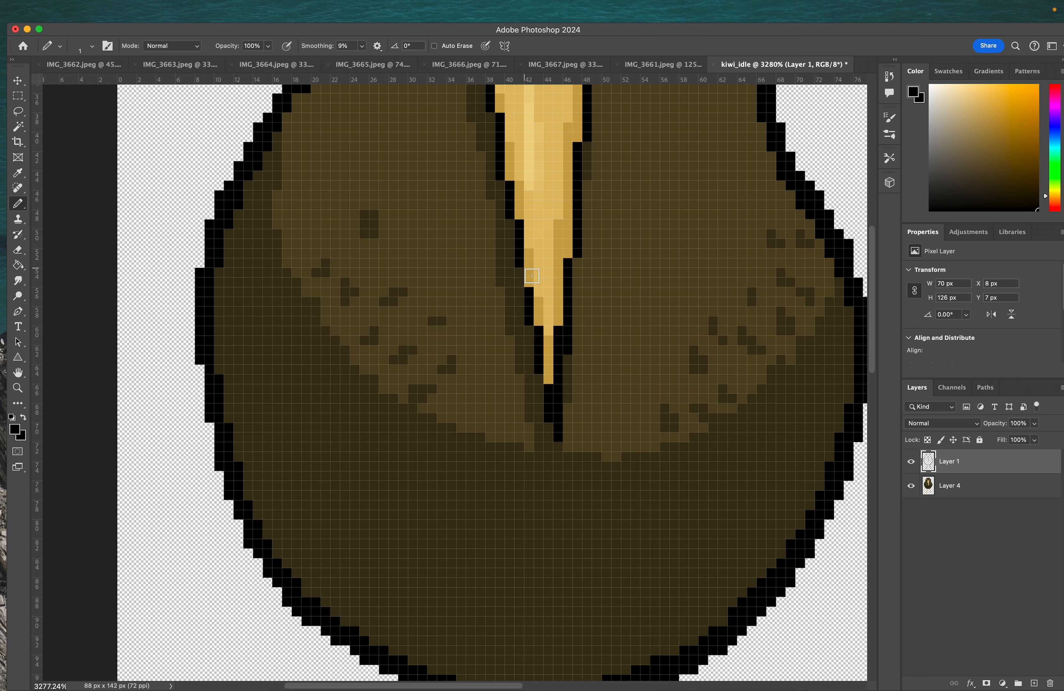
left_click(531, 276)
scroll(585, 248, "down", 2)
left_click(528, 381)
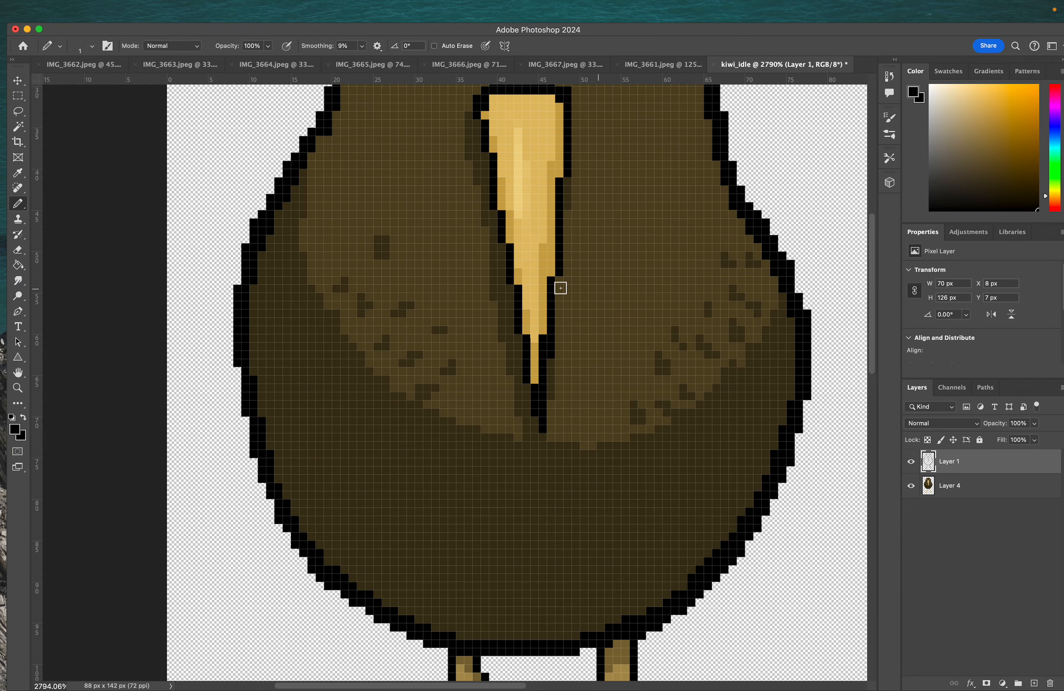
- Merge Layer 1 and Layer 4 into a single layer and duplicate the merged layer
scroll(560, 288, "up", 3)
scroll(552, 286, "down", 3)
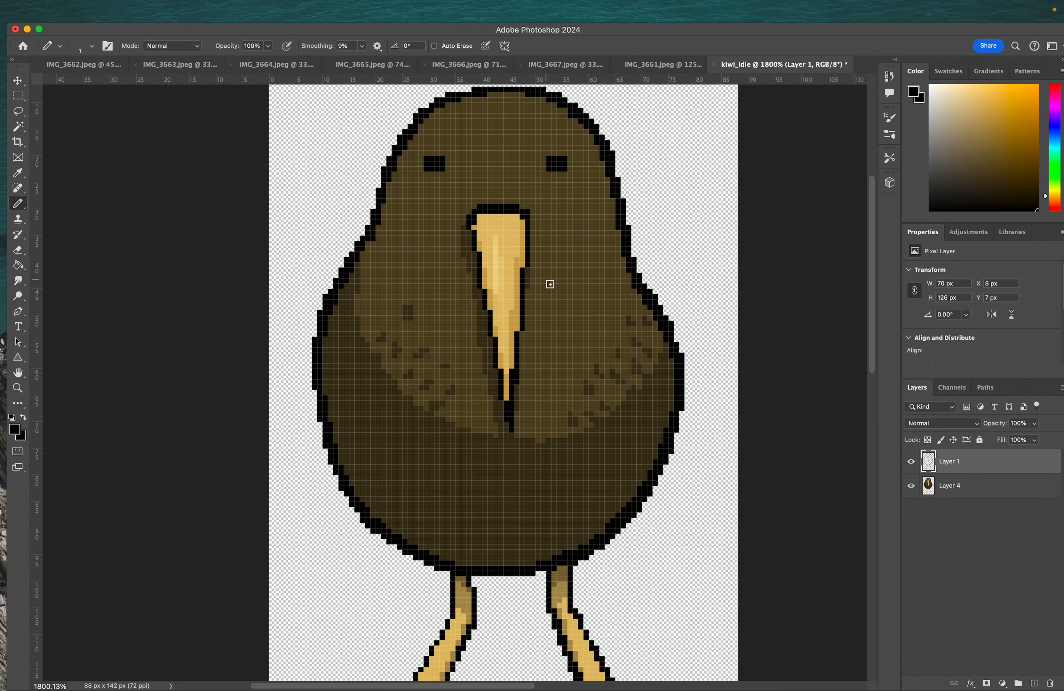
scroll(629, 201, "down", 3)
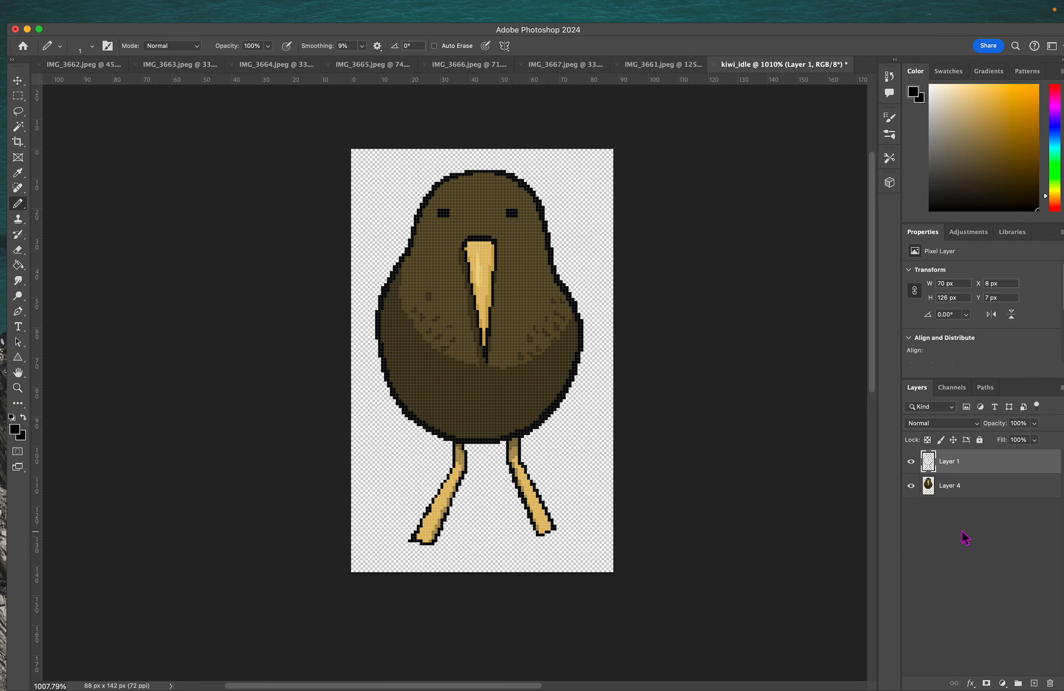
left_click(949, 485, "shift")
key("super+e")
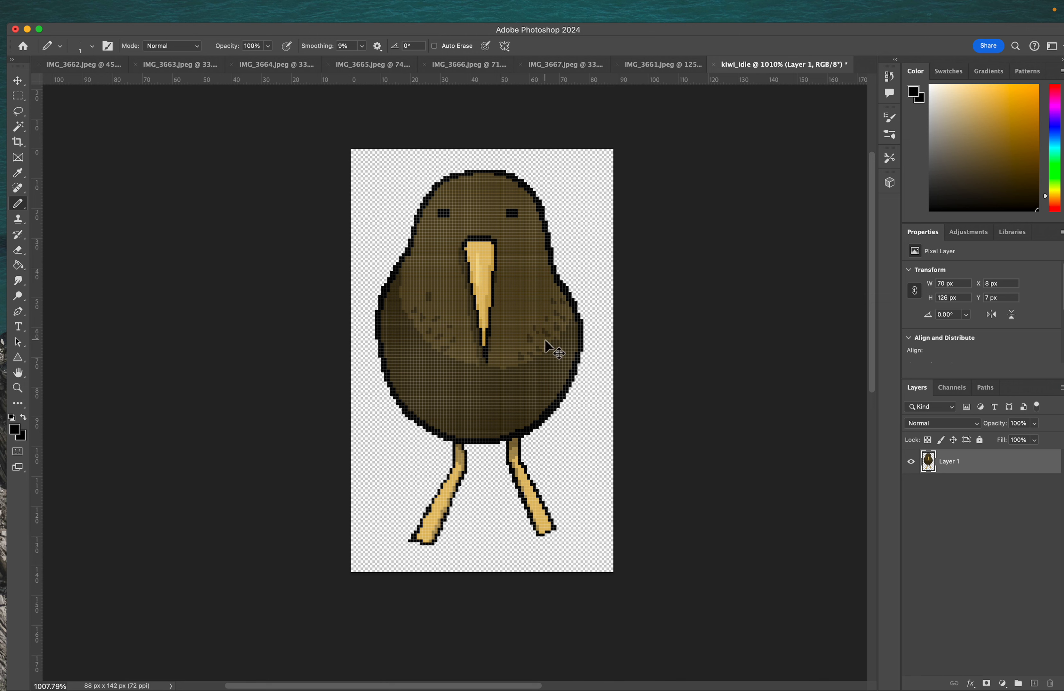
key("super+j")
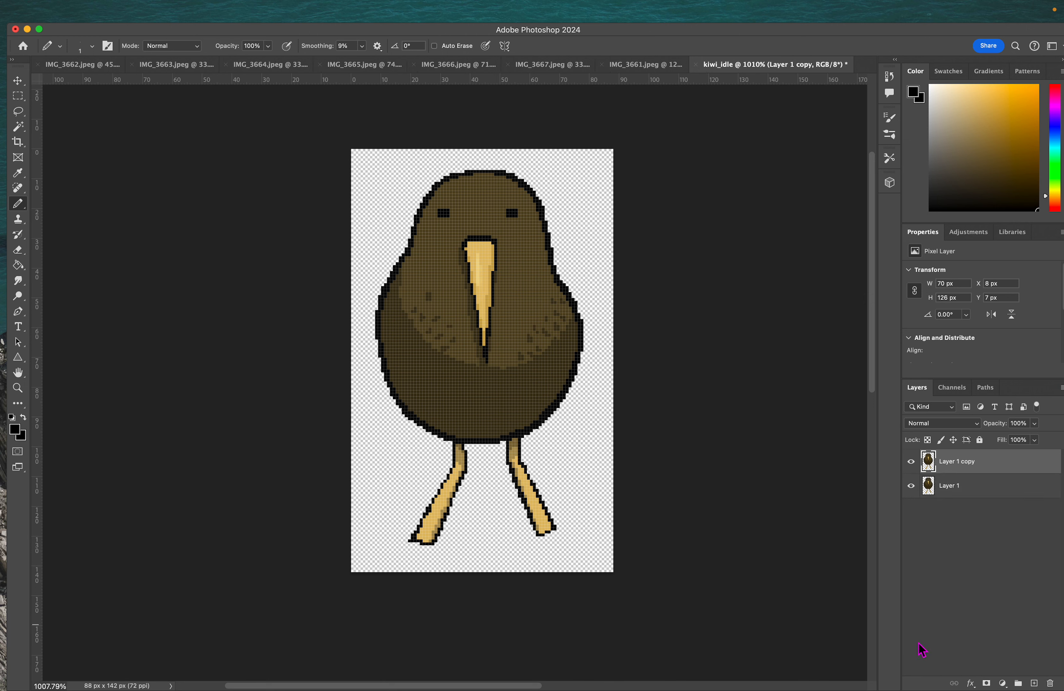
- Rename the lower kiwi layer as idle_1 and its copy above as idle_2
double_click(954, 487)
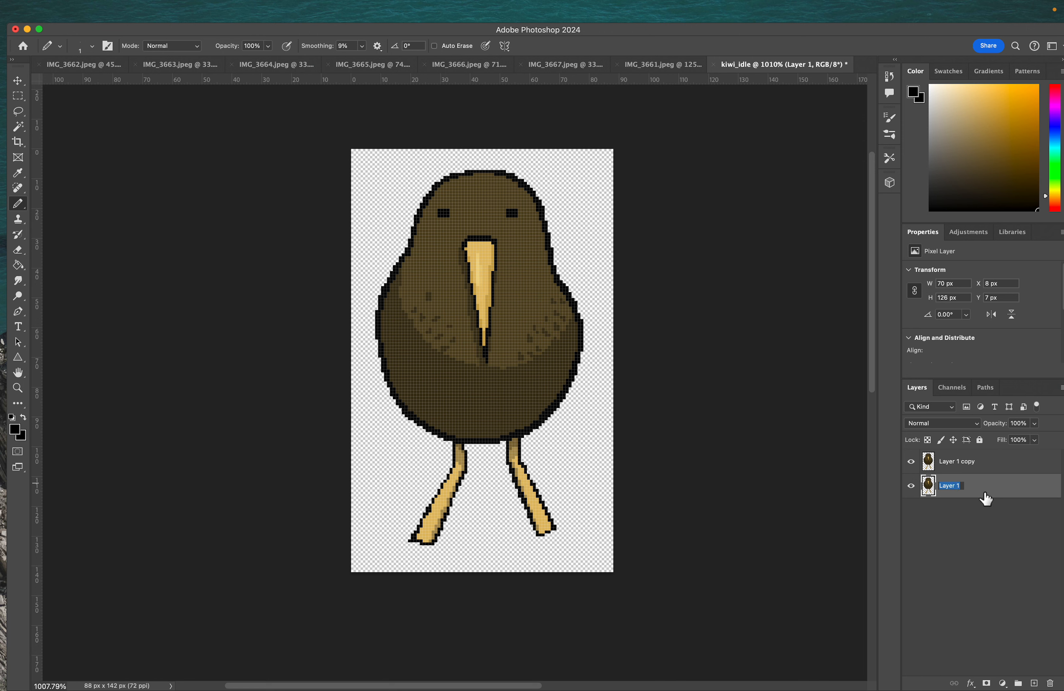
key("BackSpace")
key("Return")
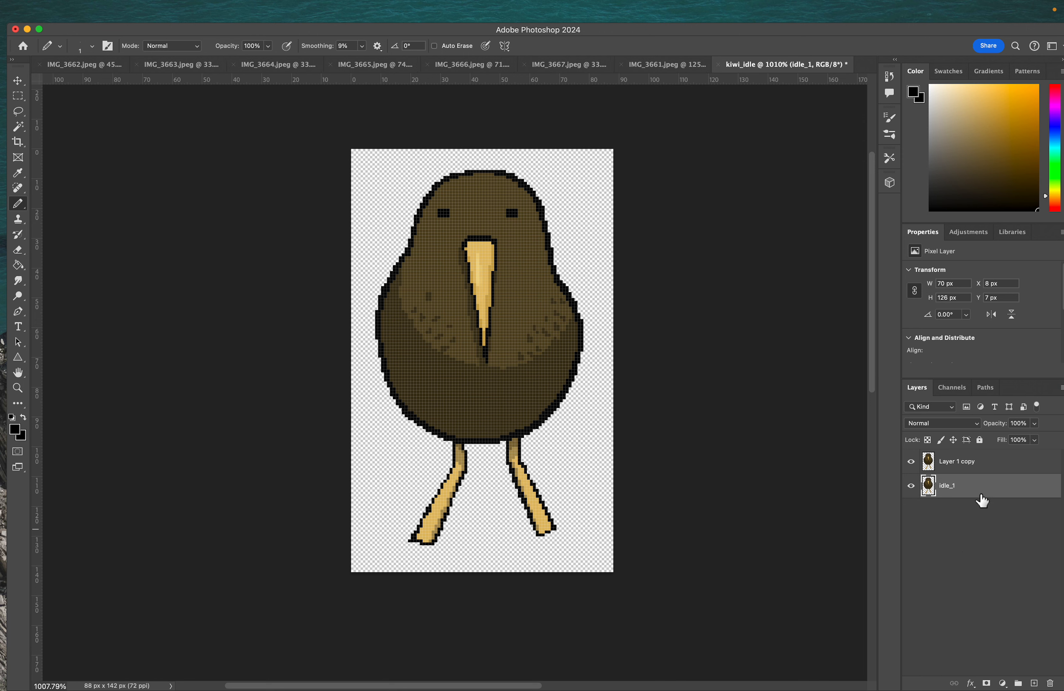
double_click(969, 462)
type("ide")
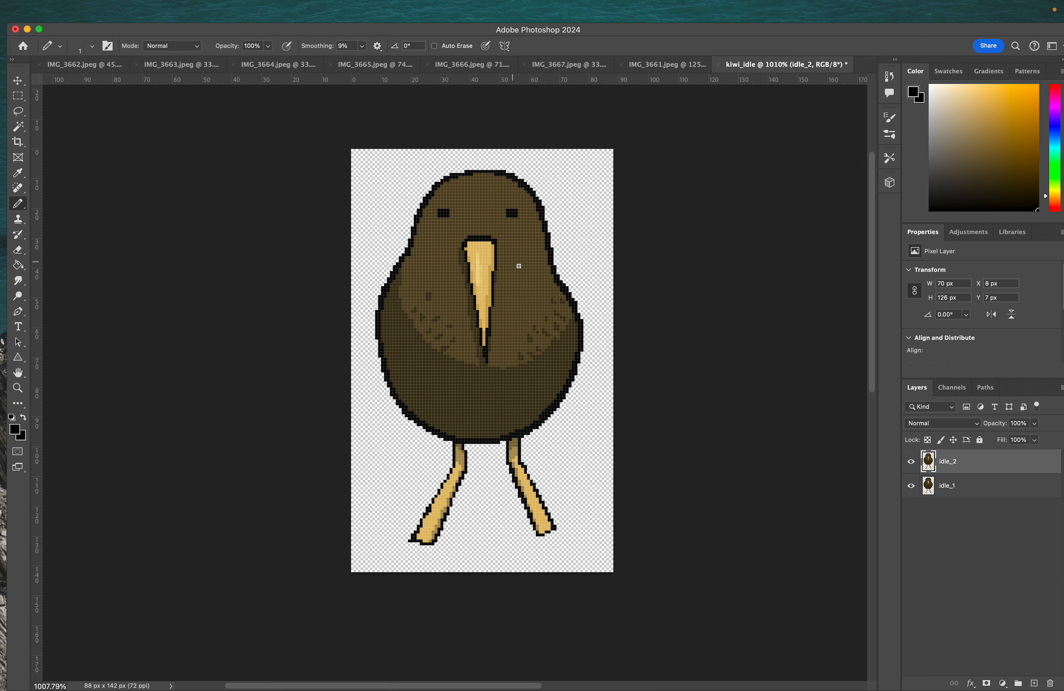
- Lower the idle_1 layer's opacity to 45% and preview it by briefly hiding idle_2
left_click(980, 488)
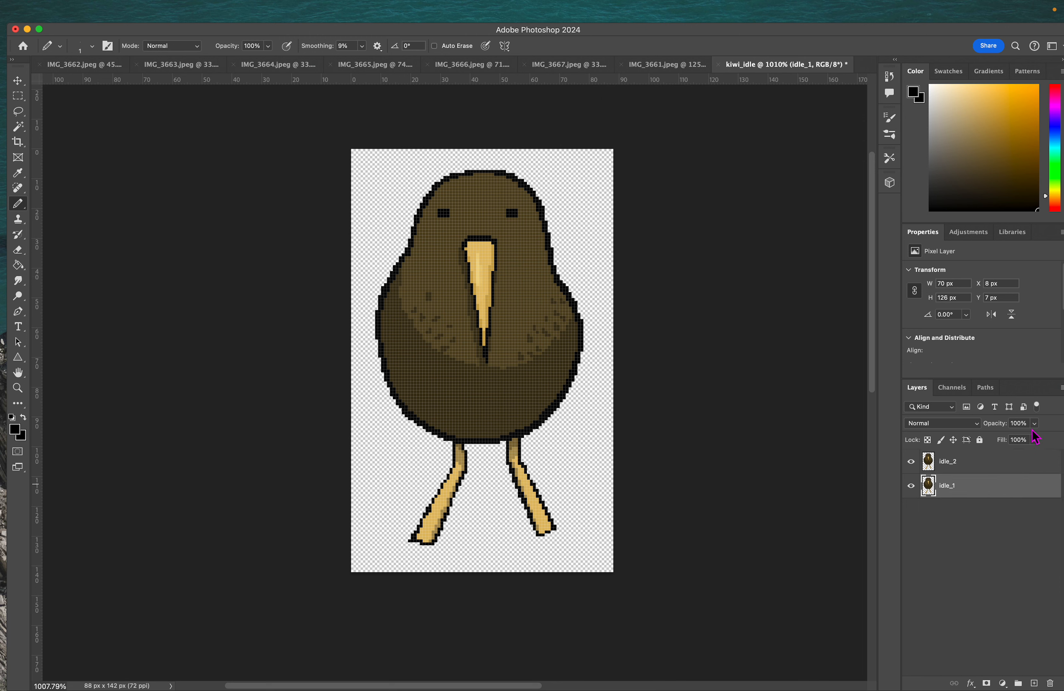
left_click(1037, 423)
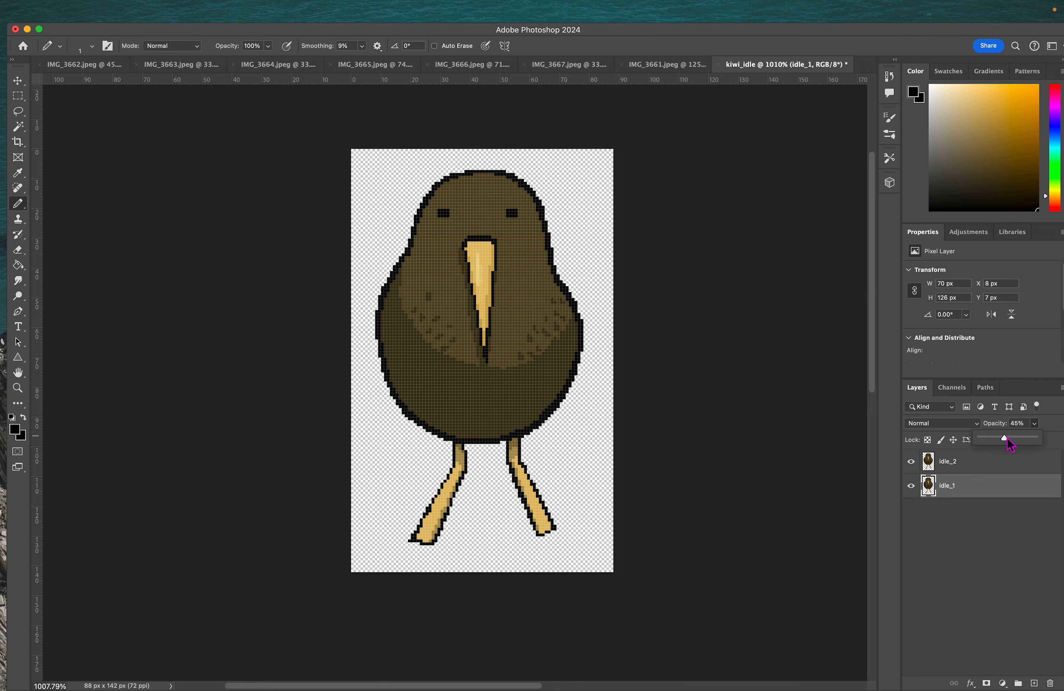
left_click(961, 539)
left_click(913, 465)
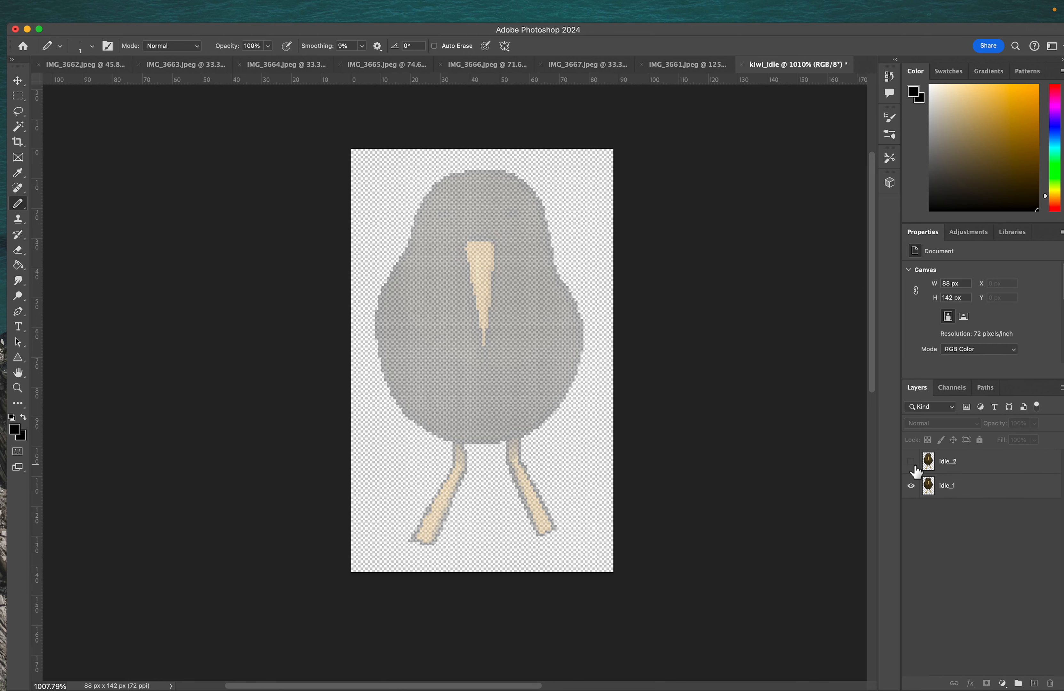
left_click(911, 462)
- Lasso the kiwi's head and body on idle_2, following the belly's lower outline so the legs stay outside the selection
left_click(994, 469)
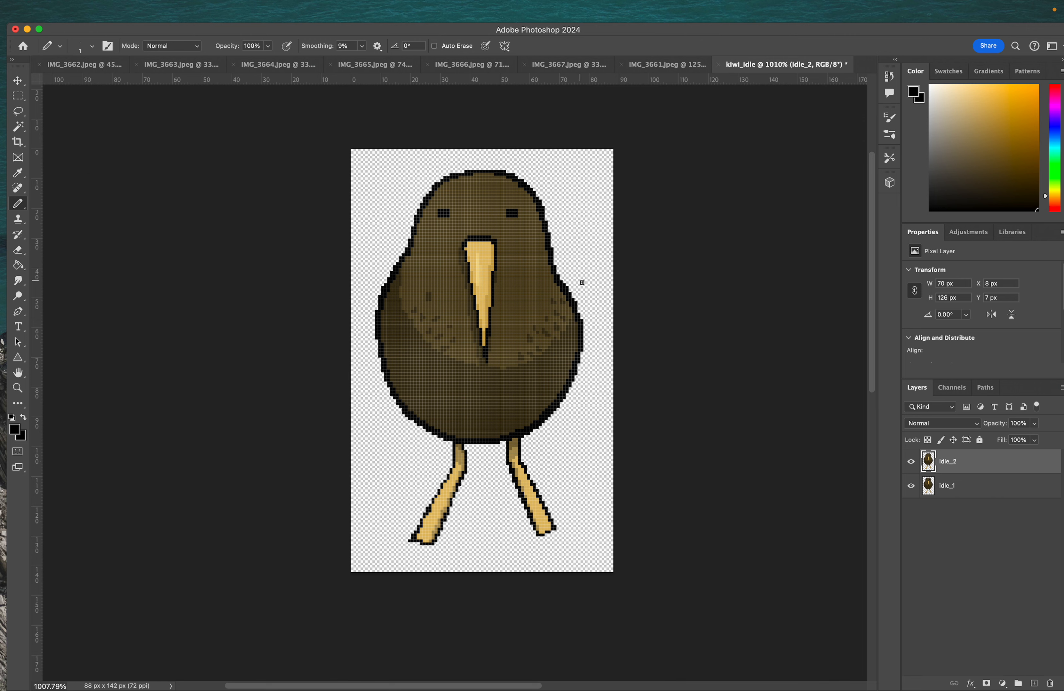
key("l")
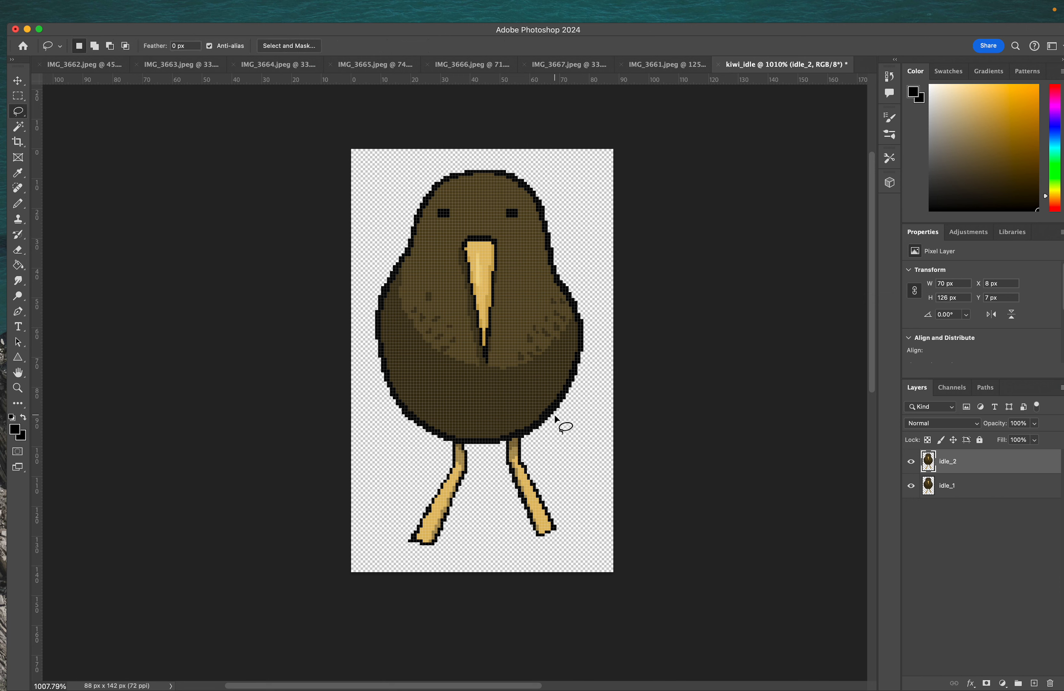
mouse_move(555, 415)
left_mouse_down()
mouse_move(468, 447)
mouse_move(389, 416)
mouse_move(364, 269)
mouse_move(401, 176)
mouse_move(474, 149)
mouse_move(567, 223)
left_mouse_up()
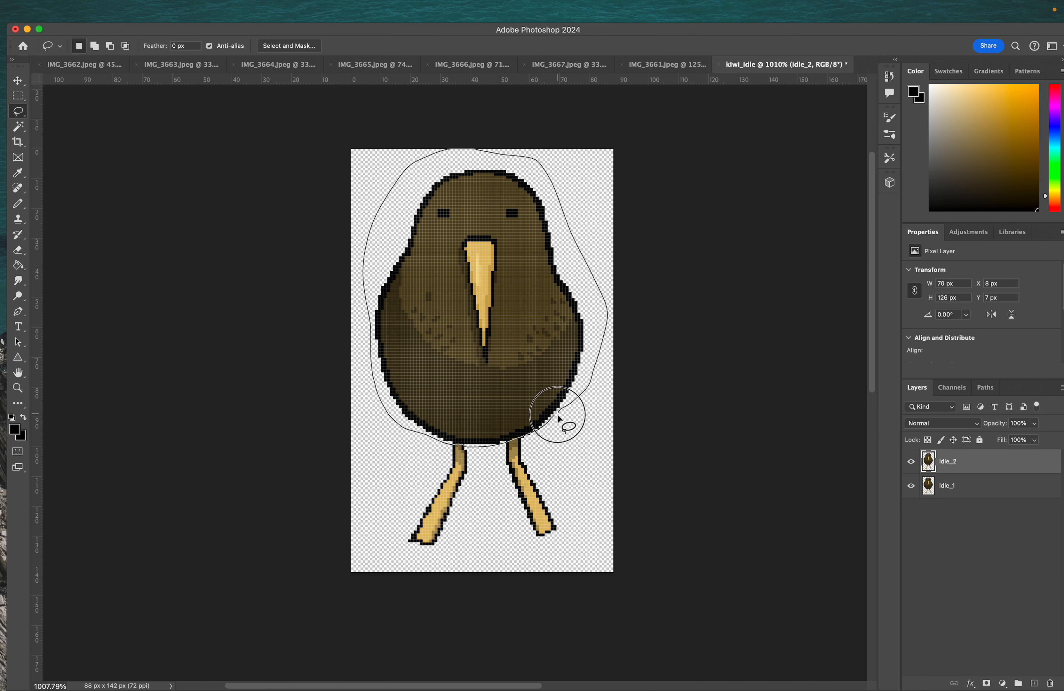
left_click_drag(557, 414, 559, 416)
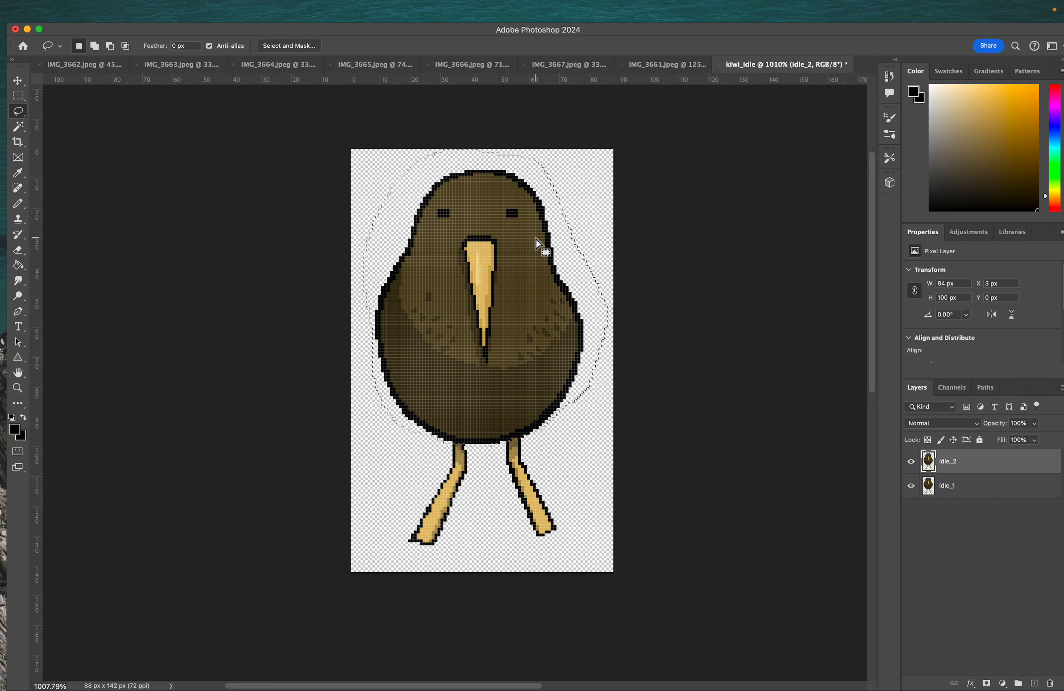
- Warp the selected body on idle_2 by pulling its top edge and bottom edge slightly downward, then apply the warp and deselect
key("super+t")
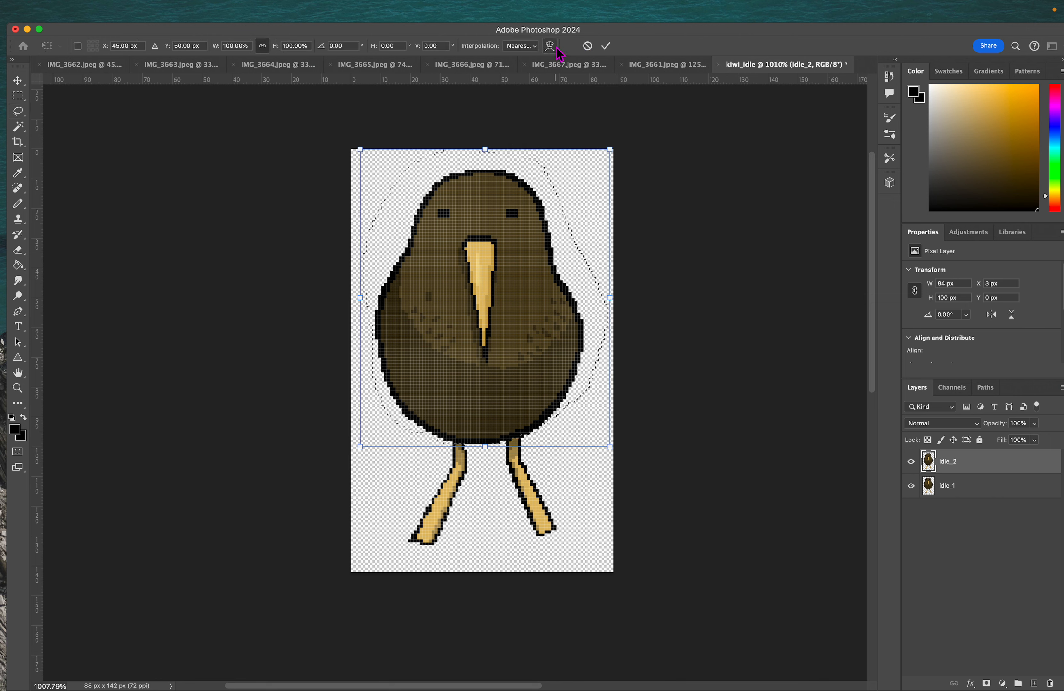
right_click(484, 239)
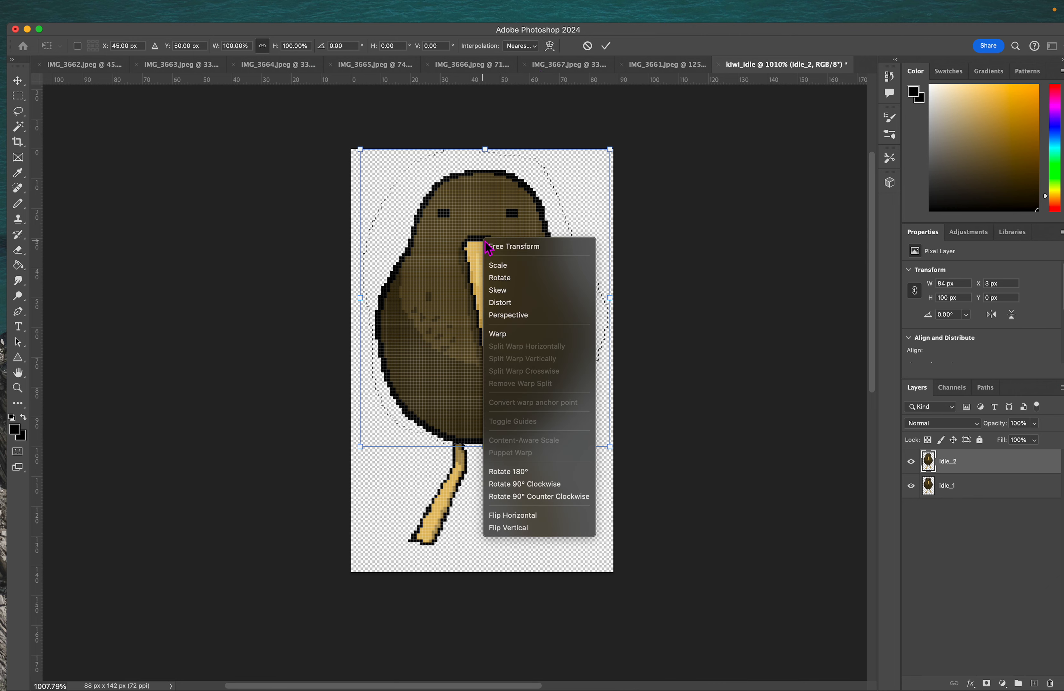
left_click(524, 335)
left_click_drag(482, 150, 480, 151)
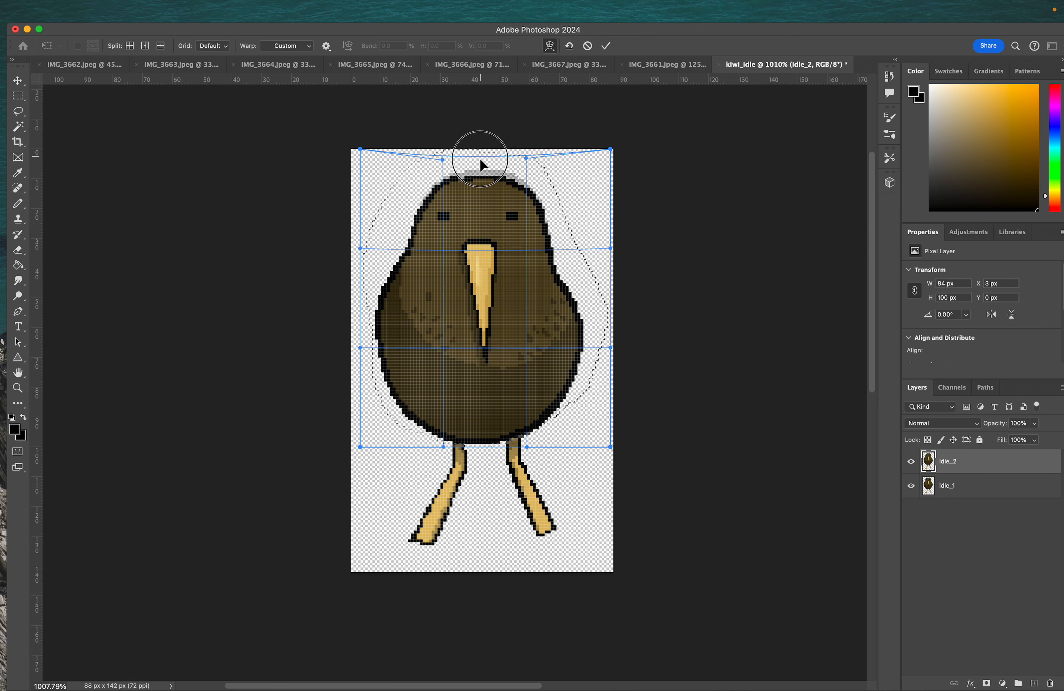
left_click_drag(481, 159, 481, 162)
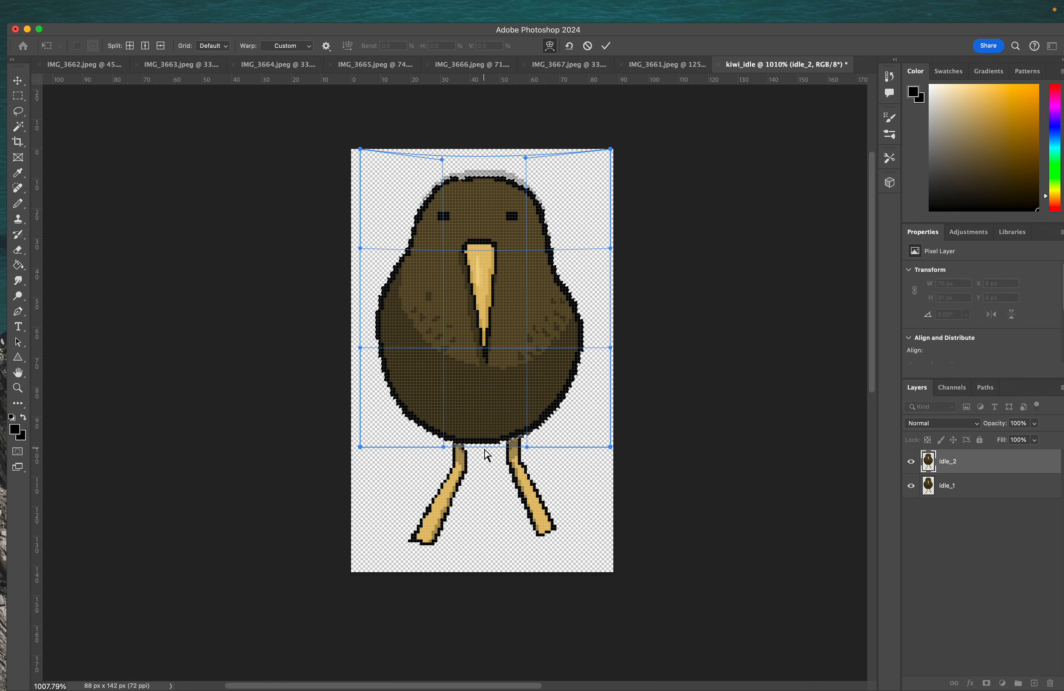
left_click_drag(485, 447, 487, 459)
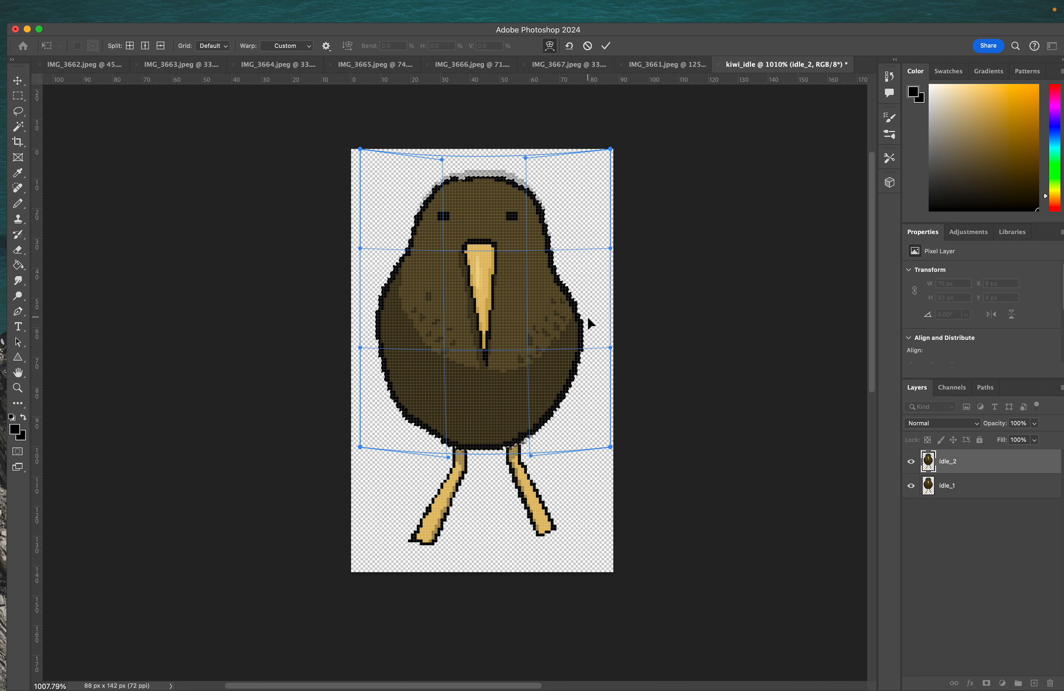
left_click_drag(571, 294, 564, 287)
key("super+z")
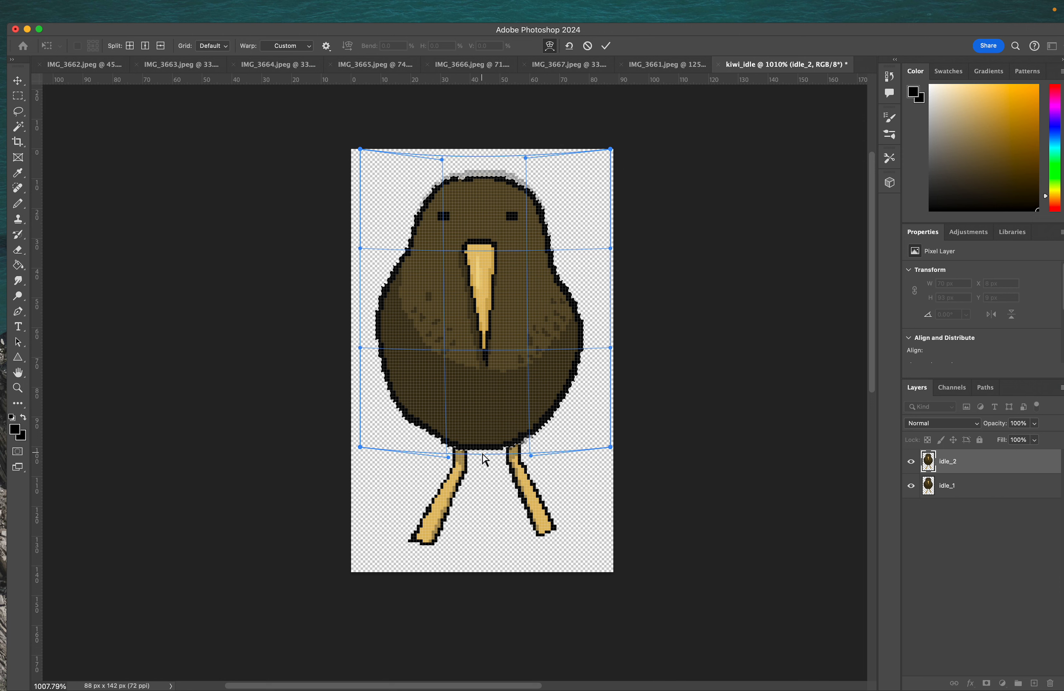
key("Return")
key("l")
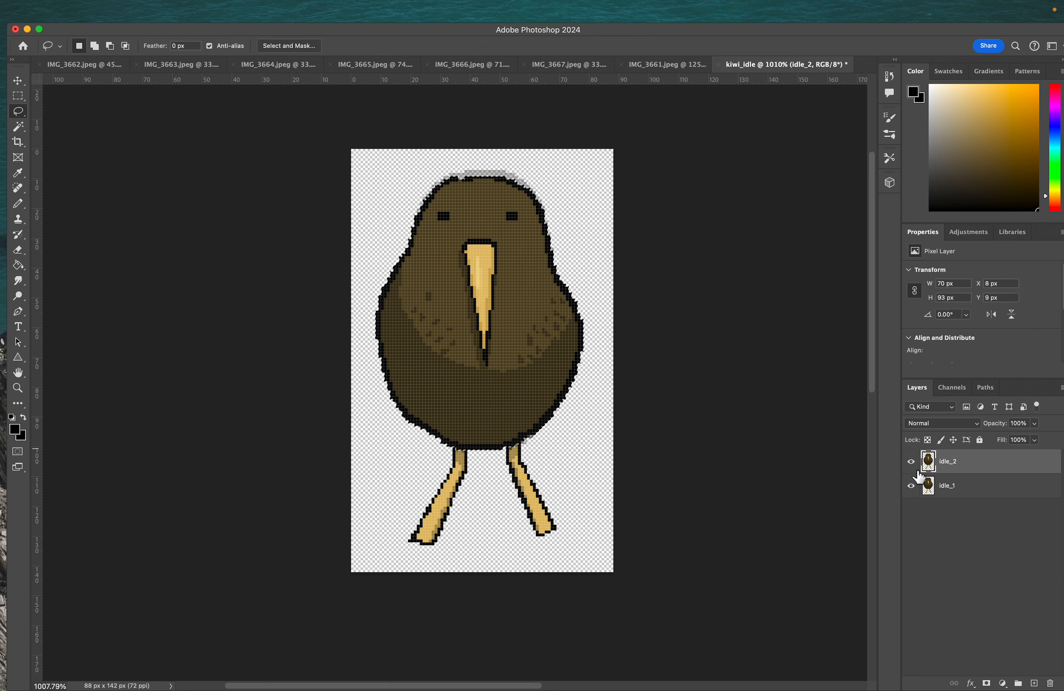
key("super+d")
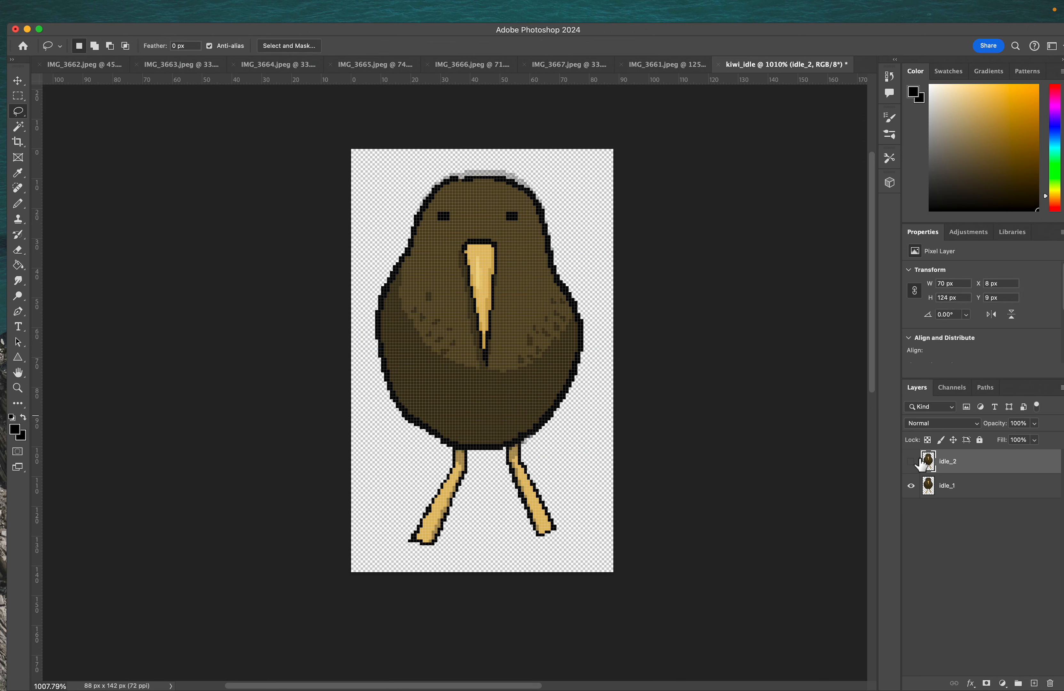
- Keep idle_2 visible and restore the idle_1 layer's opacity to 100%
left_click(913, 461)
left_click(990, 487)
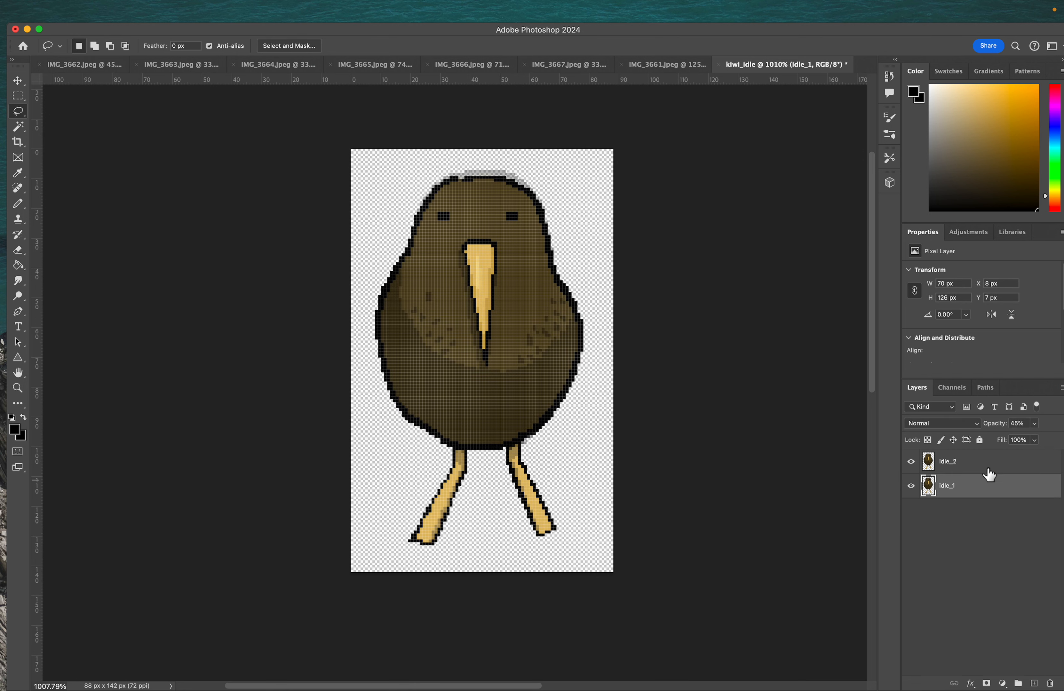
left_click(1034, 423)
left_click_drag(1063, 433, 1063, 434)
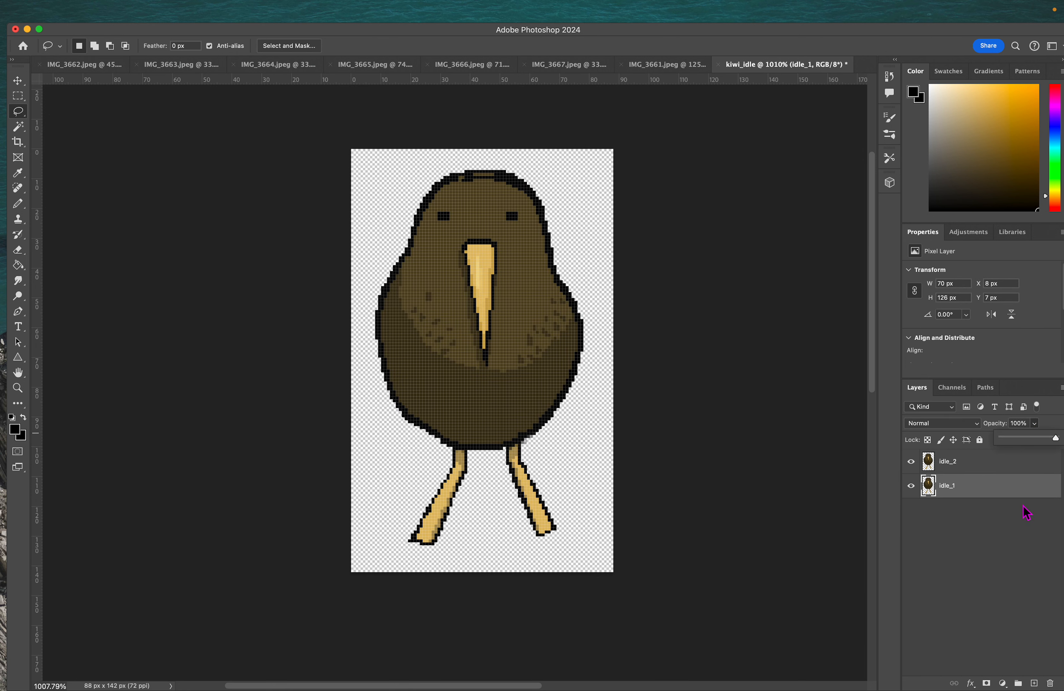
left_click(1014, 516)
- Compare the two idle frames by repeatedly hiding and showing the idle_2 layer
left_click(912, 463)
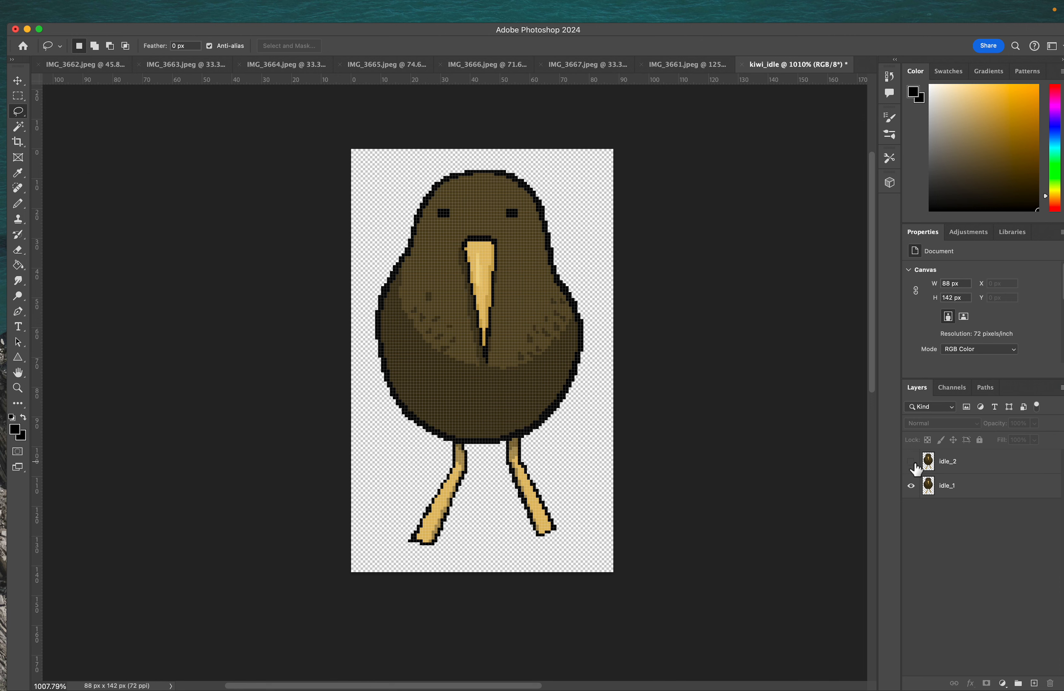
left_click(914, 463)
left_click(913, 463)
left_click(915, 463)
left_click(912, 462)
left_click(912, 463)
left_click(913, 463)
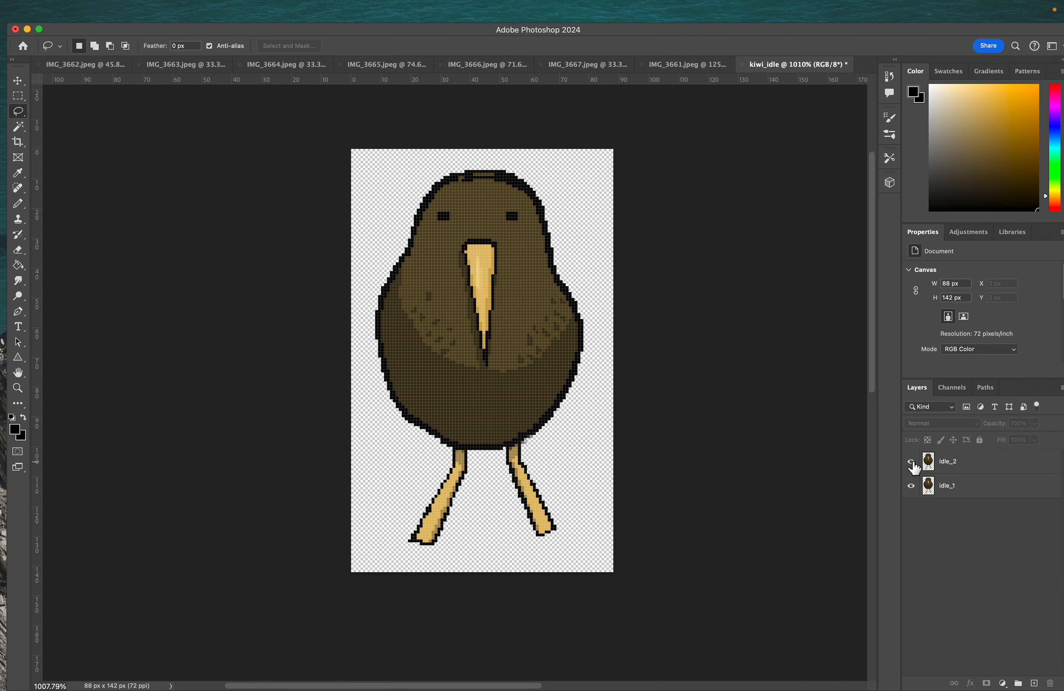
left_click(912, 462)
left_click(912, 463)
left_click(913, 462)
left_click(913, 462)
left_click(912, 463)
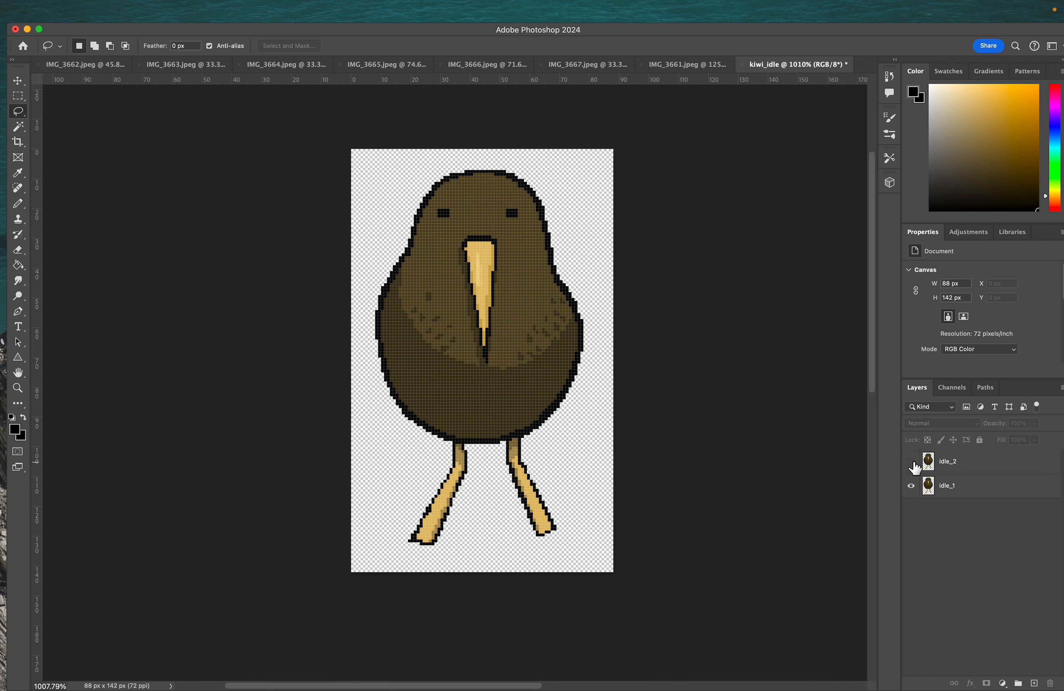
- Show only idle_2 and pencil black pixels into the outline gap at the top of the kiwi's head
left_click(912, 461)
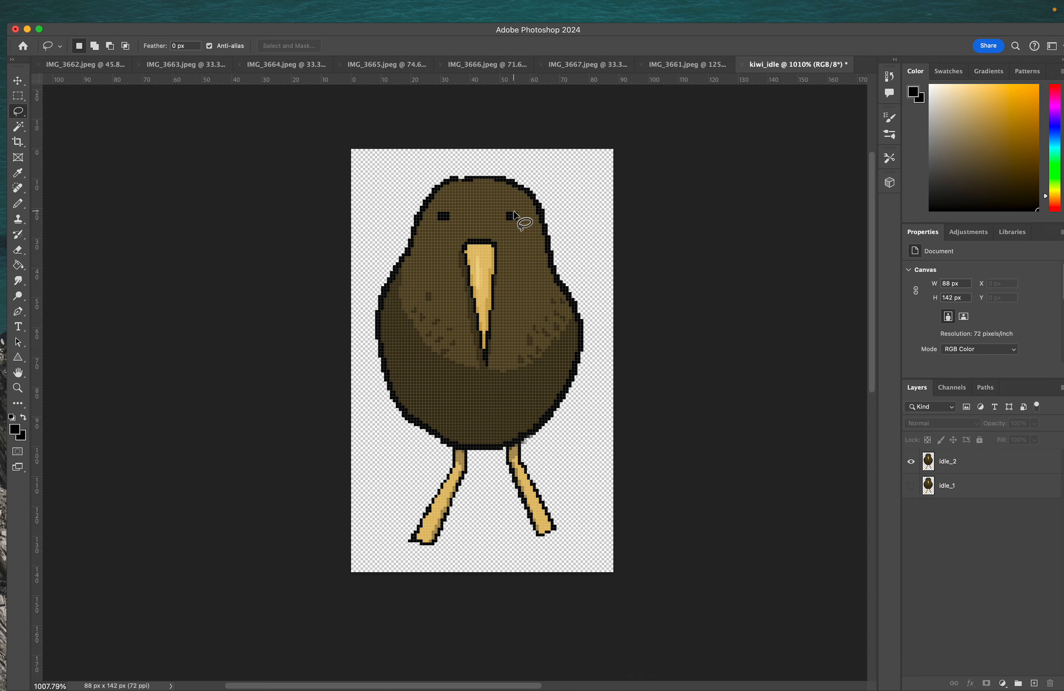
scroll(472, 229, "up", 10)
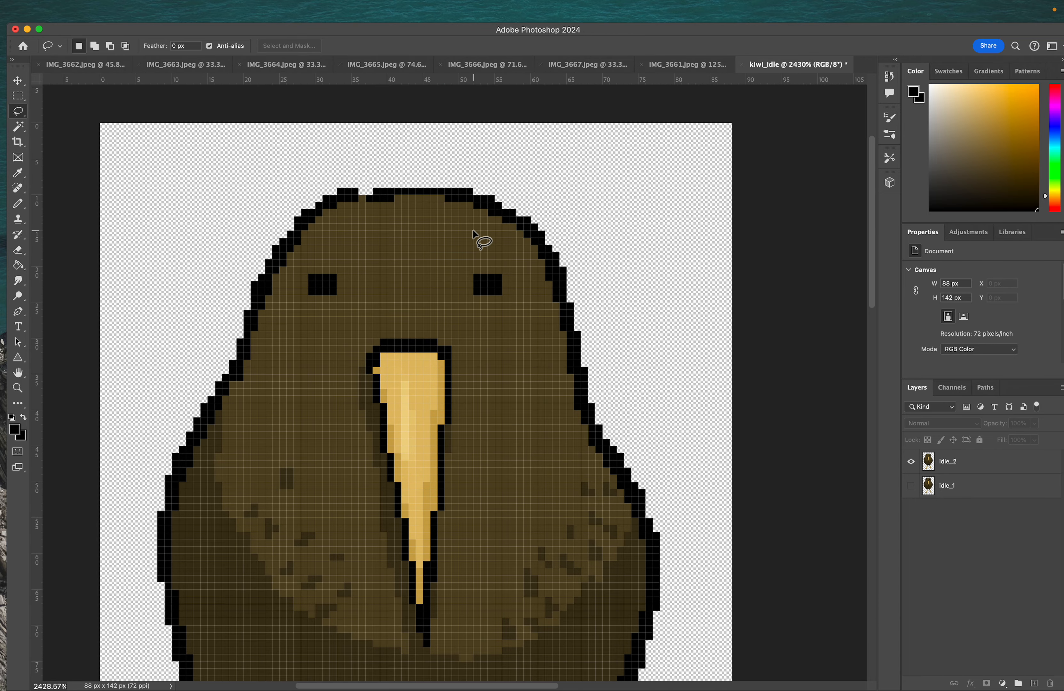
key("b")
left_click(991, 469)
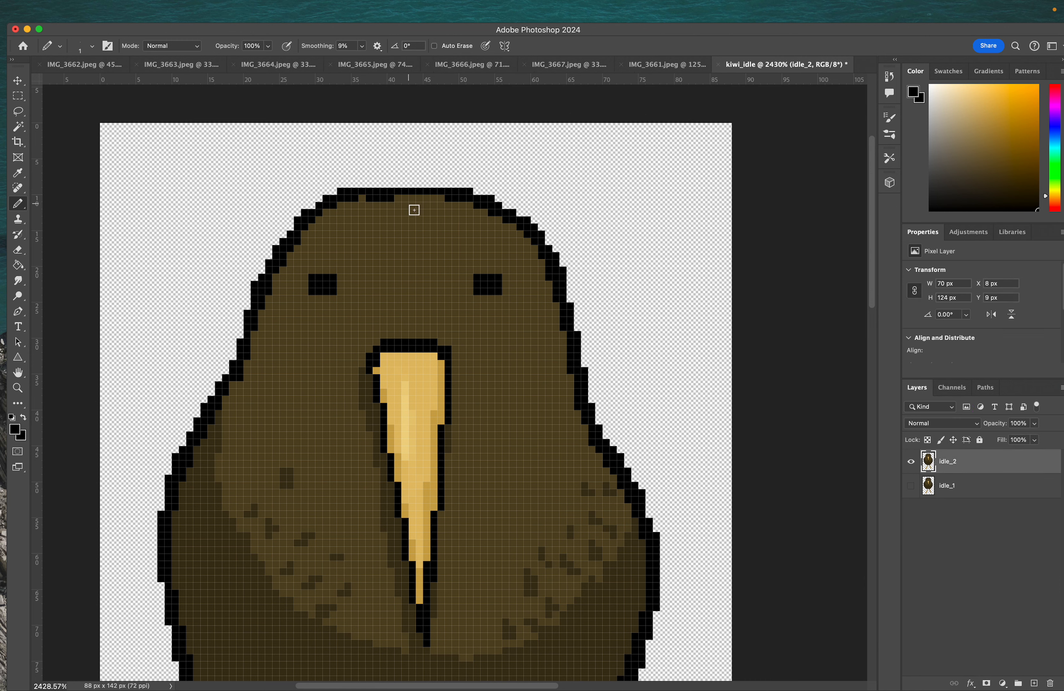
scroll(466, 404, "down", 10)
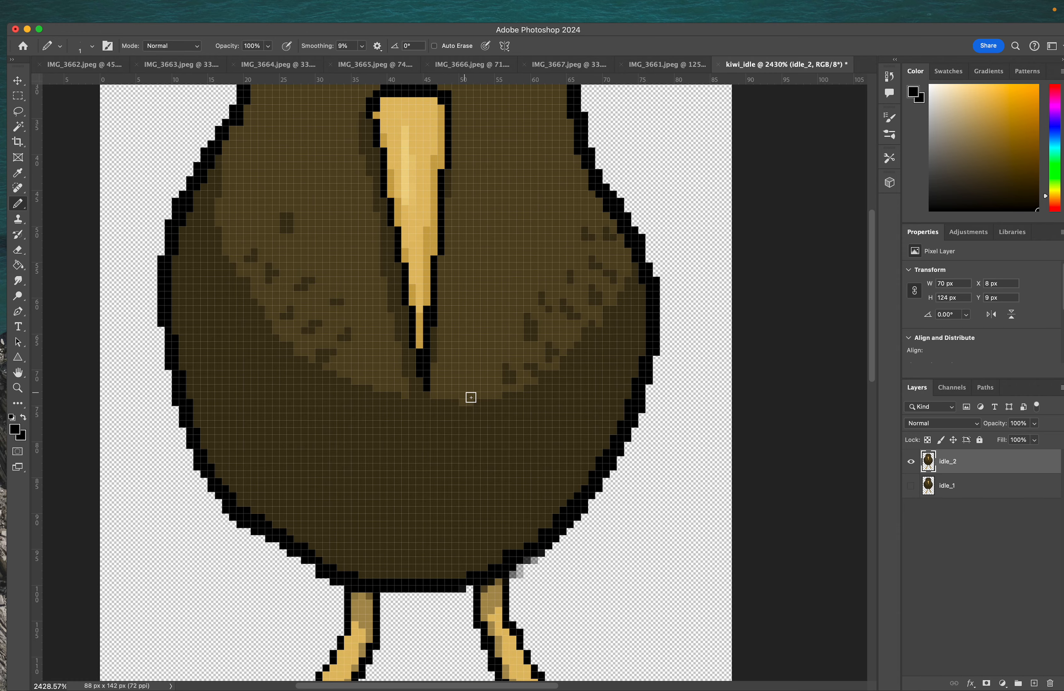
scroll(562, 410, "up", 4)
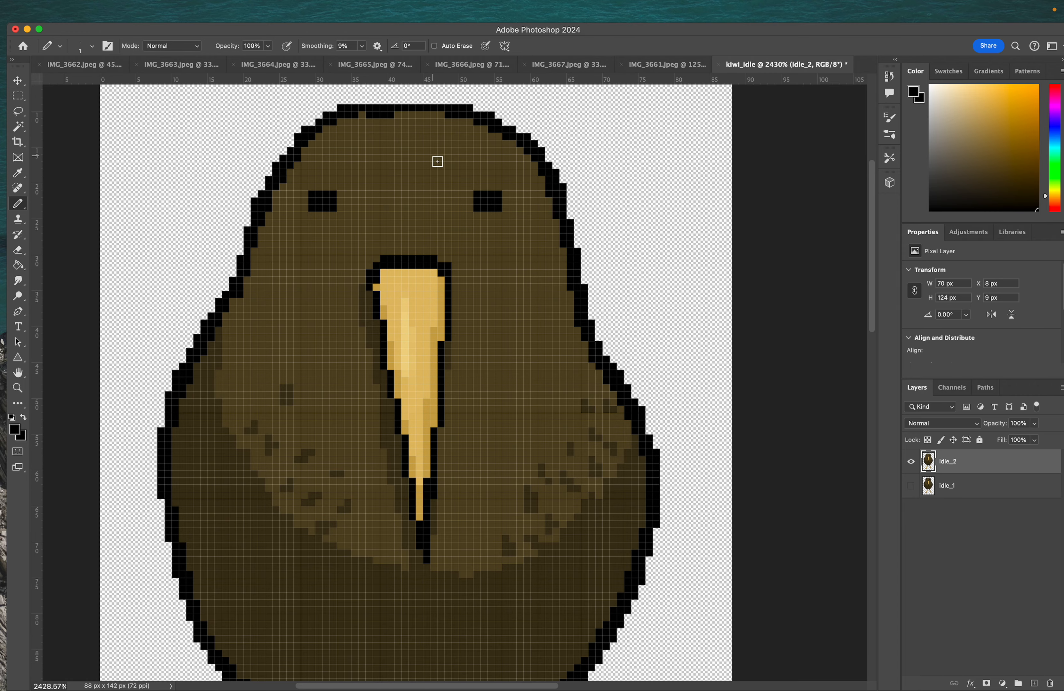
- Erase the stray black pixels beneath the head's top outline on idle_2 and pencil the gap with sampled body brown
key("e")
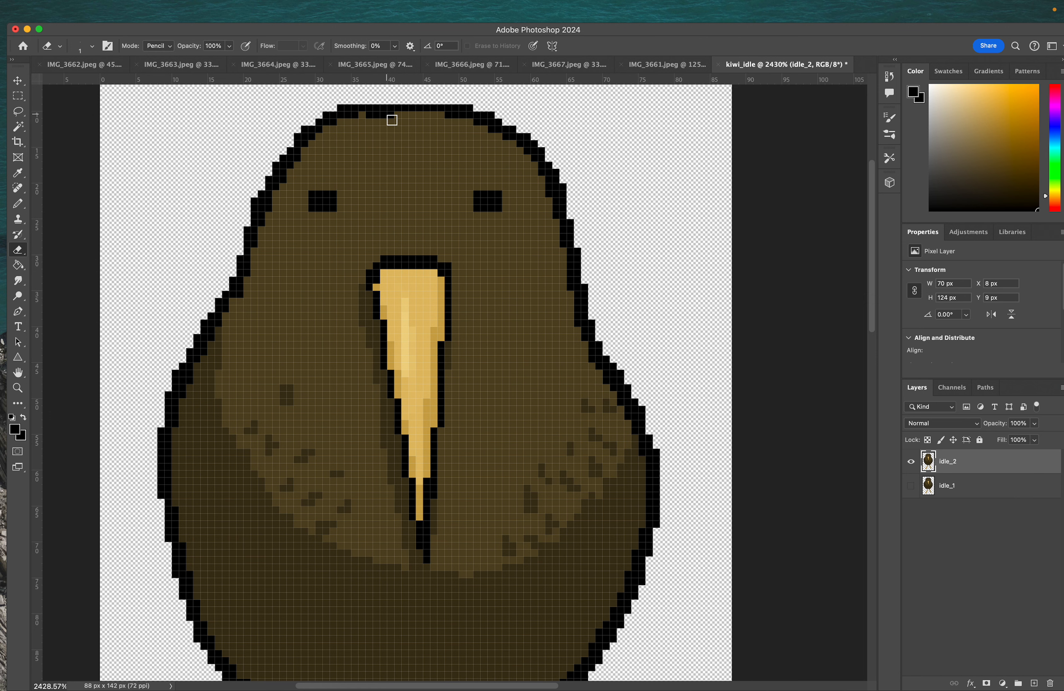
left_click_drag(392, 121, 371, 113)
key("i")
left_click(386, 128)
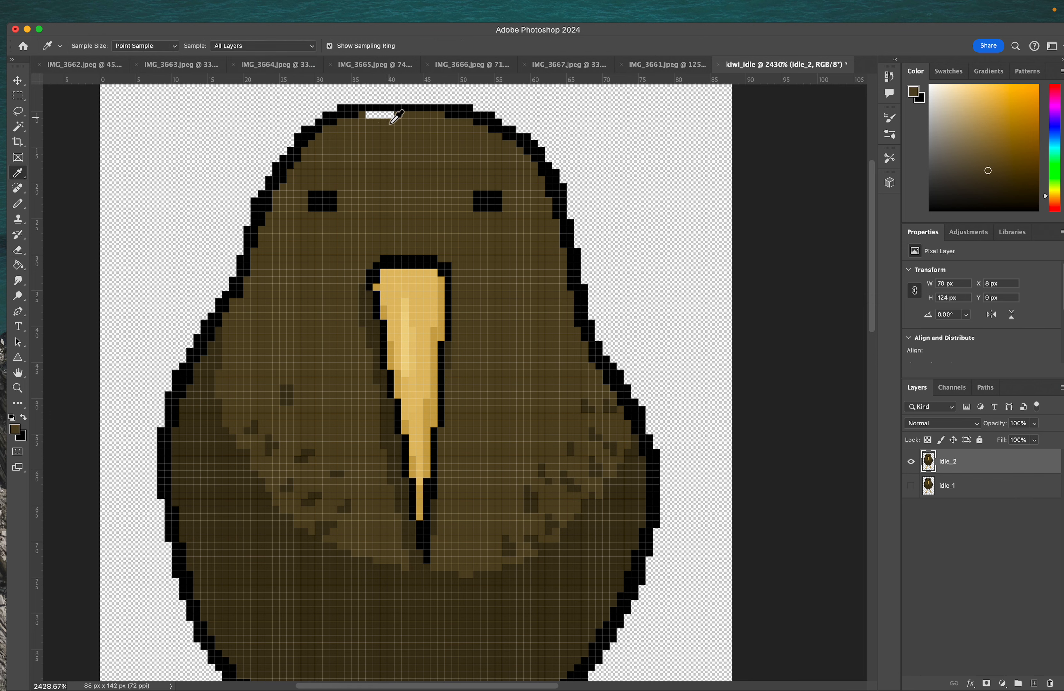
key("b")
left_click_drag(391, 115, 368, 113)
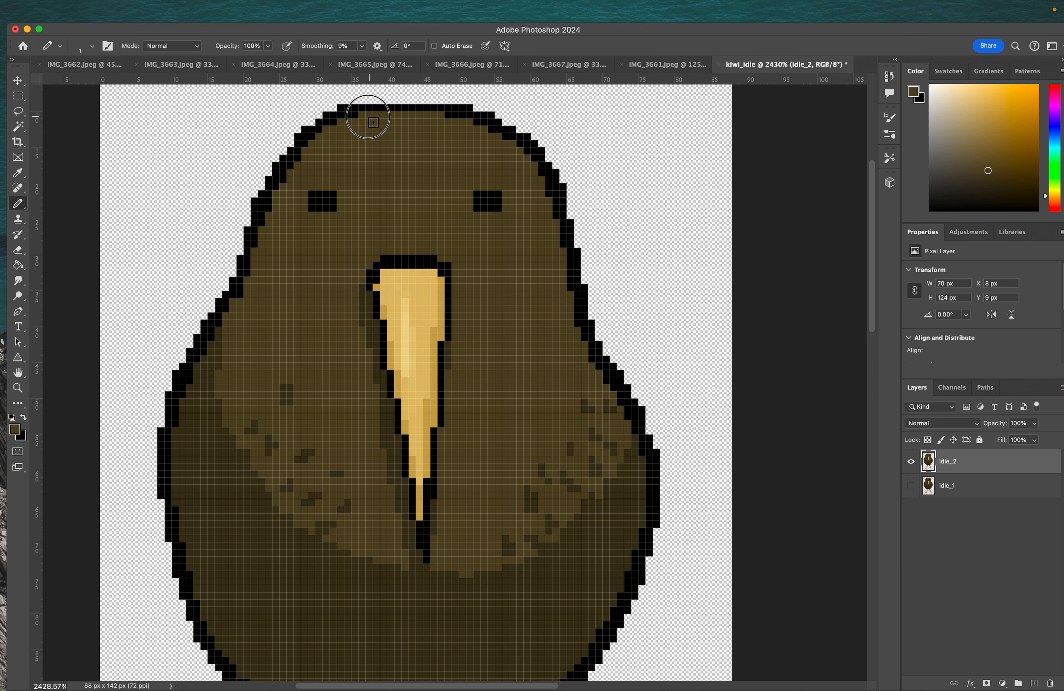
- Show idle_1 as well and compare the two frames by repeatedly hiding and showing the idle_2 and idle_1 layers
left_click(913, 485)
left_click(914, 462)
left_click(913, 462)
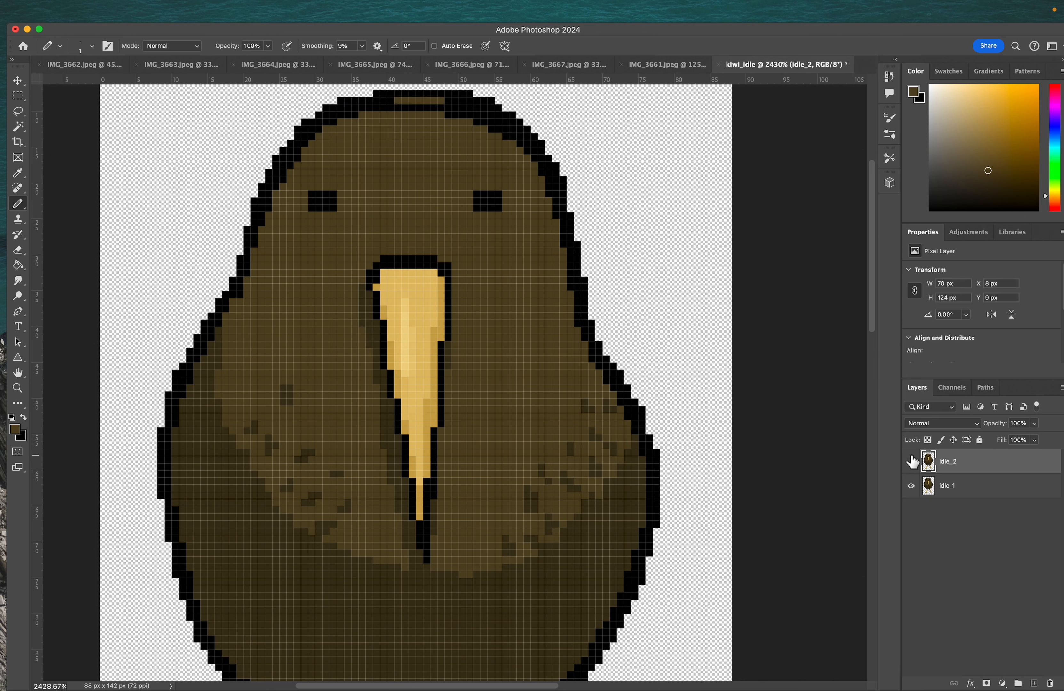
left_click(914, 461)
left_click(915, 461)
left_click(914, 462)
left_click(915, 463)
left_click(917, 464)
left_click(915, 488)
left_click(913, 462)
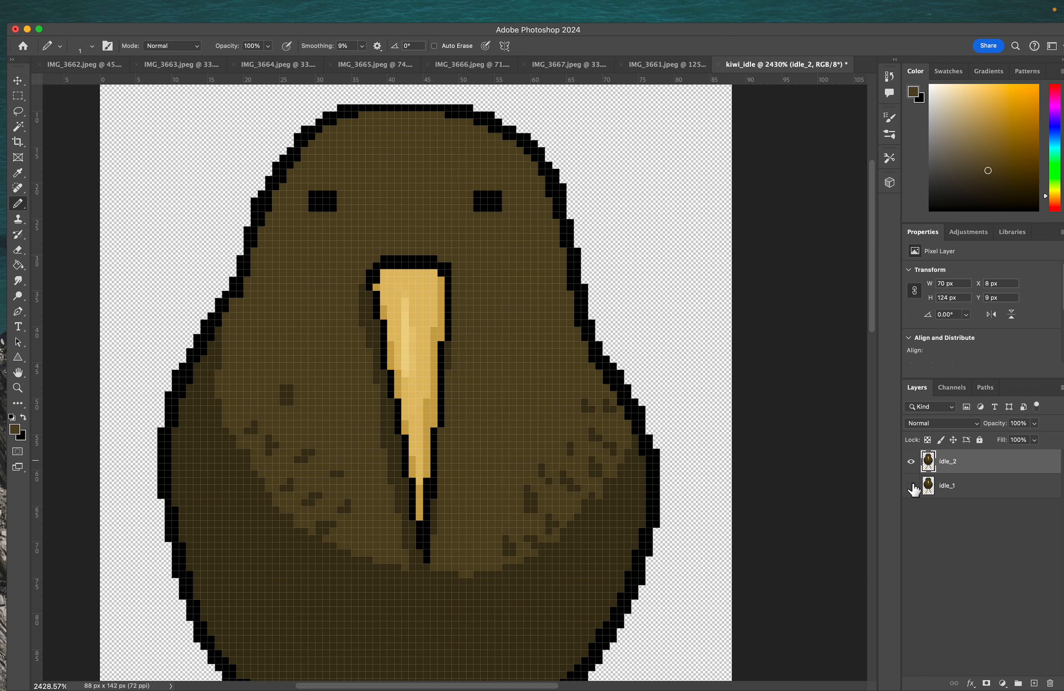
left_click(913, 488)
left_click(914, 463)
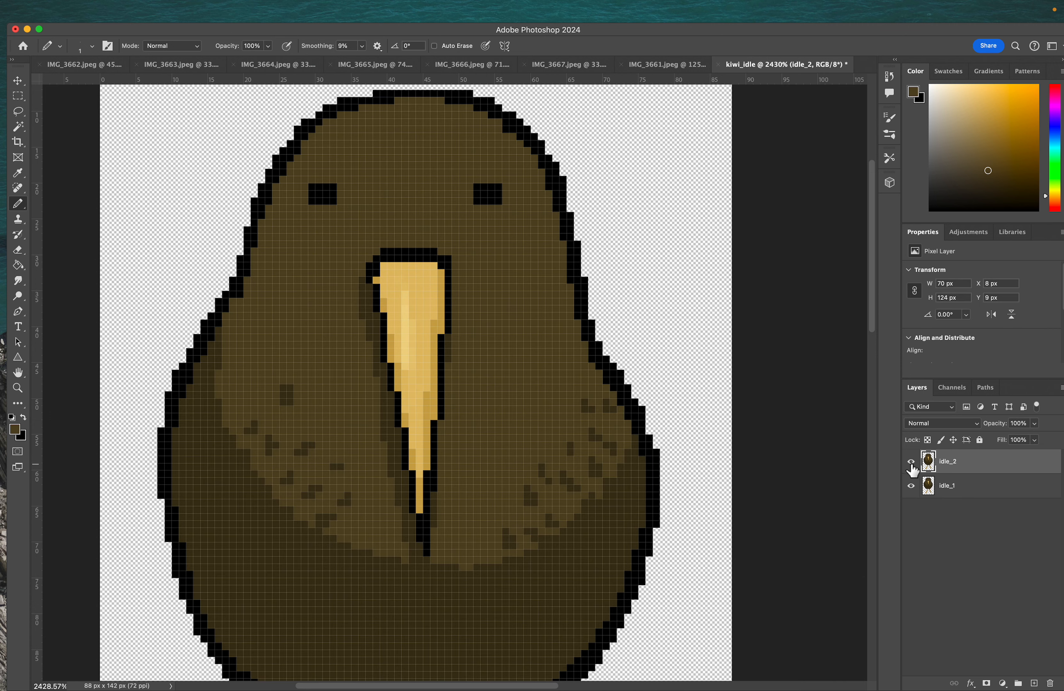
left_click(914, 464)
left_click(915, 467)
left_click(914, 464)
left_click(913, 463)
left_click(913, 463)
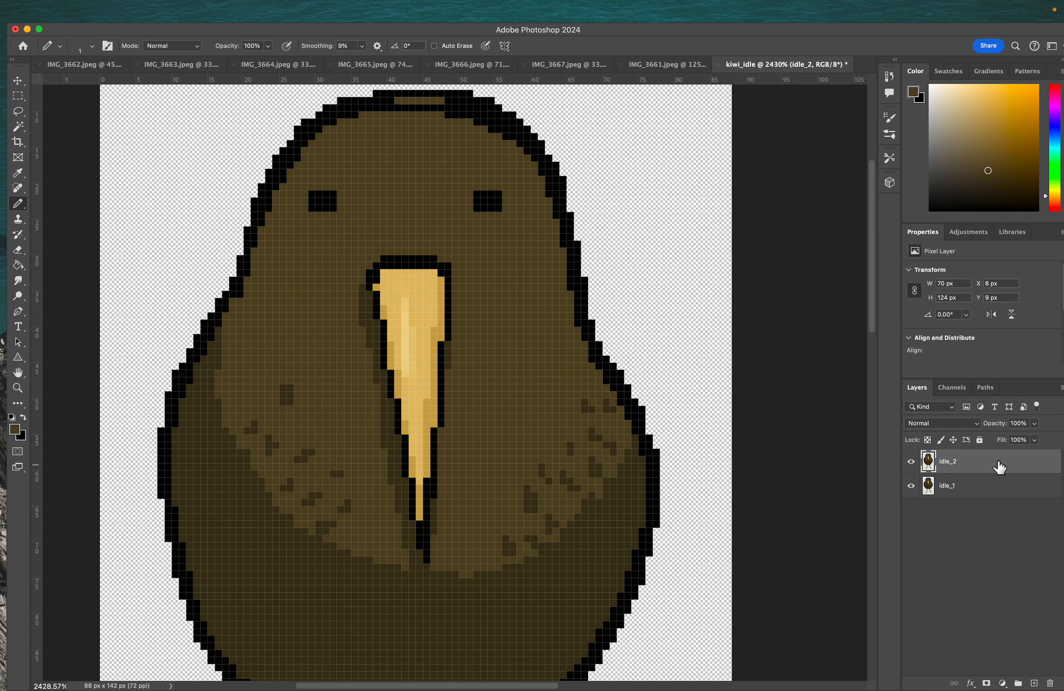
- Duplicate the idle_2 layer at 100% opacity
left_click(1034, 423)
left_click_drag(1012, 438, 1040, 438)
left_click(980, 512)
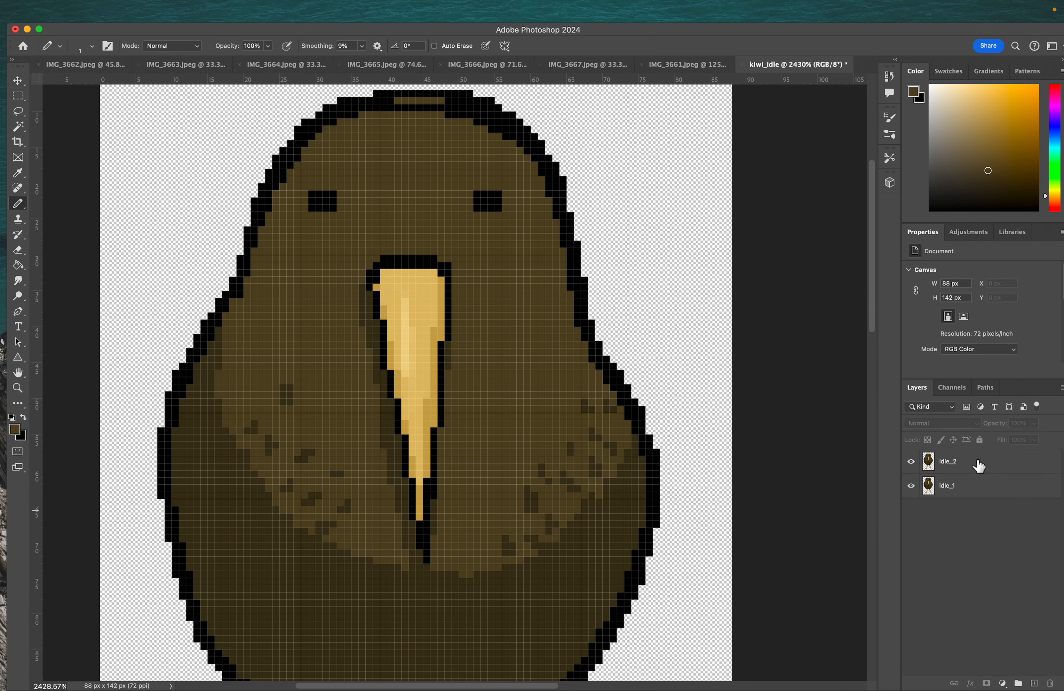
left_click(976, 461)
key("super+j")
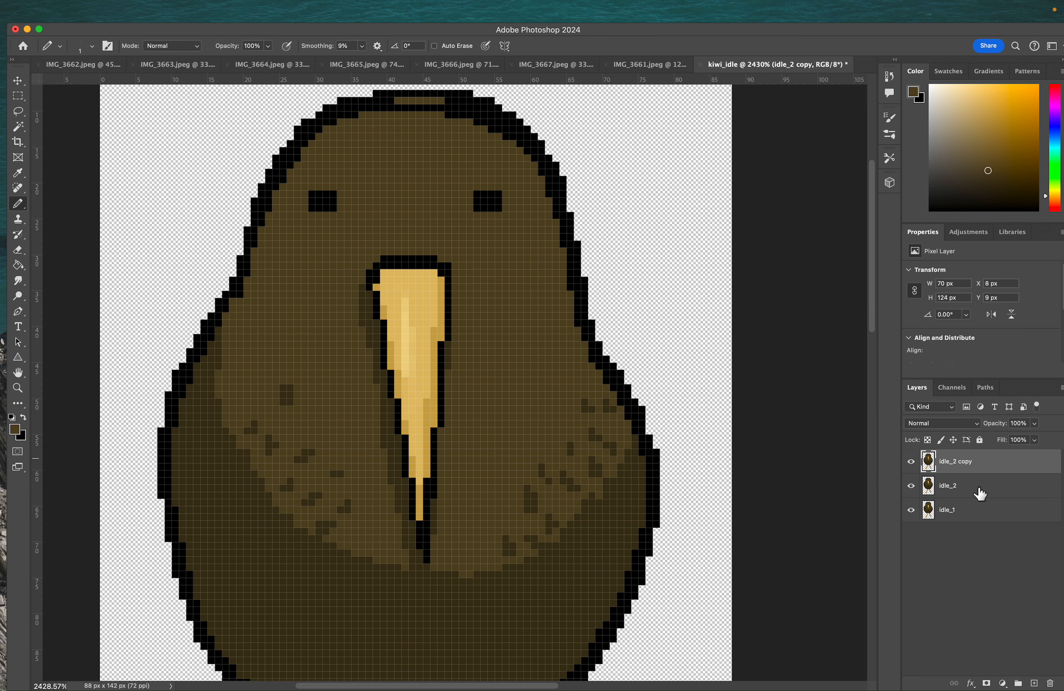
- Fade the idle_2 and idle_1 layers to partial opacity and check them beneath idle_2 copy
left_click(980, 492)
left_click(1035, 424)
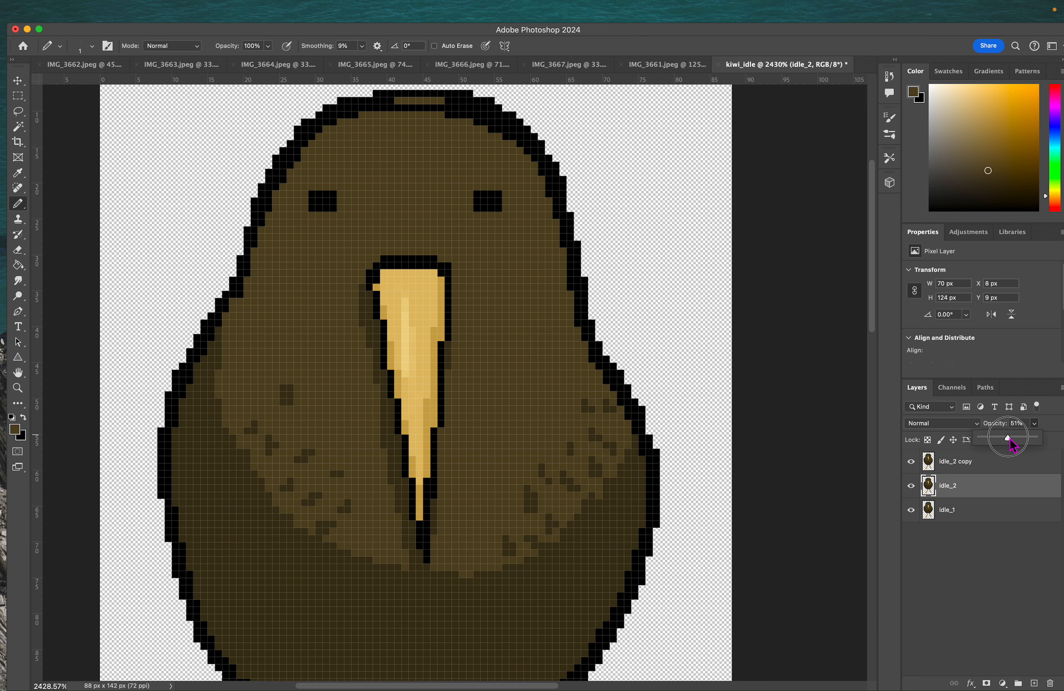
left_click(1012, 506)
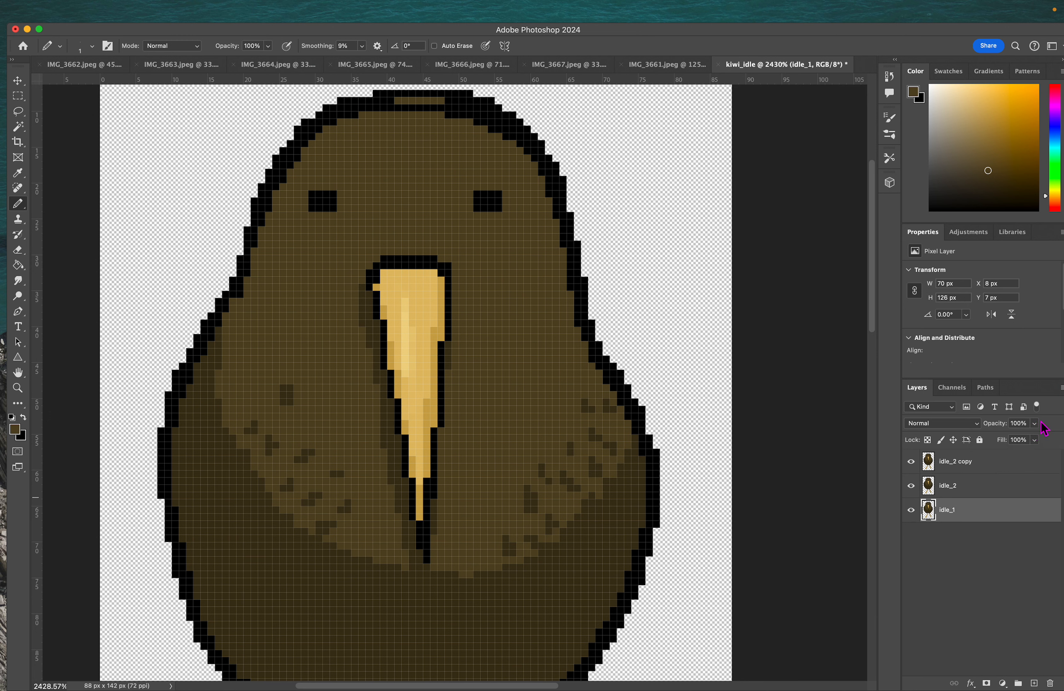
left_click_drag(1004, 438, 999, 439)
left_click(978, 532)
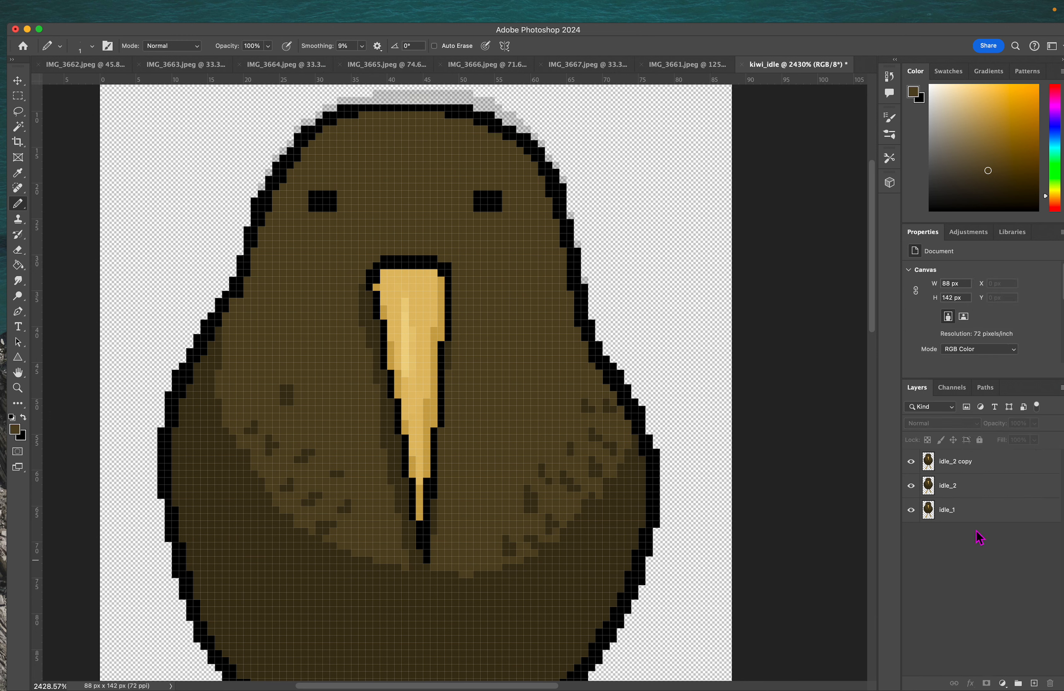
left_click(913, 467)
left_click(912, 466)
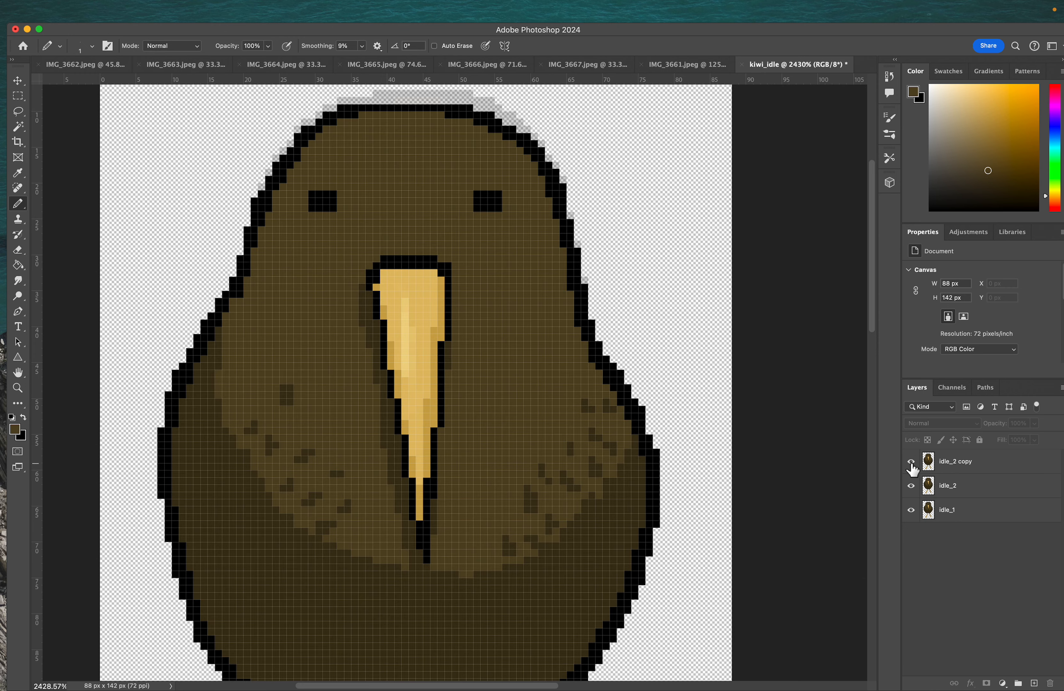
- Lasso the kiwi's whole body above the legs on the idle_2 copy layer
left_click(952, 471)
scroll(561, 277, "down", 5)
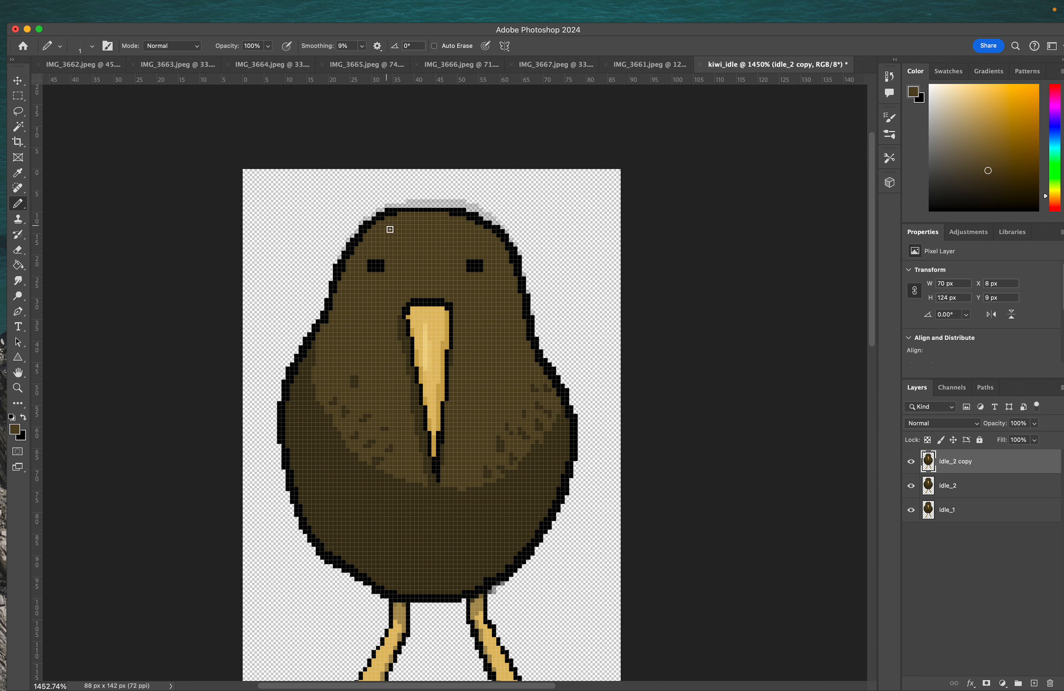
key("l")
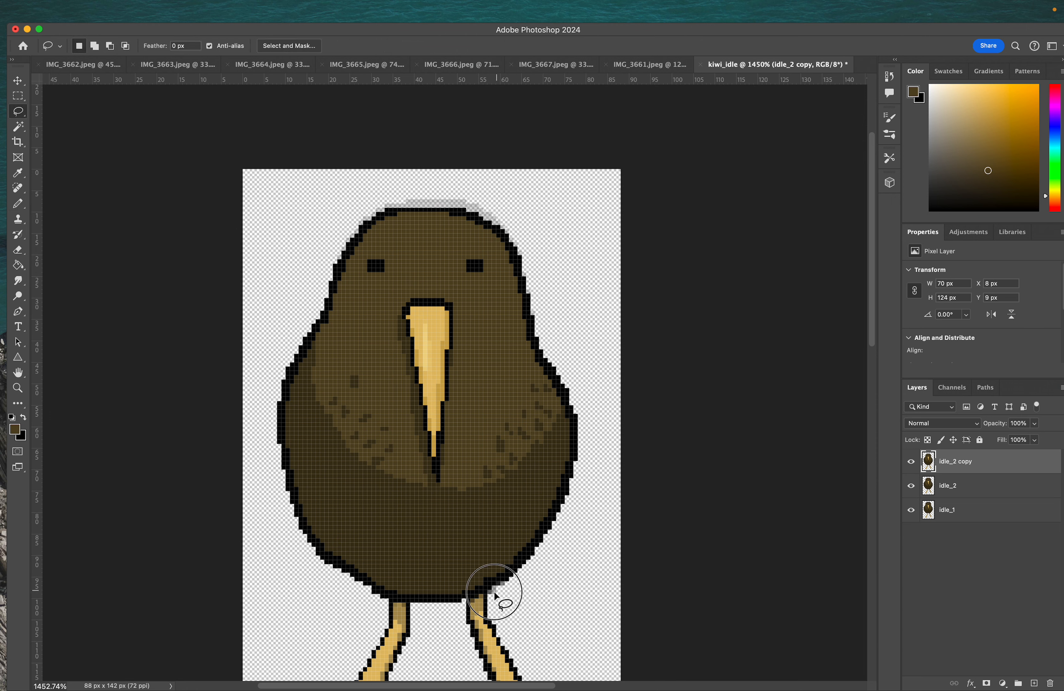
mouse_move(494, 591)
left_mouse_down()
mouse_move(408, 605)
mouse_move(419, 613)
mouse_move(366, 599)
left_mouse_up()
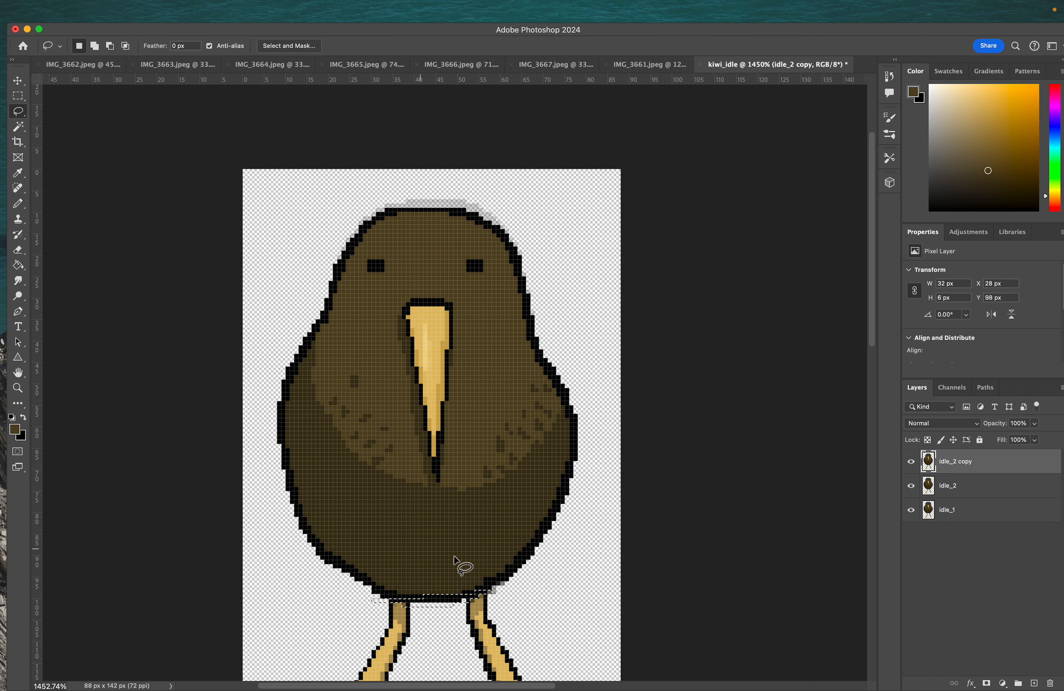
mouse_move(493, 592)
left_mouse_down()
mouse_move(420, 608)
mouse_move(336, 584)
mouse_move(239, 487)
mouse_move(250, 445)
left_mouse_up()
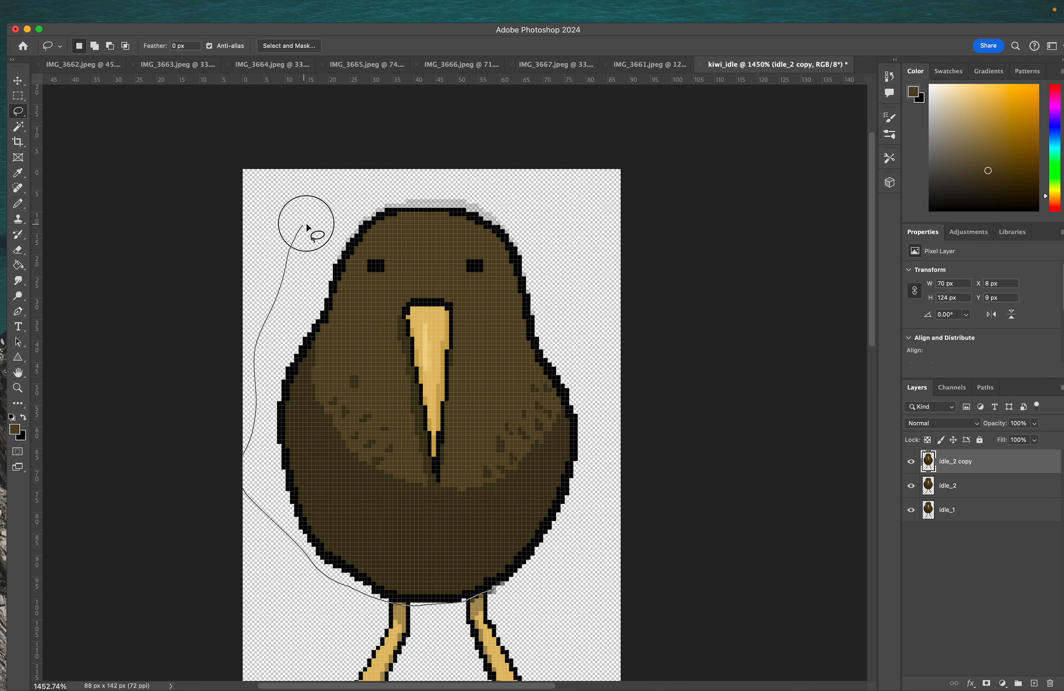
left_click_drag(503, 592, 497, 593)
- Warp the selected body on idle_2 copy, pulling the head's top slightly upward and nudging the middle slightly right, and apply the warp
key("ctrl+t")
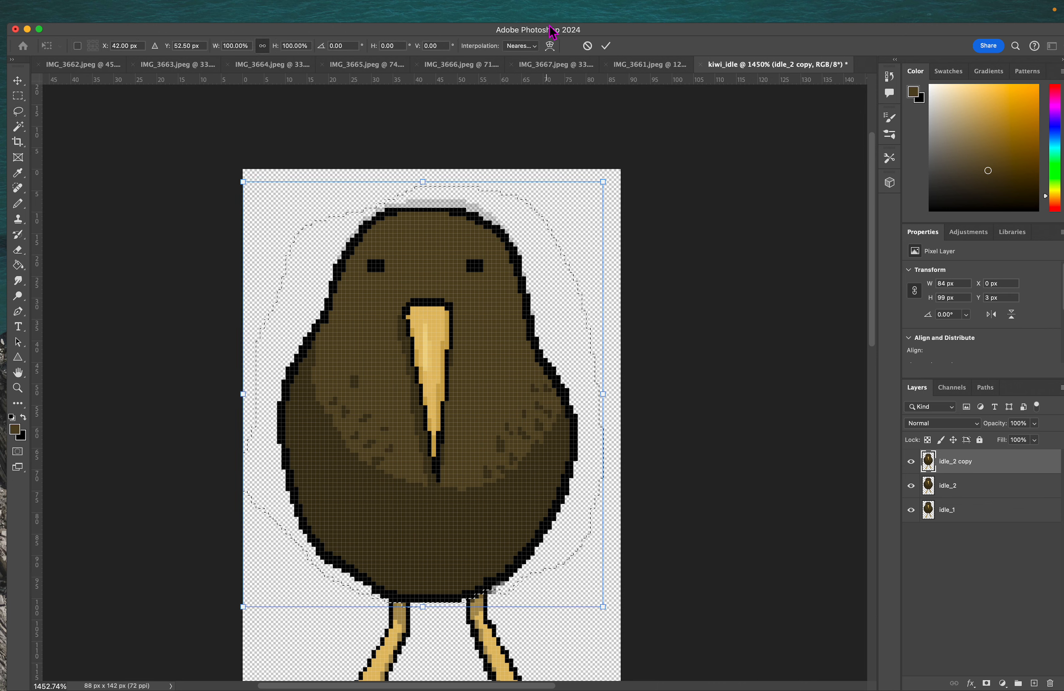
left_click(550, 46)
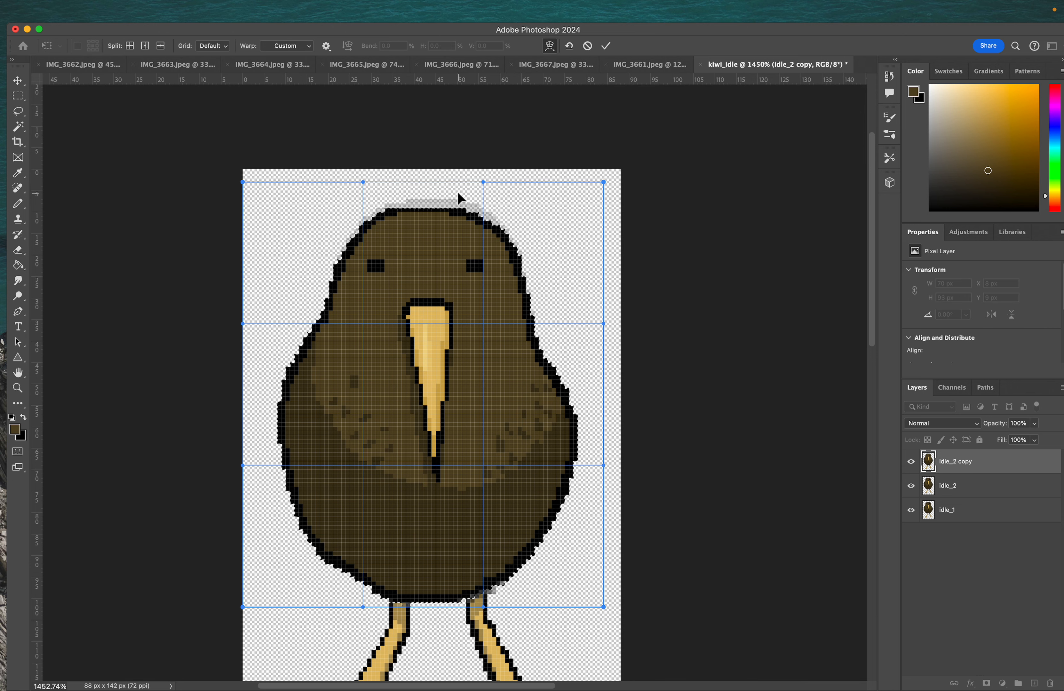
left_click_drag(465, 214, 465, 206)
left_click_drag(441, 599, 439, 598)
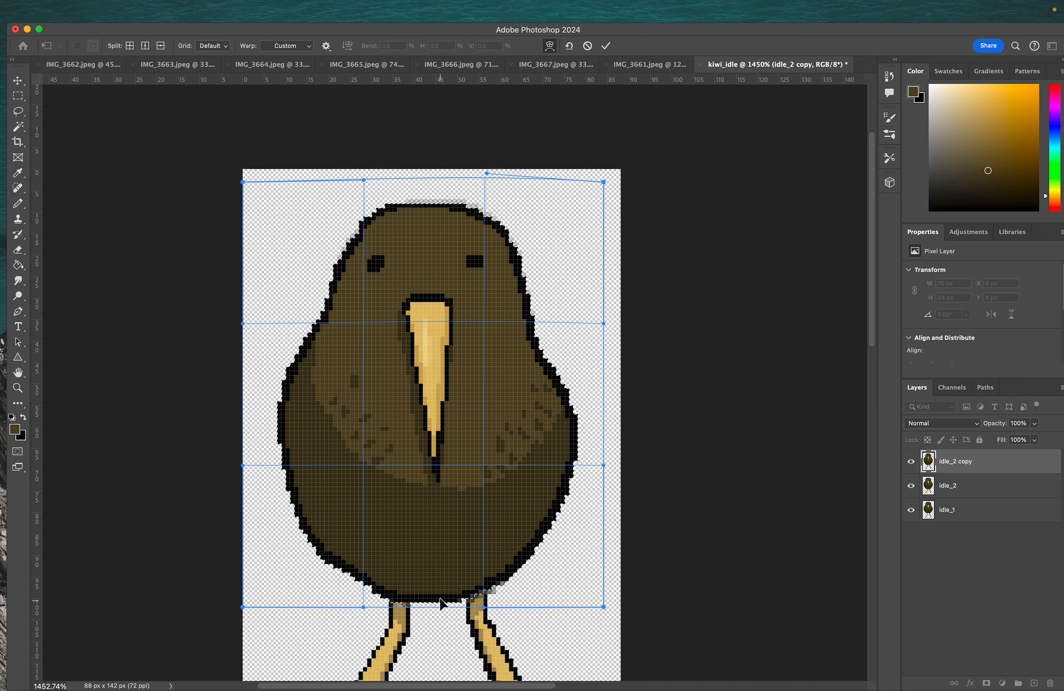
left_click_drag(488, 421, 489, 419)
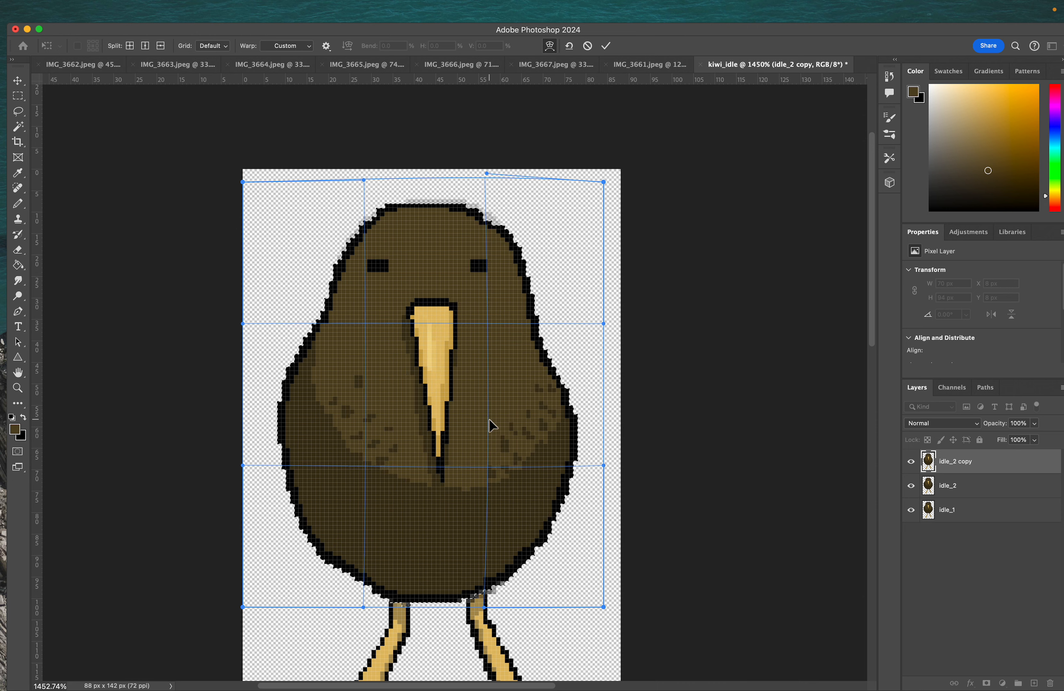
key("Return")
key("l")
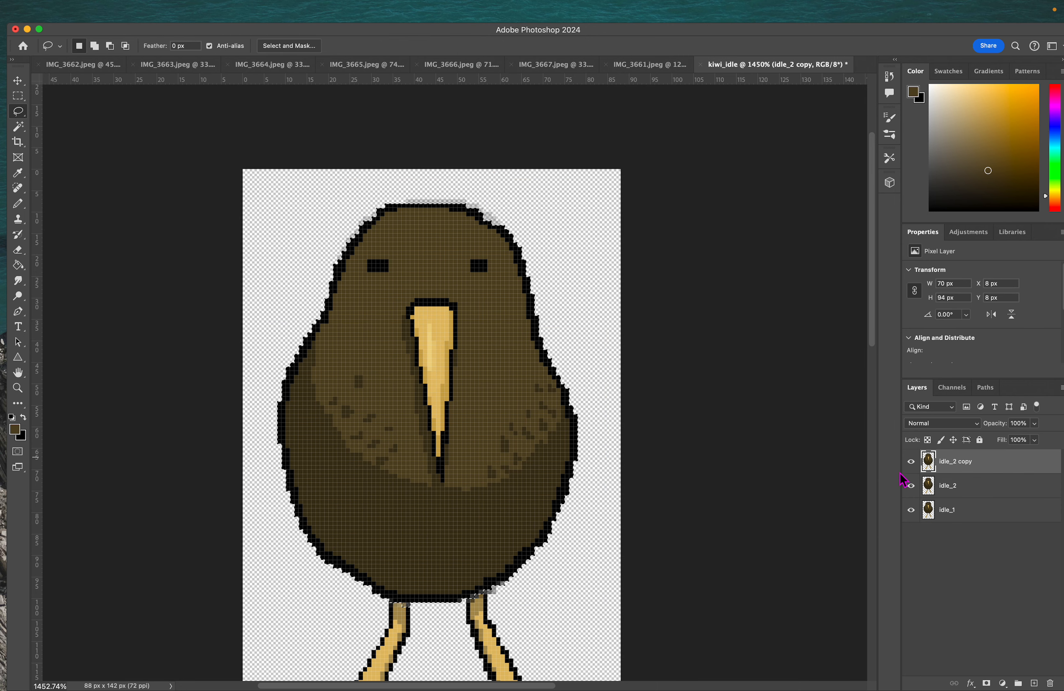
- Compare the warped frame with the earlier ones by hiding and showing idle_2 and idle_2 copy
left_click(913, 486)
left_click(913, 486)
left_click(912, 464)
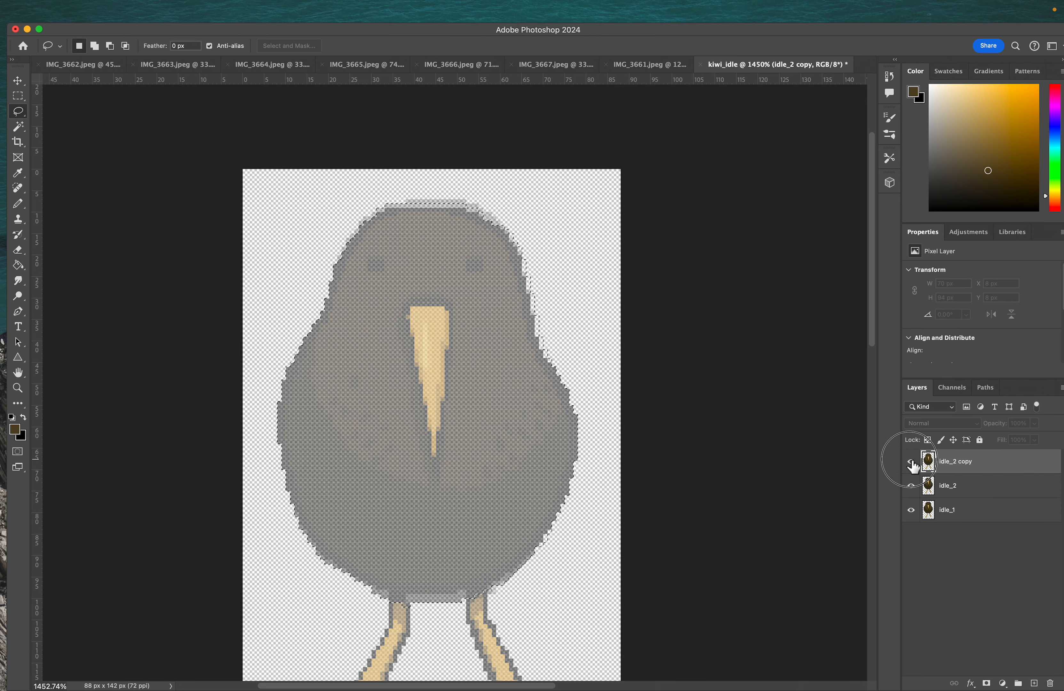
left_click(912, 465)
left_click(912, 464)
left_click(911, 464)
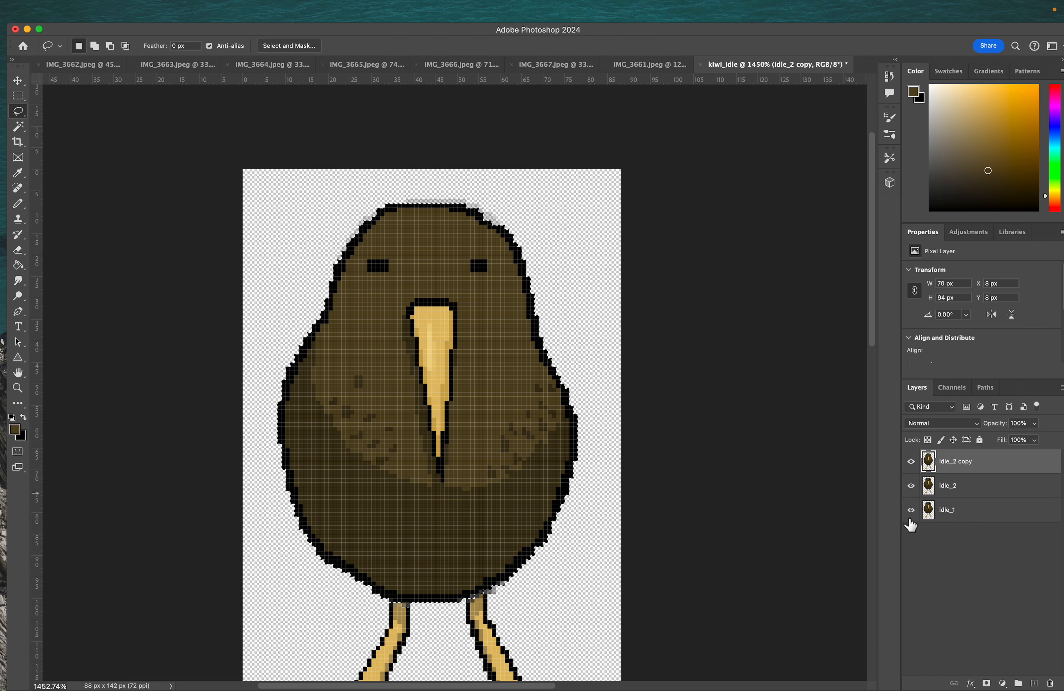
- Narrow the kiwi's left eye on idle_2 copy by pencilling body brown over its inner column of black pixels
scroll(438, 265, "up", 5)
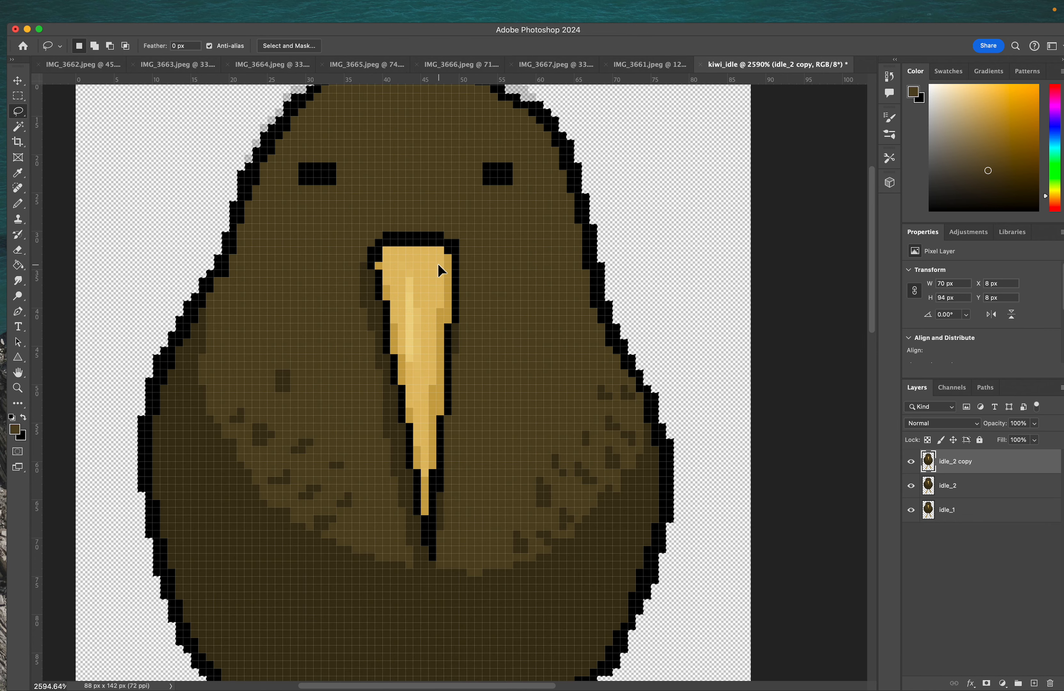
key("b")
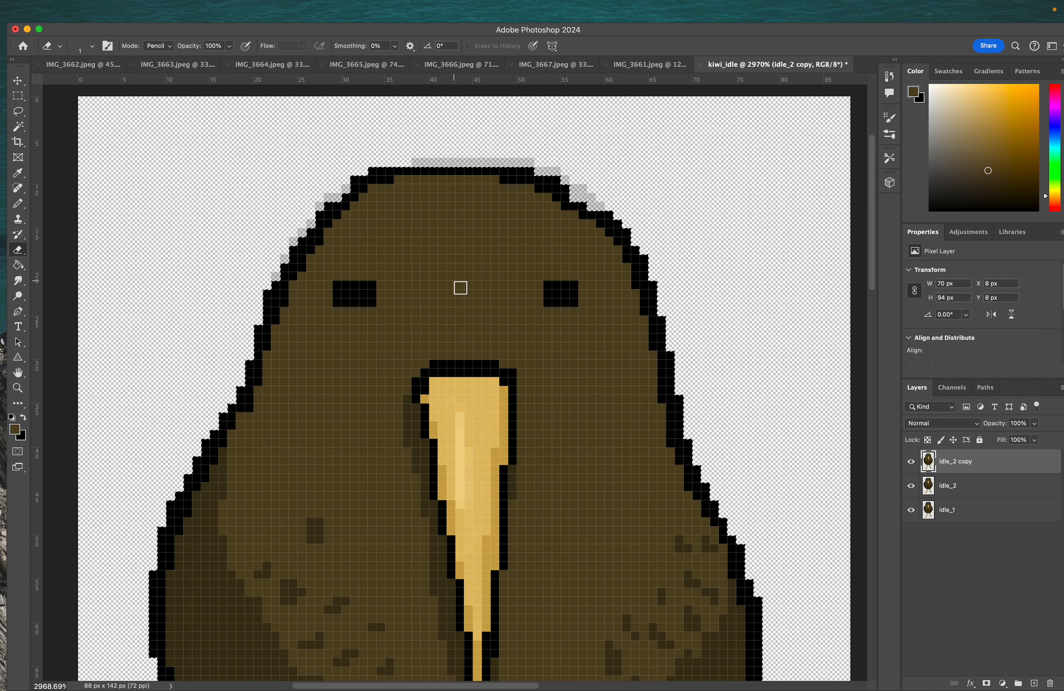
key("i")
key("b")
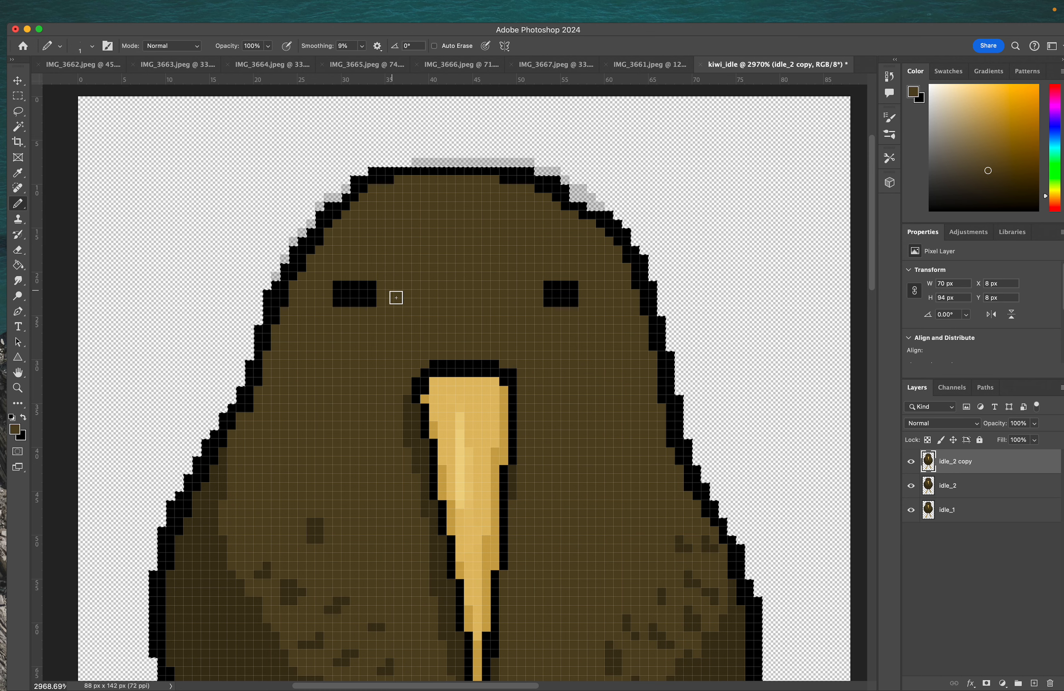
left_click(373, 285)
left_click(372, 296)
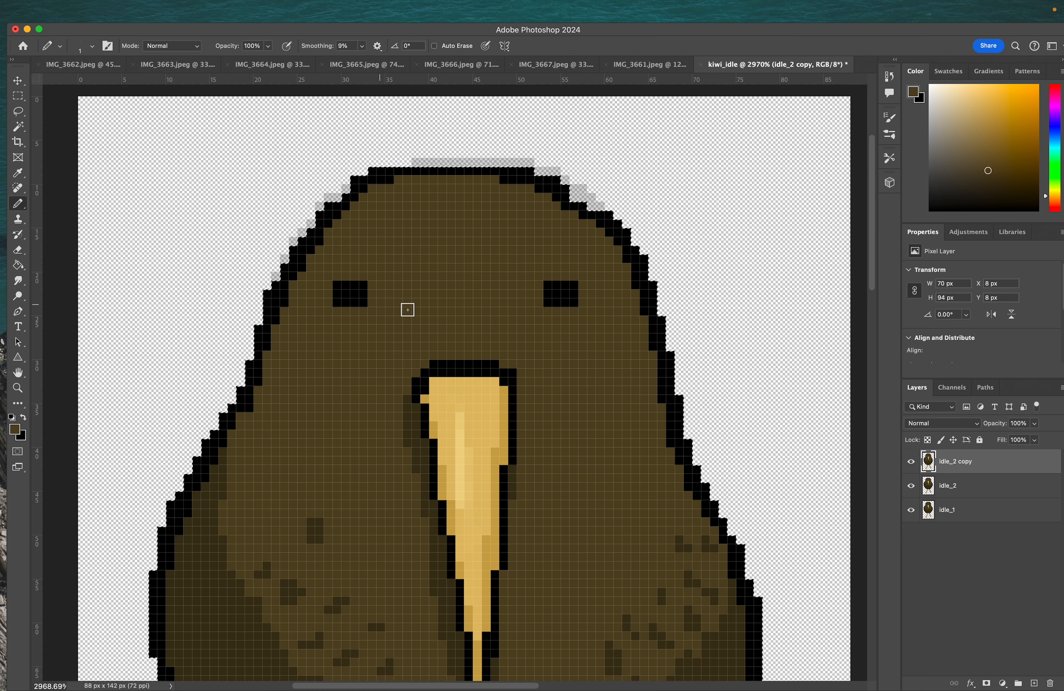
- Deselect the body and show only idle_2 copy to inspect where the body meets the legs
scroll(540, 401, "down", 10)
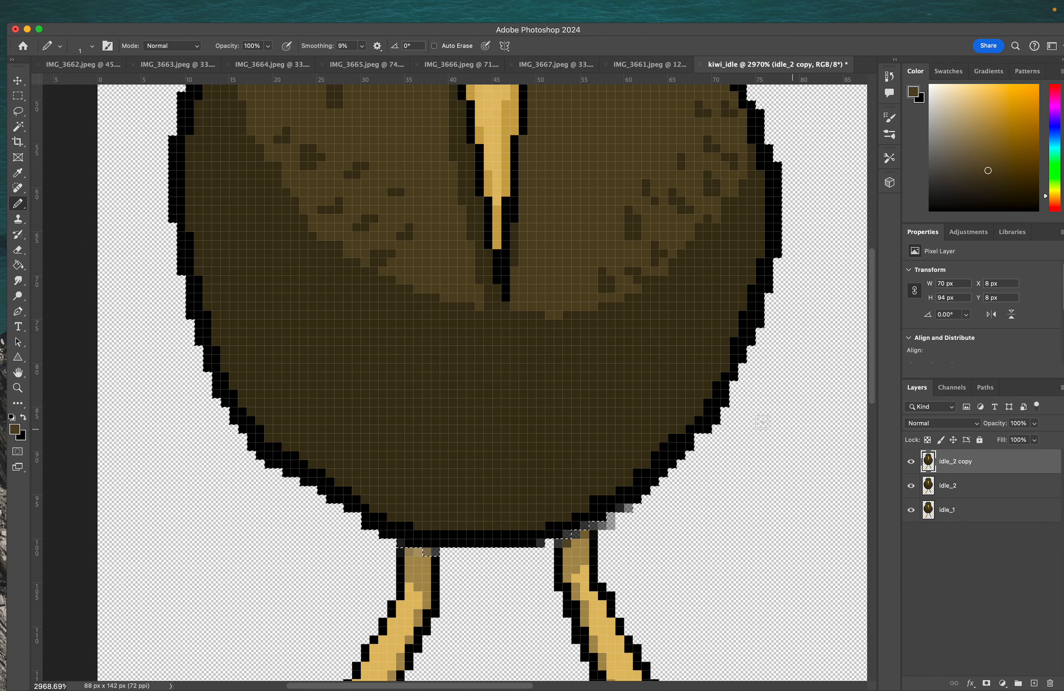
key("super+d")
left_click(913, 509)
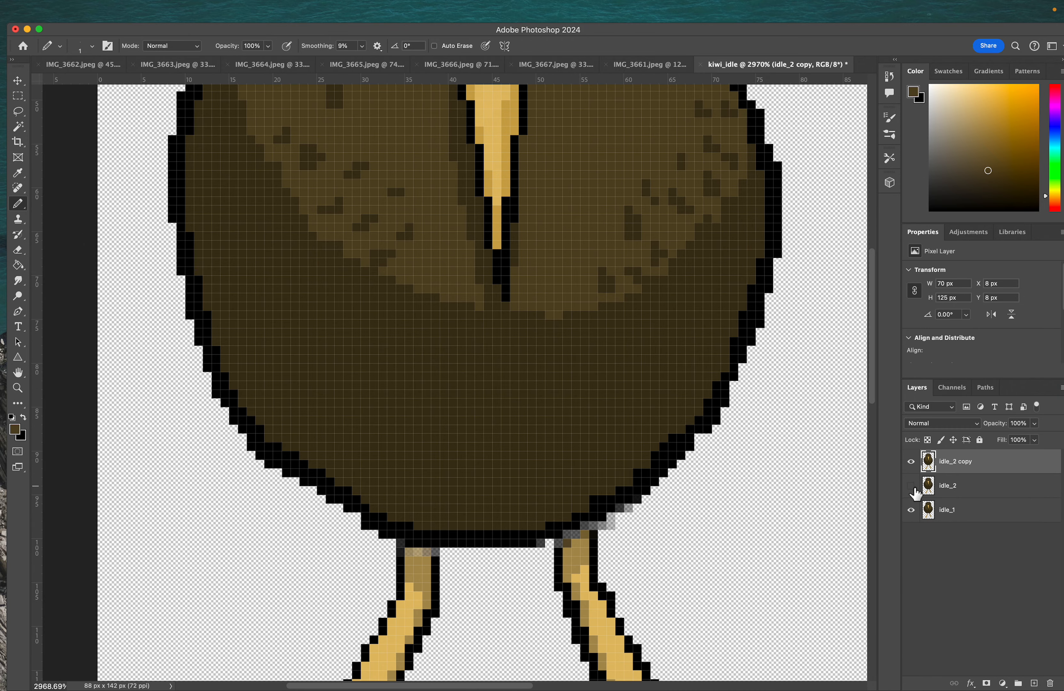
left_click(911, 485)
scroll(591, 524, "up", 3)
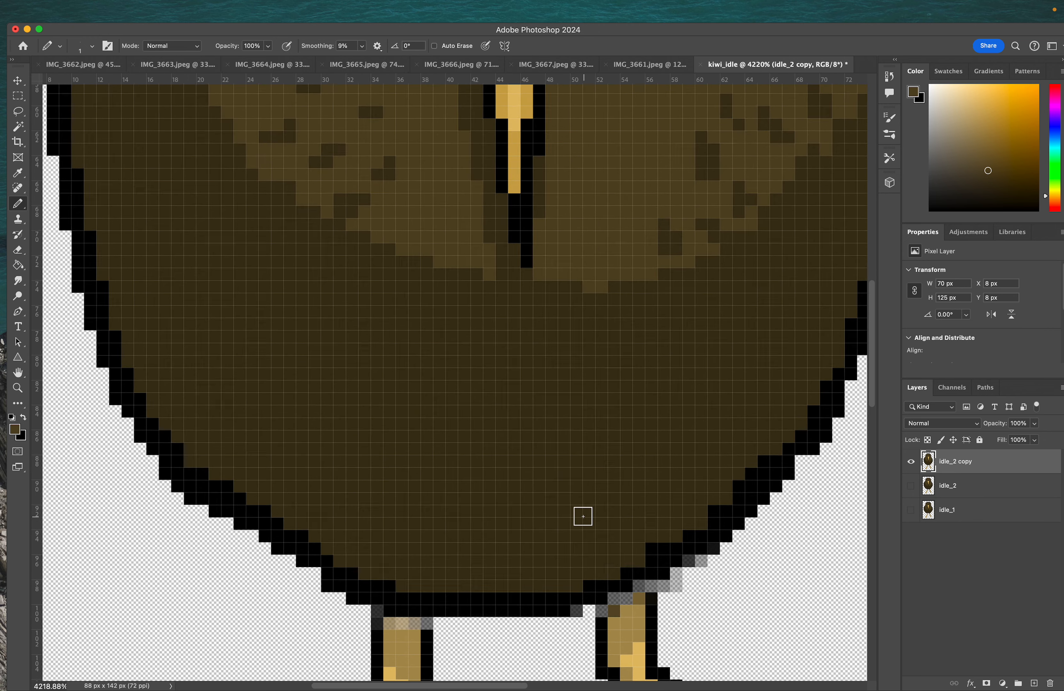
- Show only the idle_2 layer and restore its opacity to 100%
left_click(911, 462)
left_click(911, 486)
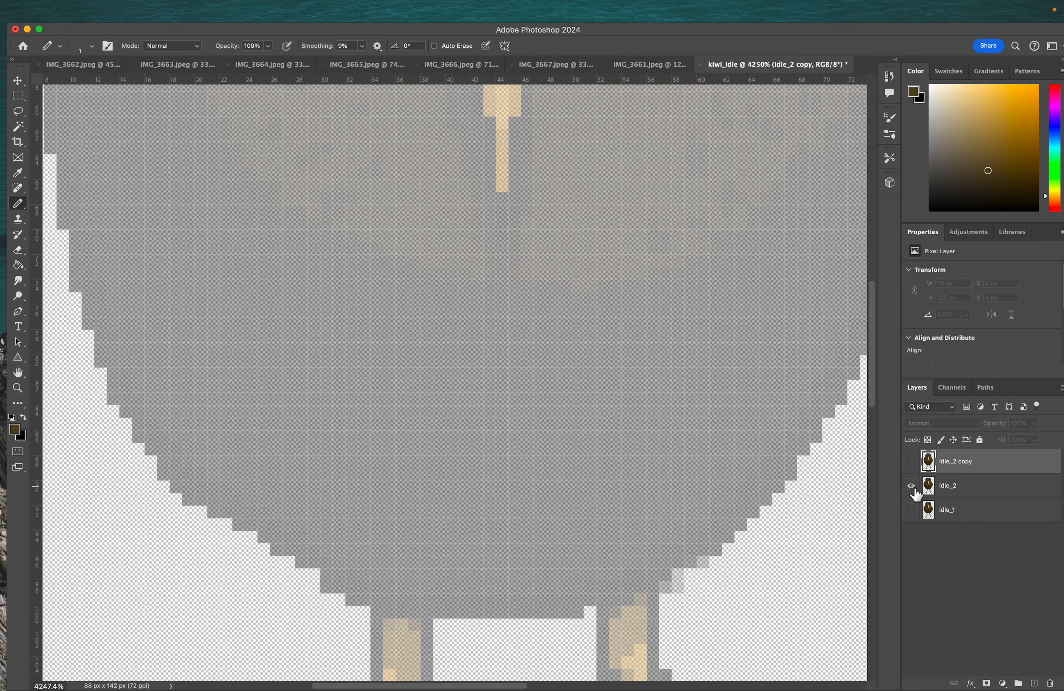
left_click(913, 510)
left_click(972, 490)
left_click(1034, 424)
left_click_drag(1038, 438, 1055, 438)
left_click(912, 510)
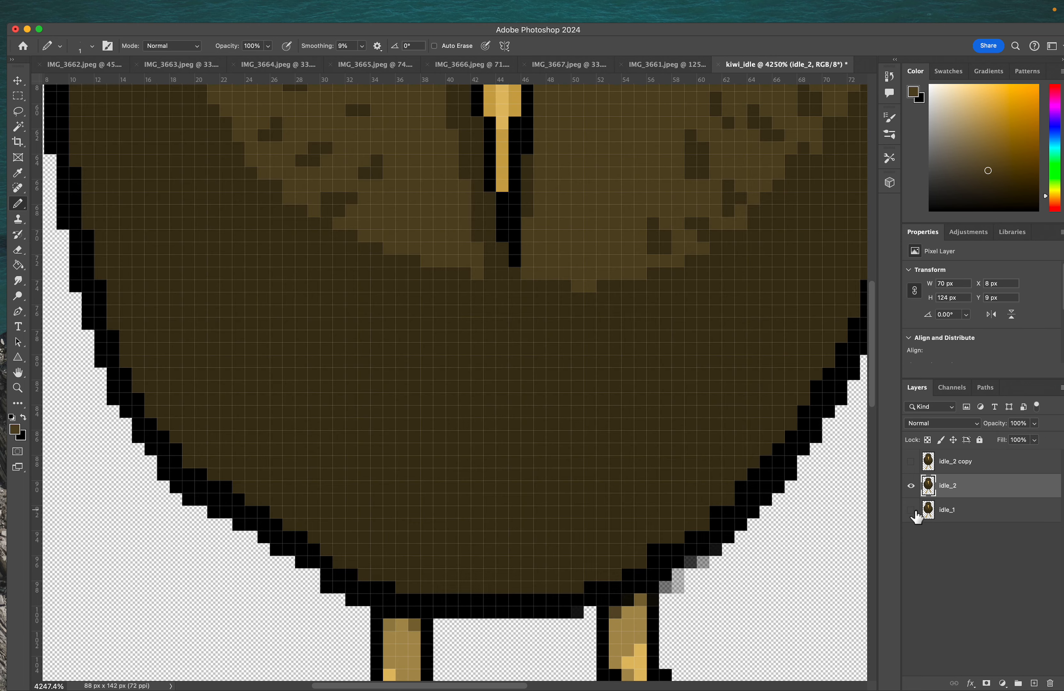
- Show idle_2 copy instead of idle_2 with the leg joints in view
scroll(620, 433, "down", 3)
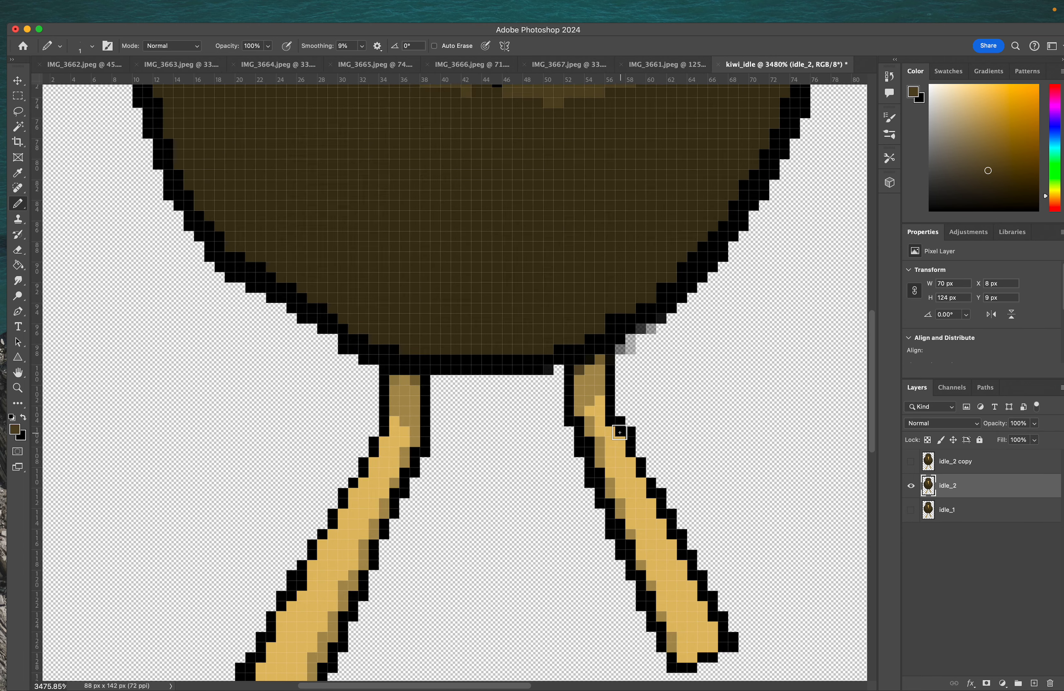
left_click(911, 461)
left_click(911, 486)
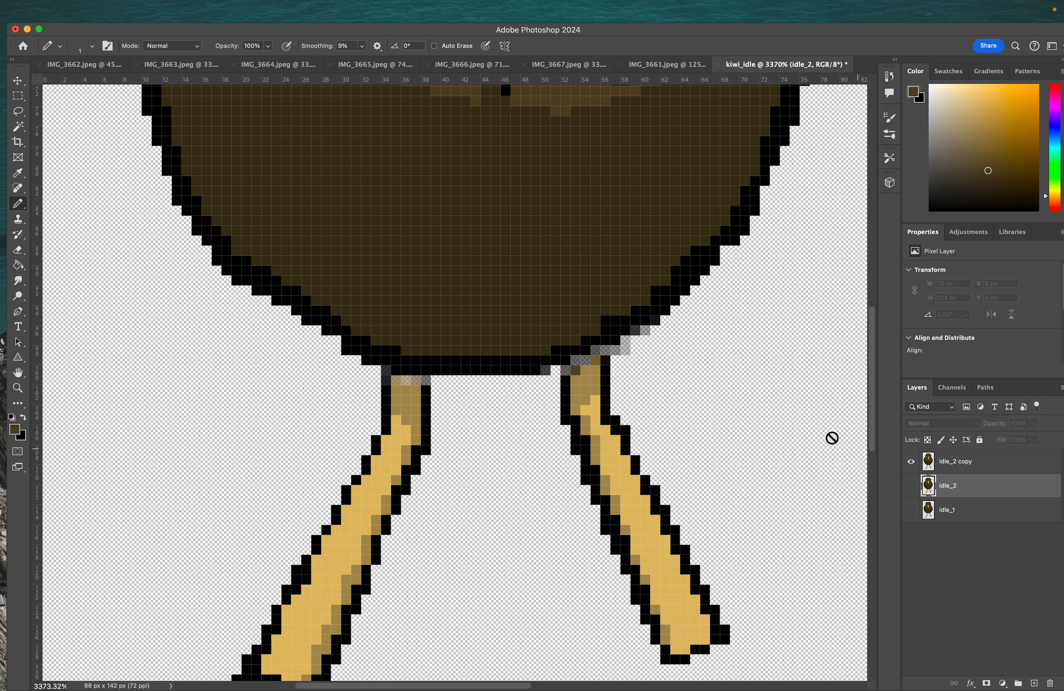
- Erase the stray grey pixels below the body outline beside the right leg on the idle_2 copy layer
scroll(619, 328, "right", 2)
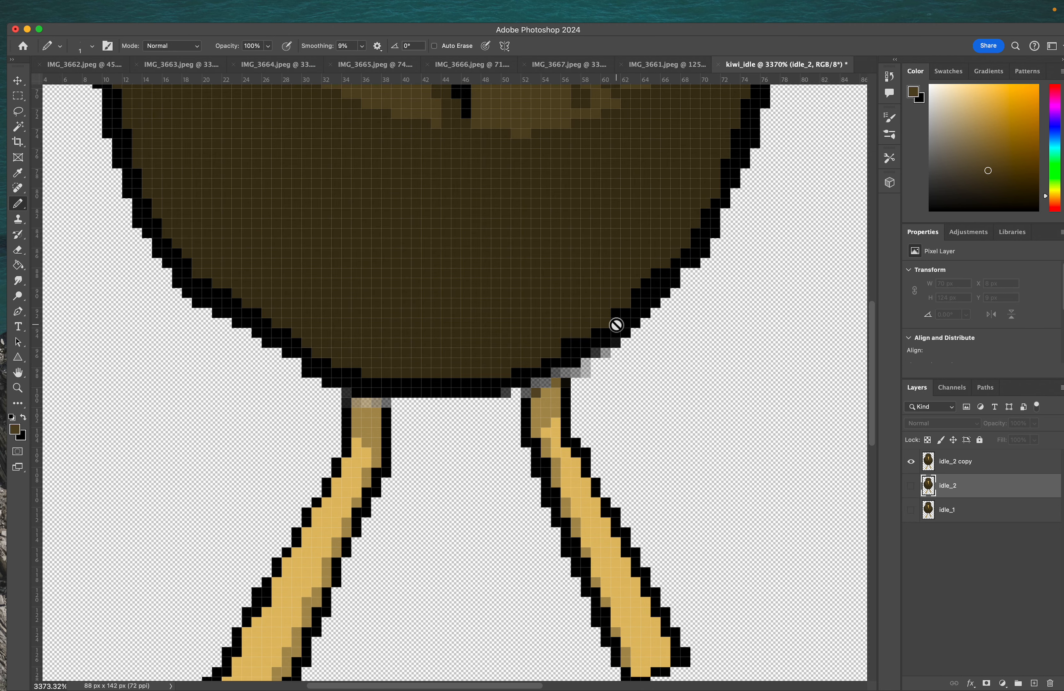
left_click(994, 462)
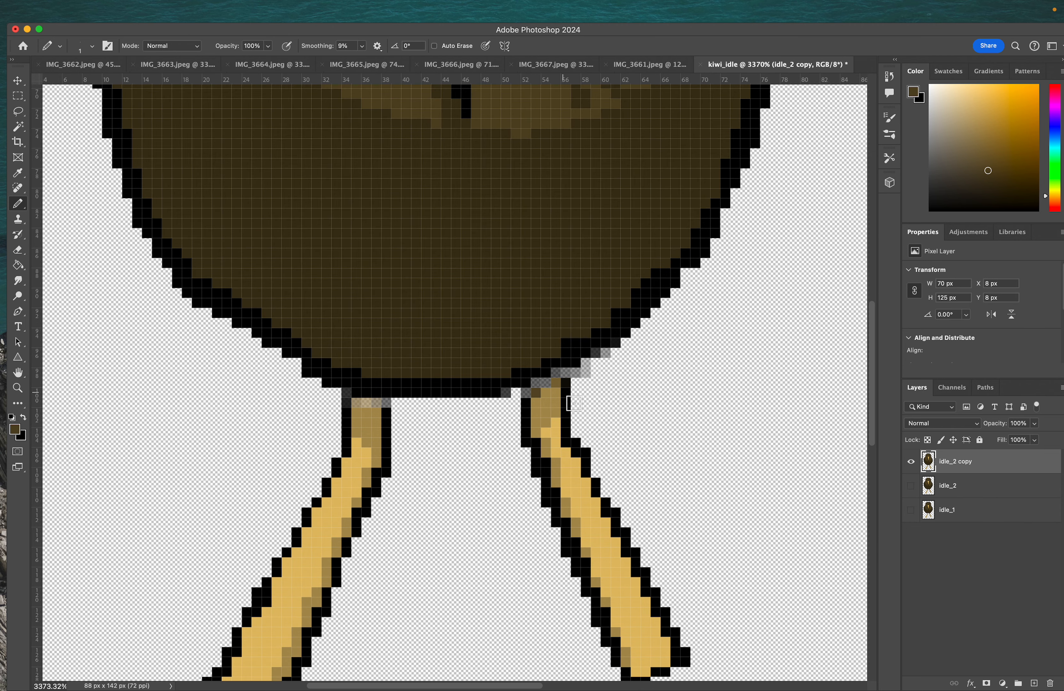
scroll(556, 373, "up", 5)
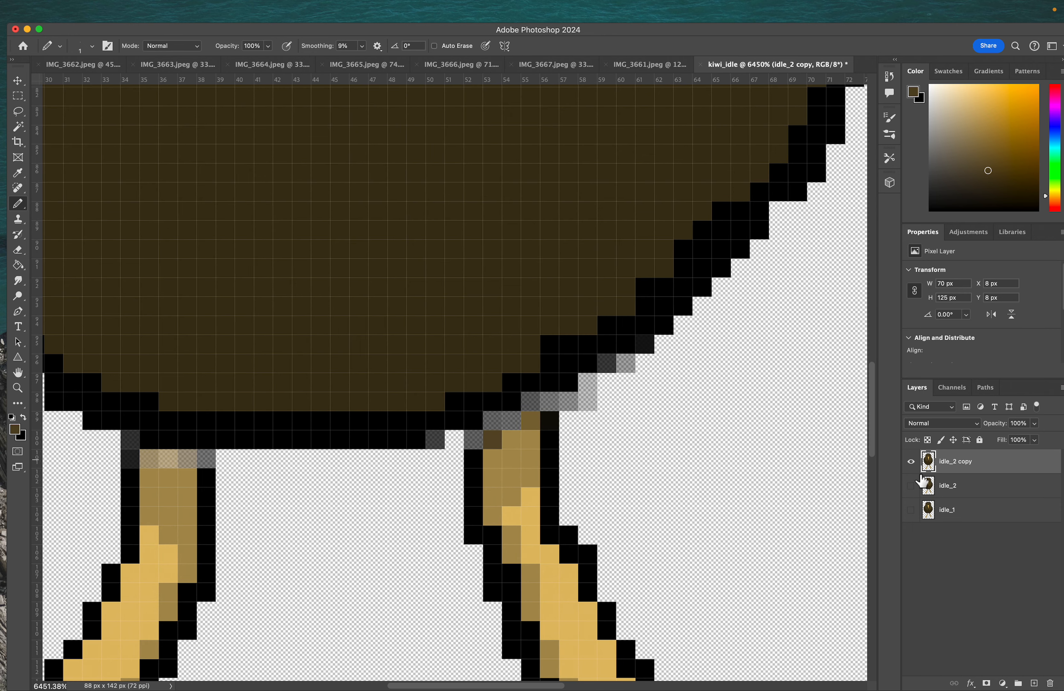
key("e")
mouse_move(625, 365)
left_mouse_down()
mouse_move(623, 354)
mouse_move(589, 383)
mouse_move(593, 409)
left_mouse_up()
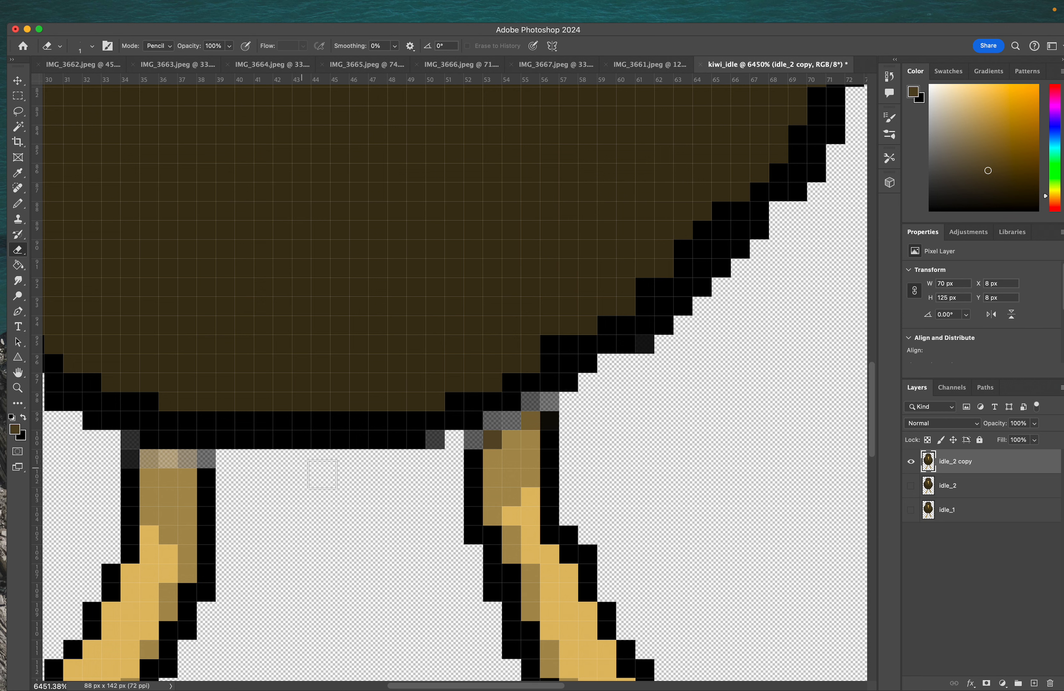
- Sample the outline black and pencil over the grey outline pixels where both legs meet the body
key("b")
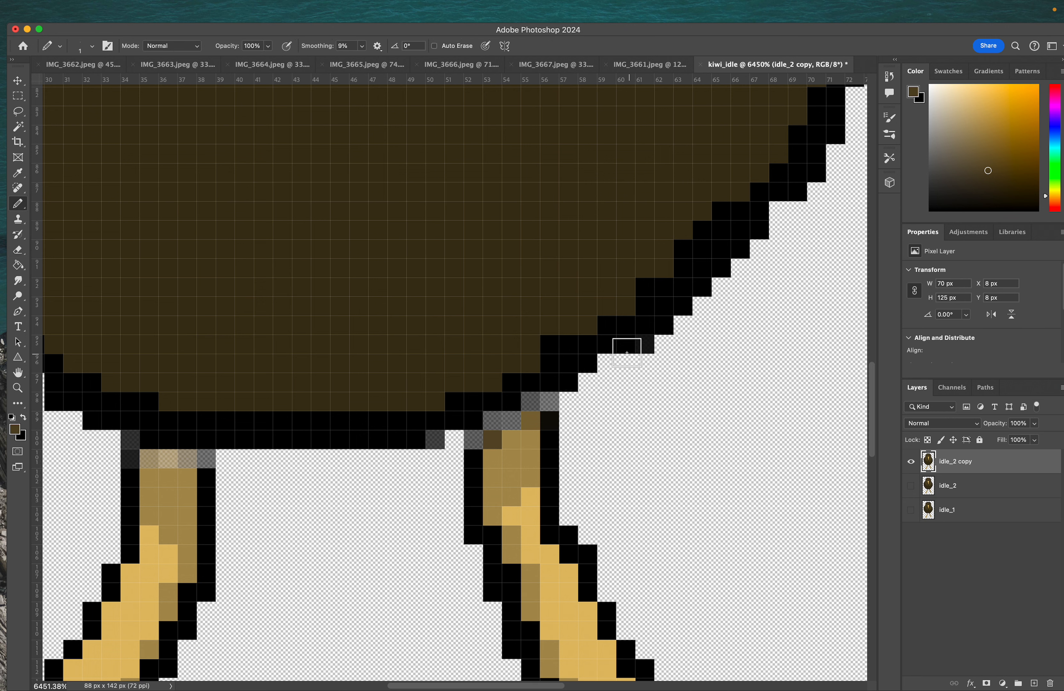
key("i")
left_click(564, 349)
key("b")
left_click(549, 401)
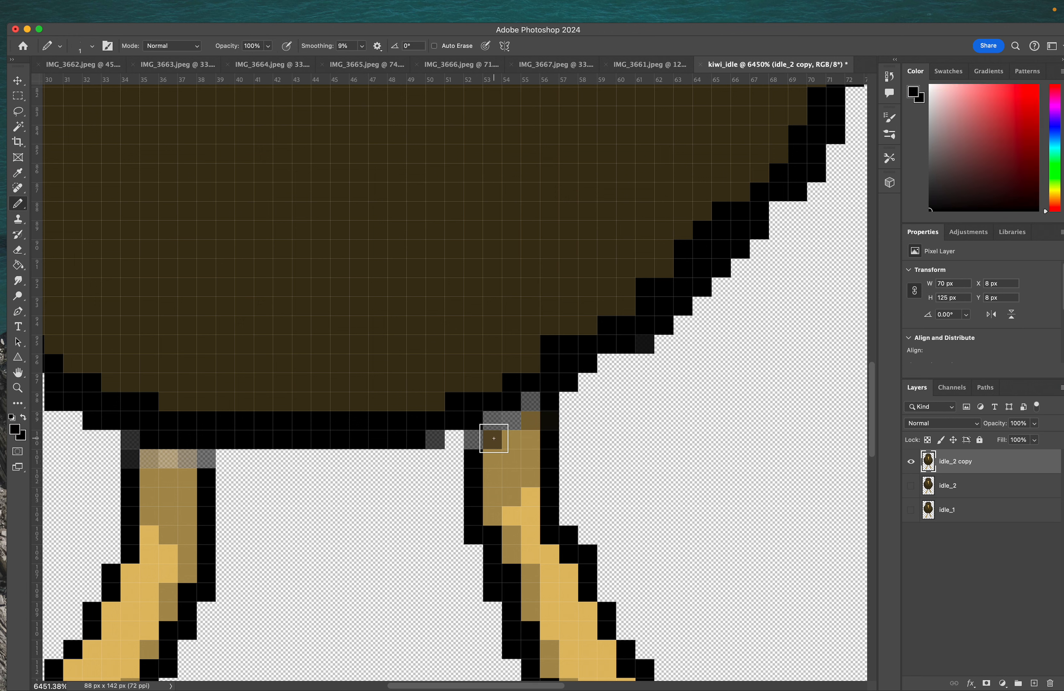
left_click(435, 439)
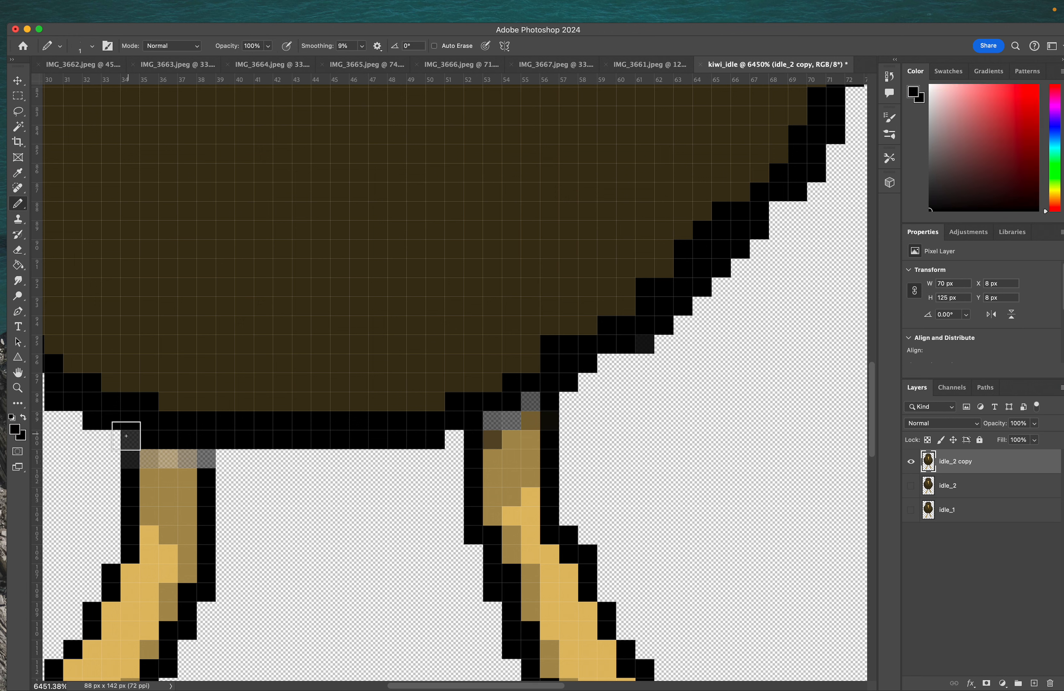
left_click_drag(130, 439, 130, 458)
left_click(206, 458)
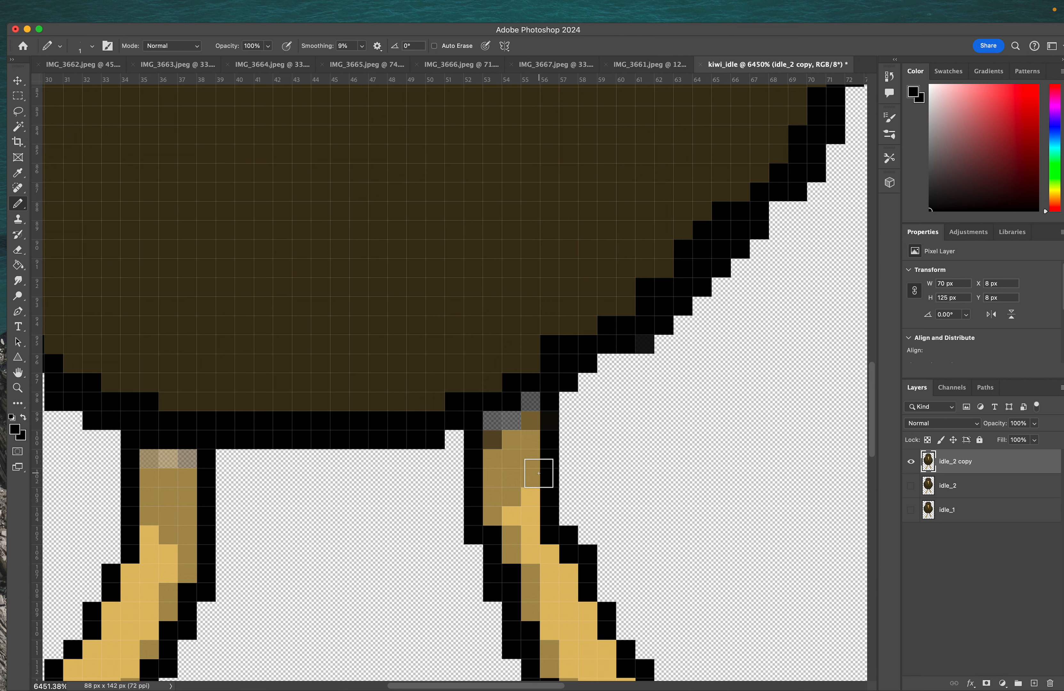
key("e")
left_click(492, 440)
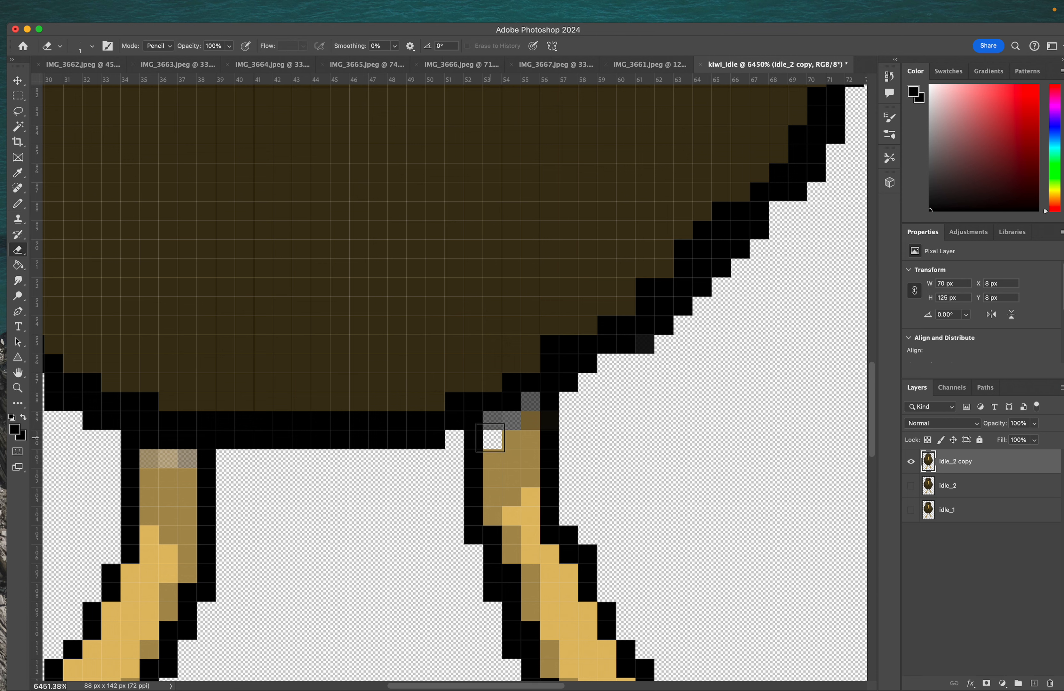
key("super+z")
- Sample the dark brown atop the right leg and pencil it over the grey pixels at both leg tops, adding shading to the left leg
key("i")
left_click(492, 440)
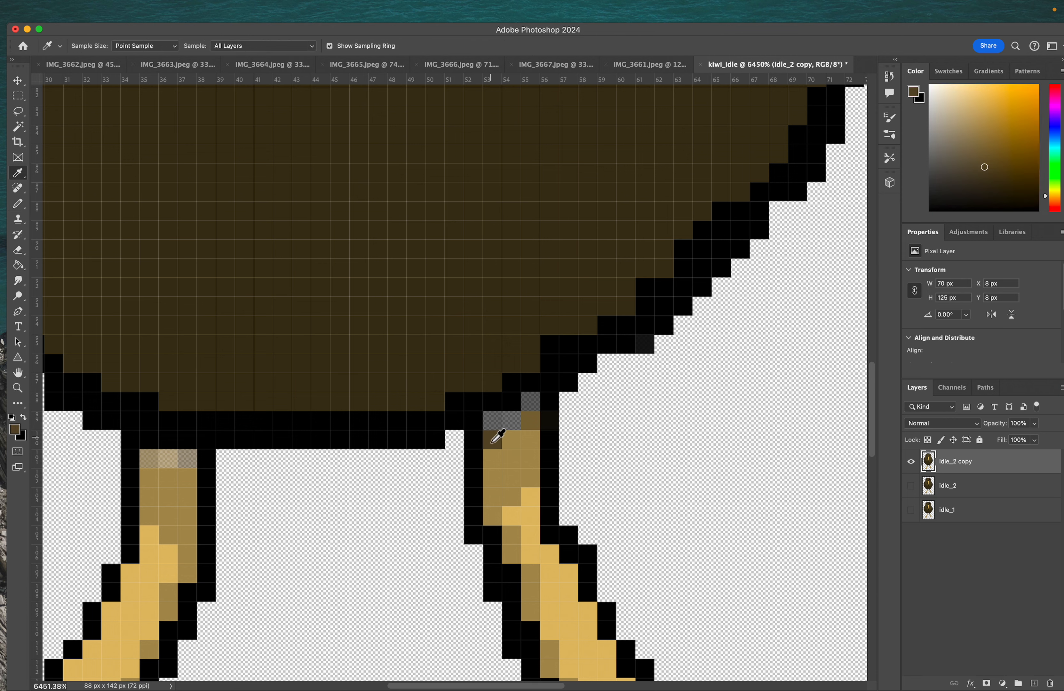
key("b")
left_click_drag(492, 420, 527, 404)
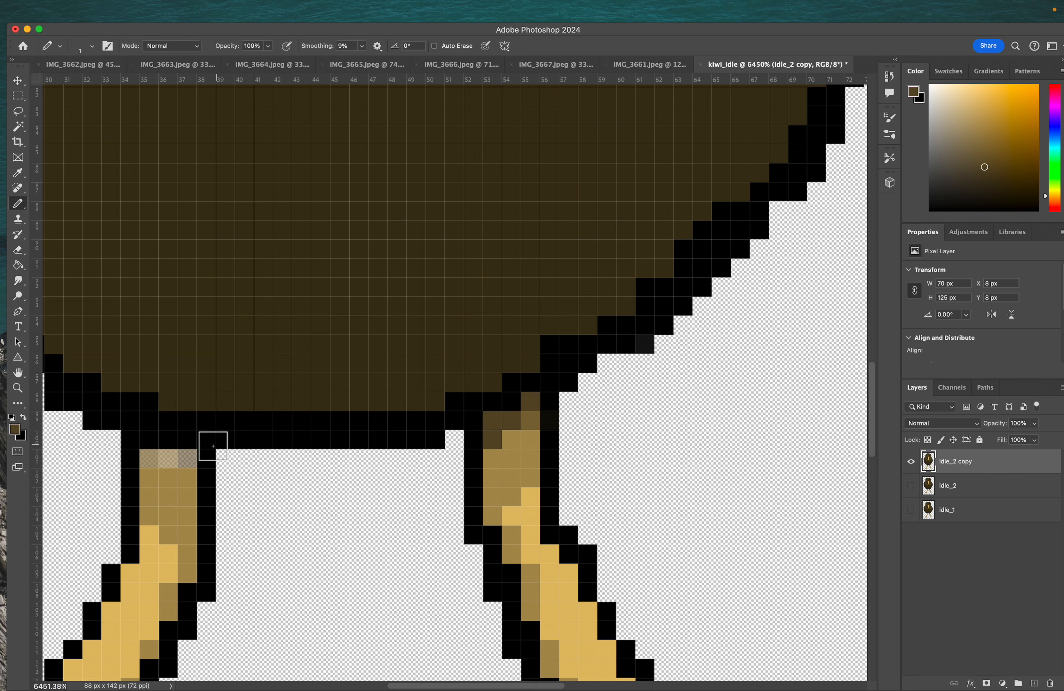
left_click(185, 458)
left_click_drag(185, 458, 150, 458)
left_click(187, 477)
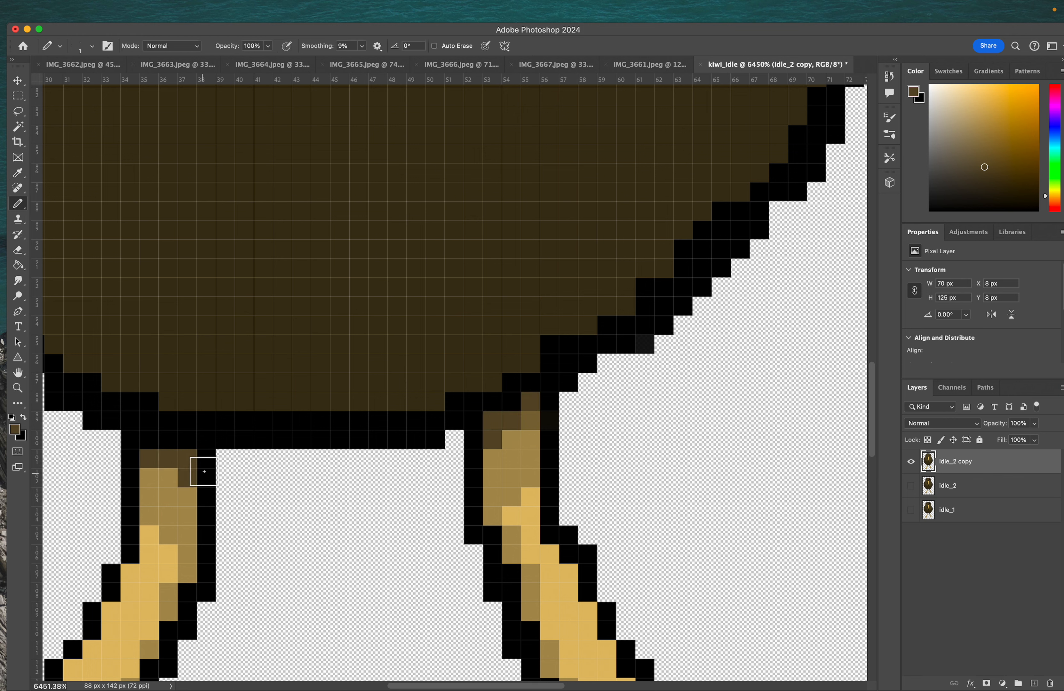
- Extend the dark brown shading at the top of the left leg and sample the medium brown from the right leg
scroll(591, 346, "down", 3)
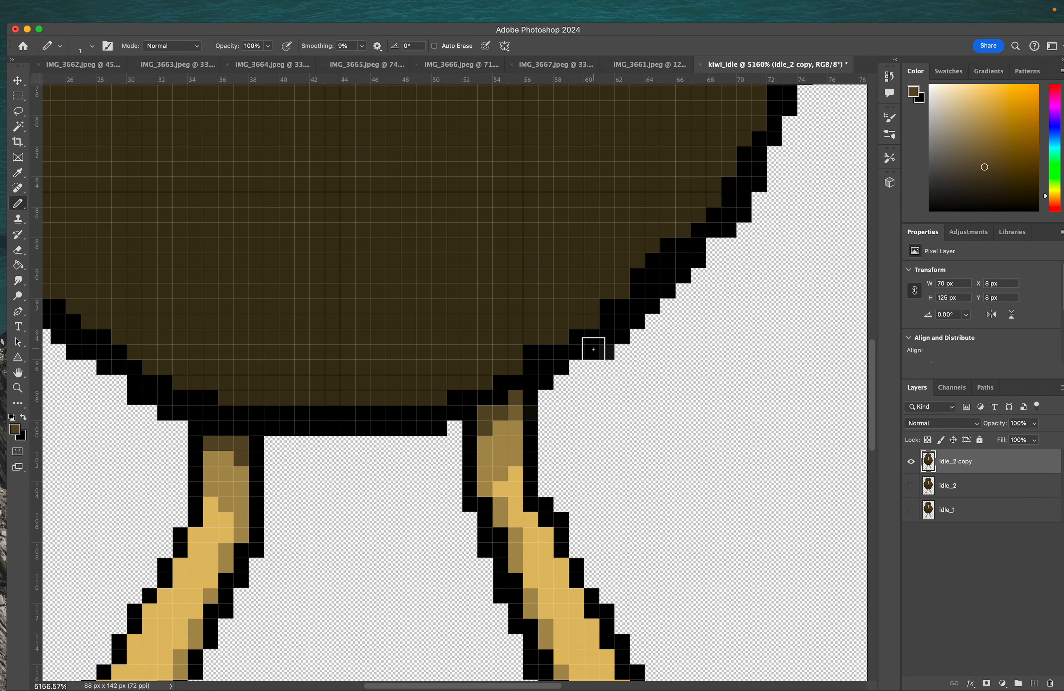
key("i")
key("b")
key("i")
left_click(507, 422)
key("b")
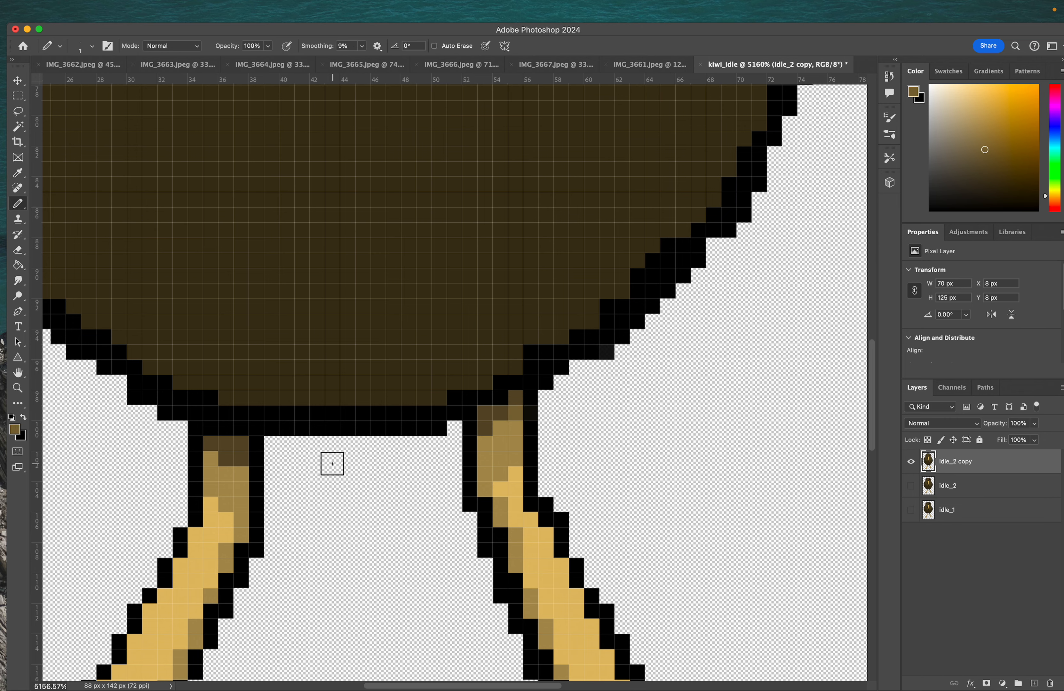
scroll(341, 406, "down", 5)
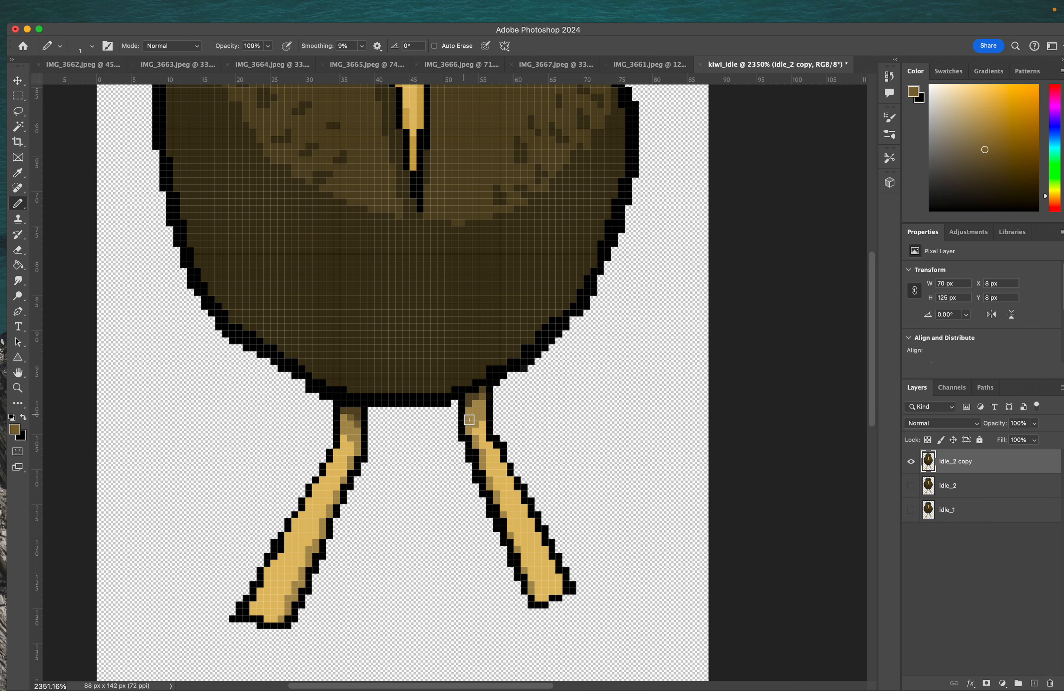
left_click(470, 409, "alt")
scroll(527, 387, "down", 3)
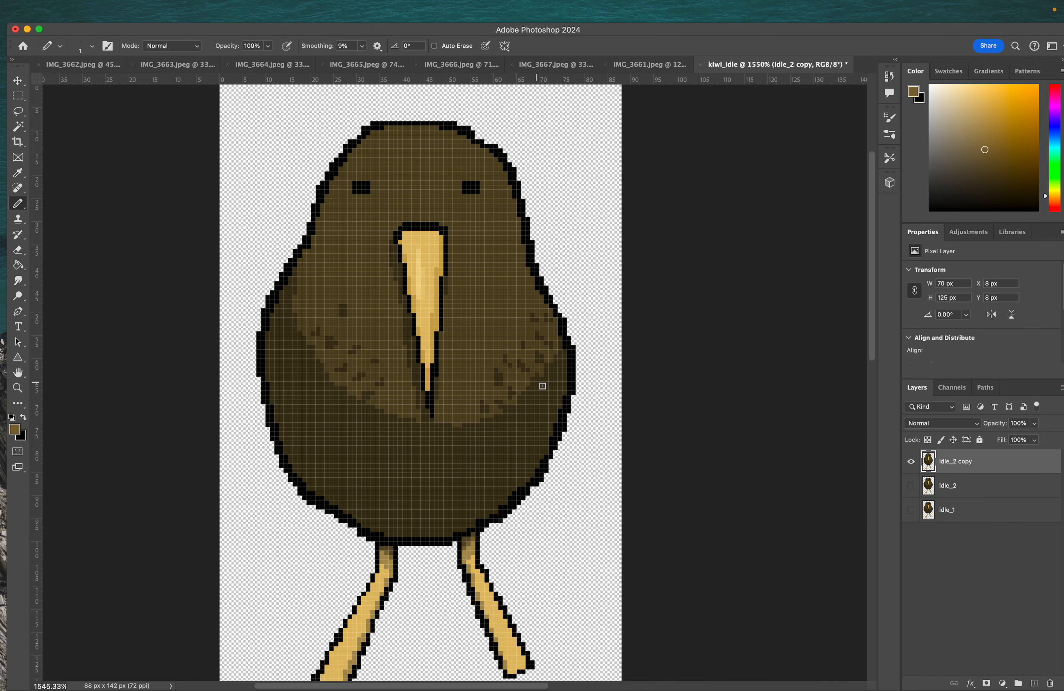
- Show idle_2 and idle_1 beneath idle_2 copy and toggle the layers' visibility to compare the frames
left_click(913, 485)
left_click(978, 492)
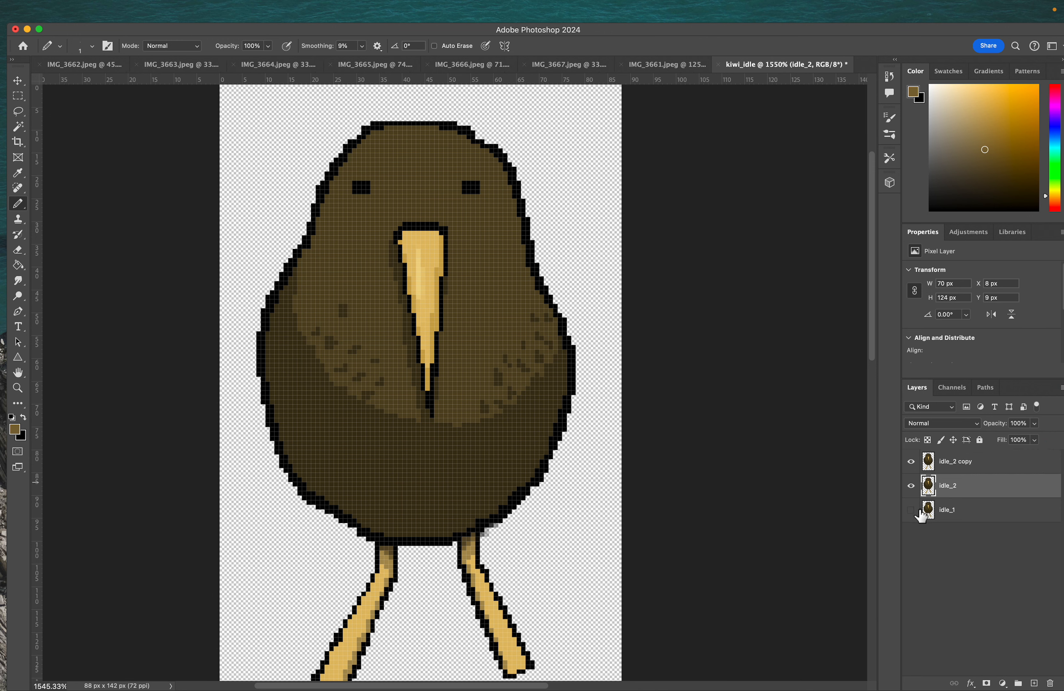
left_click(911, 510)
left_click(912, 510)
left_click(911, 461)
left_click(911, 462)
left_click(911, 462)
left_click(912, 461)
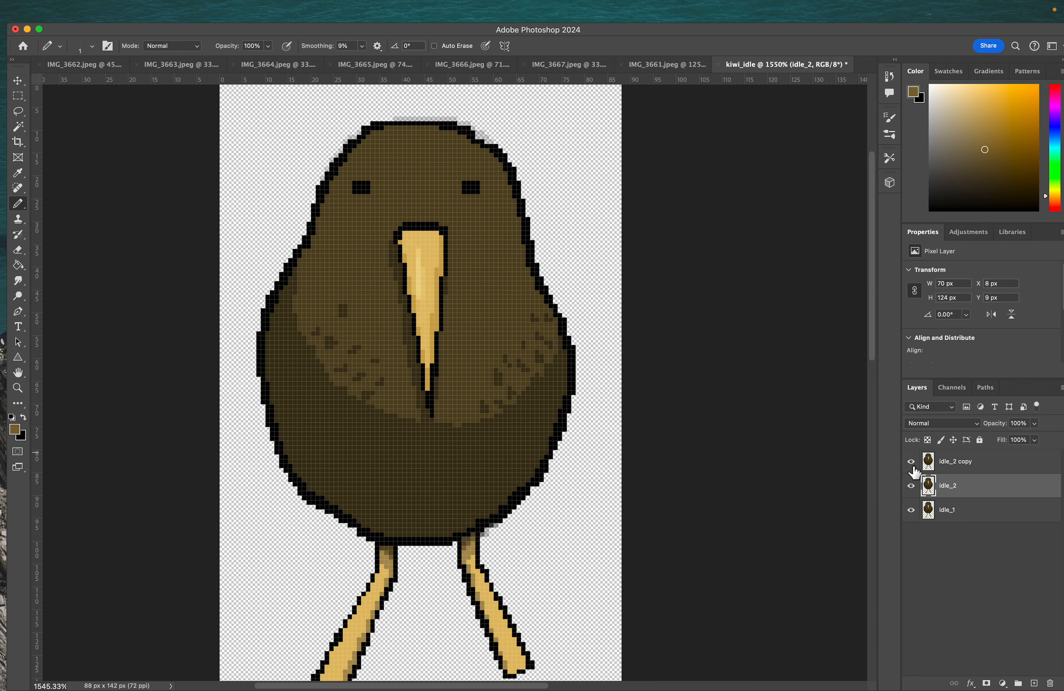
left_click(912, 487)
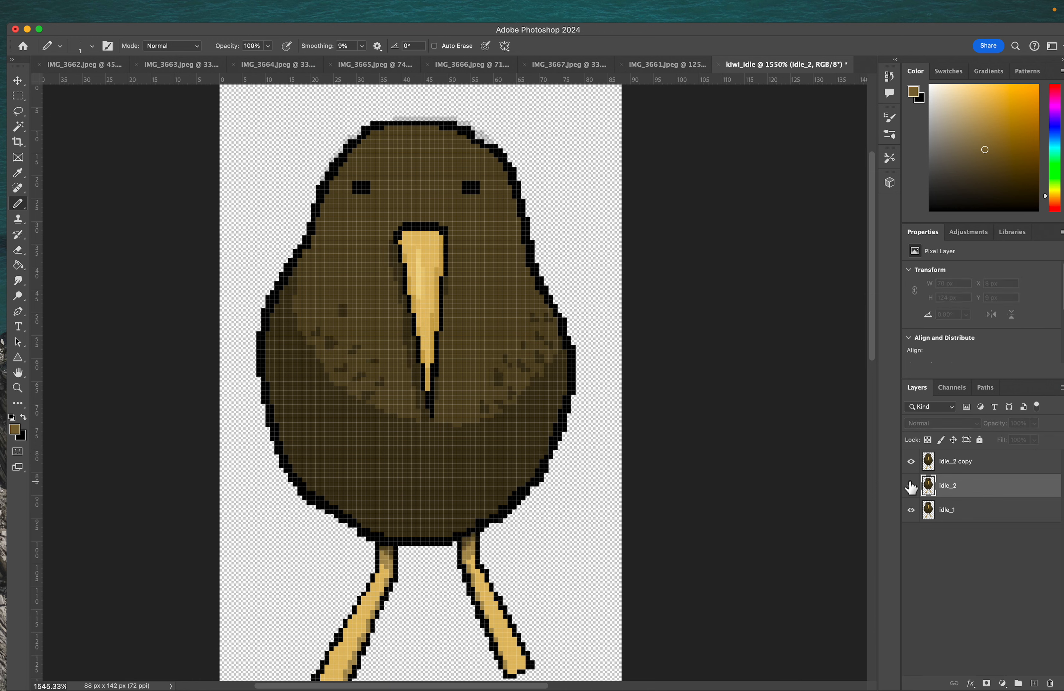
left_click(912, 487)
left_click(912, 486)
left_click(911, 487)
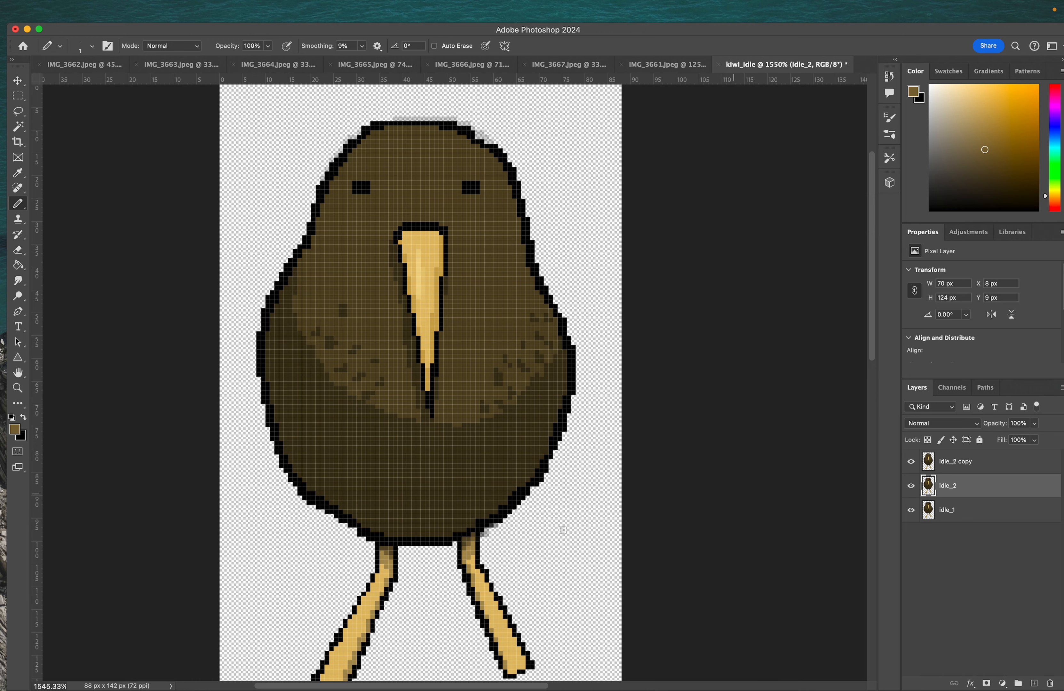
- Hide idle_1 and toggle idle_2 copy over idle_2 to compare the two frames
left_click(912, 511)
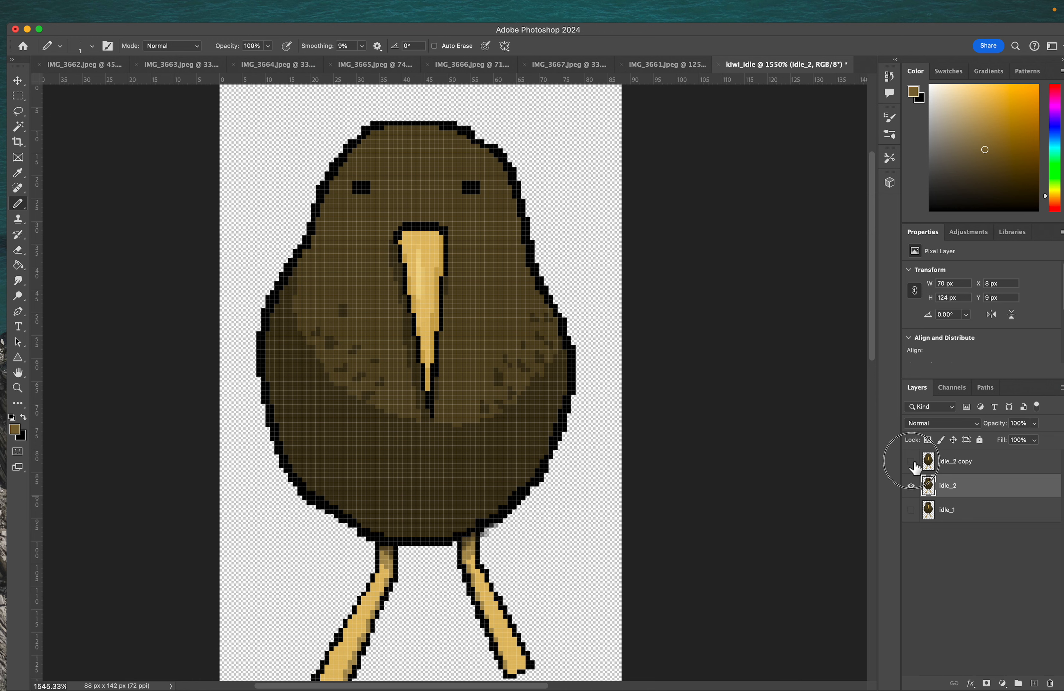
left_click(911, 462)
left_click(911, 461)
left_click(912, 461)
left_click(911, 462)
left_click(911, 462)
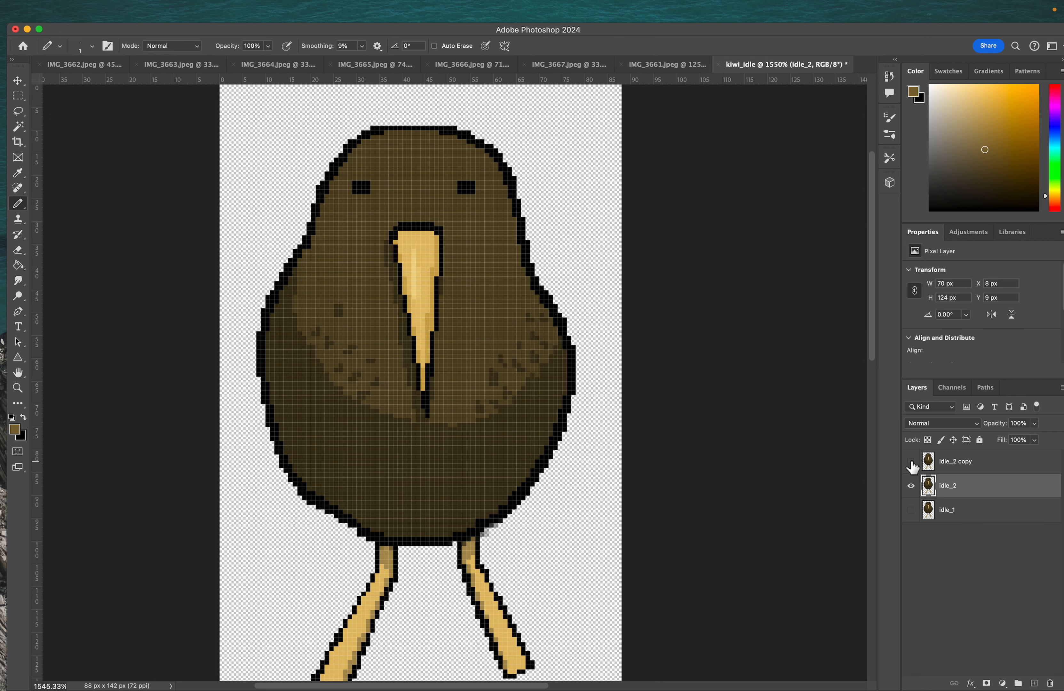
left_click(911, 461)
left_click(912, 461)
left_click(912, 462)
- Hide idle_2 copy and show idle_1, toggling idle_2 above it to compare those frames
left_click(912, 488)
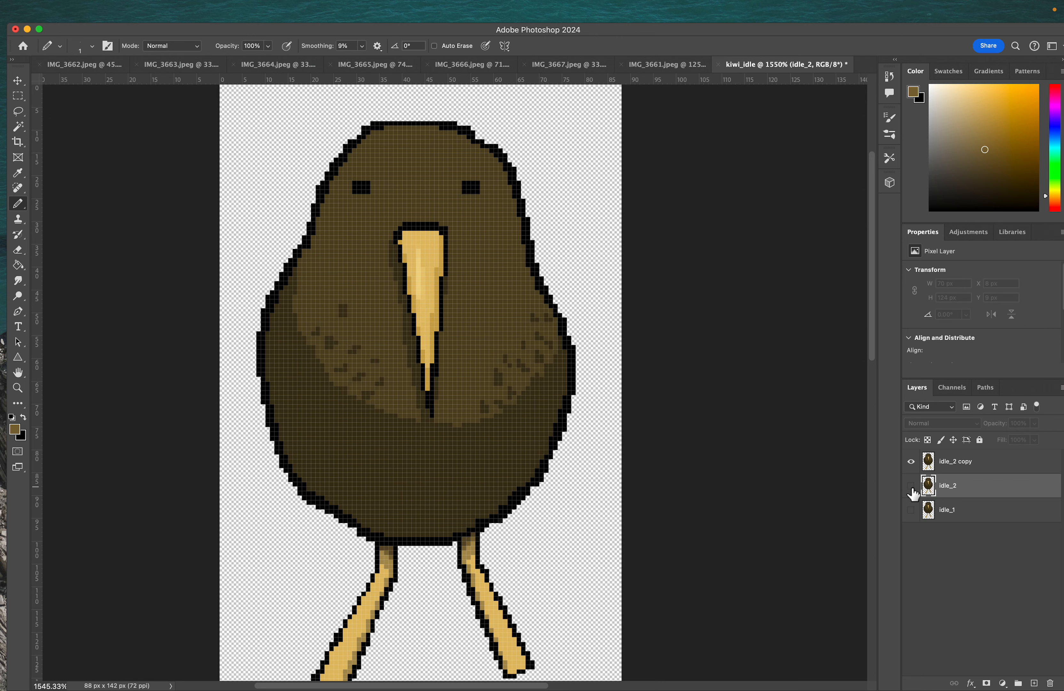
left_click(912, 461)
left_click(912, 486)
left_click(911, 511)
left_click(912, 486)
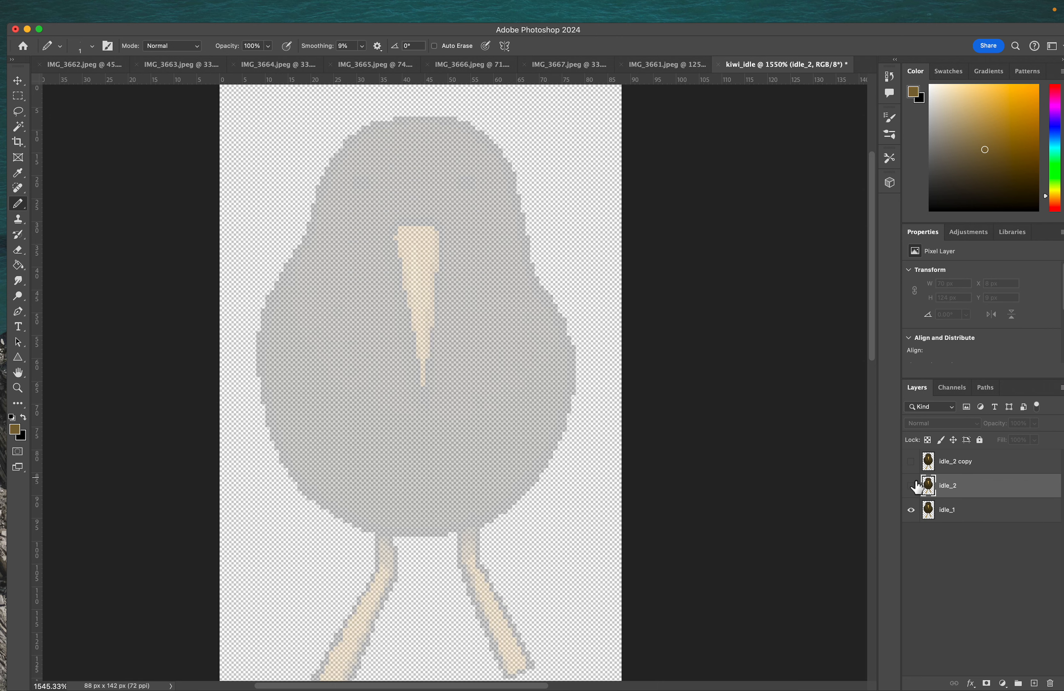
left_click(911, 485)
- Restore the idle_1 layer to full opacity and deselect it
left_click(1017, 511)
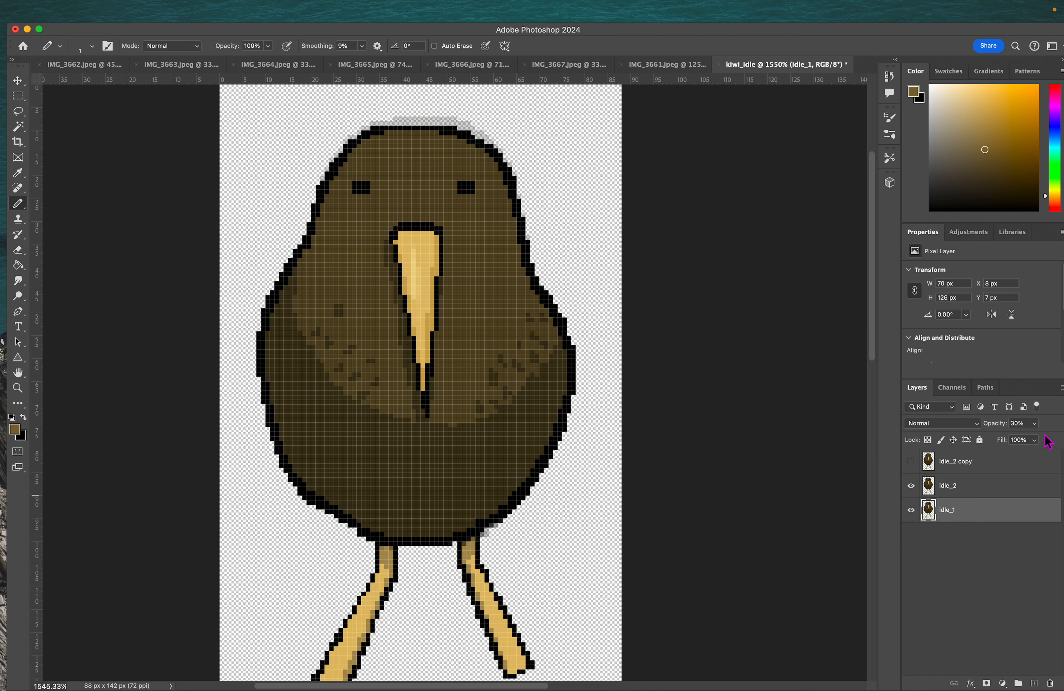
left_click(1034, 440)
left_click_drag(1030, 438, 1056, 438)
left_click(956, 511, "super")
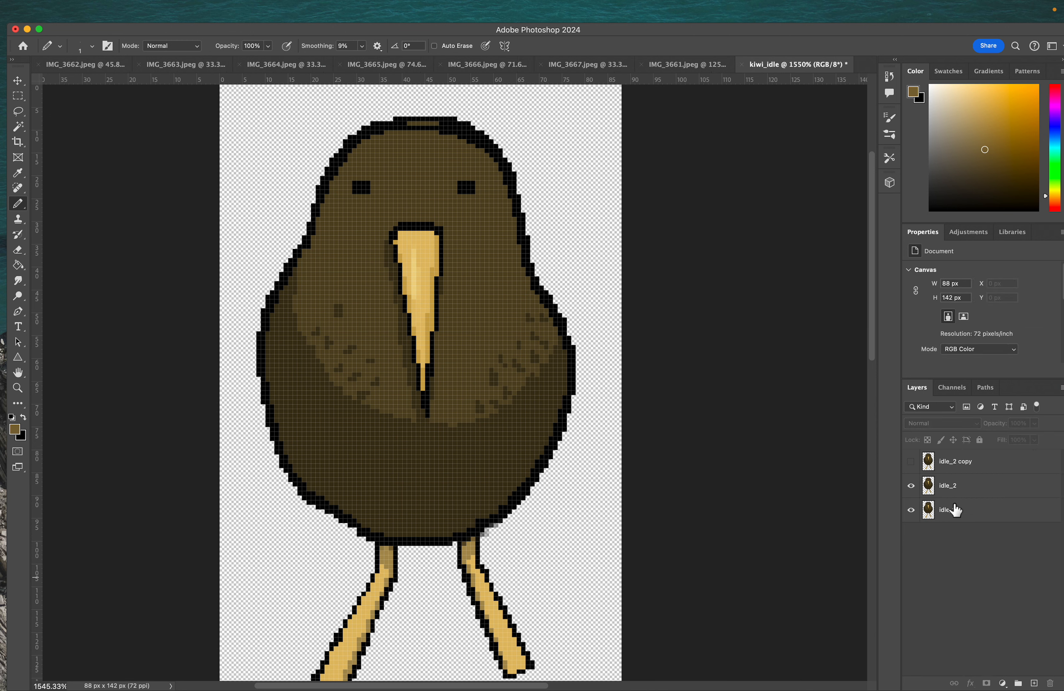
- Toggle idle_2 copy repeatedly over the fully opaque lower layers to preview the change between frames
left_click(917, 465)
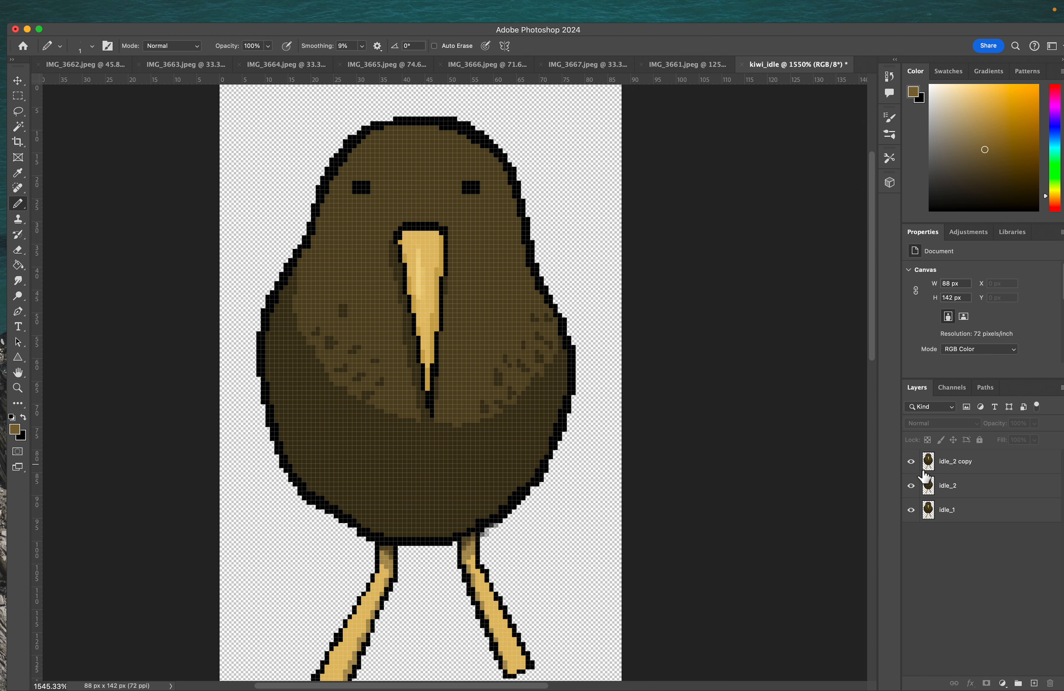
left_click(912, 463)
left_click(912, 462)
left_click(912, 463)
left_click(912, 462)
left_click(912, 462)
left_click(912, 462)
left_click(912, 462)
left_click(912, 463)
left_click(911, 463)
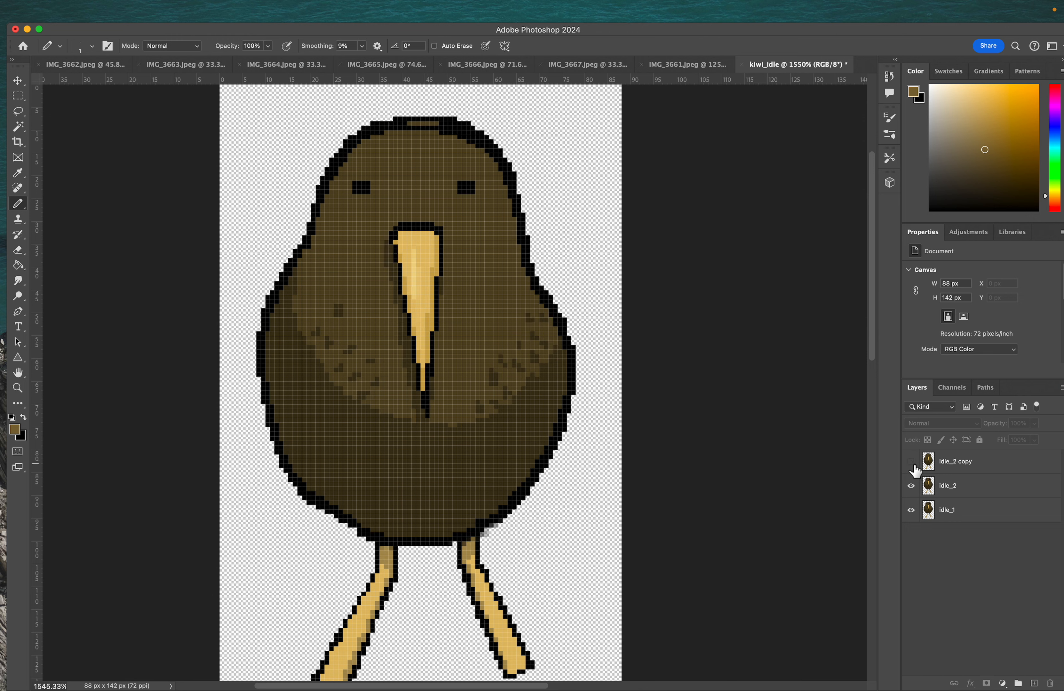
- Select idle_2 copy and toggle idle_2 over idle_1 to check the body's vertical movement
left_click(978, 469)
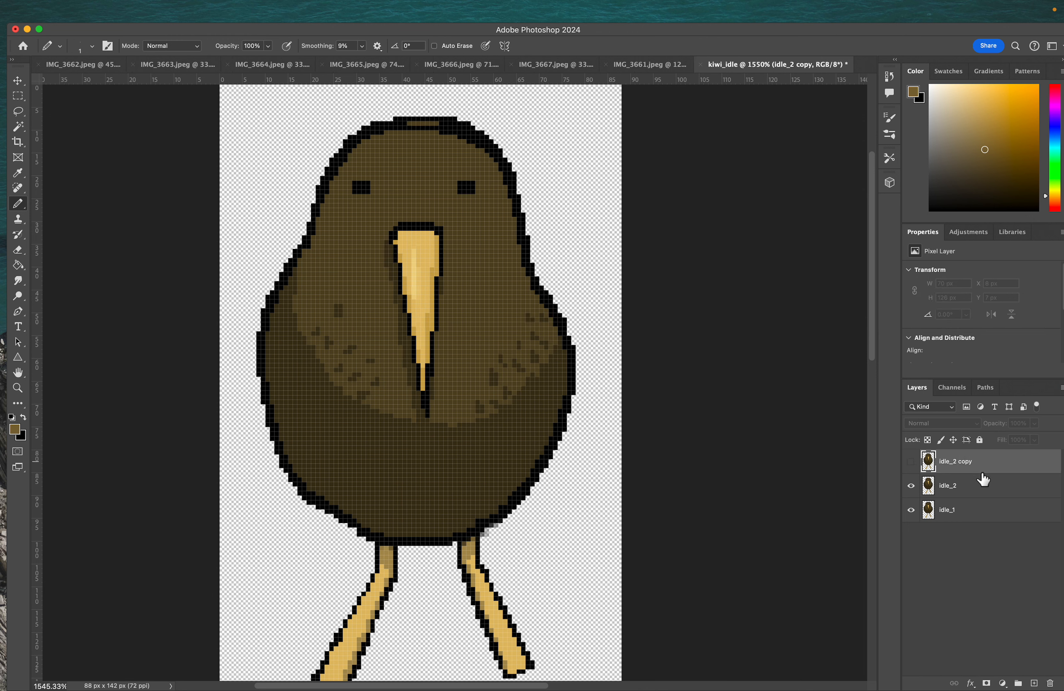
left_click(912, 488)
left_click(913, 487)
left_click(913, 487)
left_click(913, 487)
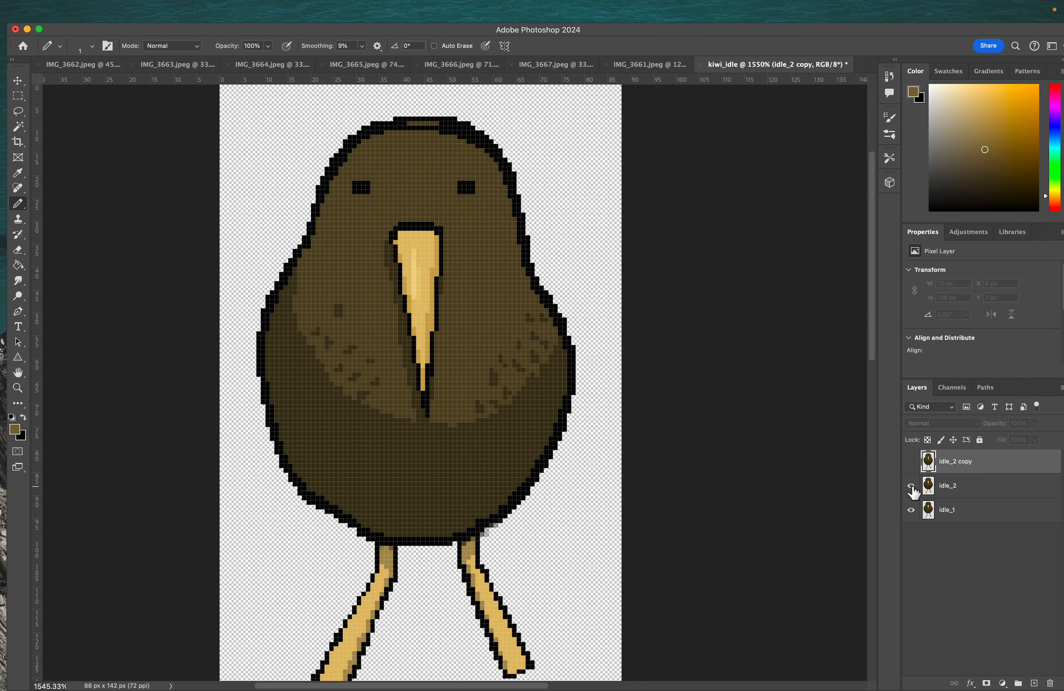
- Toggle idle_2 copy on and off again to examine the shift of the eyes, beak and head
left_click(912, 463)
left_click(911, 463)
left_click(912, 463)
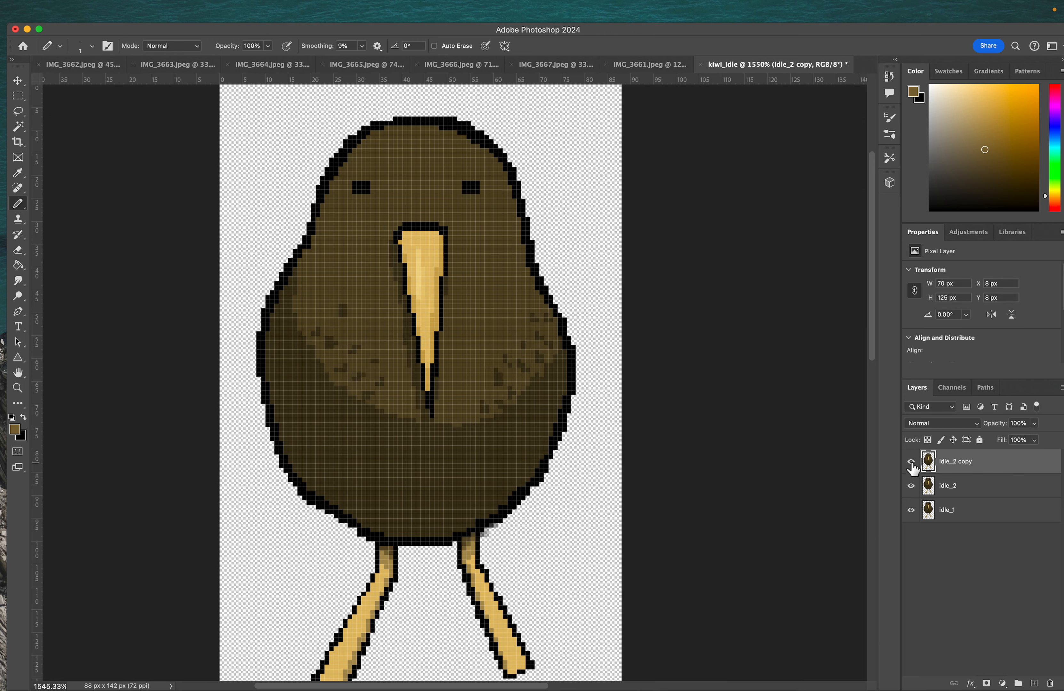
left_click(911, 463)
left_click(912, 463)
left_click(912, 463)
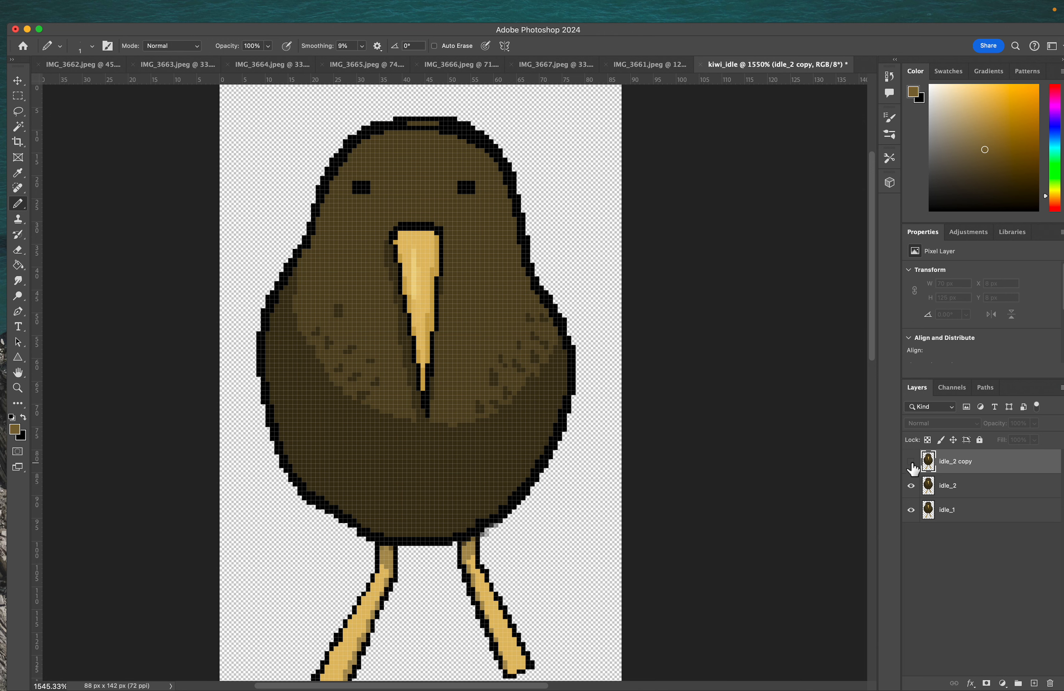
left_click(912, 464)
left_click(911, 463)
left_click(911, 463)
left_click(911, 463)
- Toggle idle_1 and idle_2 with idle_2 copy hidden to preview the bobbing motion, leaving only idle_1 shown
left_click(911, 510)
left_click(912, 511)
left_click(912, 510)
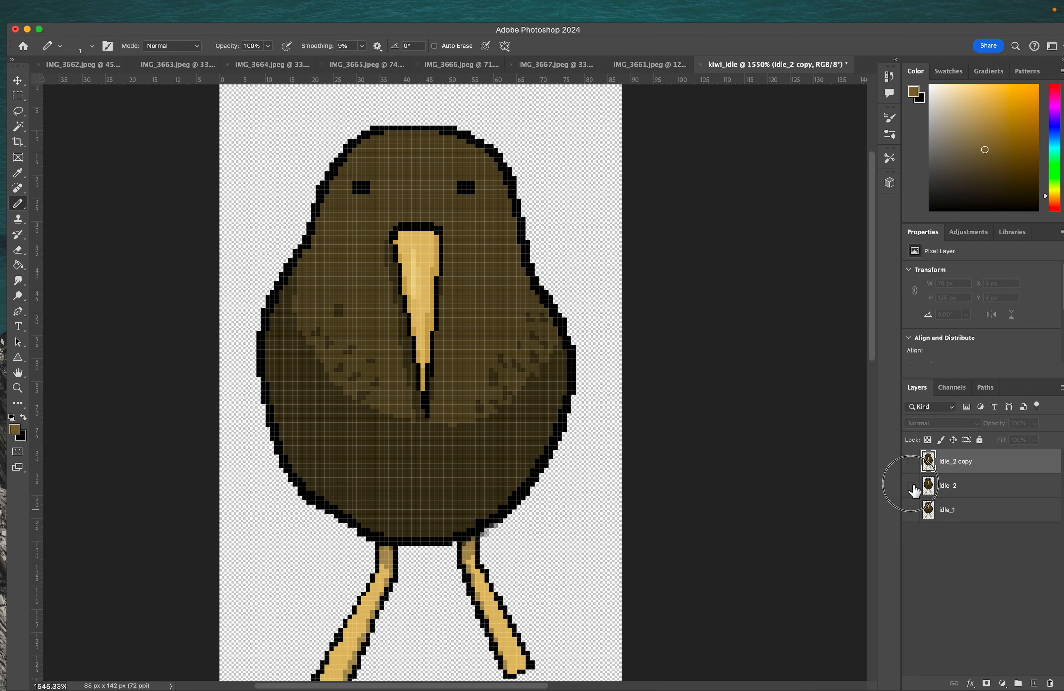
left_click(912, 486)
left_click(912, 510)
left_click(911, 485)
left_click(912, 486)
left_click(911, 485)
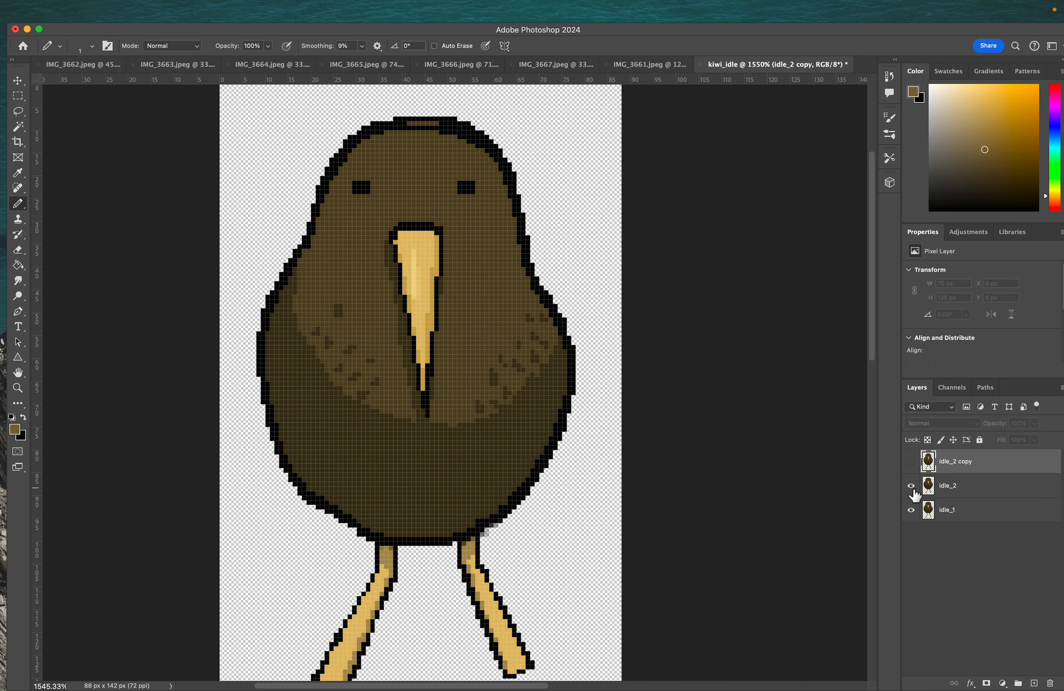
left_click(912, 486)
left_click(911, 485)
left_click(913, 488)
left_click(912, 488)
left_click(912, 488)
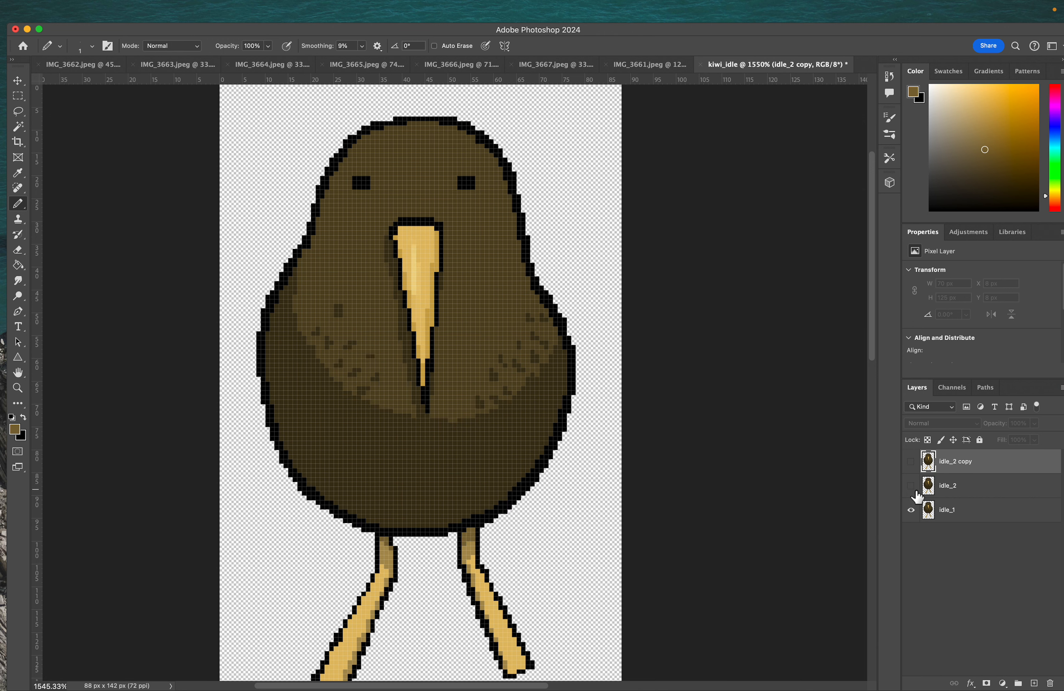
- Toggle idle_2 over idle_1 to check the bob, then hide idle_1 with idle_2 and idle_2 copy shown
left_click(912, 488)
left_click(912, 488)
left_click(913, 489)
left_click(915, 482)
left_click(909, 509)
left_click(911, 466)
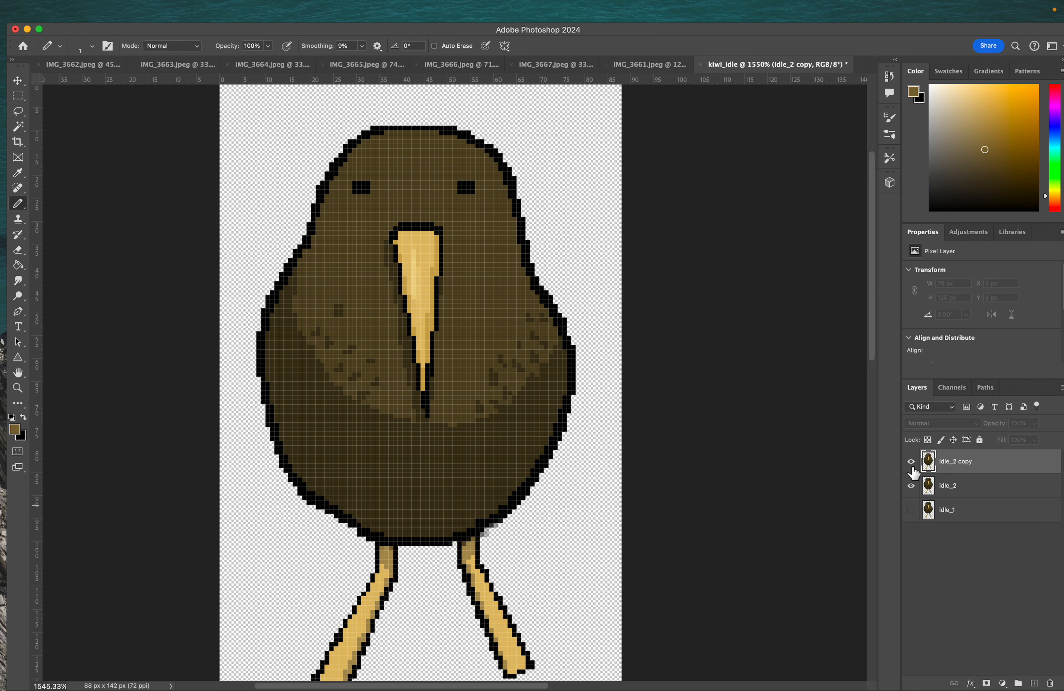
- Toggle idle_2 copy repeatedly over idle_2 to compare the position of the head, eyes and beak
left_click(912, 466)
left_click(913, 466)
left_click(913, 465)
left_click(912, 465)
left_click(912, 466)
left_click(912, 466)
left_click(912, 466)
left_click(912, 465)
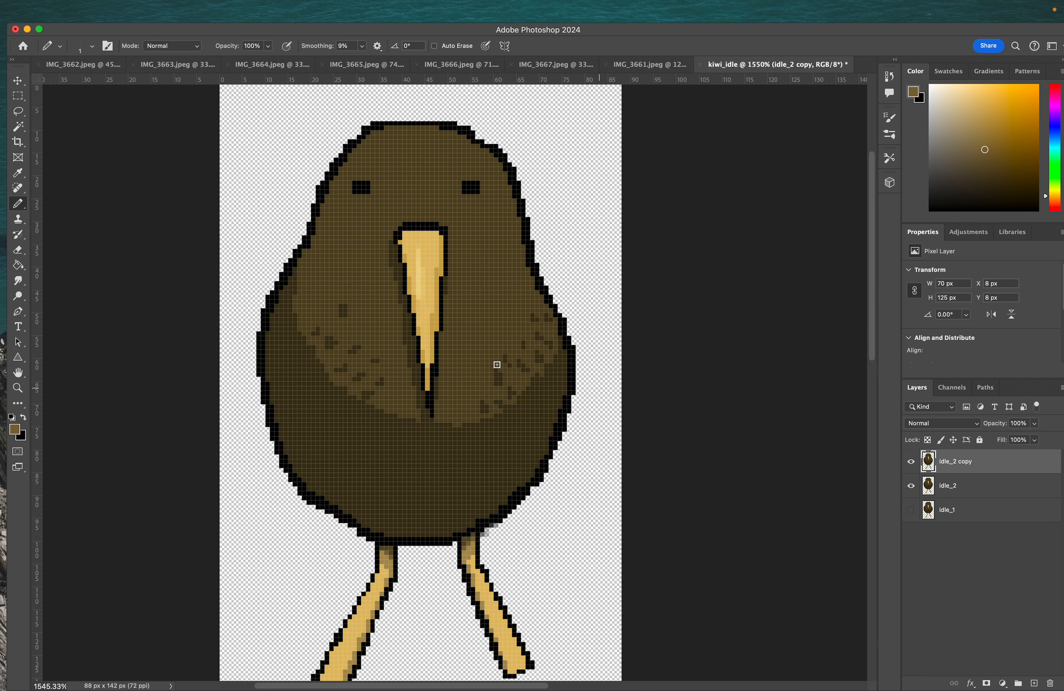
- Draw a freehand Lasso selection around the left side of the kiwi's body on idle_2 copy
key("i")
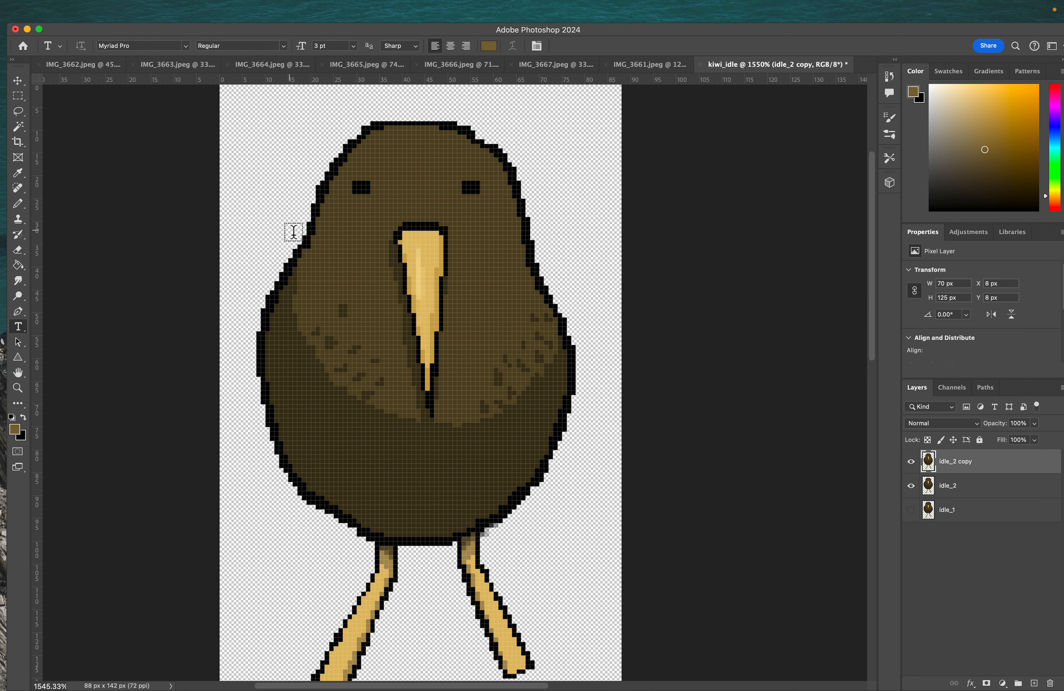
key("l")
mouse_move(301, 212)
left_mouse_down()
mouse_move(355, 272)
mouse_move(405, 377)
mouse_move(420, 470)
mouse_move(413, 544)
mouse_move(384, 547)
mouse_move(275, 492)
mouse_move(247, 311)
left_mouse_up()
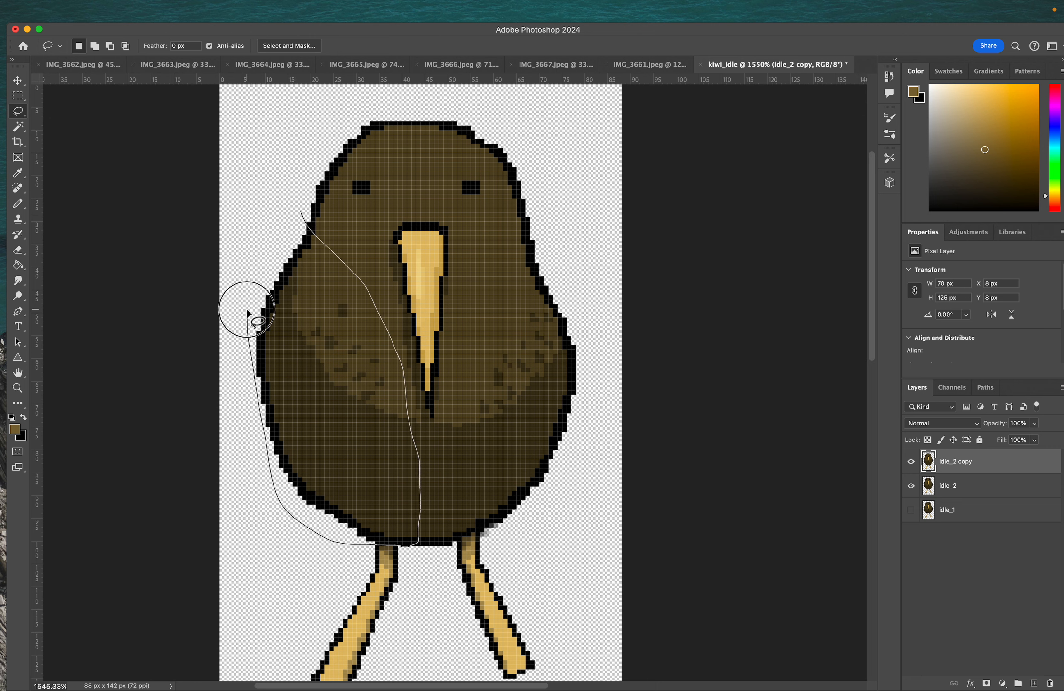
mouse_move(254, 226)
left_mouse_down()
mouse_move(277, 199)
mouse_move(299, 213)
left_mouse_up()
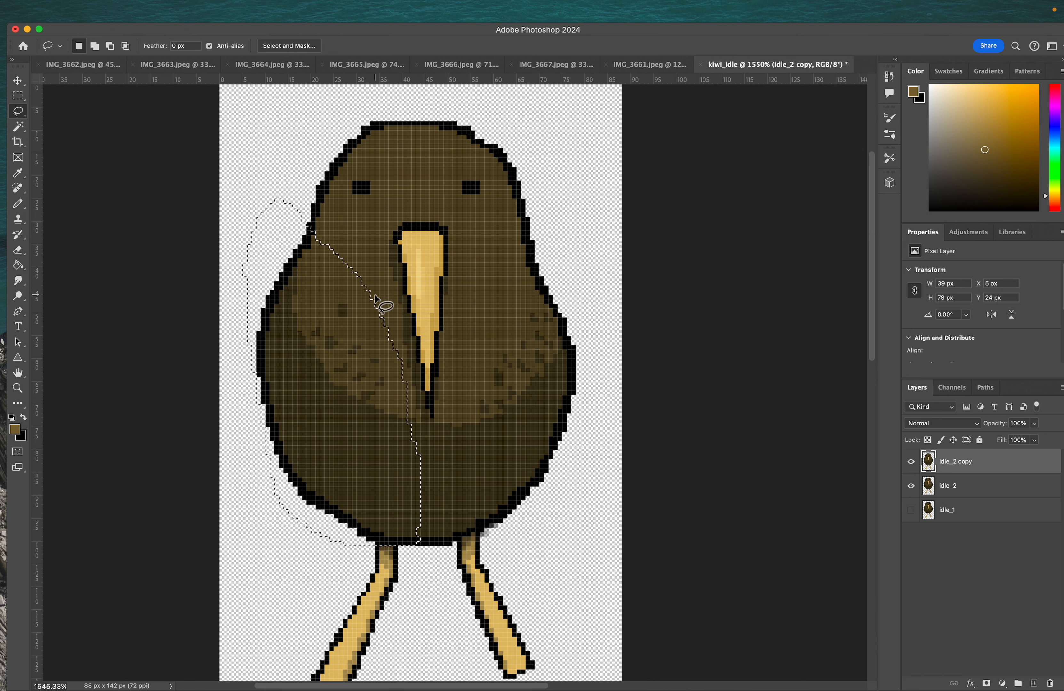
- Try a slight Warp on the selected left side of the body and compare the result with idle_2
key("ctrl+t")
right_click(321, 350)
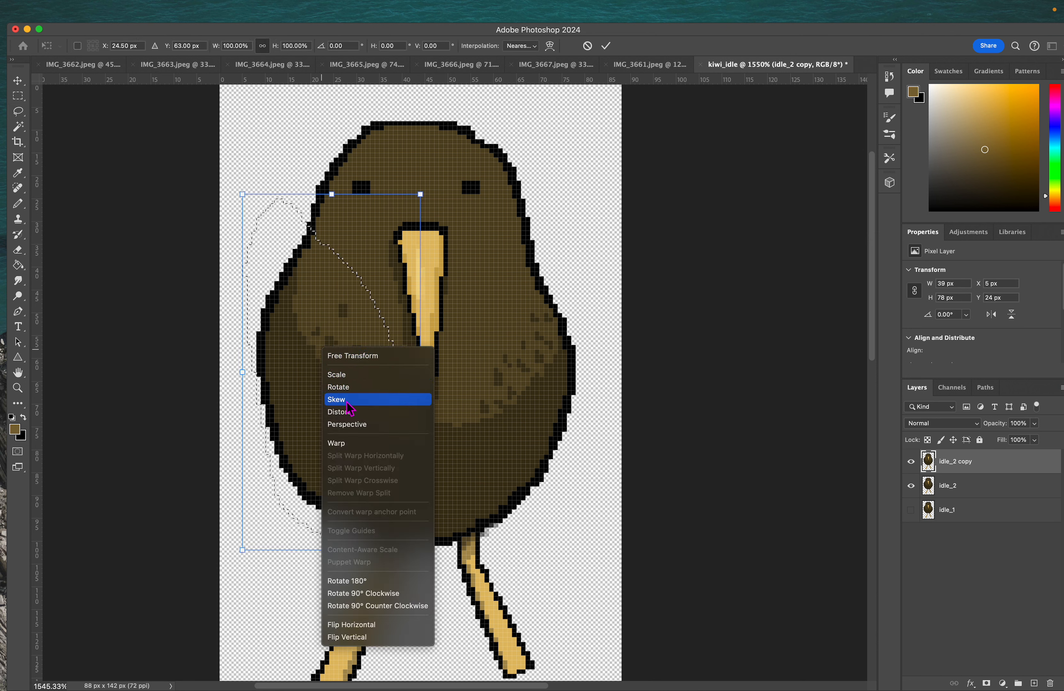
left_click(336, 443)
left_click_drag(309, 368, 311, 370)
left_click_drag(241, 376, 236, 376)
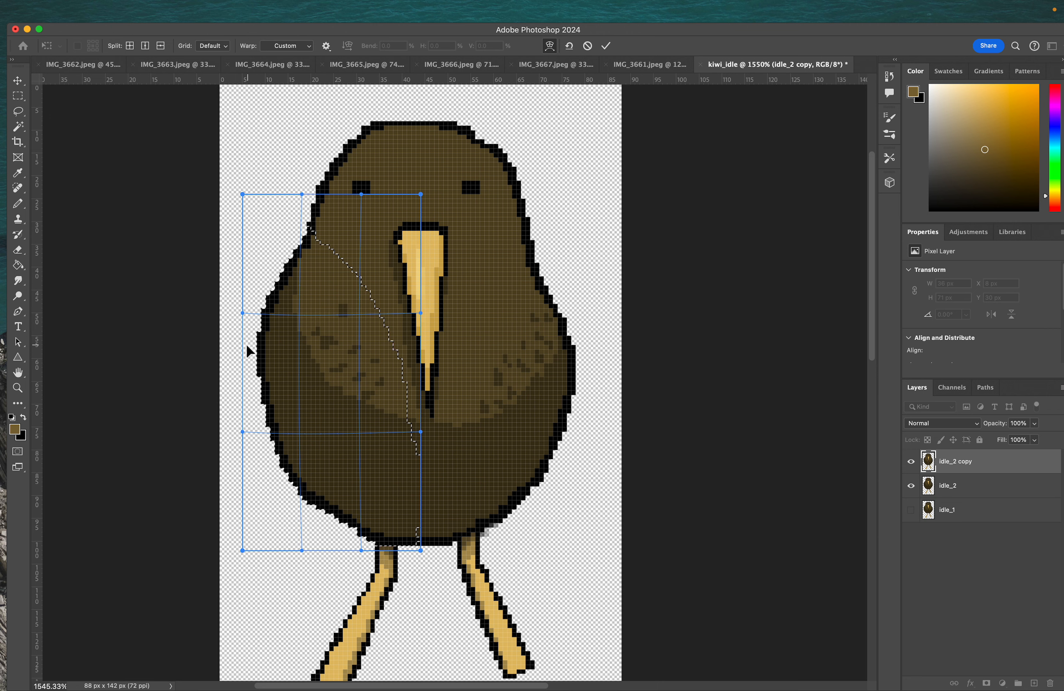
mouse_move(244, 343)
left_mouse_down()
mouse_move(253, 345)
mouse_move(238, 345)
left_mouse_up()
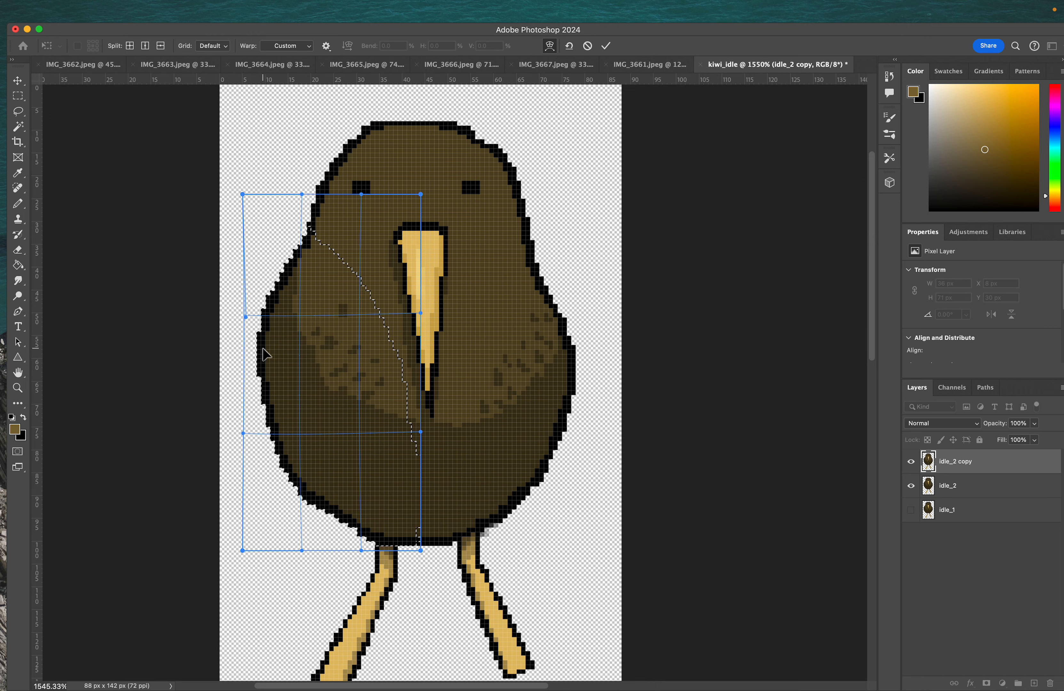
key("Return")
left_click(911, 462)
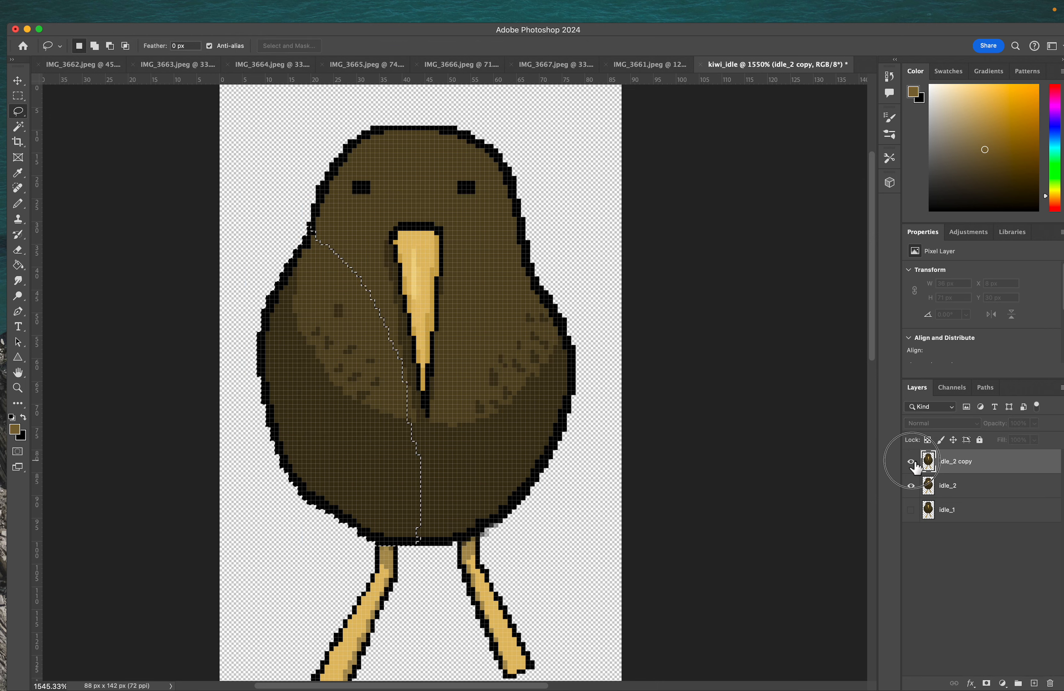
left_click(911, 461)
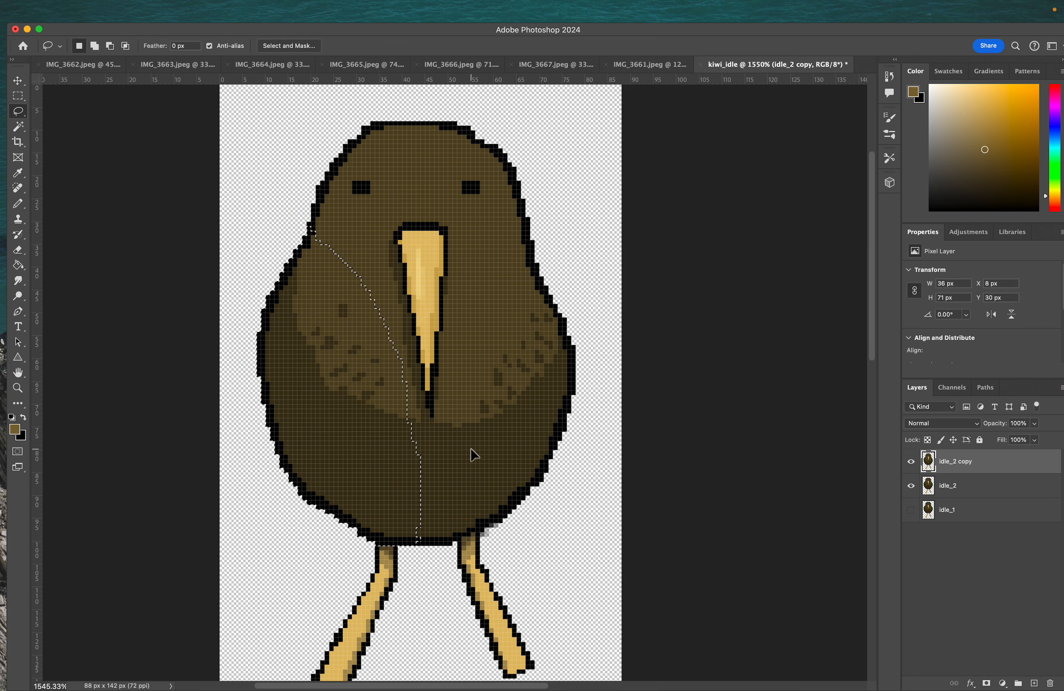
- Transform the selected left side of the body so its lower edge extends slightly downward, about 72 px tall overall
key("super+t")
left_click_drag(255, 390, 248, 389)
left_click_drag(342, 222, 344, 222)
key("Return")
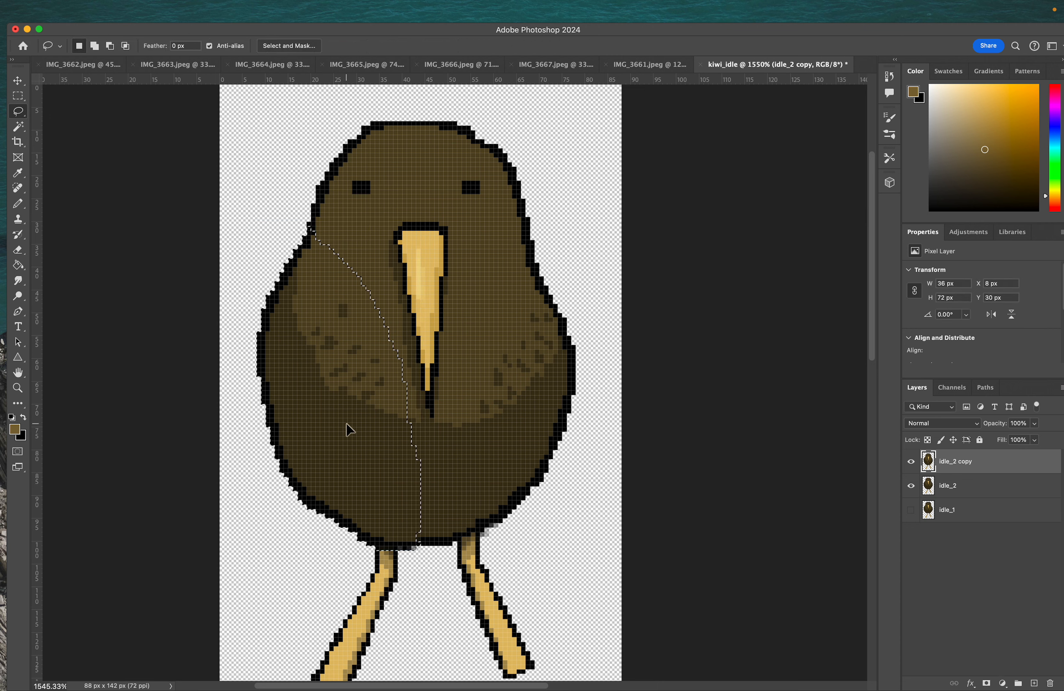
- Toggle idle_2 copy on and off over idle_2 to examine the reshaped left side of the body
left_click(912, 463)
left_click(912, 462)
left_click(912, 463)
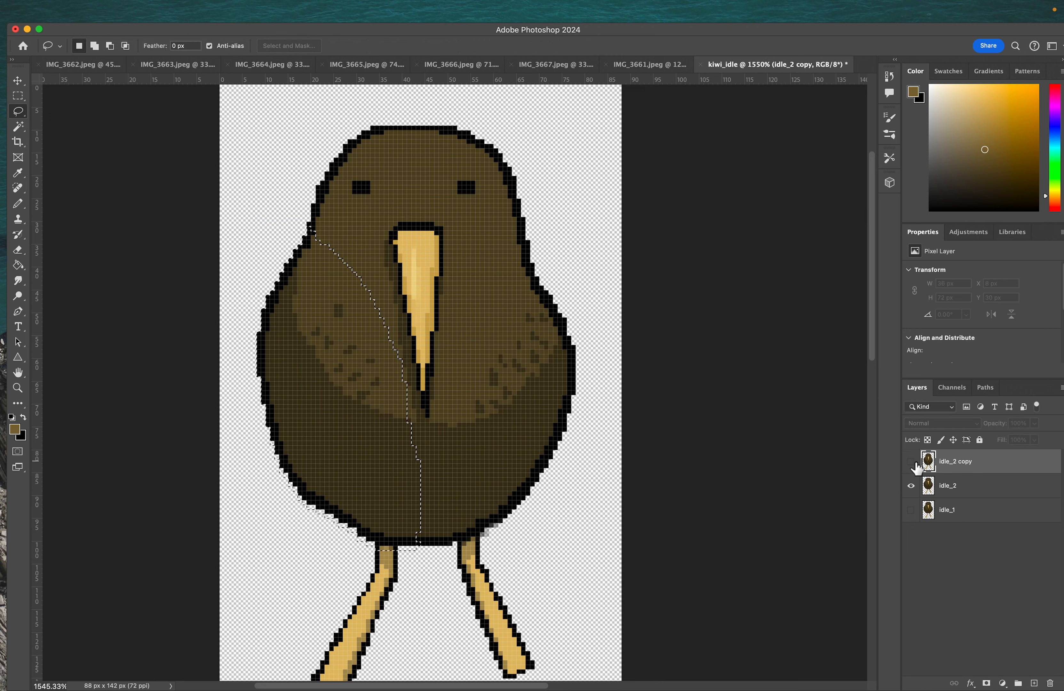
left_click(913, 463)
left_click(912, 462)
left_click(913, 463)
left_click(912, 462)
left_click(912, 463)
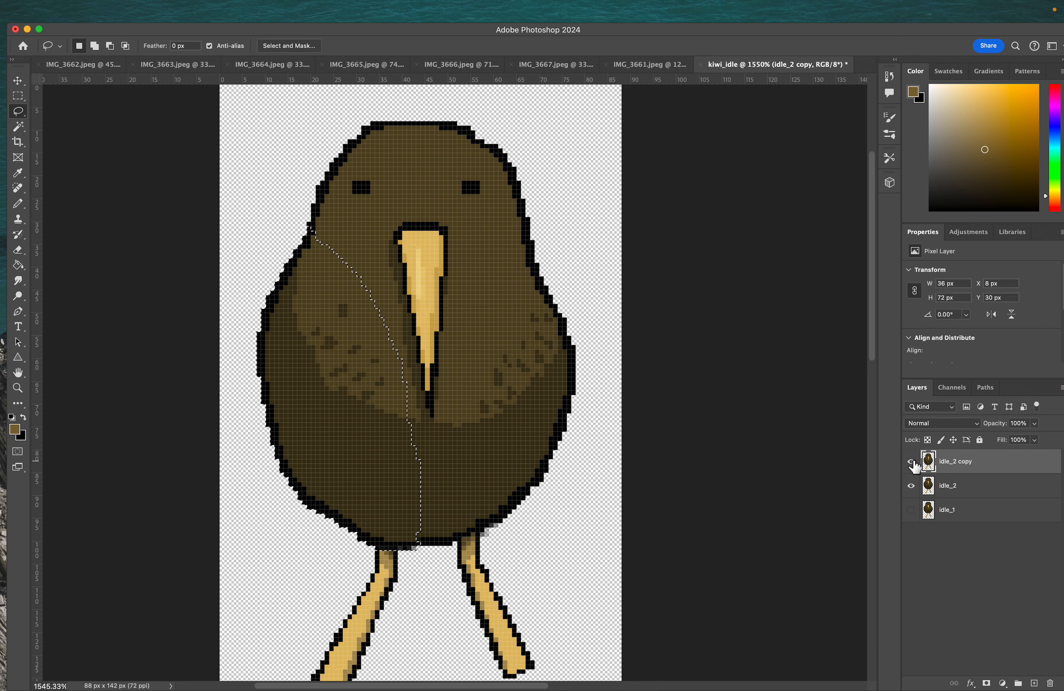
left_click(912, 463)
left_click(912, 463)
left_click(913, 462)
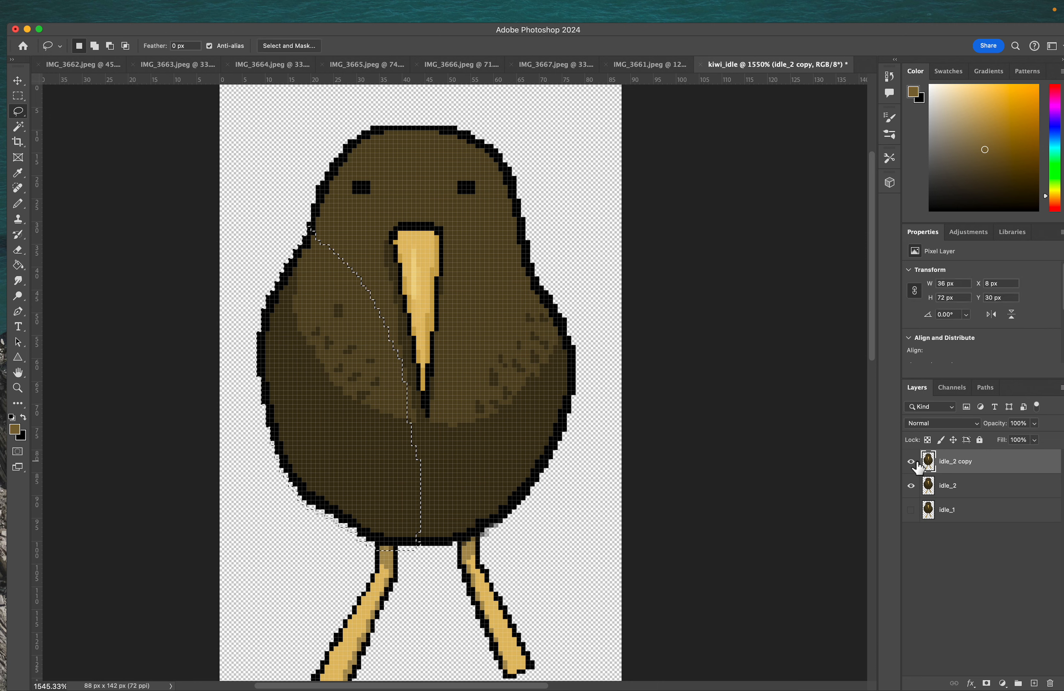
left_click(912, 462)
left_click(912, 462)
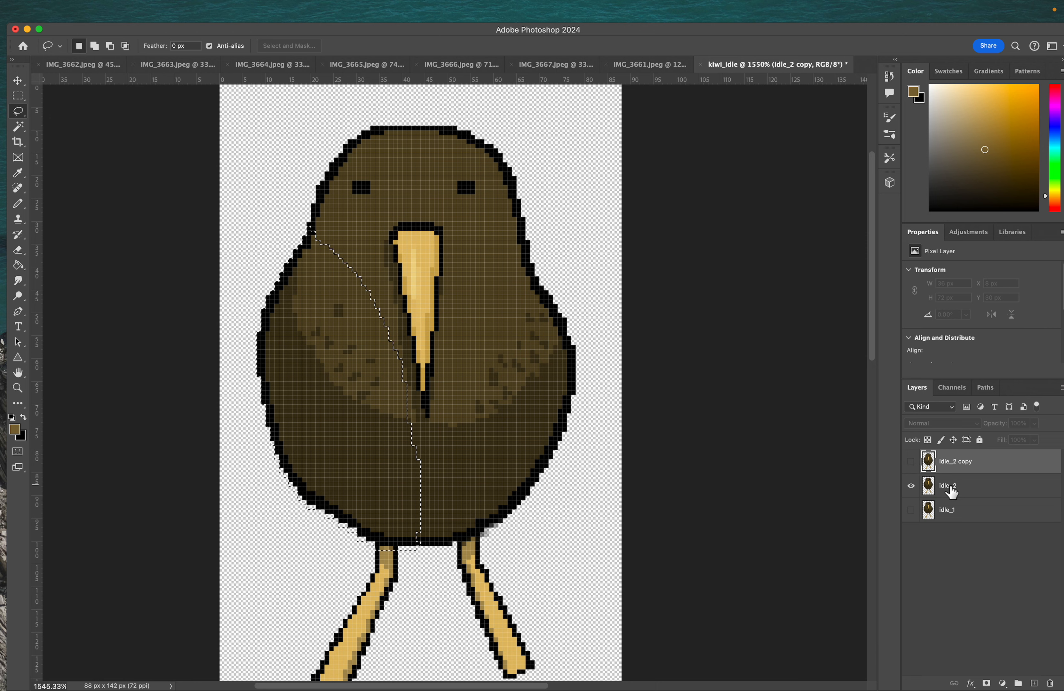
- Deselect the body area, make all three layers visible and rename idle_2 copy as idle_3
left_click(397, 403)
left_click(911, 463)
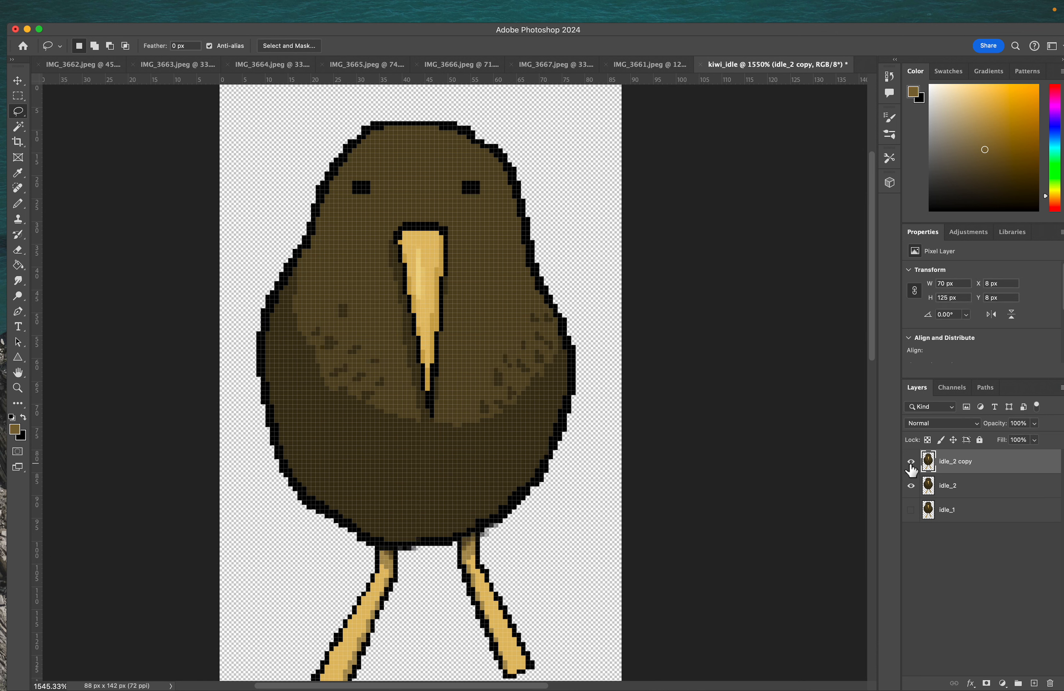
left_click(912, 462)
left_click(911, 463)
left_click(912, 509)
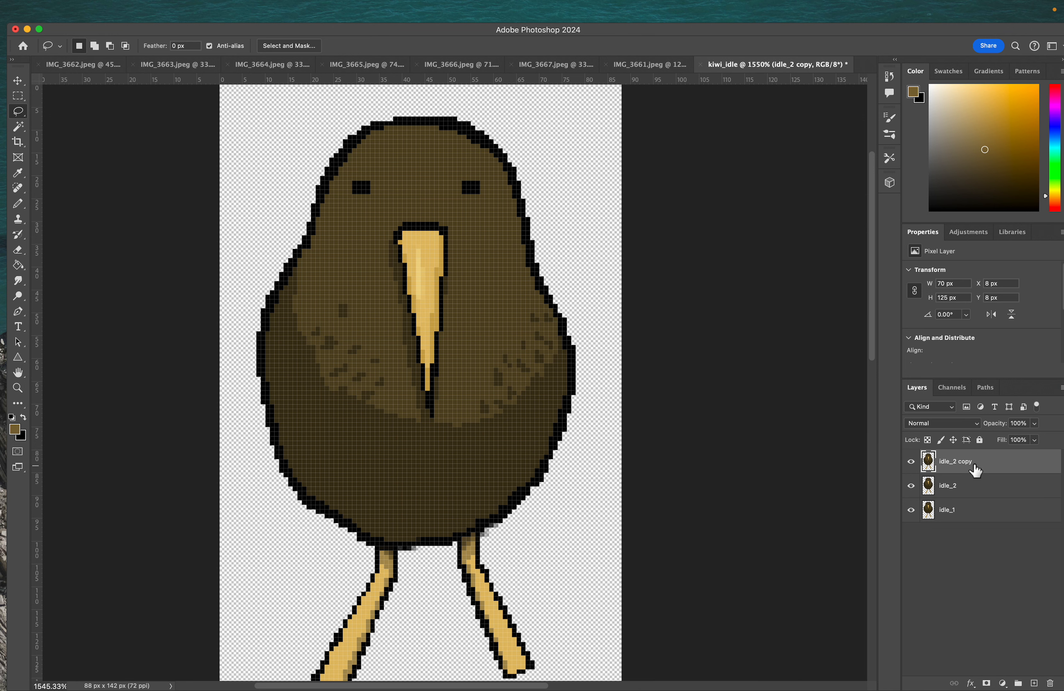
type("idle_3")
key("Return")
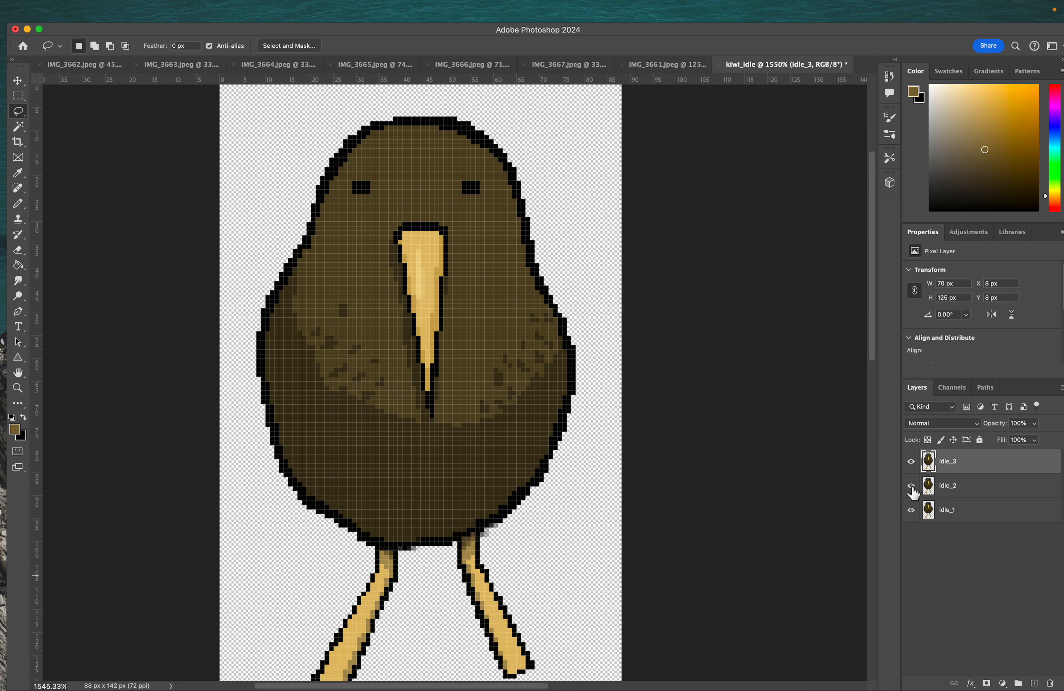
- Leave only idle_1 visible and selected, and create a frame animation in the Timeline
left_click(912, 485)
left_click(911, 461)
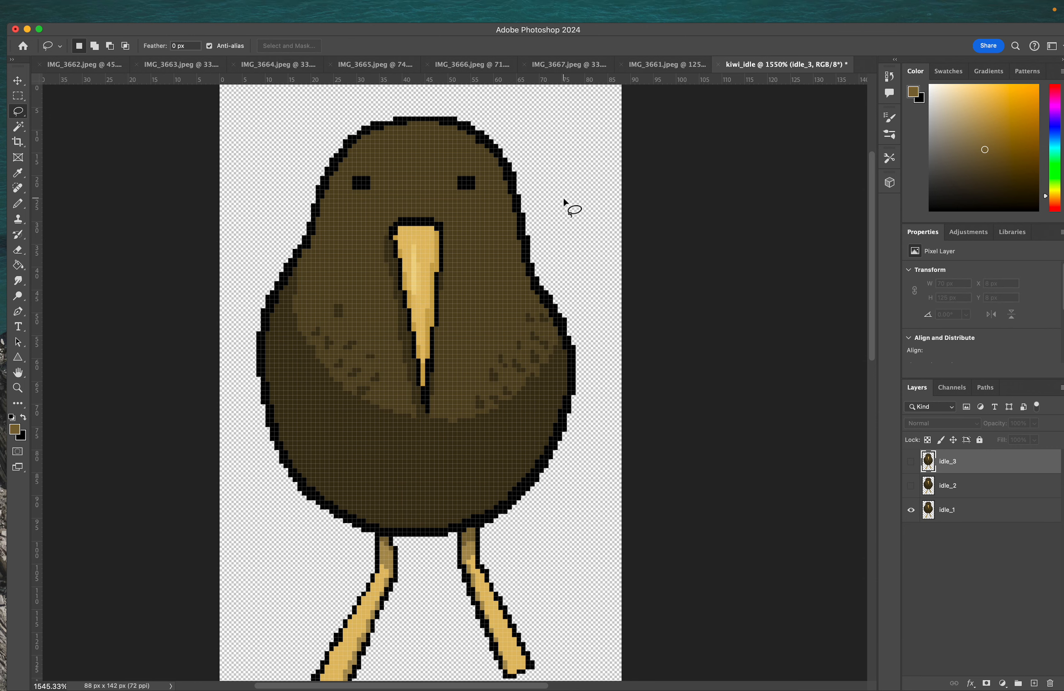
left_click(406, 13)
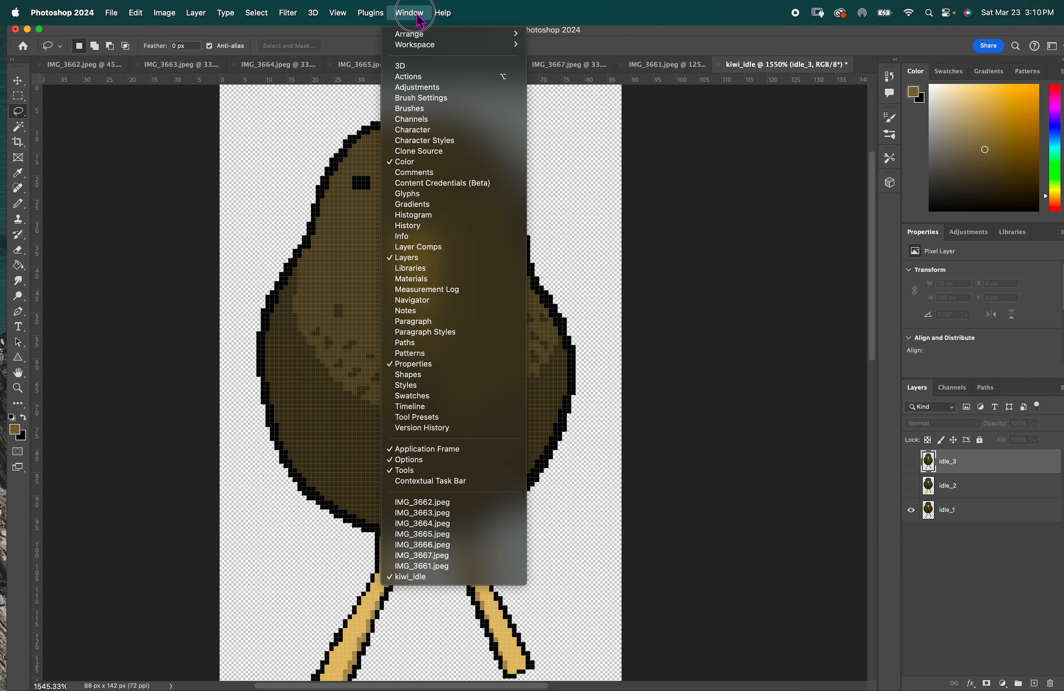
left_click(409, 407)
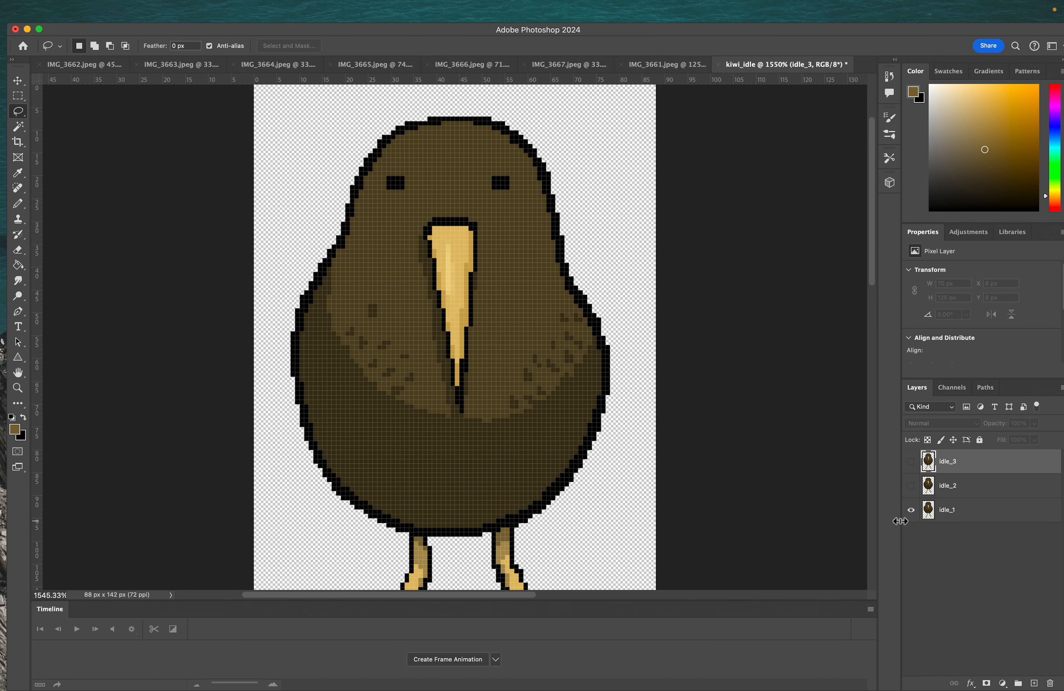
left_click(1023, 516)
left_click(458, 663)
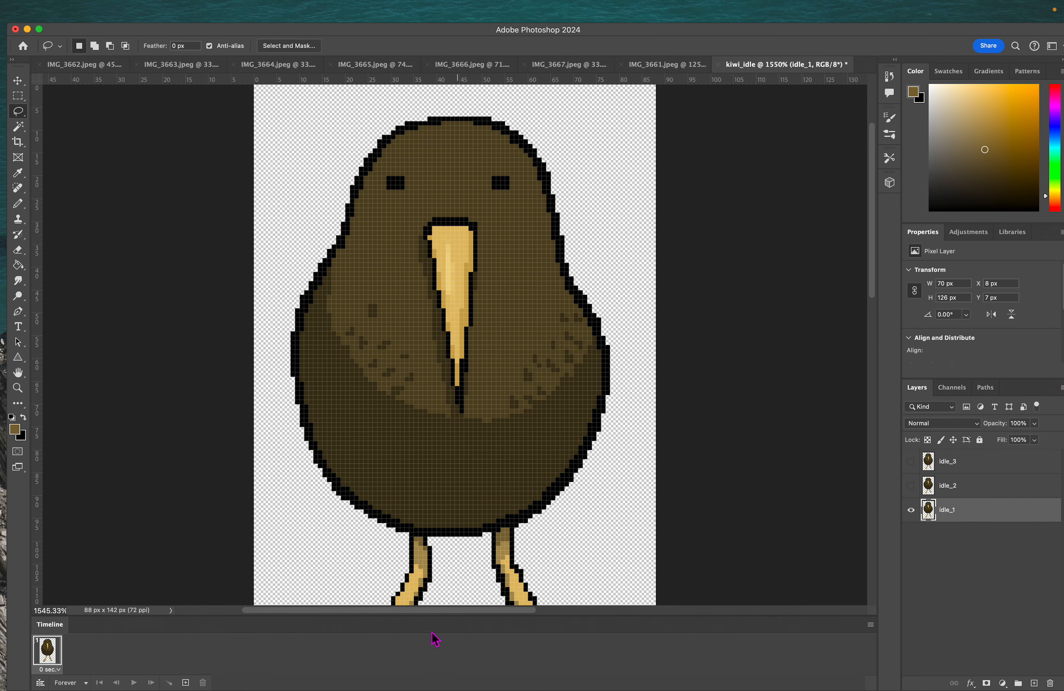
- Add two more animation frames and make frame 2 show only idle_2
left_click(188, 683)
left_click(187, 683)
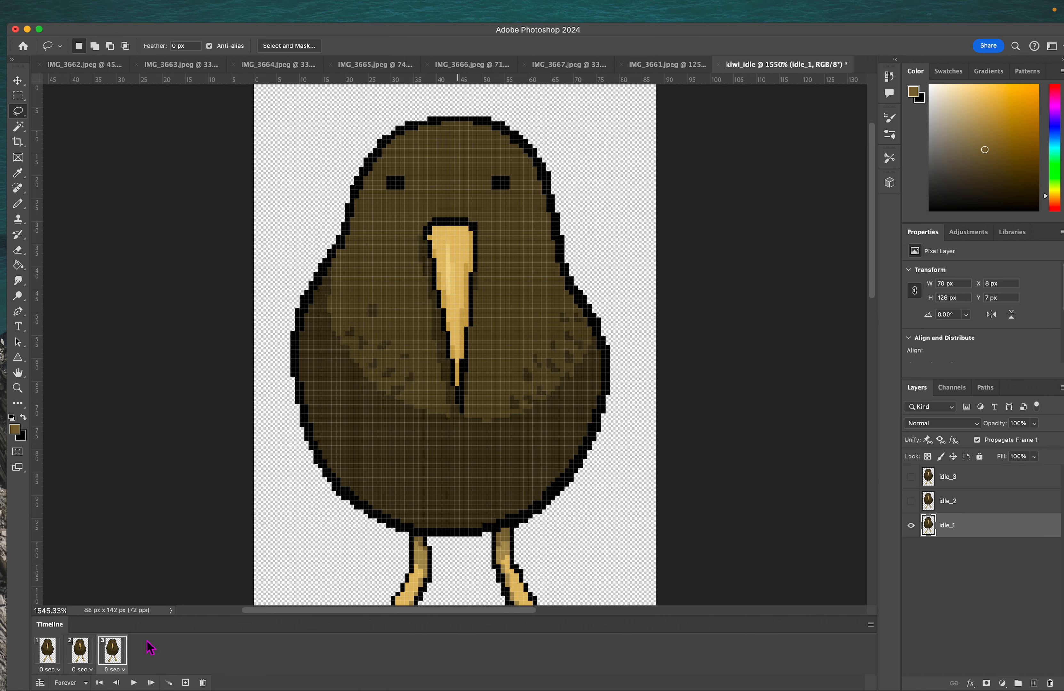
left_click(82, 656)
left_click(911, 501)
left_click(911, 526)
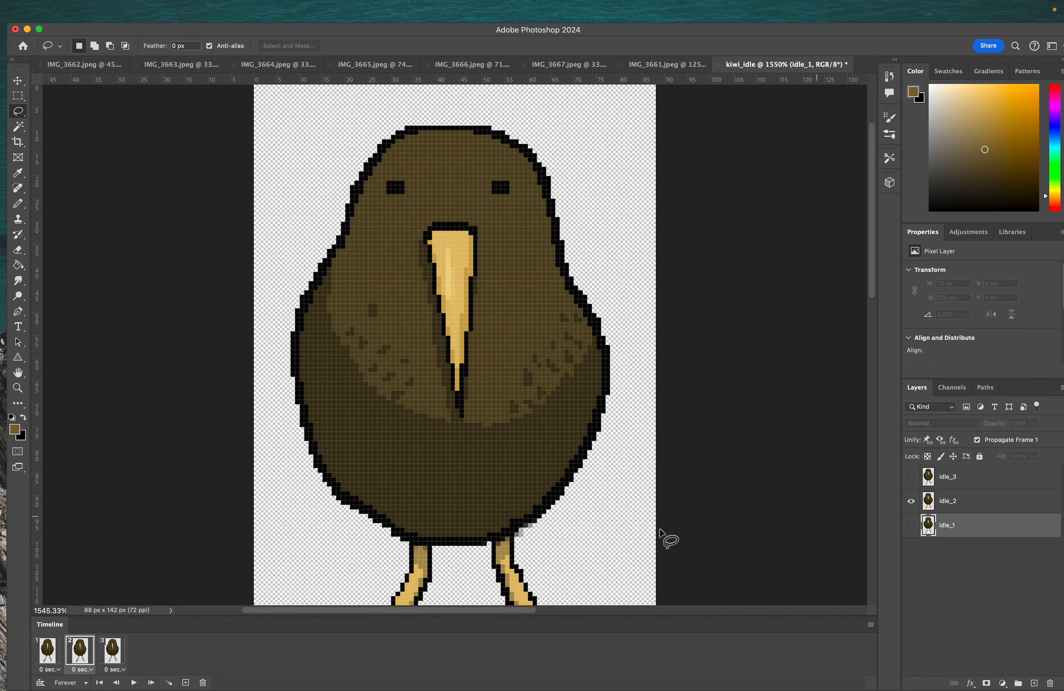
- Make frame 3 of the animation show only idle_3
left_click(112, 656)
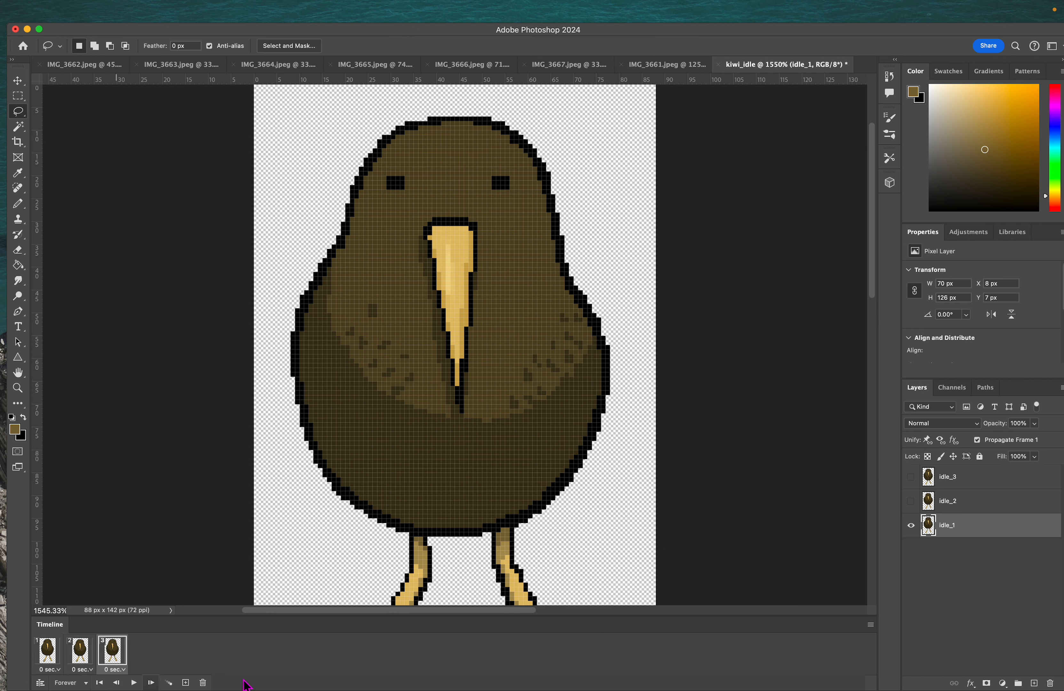
left_click(911, 477)
left_click(911, 526)
- Examine the seam across the body in frame 3 and compare frames 1, 2 and 3 up close
left_click_drag(345, 223, 452, 561)
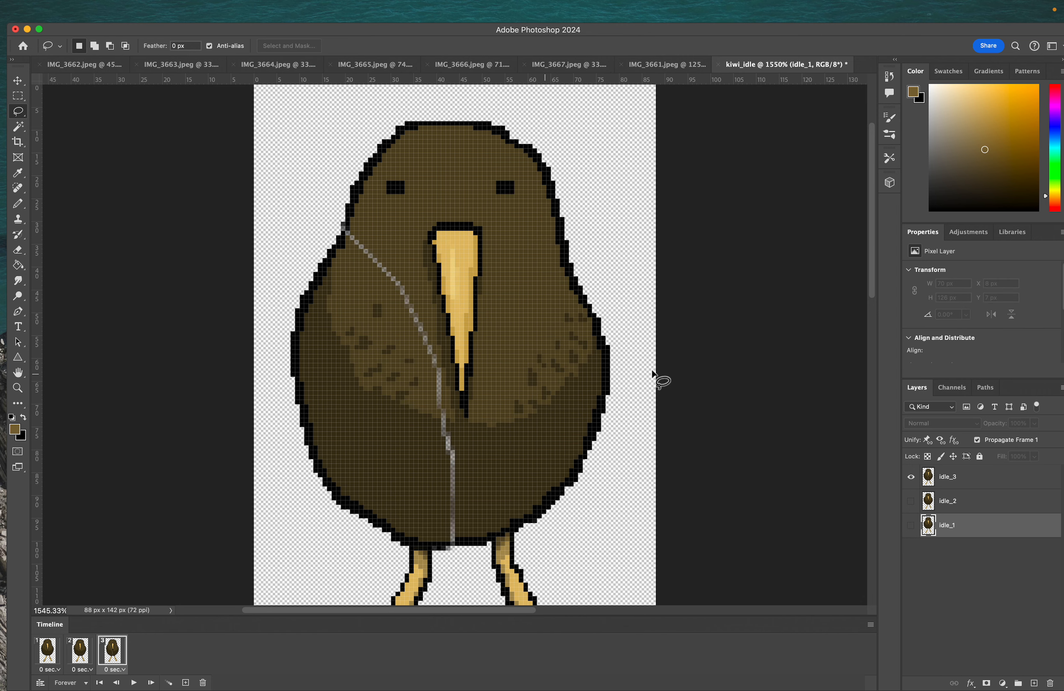
scroll(457, 217, "up", 5)
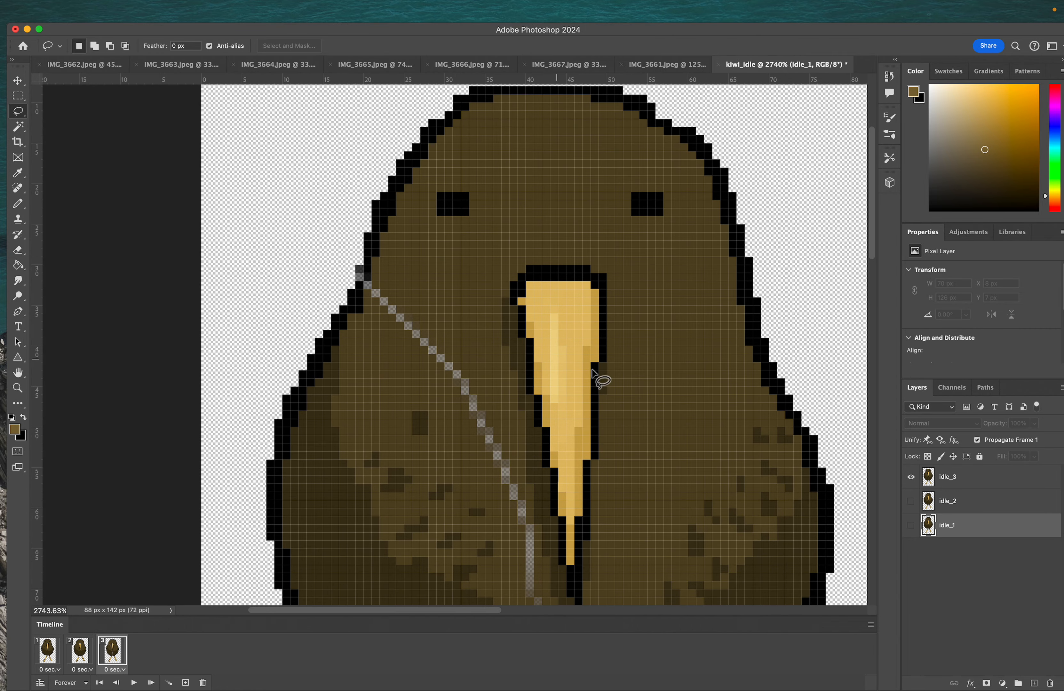
left_click(54, 657)
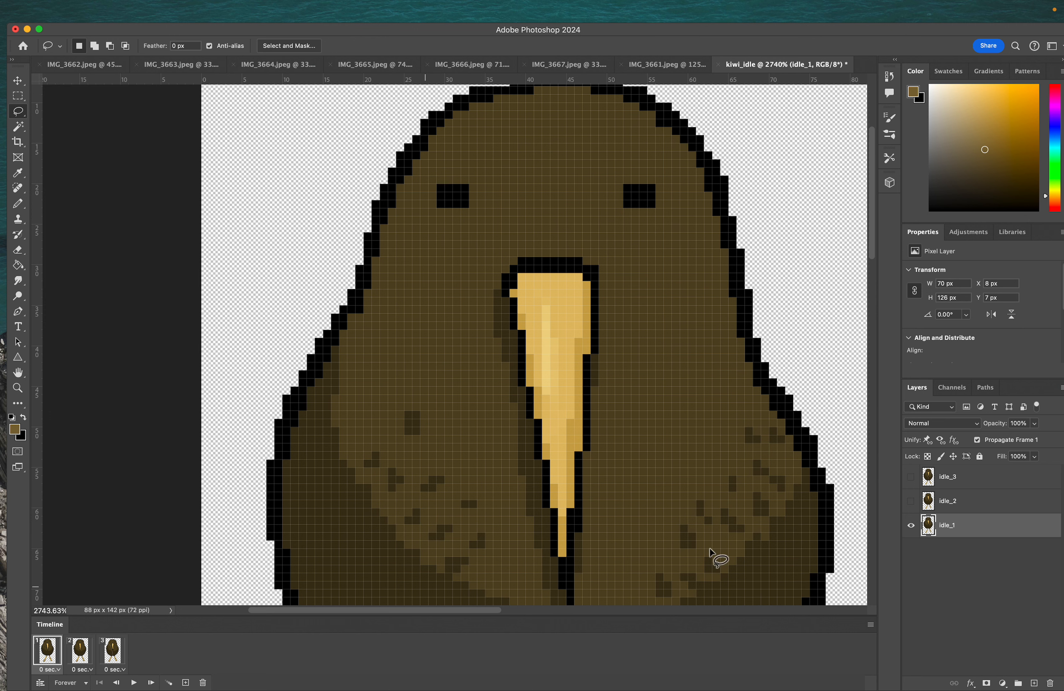
left_click(80, 650)
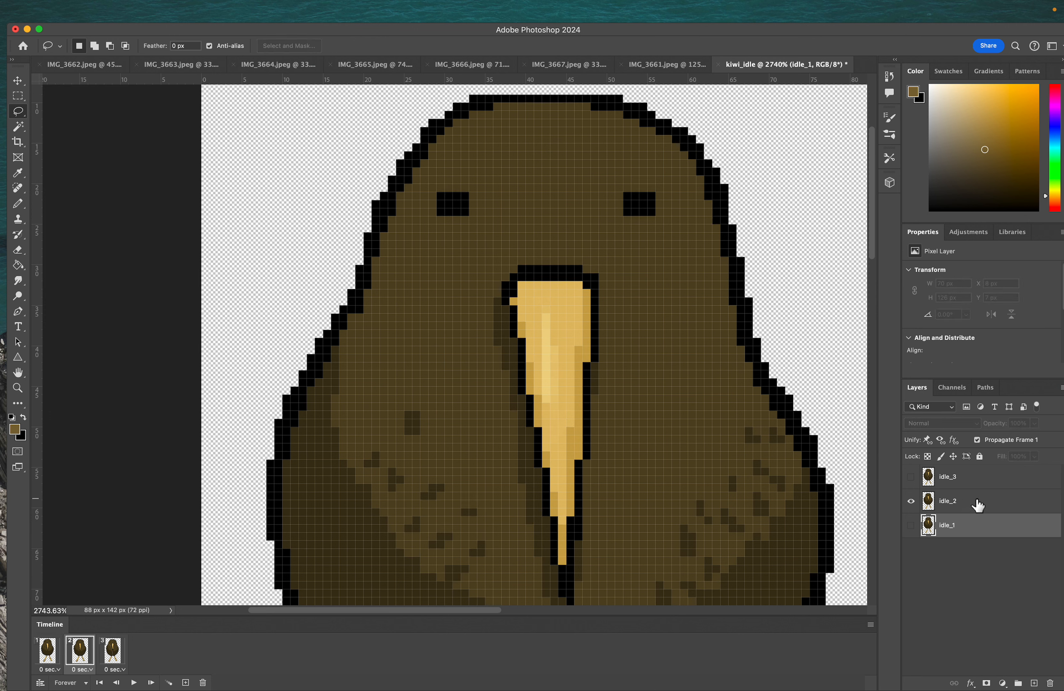
left_click(113, 651)
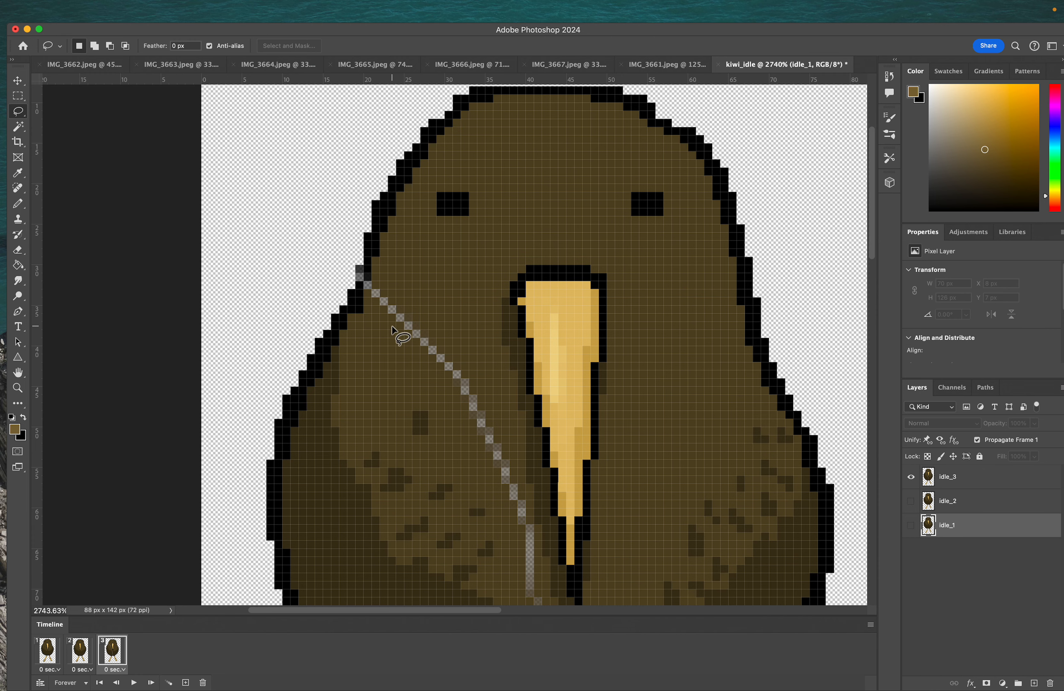
- On idle_3, erase the stray translucent pixels outside the outline at the seam's upper end and fill the outline gap with sampled black
key("b")
scroll(392, 325, "up", 2)
scroll(392, 325, "up", 3)
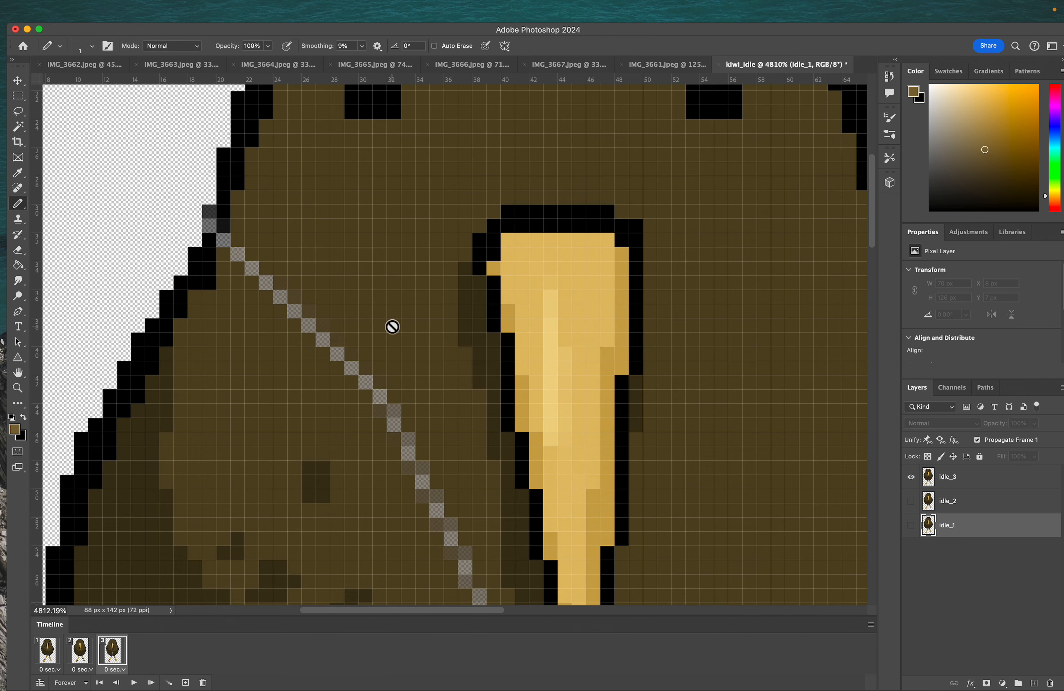
scroll(392, 326, "left", 5)
key("e")
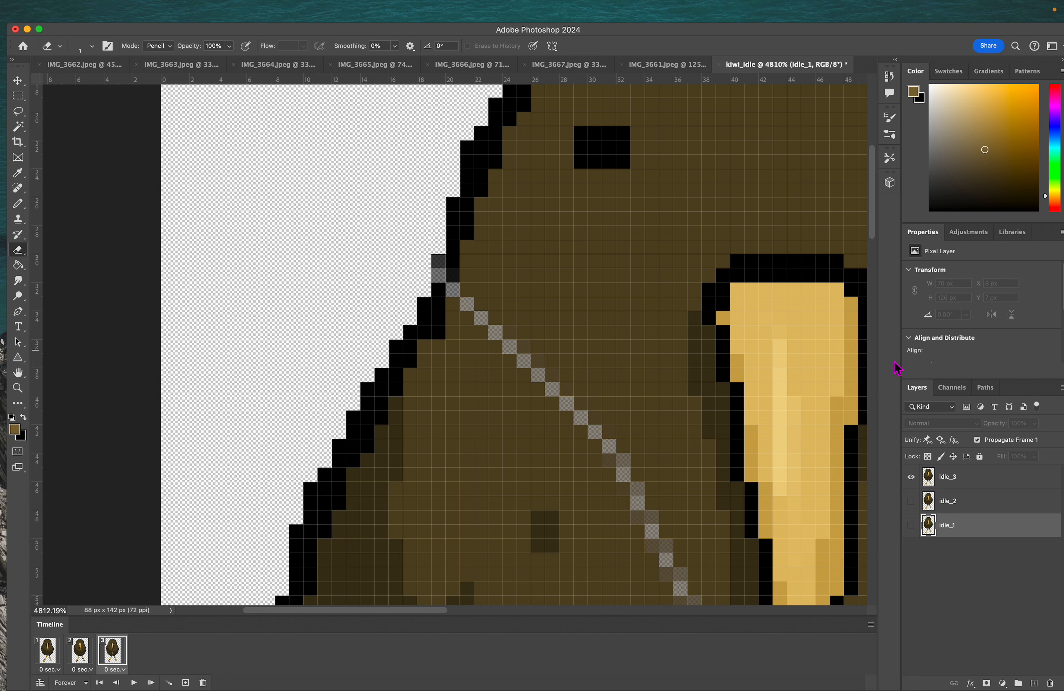
left_click(1002, 490)
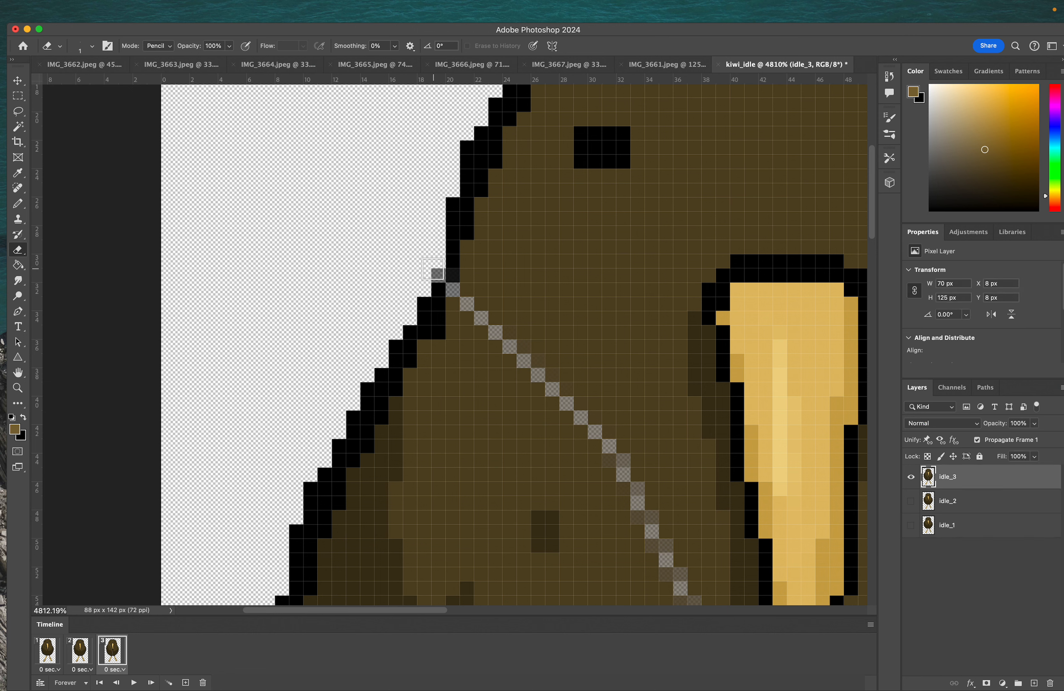
key("i")
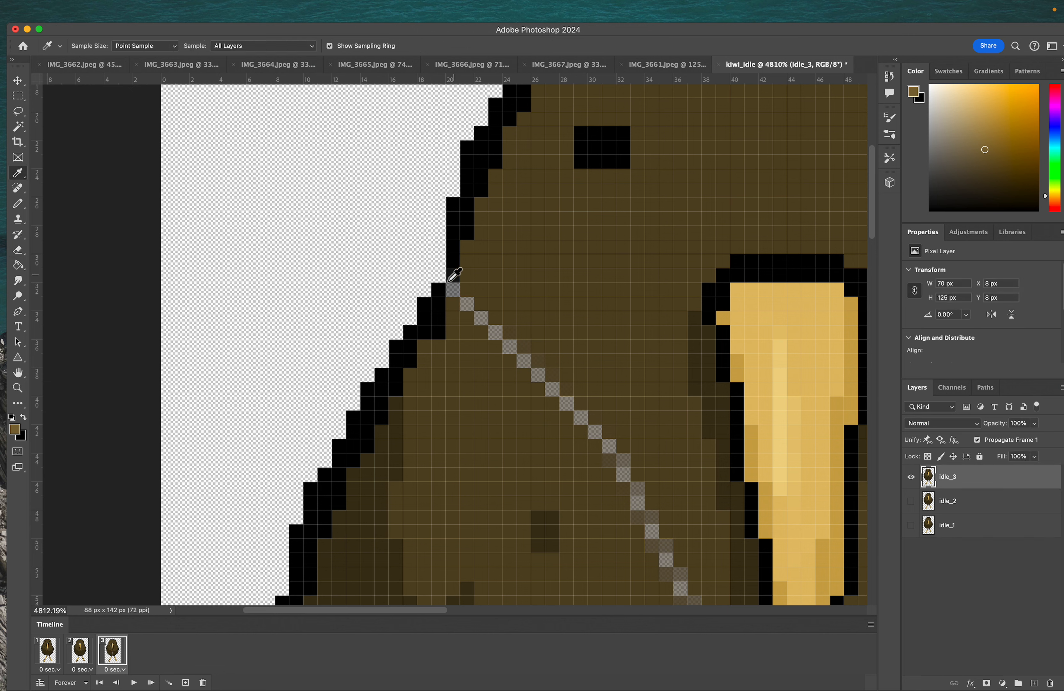
left_click(450, 280)
key("b")
left_click(452, 289)
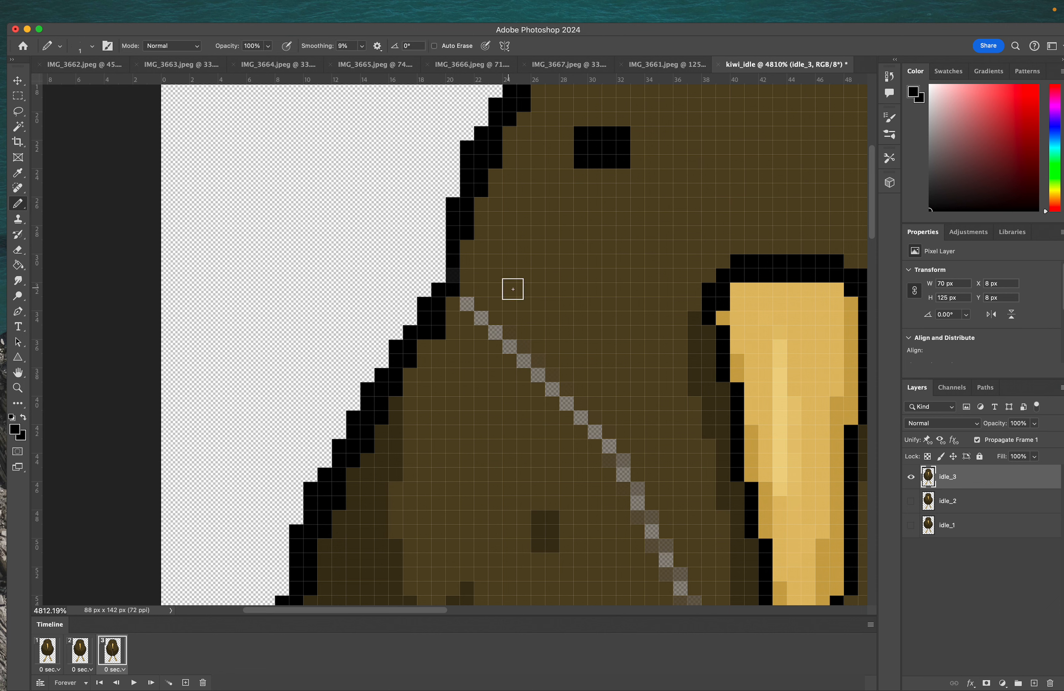
- On idle_3, cover the translucent seam across the upper and middle body with brown sampled from the surrounding feathers
left_click(511, 295, "alt")
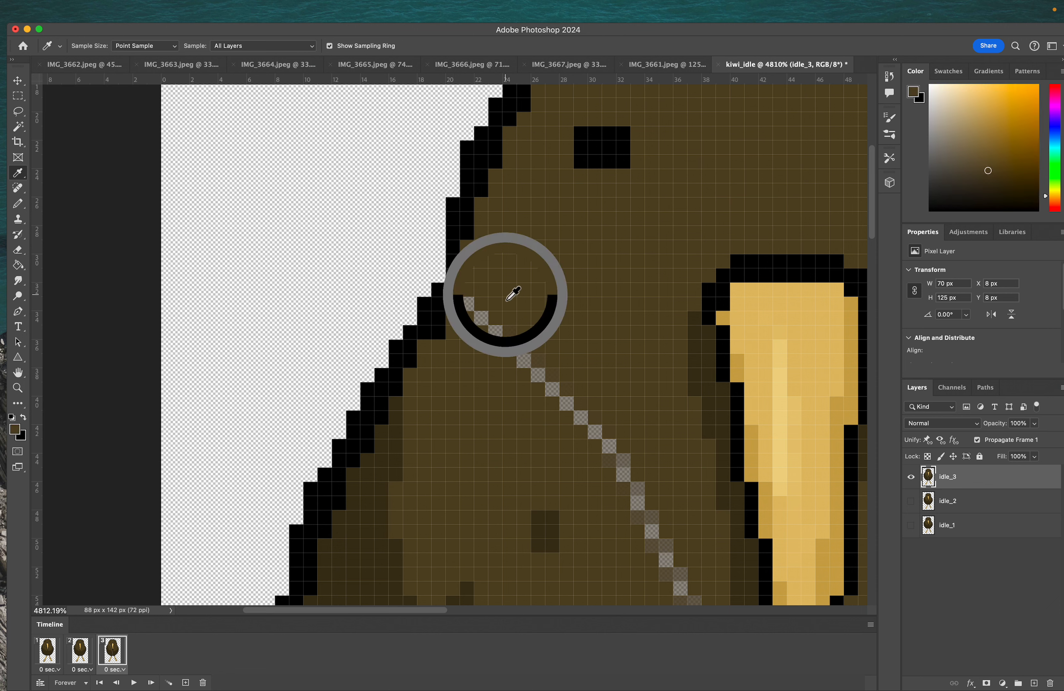
left_click(466, 304)
left_click(481, 318)
mouse_move(489, 329)
left_mouse_down()
mouse_move(531, 355)
mouse_move(522, 359)
mouse_move(647, 491)
left_mouse_up()
scroll(618, 476, "down", 10)
scroll(617, 476, "right", 7)
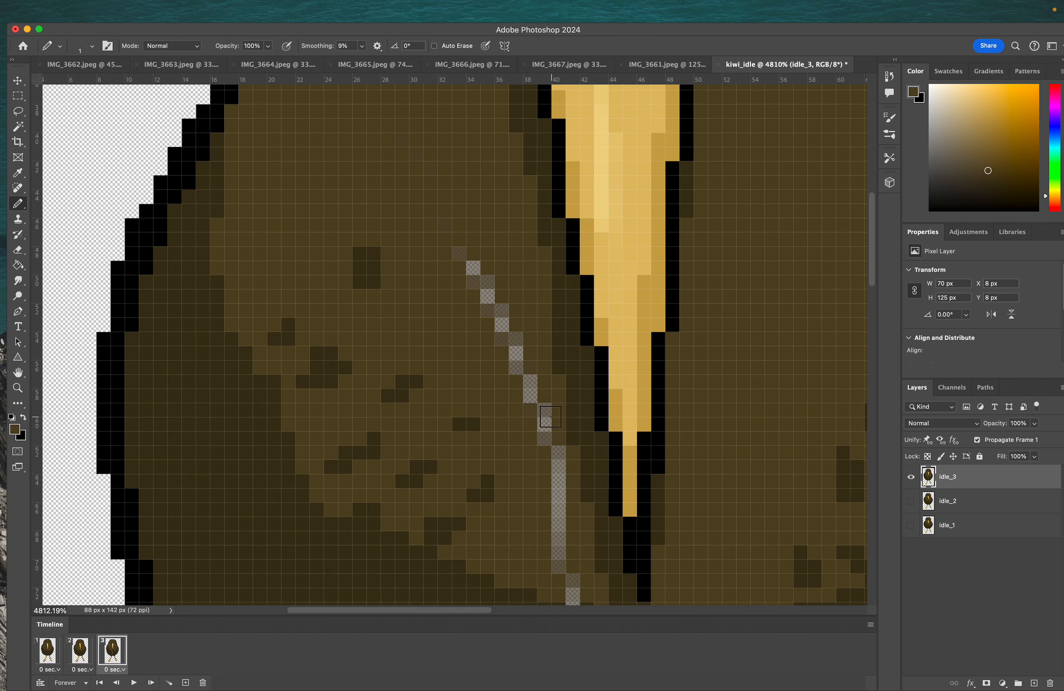
mouse_move(473, 263)
left_mouse_down()
mouse_move(548, 459)
mouse_move(540, 544)
mouse_move(553, 472)
mouse_move(534, 417)
mouse_move(551, 413)
mouse_move(567, 553)
mouse_move(556, 505)
left_mouse_up()
scroll(541, 494, "down", 6)
scroll(541, 494, "right", 1)
scroll(541, 494, "down", 2)
mouse_move(527, 368)
left_mouse_down()
mouse_move(567, 379)
mouse_move(522, 401)
mouse_move(542, 458)
mouse_move(529, 434)
mouse_move(547, 504)
left_mouse_up()
- Sample the dark belly brown and fill the rest of the vertical seam down to the body's bottom outline
key("i")
left_click(583, 453)
key("b")
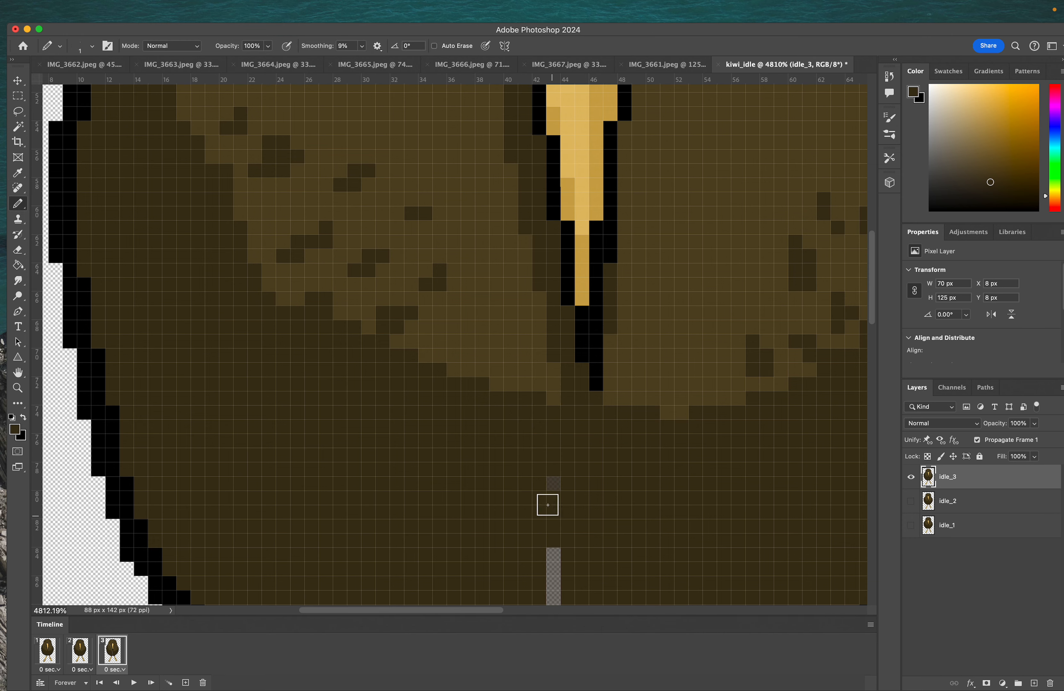
scroll(530, 404, "down", 8)
scroll(530, 381, "right", 1)
left_click_drag(532, 353, 527, 528)
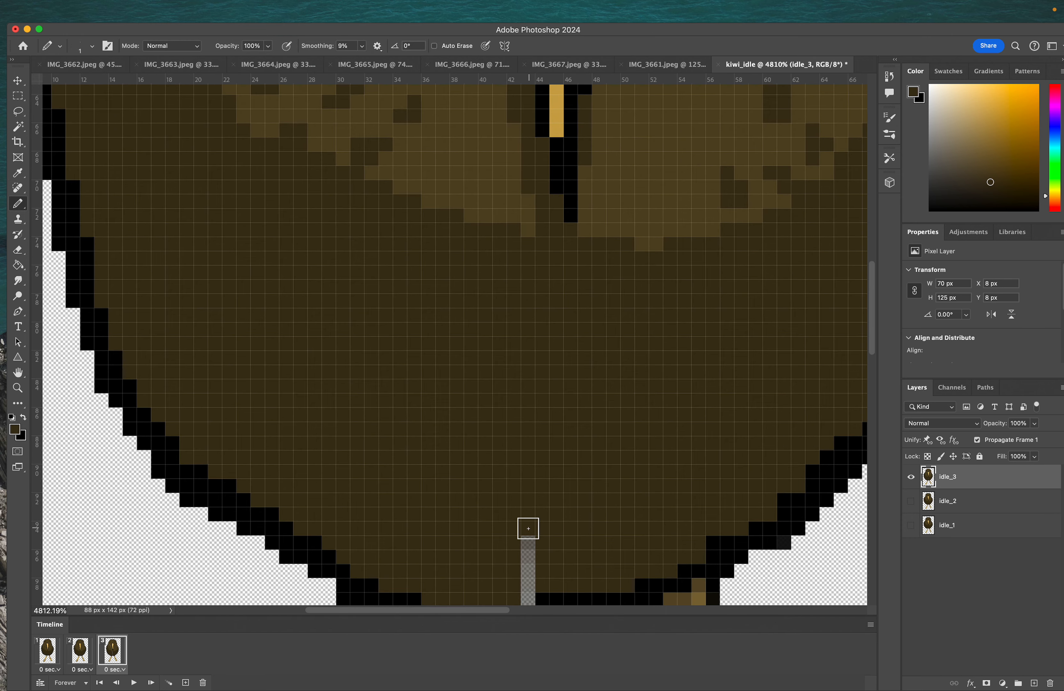
scroll(527, 482, "down", 6)
left_click_drag(521, 437, 518, 373)
left_click(521, 455)
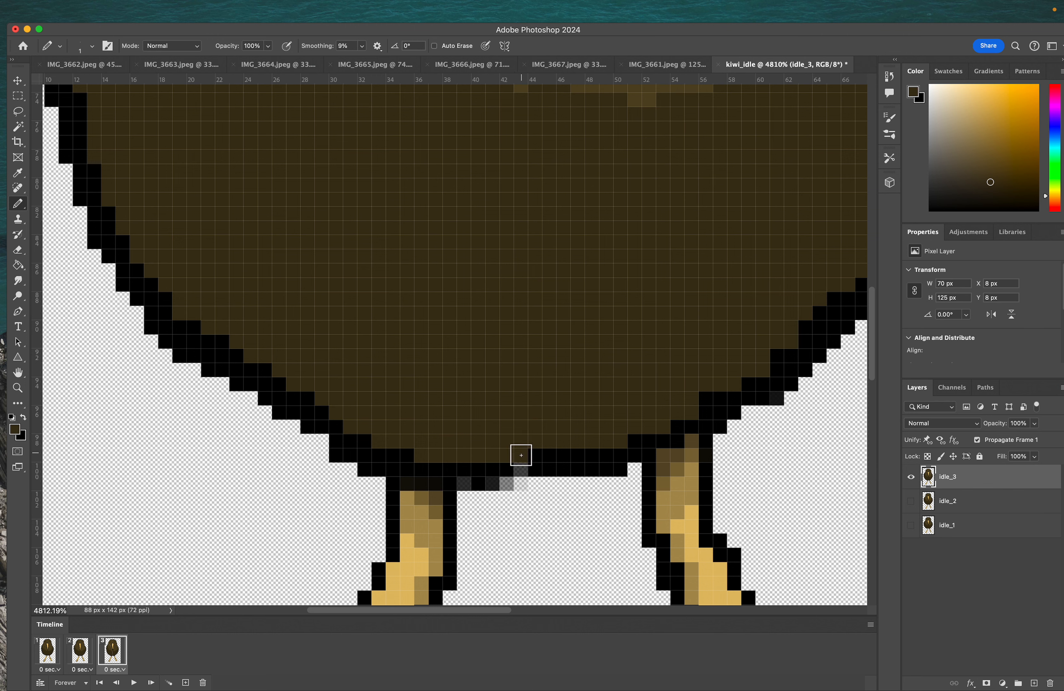
- Erase the stray pixels beneath the belly outline between the legs and fill the grey outline gap with sampled black
key("e")
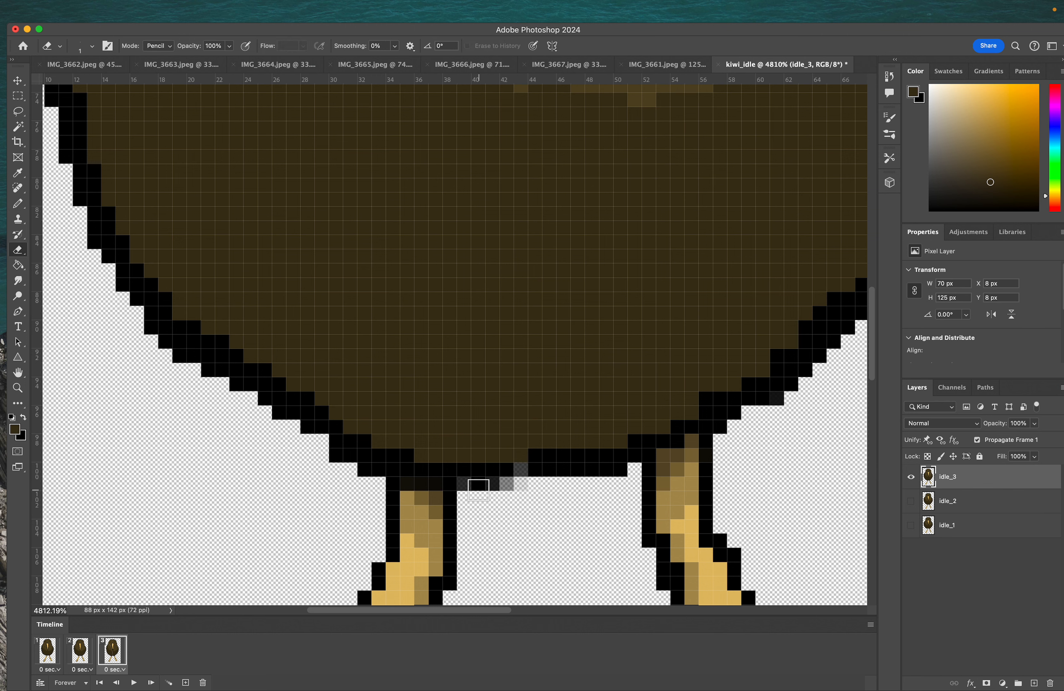
left_click_drag(499, 484, 460, 484)
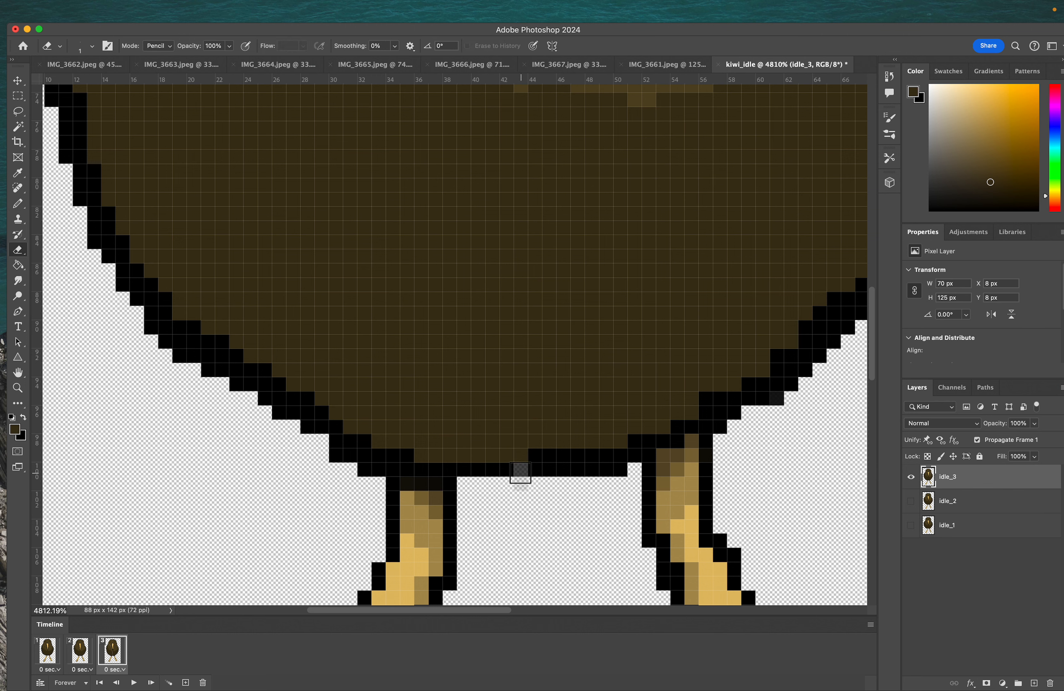
left_click(519, 485)
key("i")
left_click(545, 469)
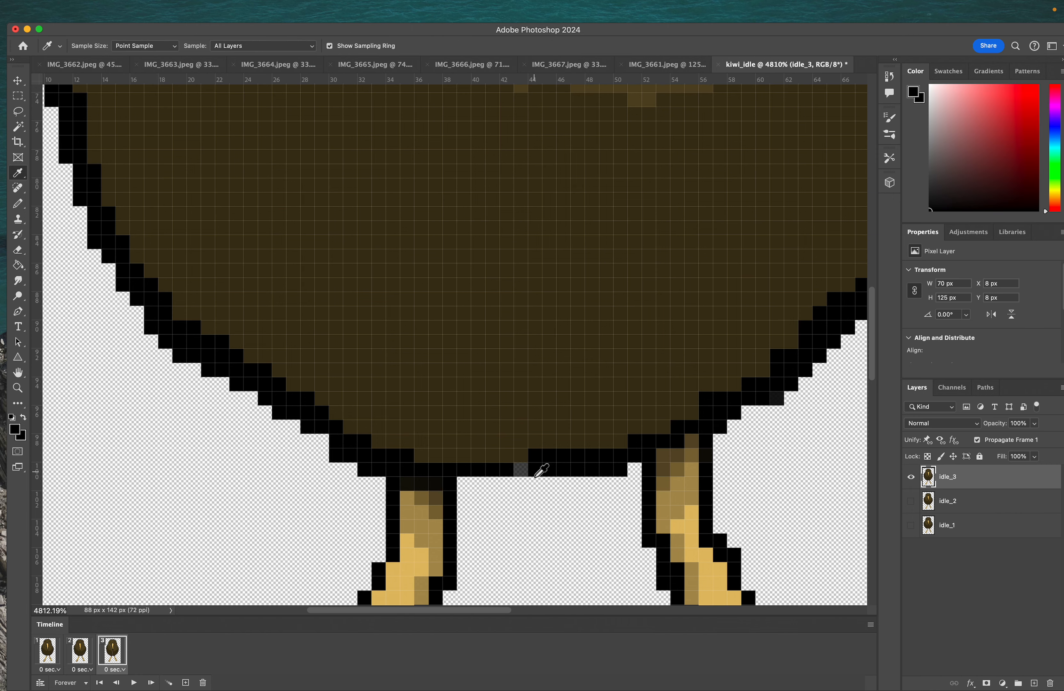
key("b")
left_click(521, 469)
scroll(604, 369, "down", 10)
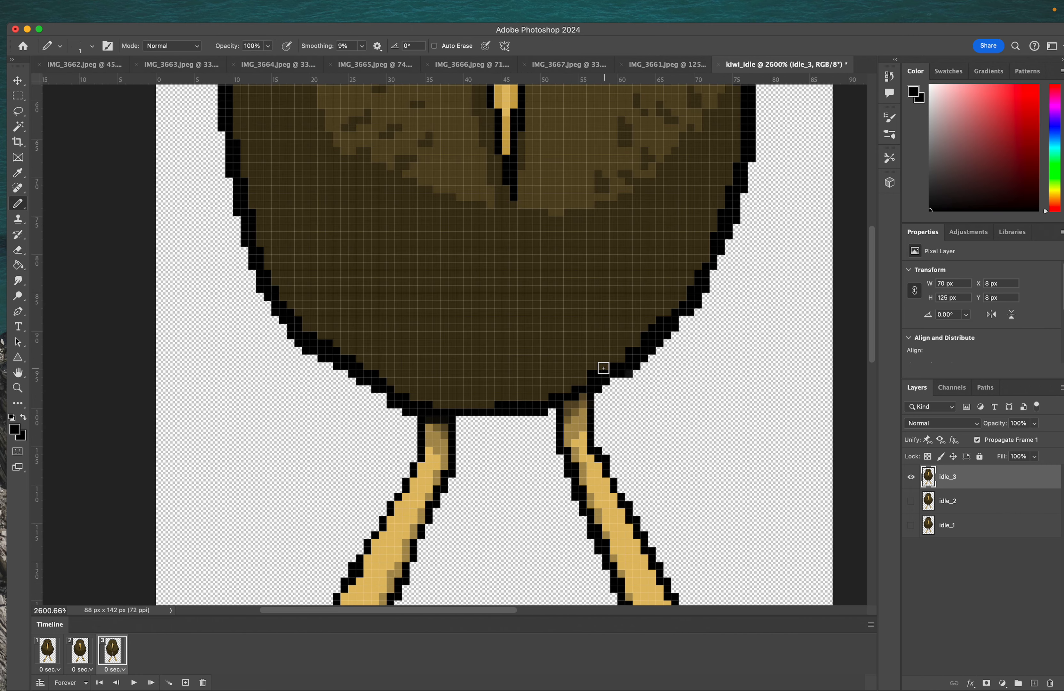
scroll(604, 369, "up", 5)
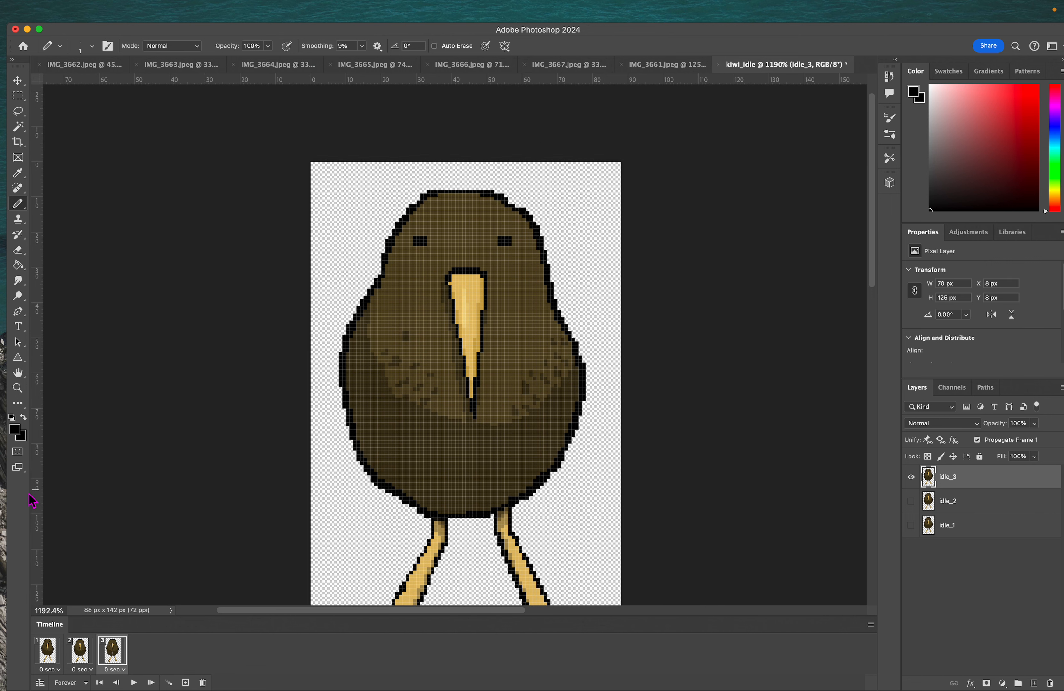
- Set the delay of animation frames 1, 2 and 3 to 0.5 seconds each
left_click(62, 663)
left_click(49, 670)
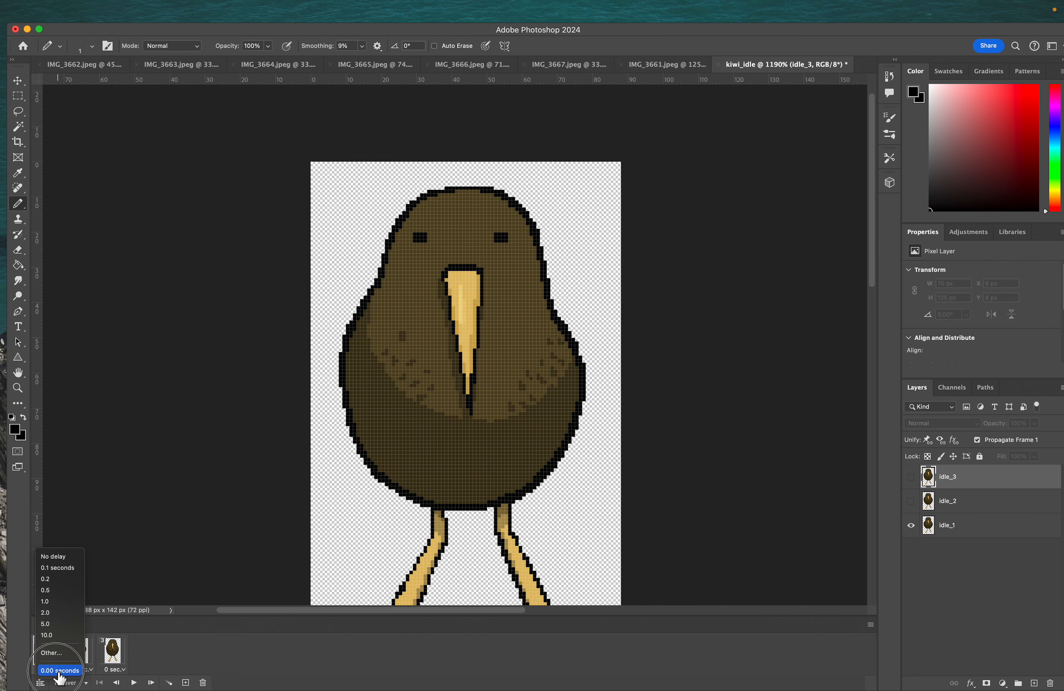
left_click(65, 591)
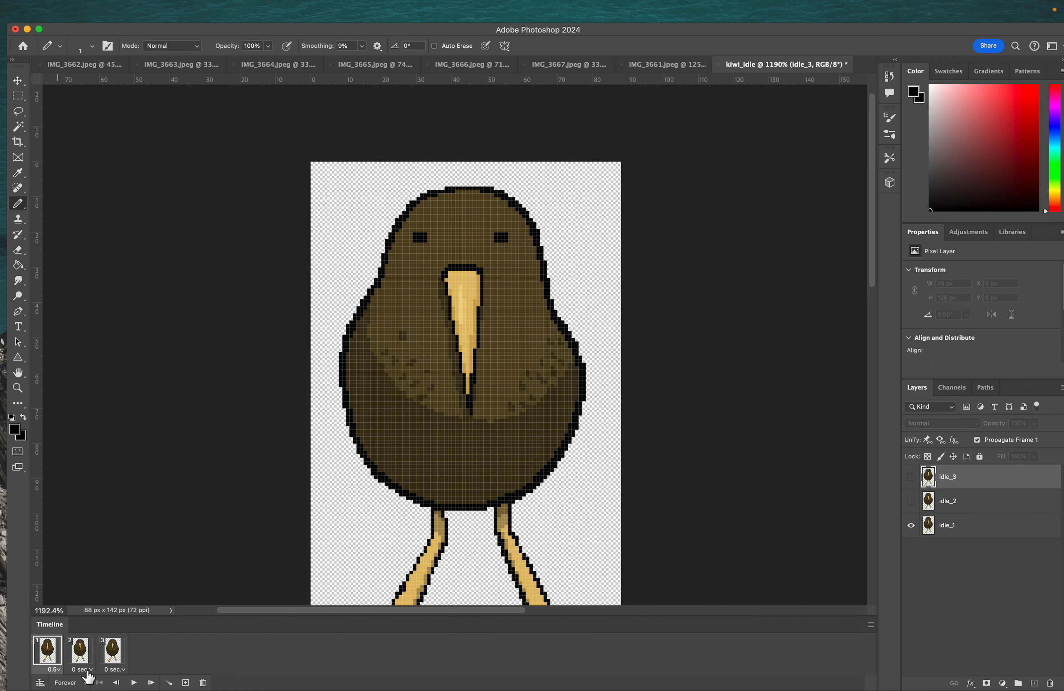
left_click(85, 670)
left_click(90, 590)
left_click(118, 670)
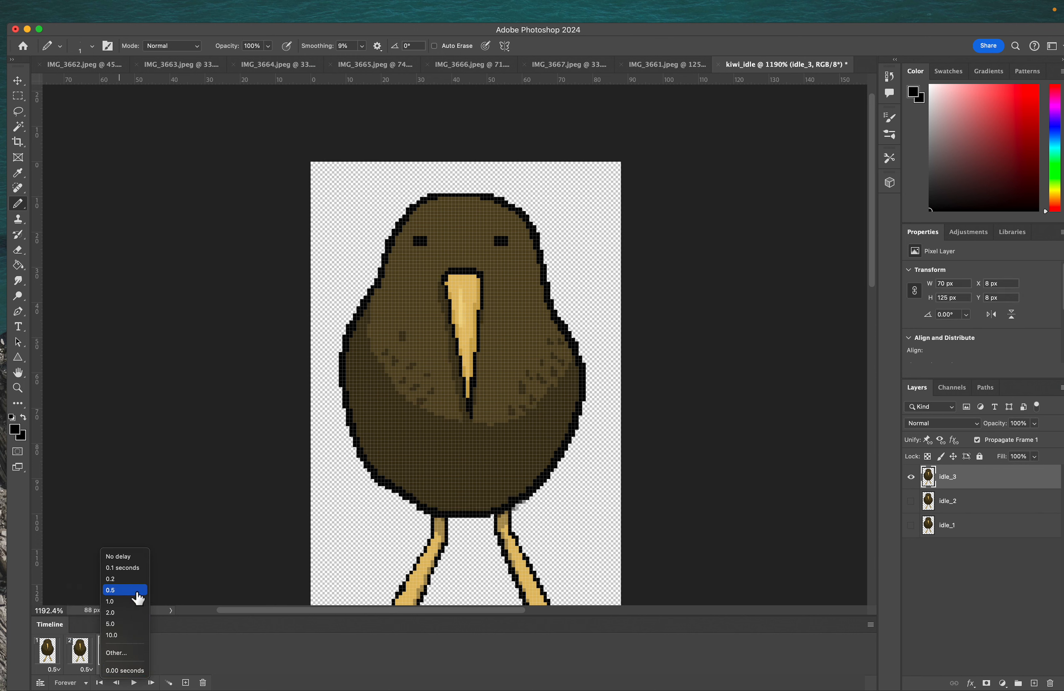
left_click(125, 590)
- Play the three-frame animation with the whole kiwi in view, and stop playback
left_click(134, 682)
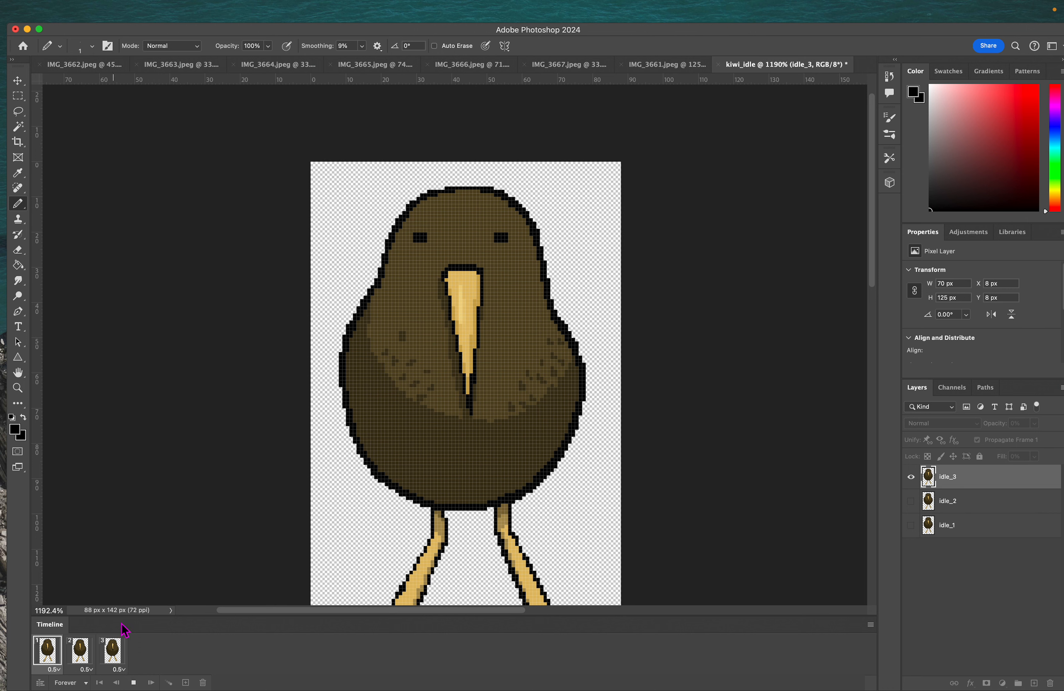
scroll(154, 560, "down", 5)
scroll(153, 559, "down", 3)
scroll(152, 558, "up", 2)
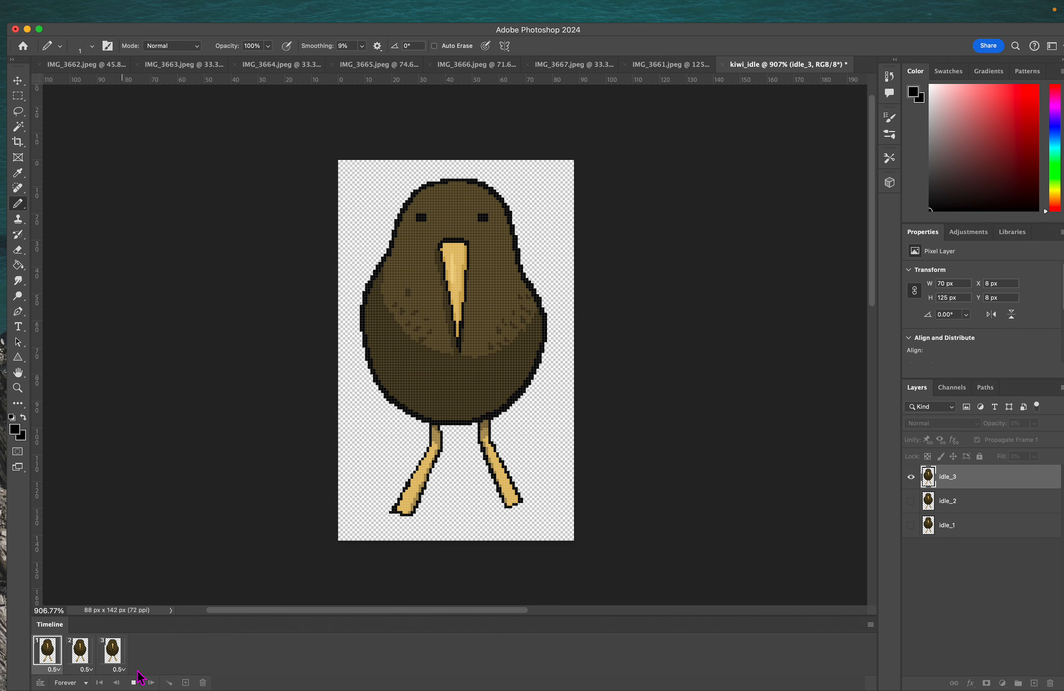
left_click(133, 682)
- Duplicate frame 2 of the animation and move the copy to the end as frame 4
left_click(85, 660)
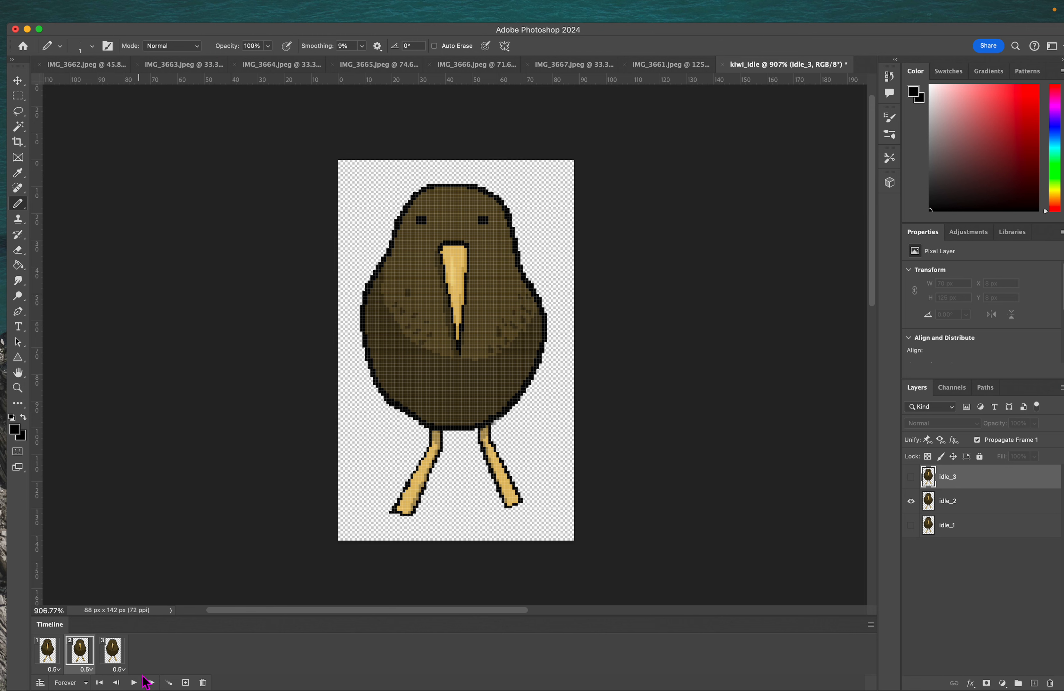
left_click(186, 683)
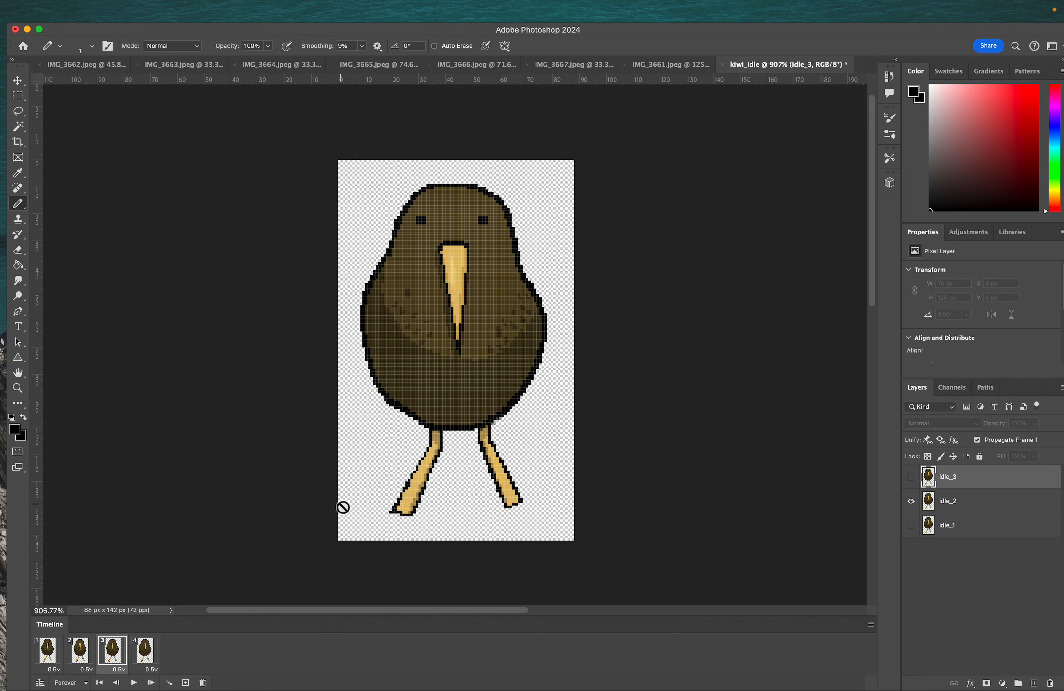
left_click_drag(115, 654, 179, 658)
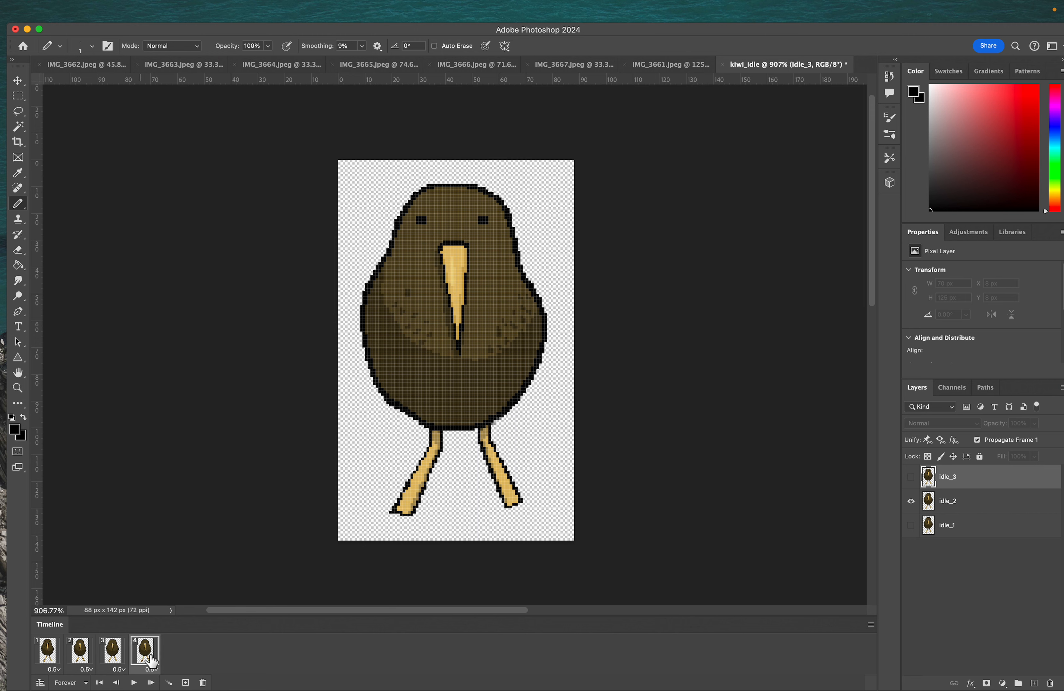
- Check frames 1 to 4 one by one and play the four-frame idle loop
left_click(47, 649)
left_click(89, 659)
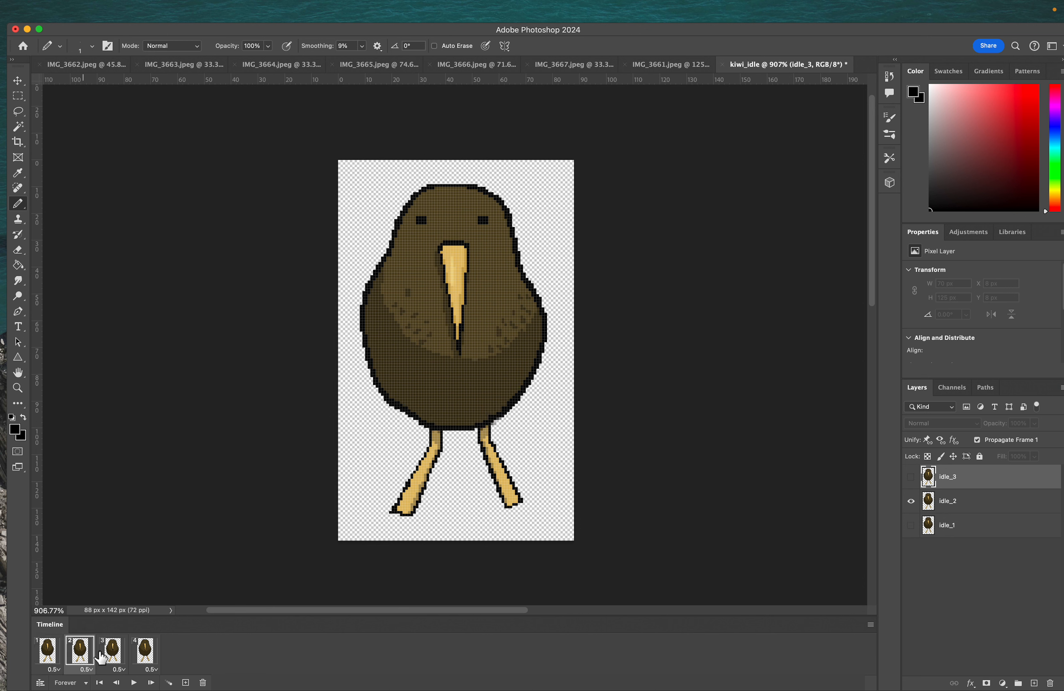
left_click(120, 660)
left_click(153, 662)
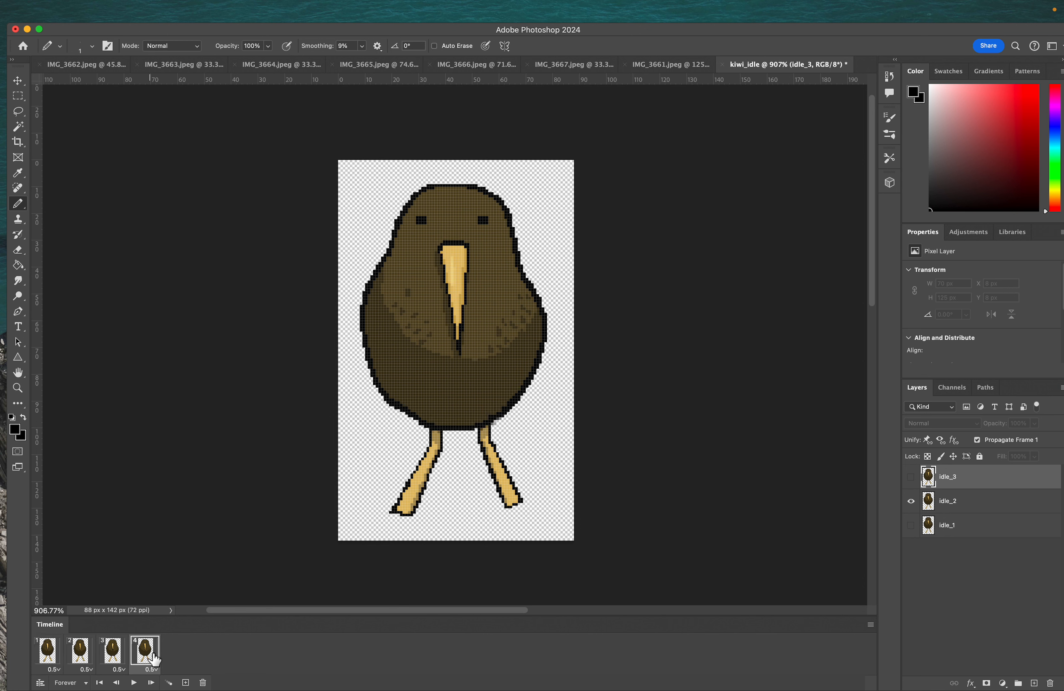
left_click(134, 682)
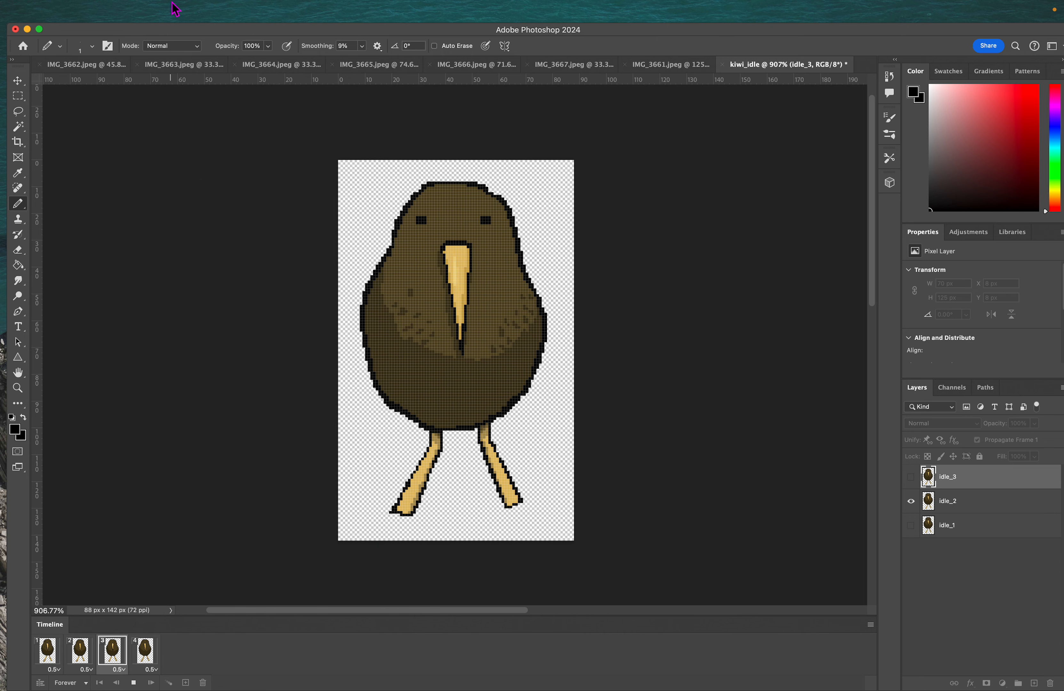
- Export the animation with Save for Web as a GIF with Nearest Neighbor quality, saved as kiwi_idle.gif in Game Assets
left_click(112, 14)
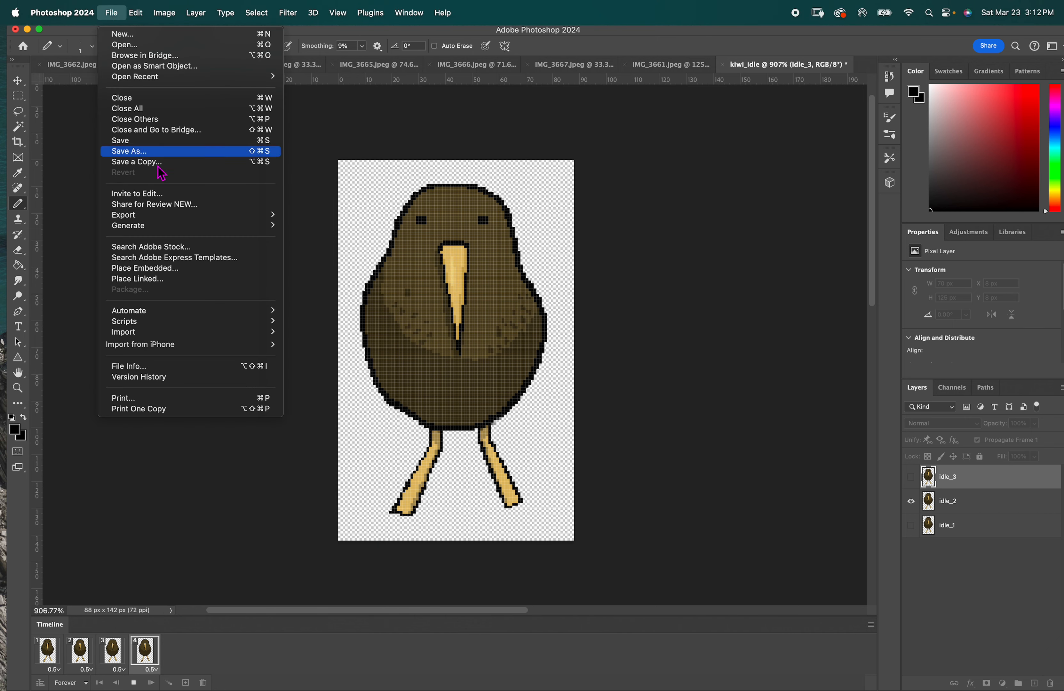
mouse_move(163, 217)
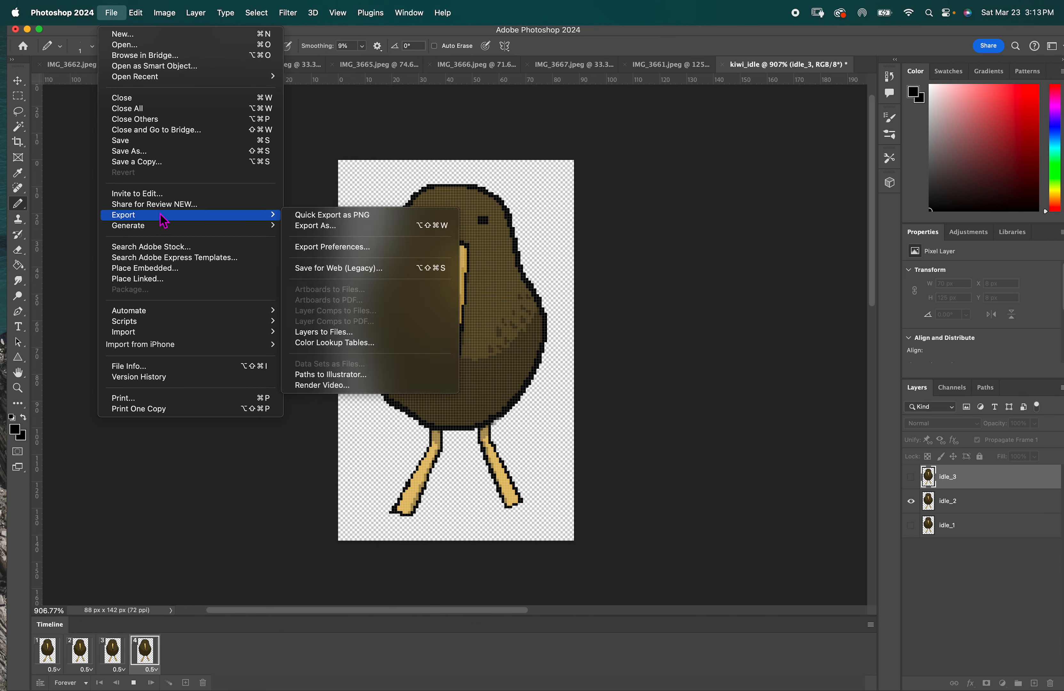
left_click(346, 274)
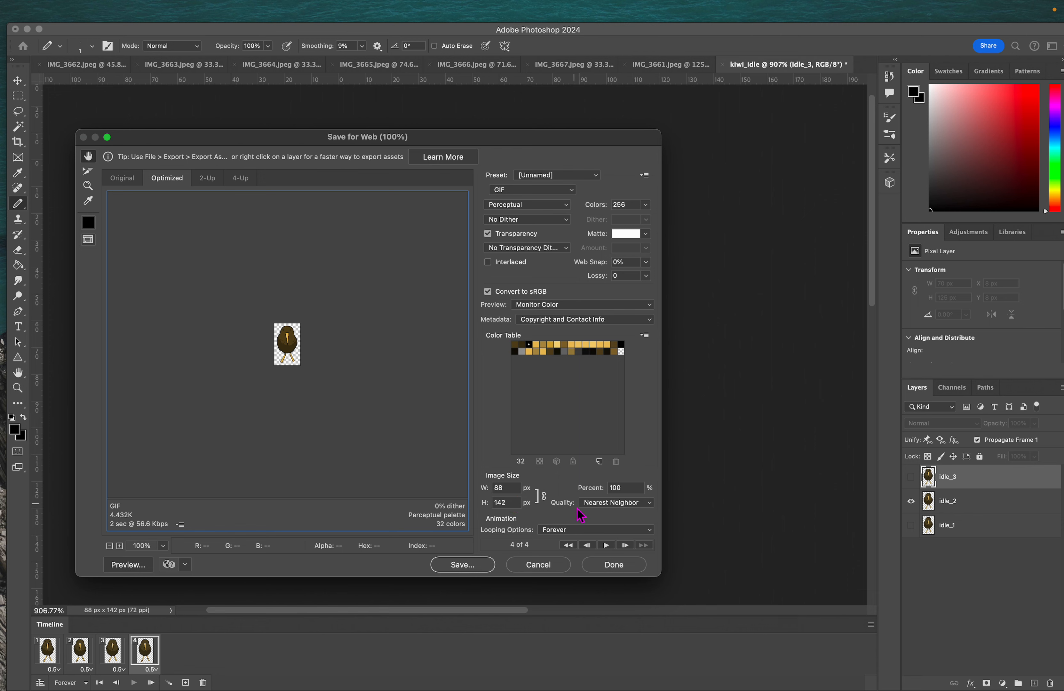
left_click(649, 503)
left_click(548, 498)
left_click(475, 566)
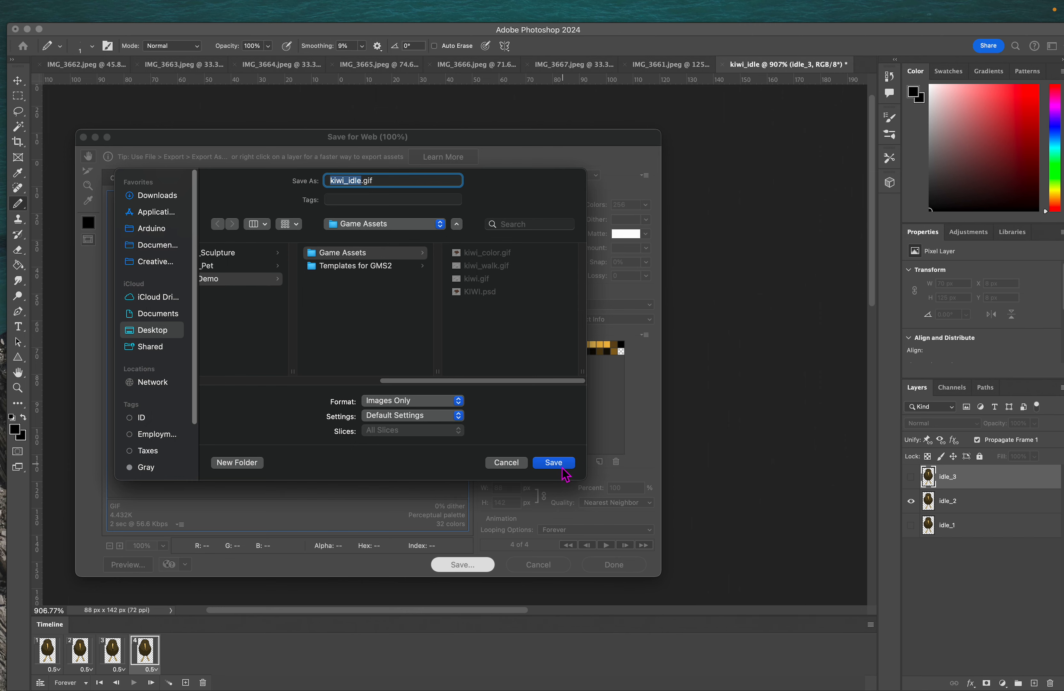
left_click(553, 462)
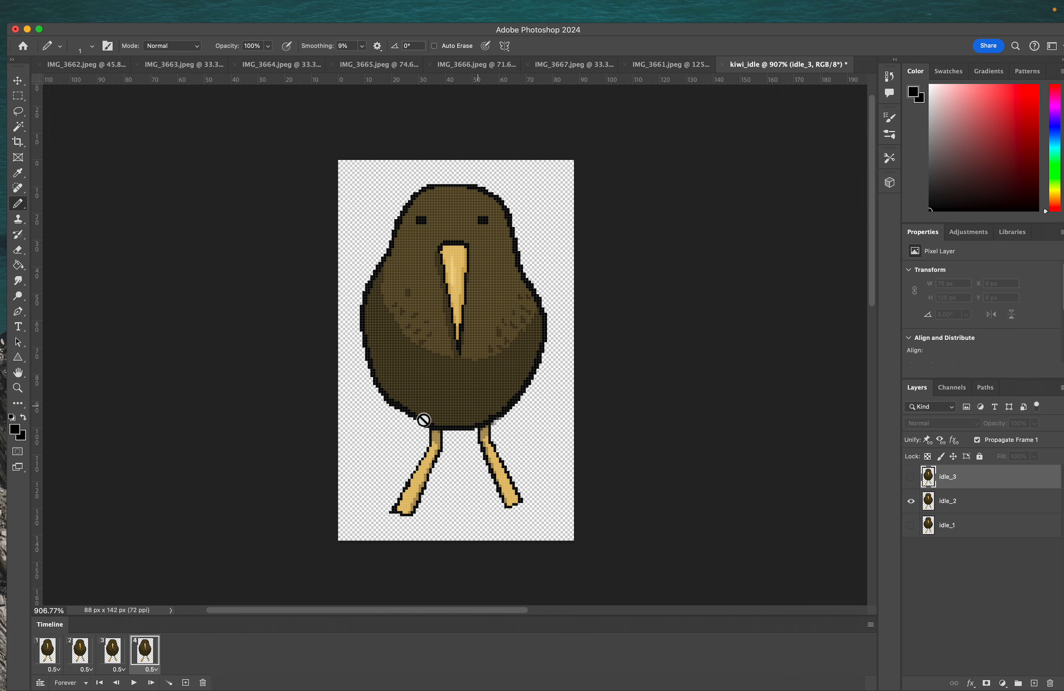
- Switch to Finder and open the Game Assets folder under Desktop, WSU_W24_VideoGames, Assignments, Game Demo
left_click(185, 683)
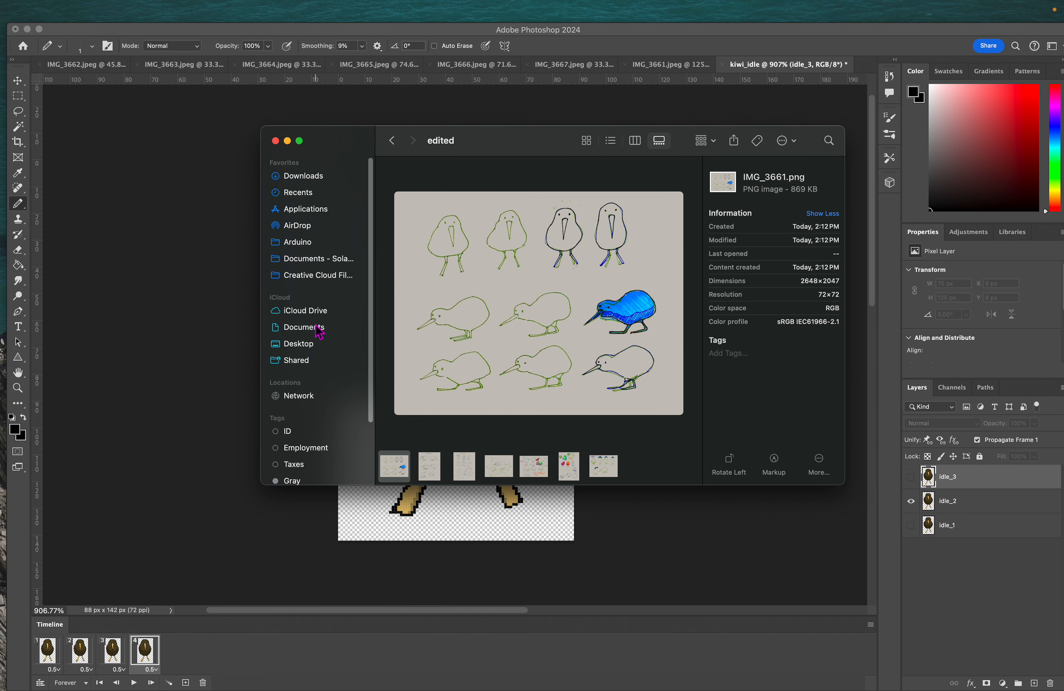
left_click(319, 344)
scroll(610, 348, "down", 10)
left_click(570, 442)
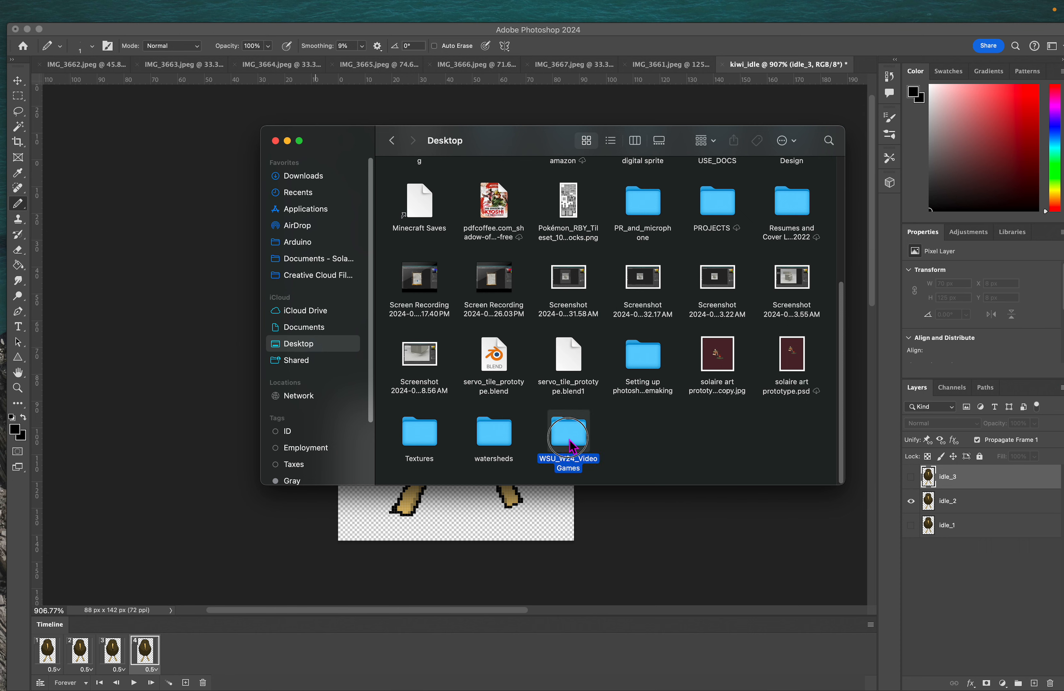
double_click(570, 442)
double_click(493, 199)
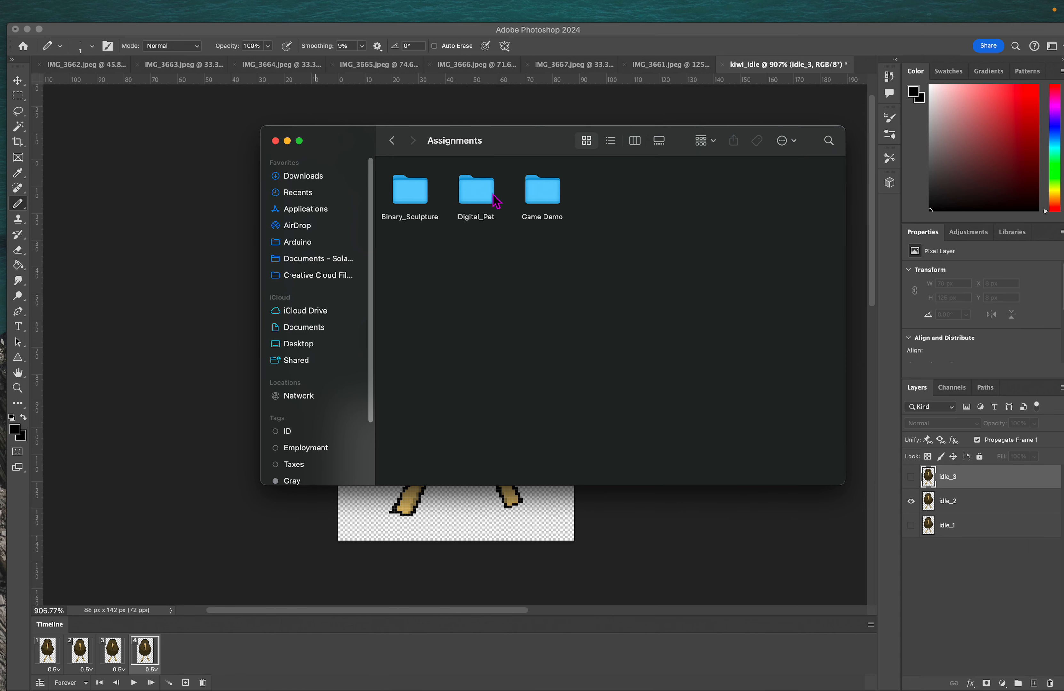
double_click(540, 193)
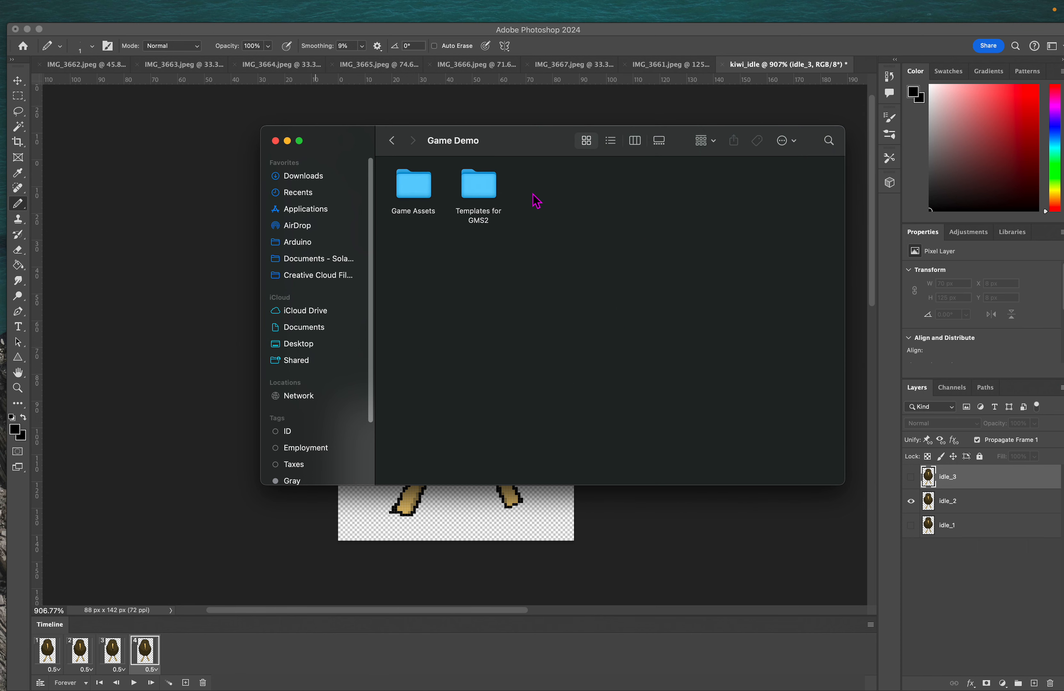
double_click(421, 199)
- Open kiwi_idle.gif in Firefox and enlarge it to examine the exported animation
left_click(673, 186)
right_click(672, 188)
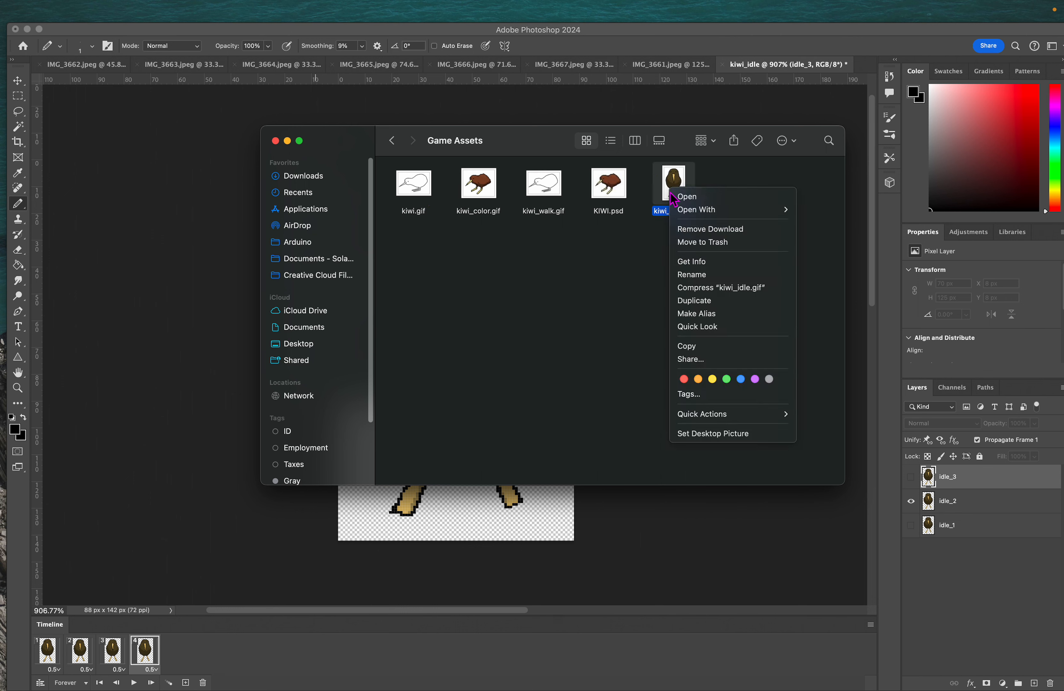
mouse_move(700, 211)
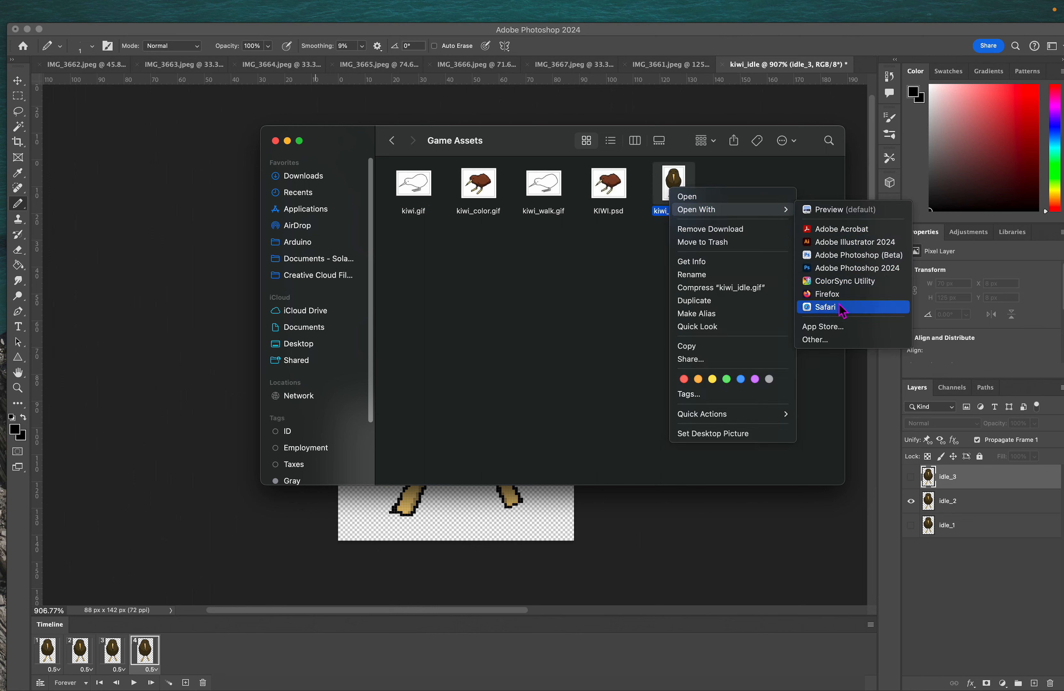
left_click(867, 296)
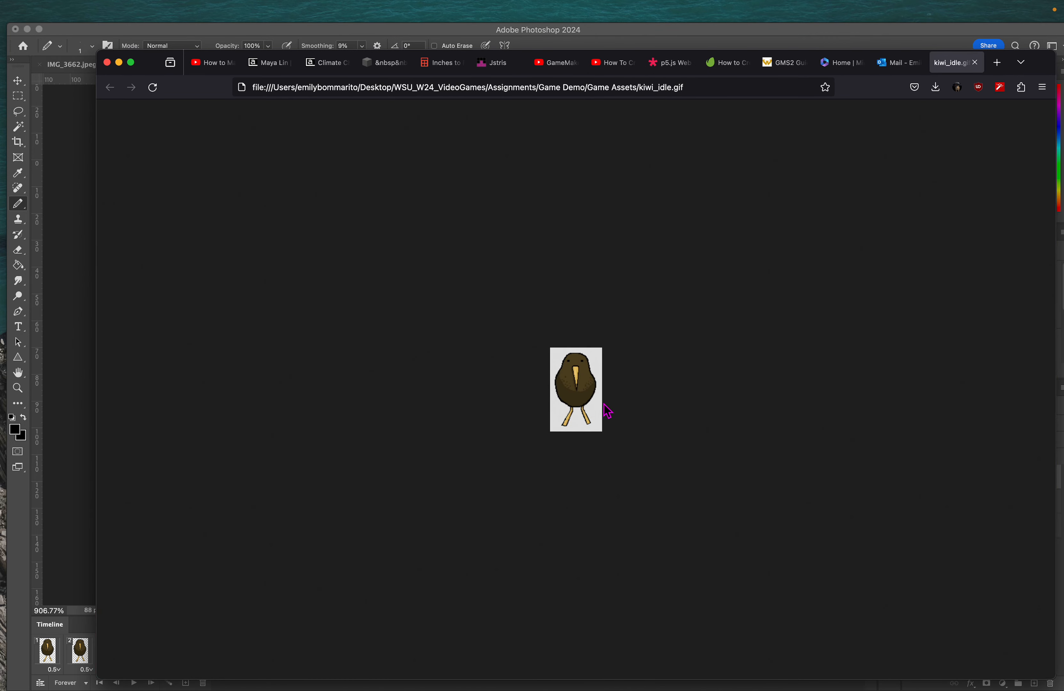
scroll(590, 391, "up", 10)
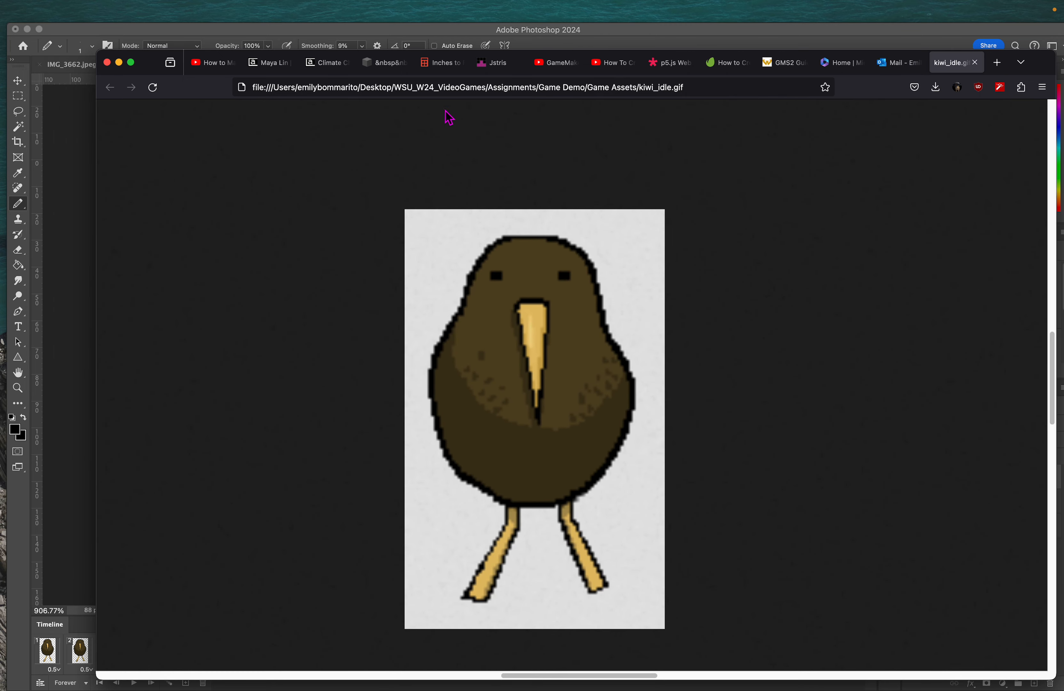
- Move the Firefox window aside, open kiwi_color.gif from Game Assets in Firefox, and enlarge it for comparison
left_click_drag(181, 80, 226, 574)
left_click(611, 317)
left_click(483, 197)
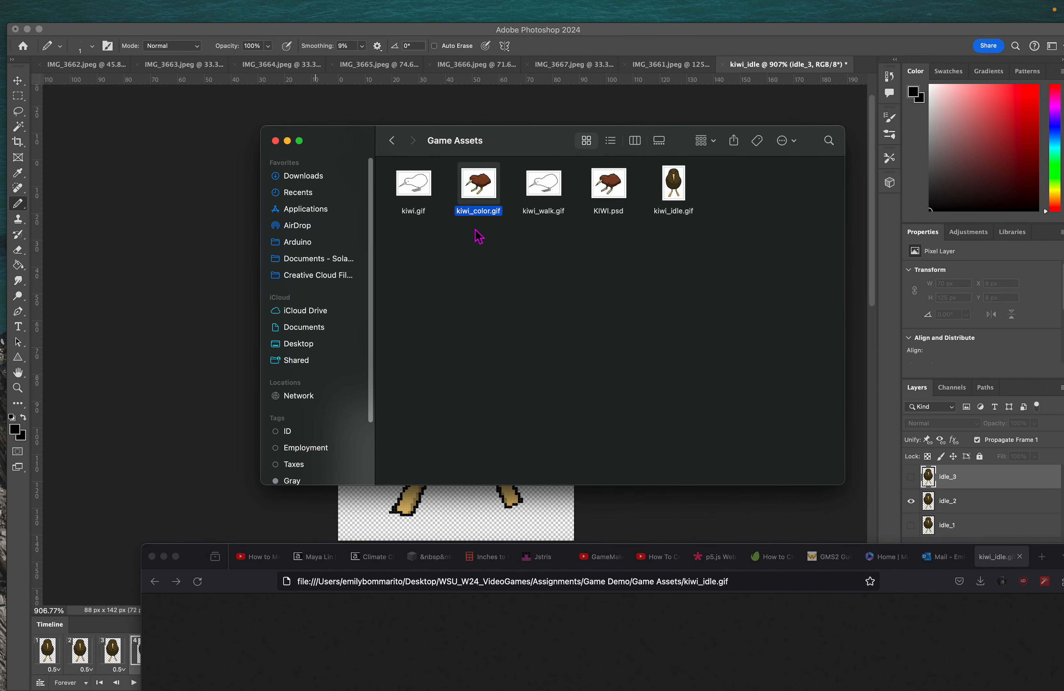
right_click(489, 184)
mouse_move(499, 203)
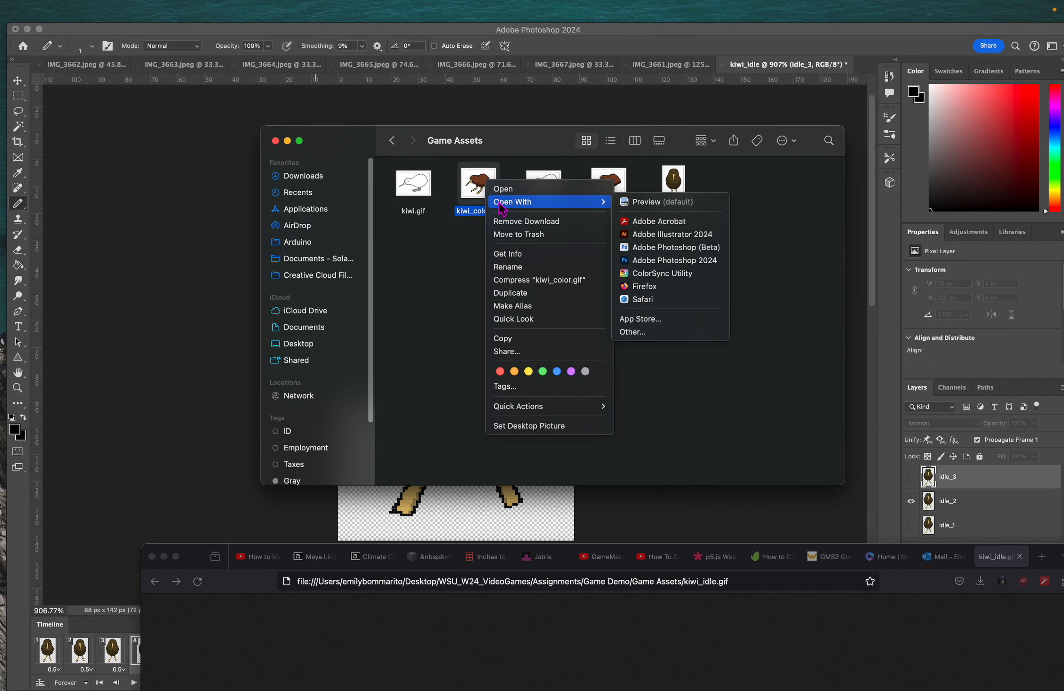
left_click(675, 287)
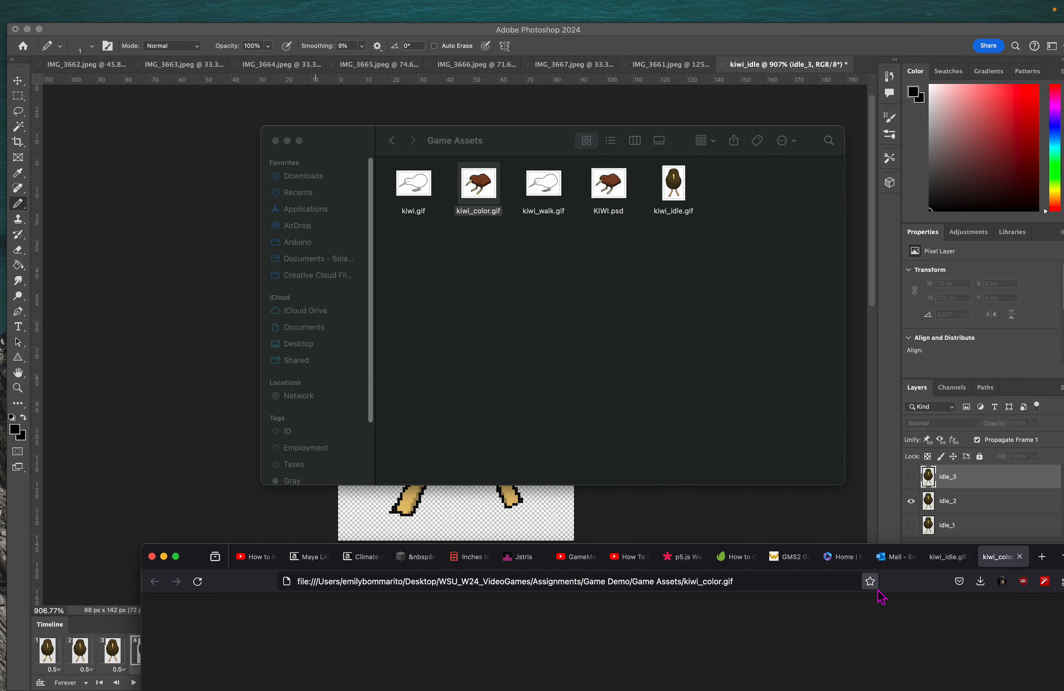
double_click(197, 564)
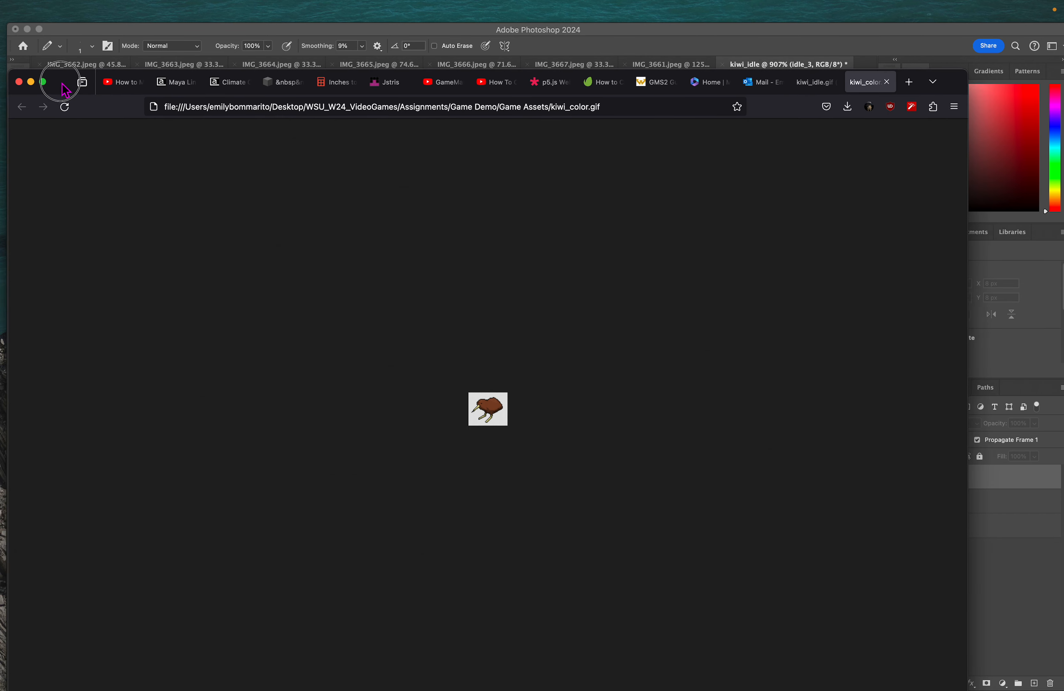
scroll(488, 354, "up", 5)
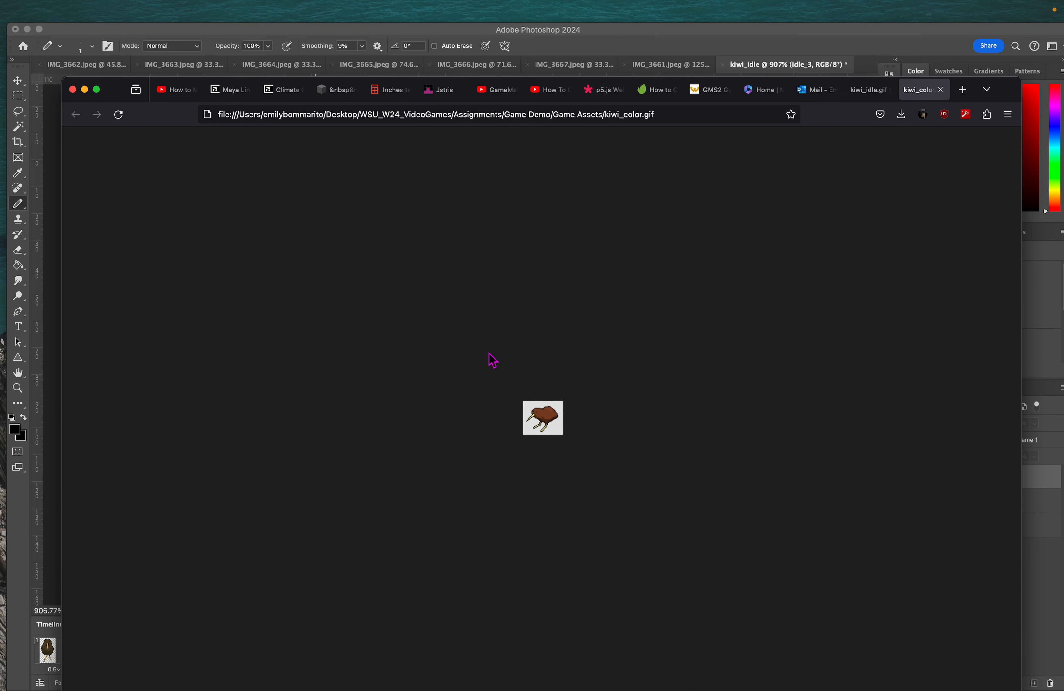
scroll(493, 359, "right", 5)
scroll(493, 359, "down", 5)
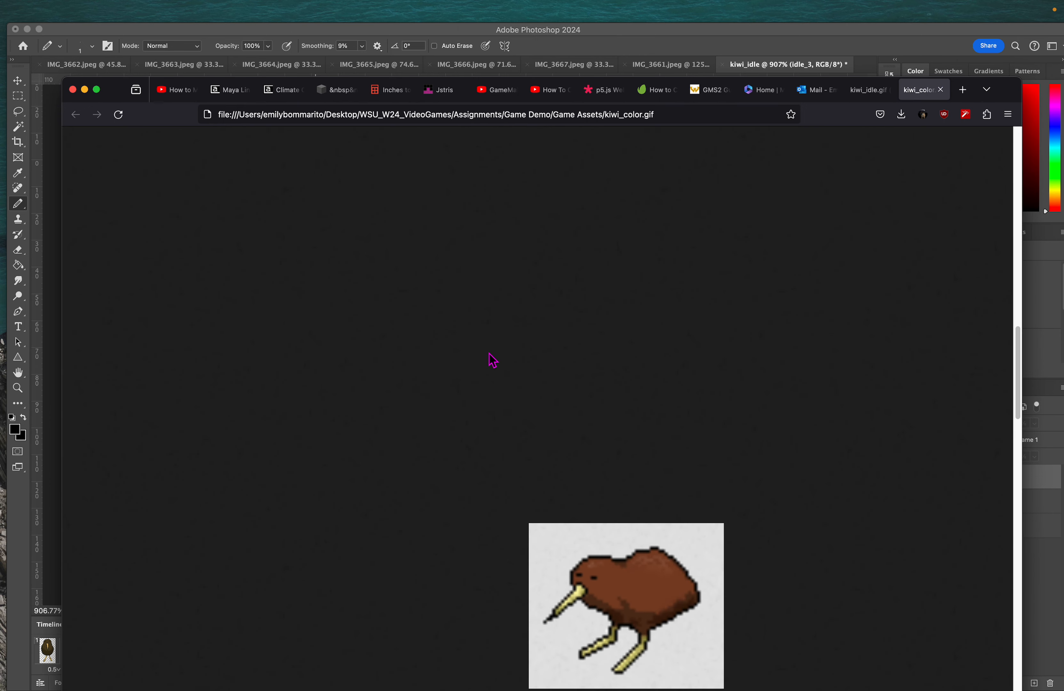